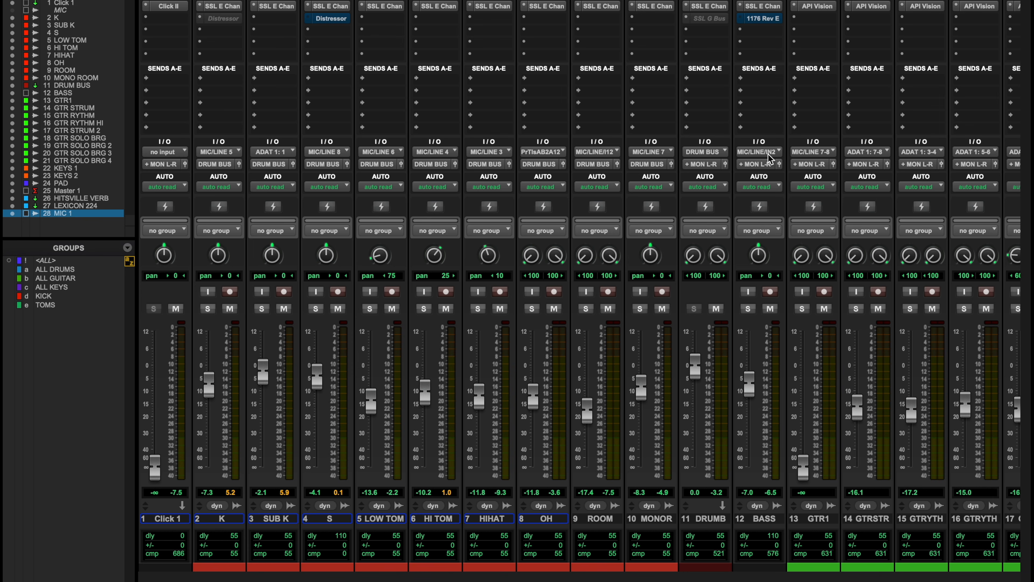
- Hide the Click 1 track and make it inactive, then look across the mixer's remaining tracks
right_click(171, 518)
click(211, 338)
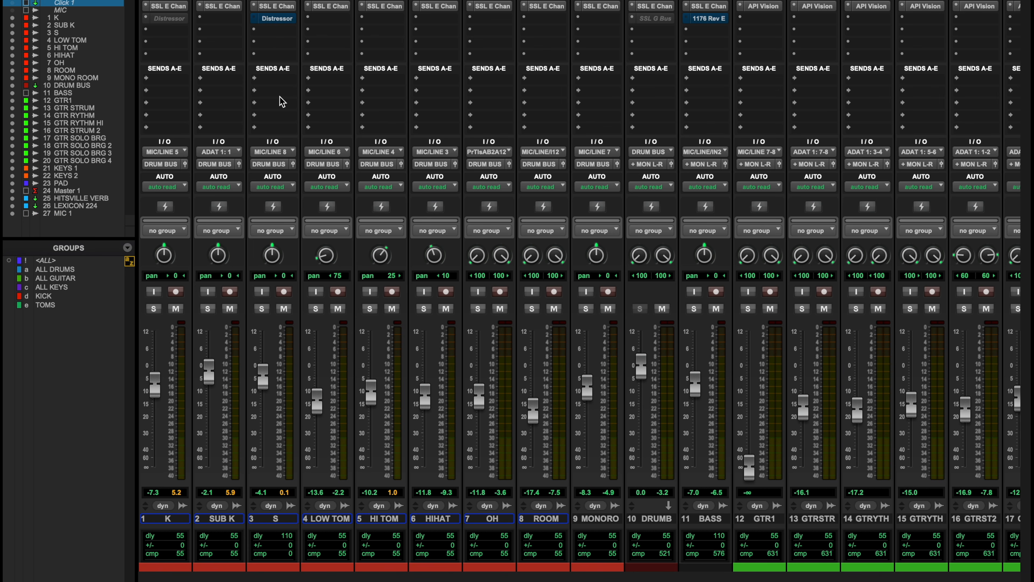
scroll(618, 360, right, 15)
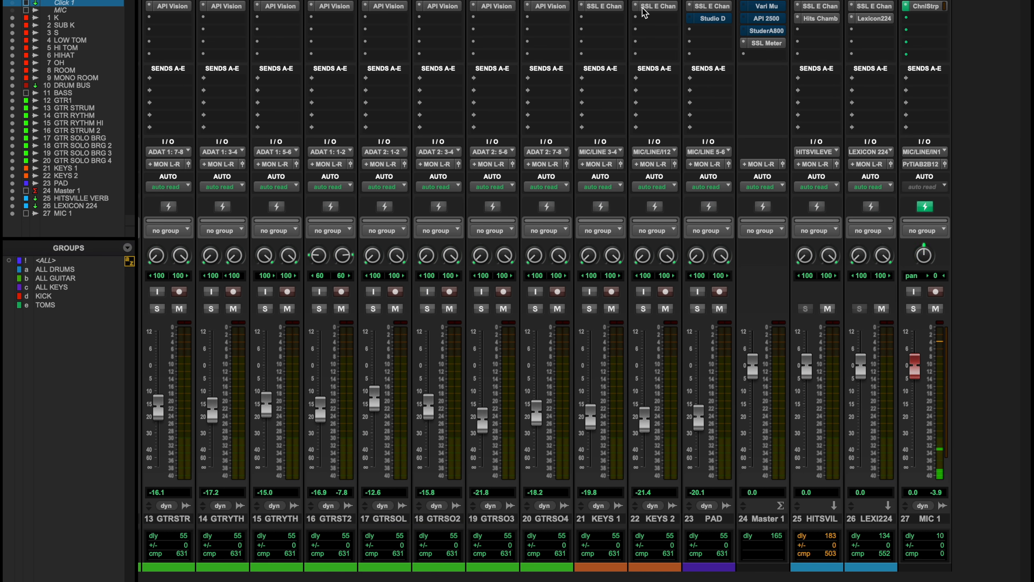
scroll(494, 6, left, 15)
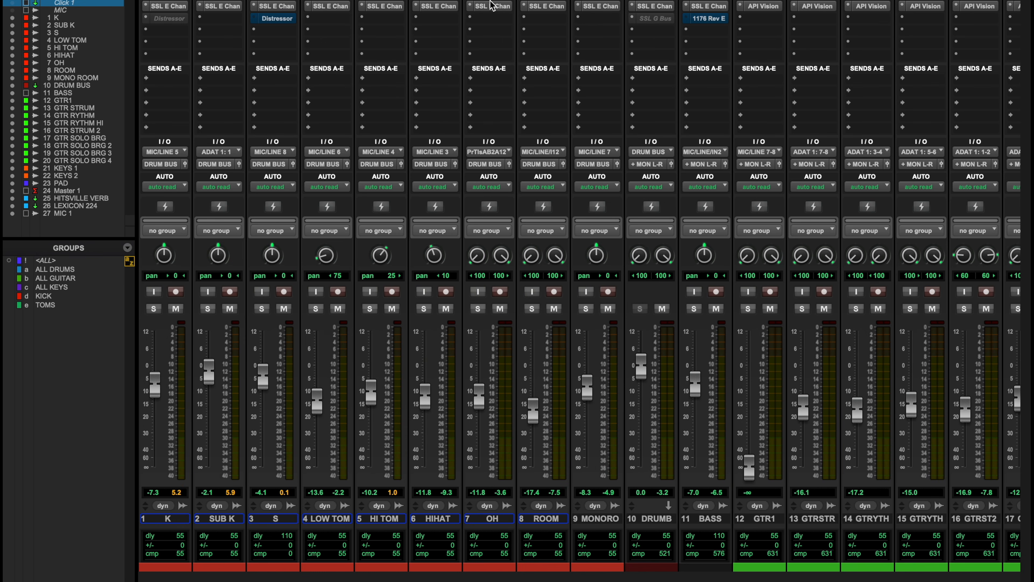
- Inspect the SSL E Channel Strip on the LOW TOM track and close its window
click(344, 7)
drag(735, 56, 683, 19)
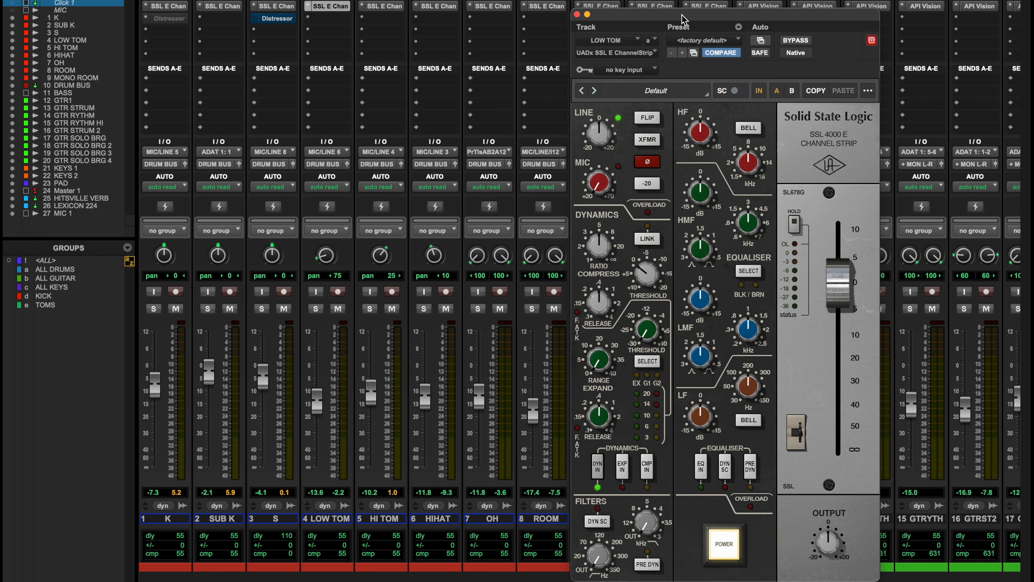
drag(683, 19, 649, 19)
click(544, 14)
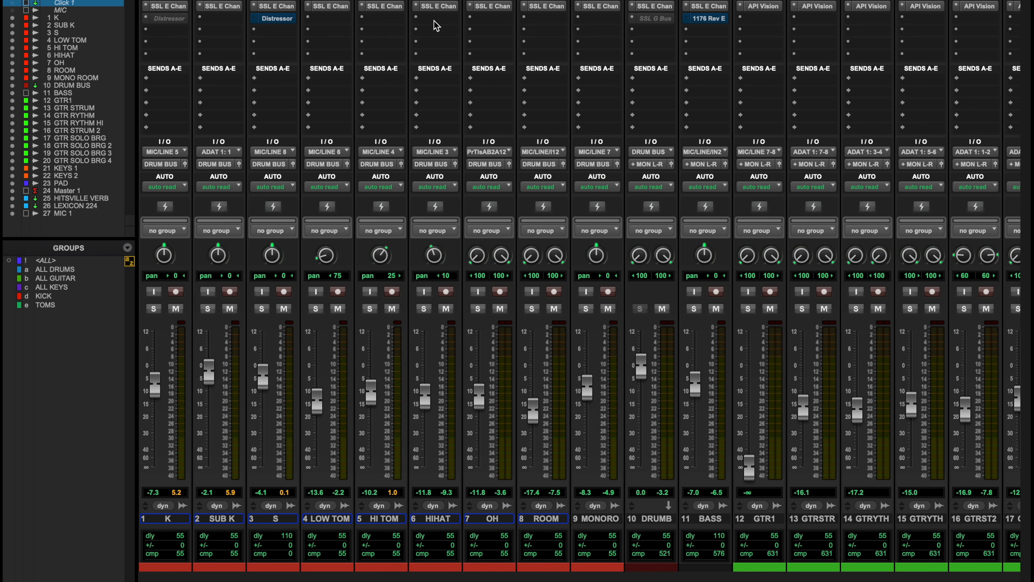
- Review the drum and bass inserts, inspect the API Vision Channel Strip on the GTR1 track, and close its window
scroll(700, 65, right, 1)
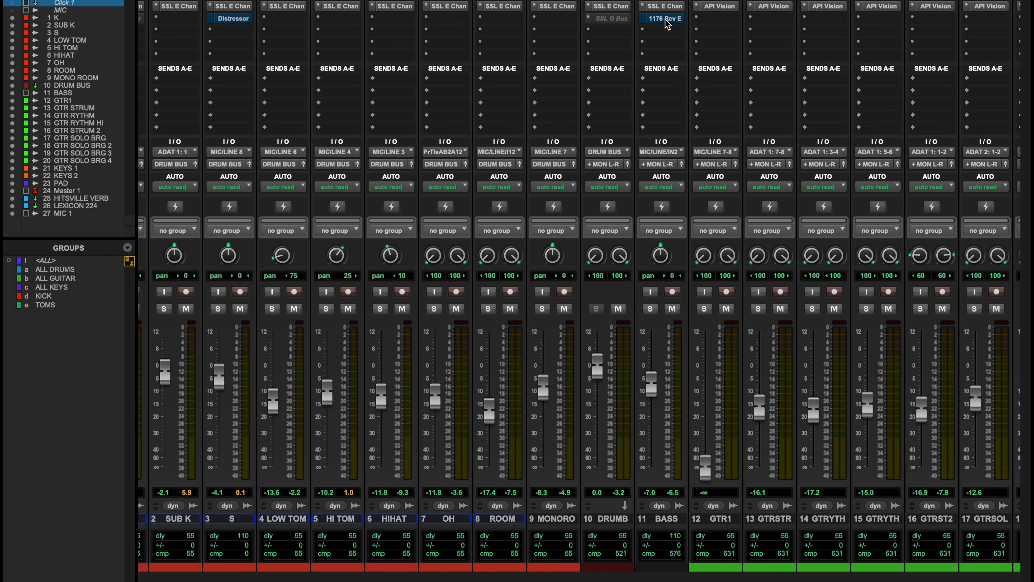
scroll(664, 21, right, 1)
scroll(568, 102, right, 1)
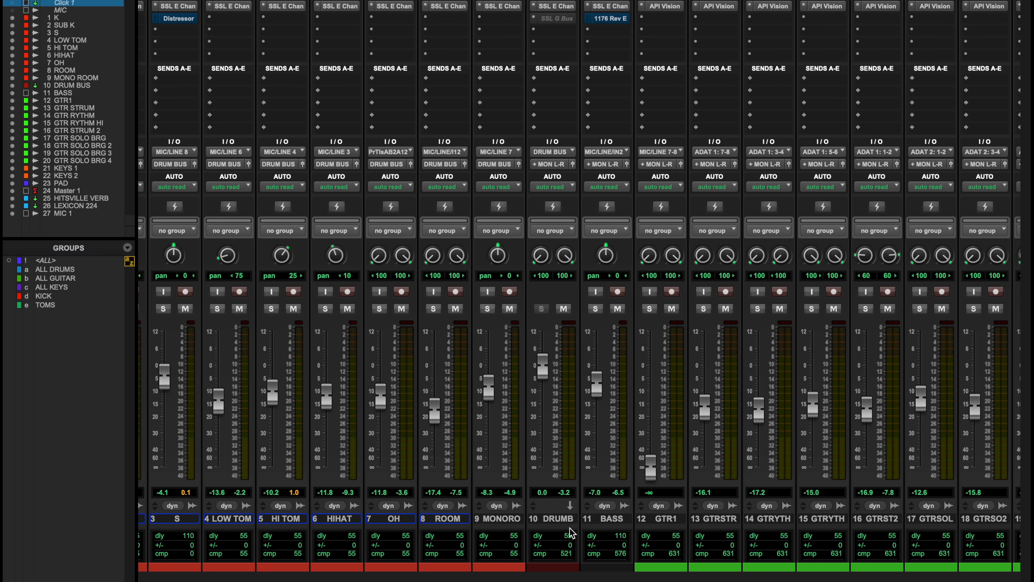
scroll(697, 223, right, 1)
scroll(697, 223, right, 1)
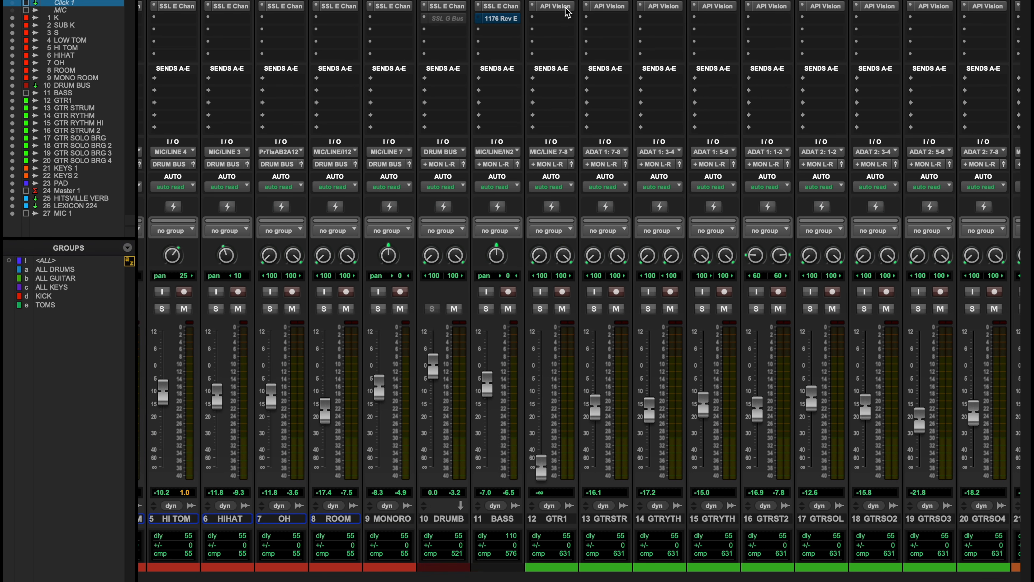
click(559, 6)
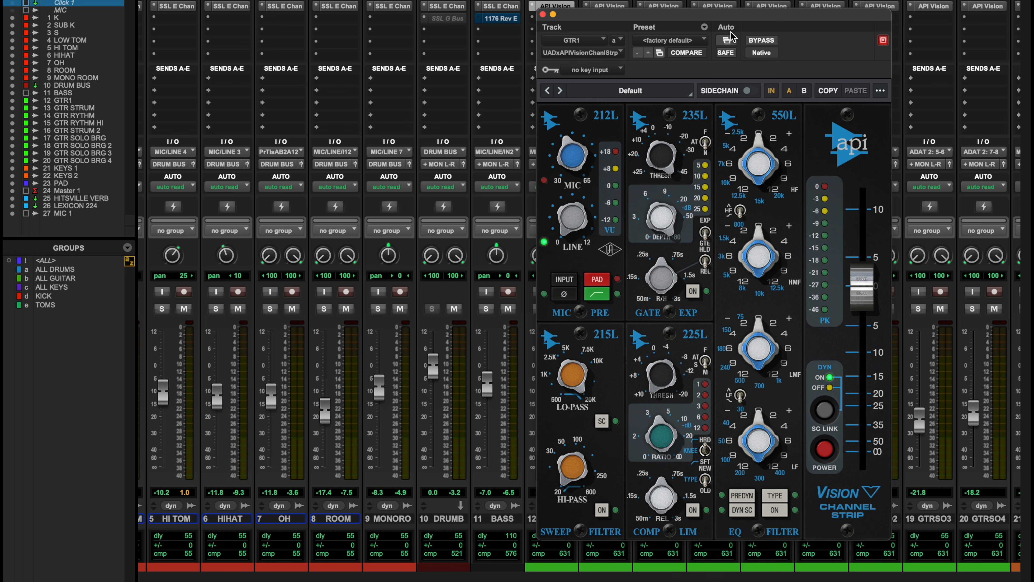
drag(731, 27, 677, 28)
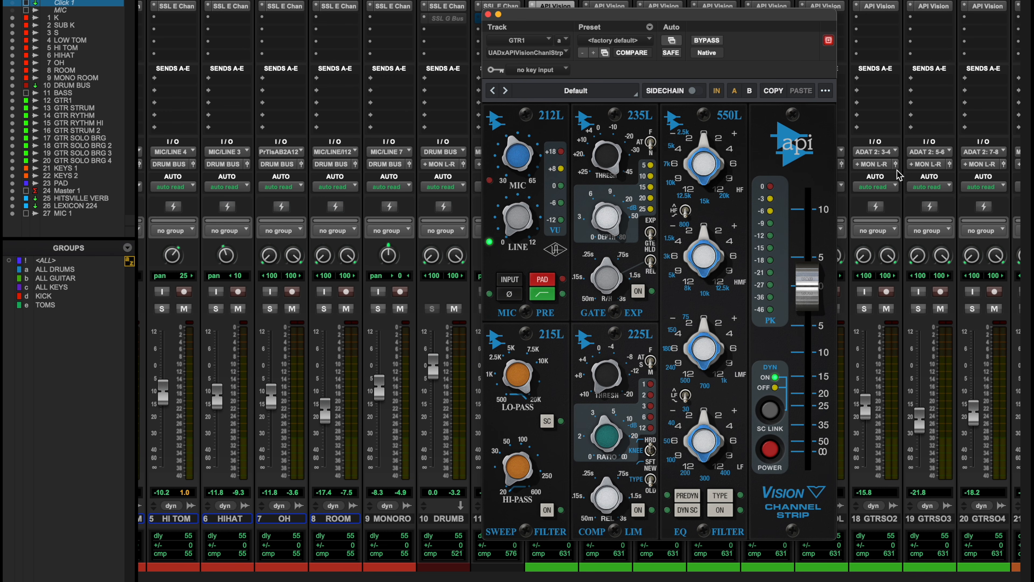
scroll(900, 175, right, 3)
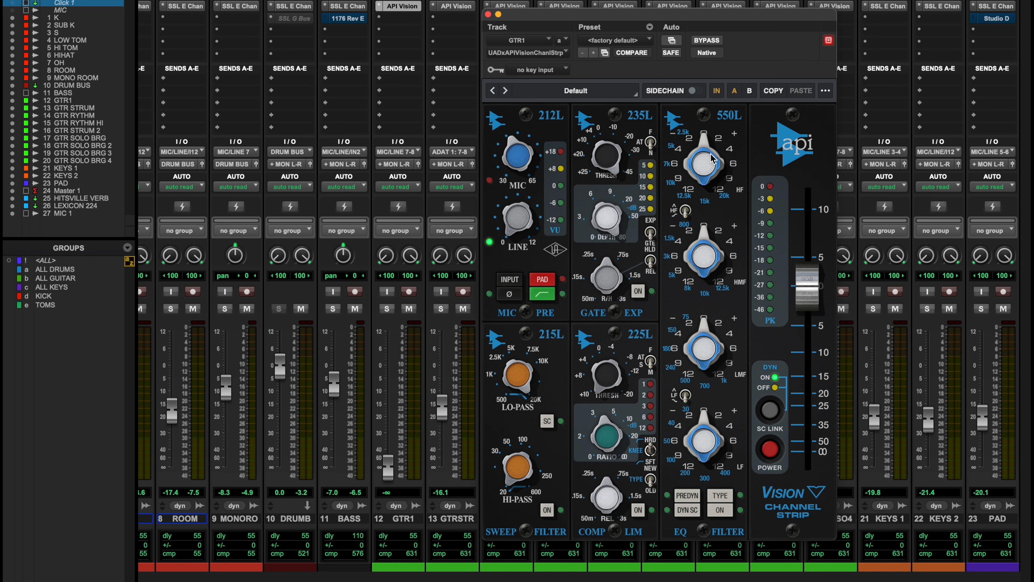
click(488, 15)
- Check the SSL E Channel Strip on the KEYS 1 track and close its window
scroll(688, 140, right, 3)
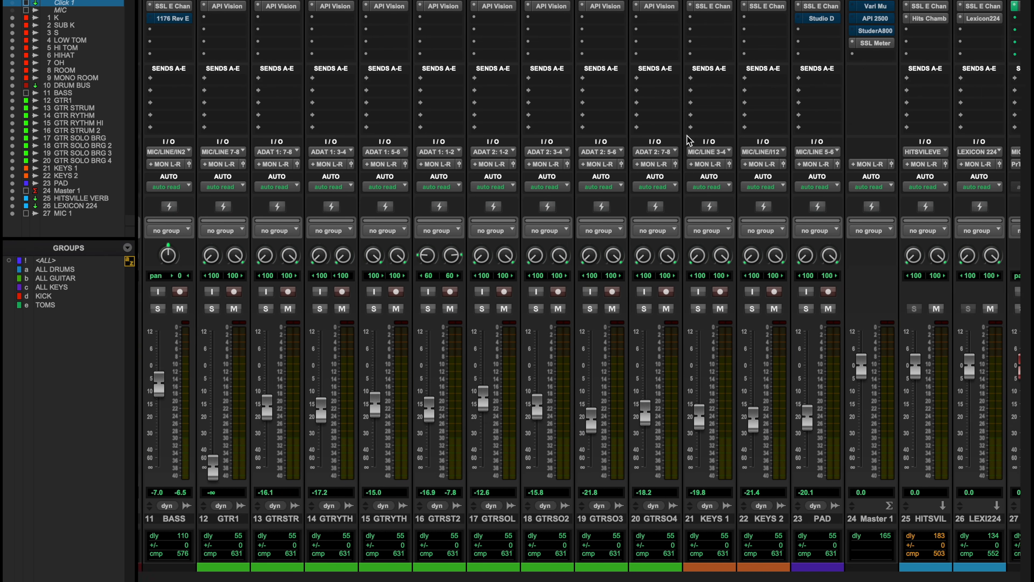
scroll(688, 140, right, 1)
click(692, 7)
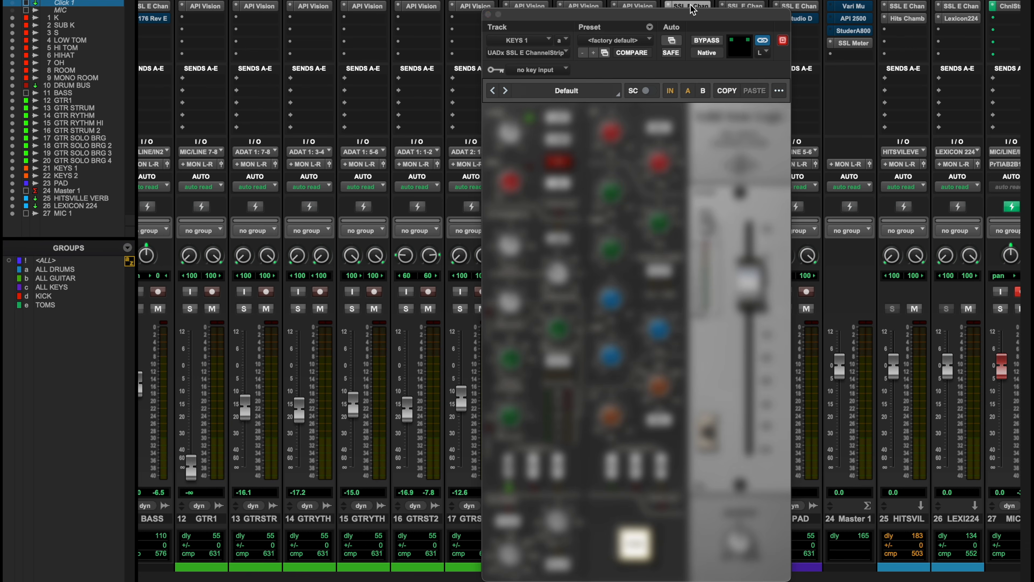
click(692, 8)
scroll(794, 101, right, 3)
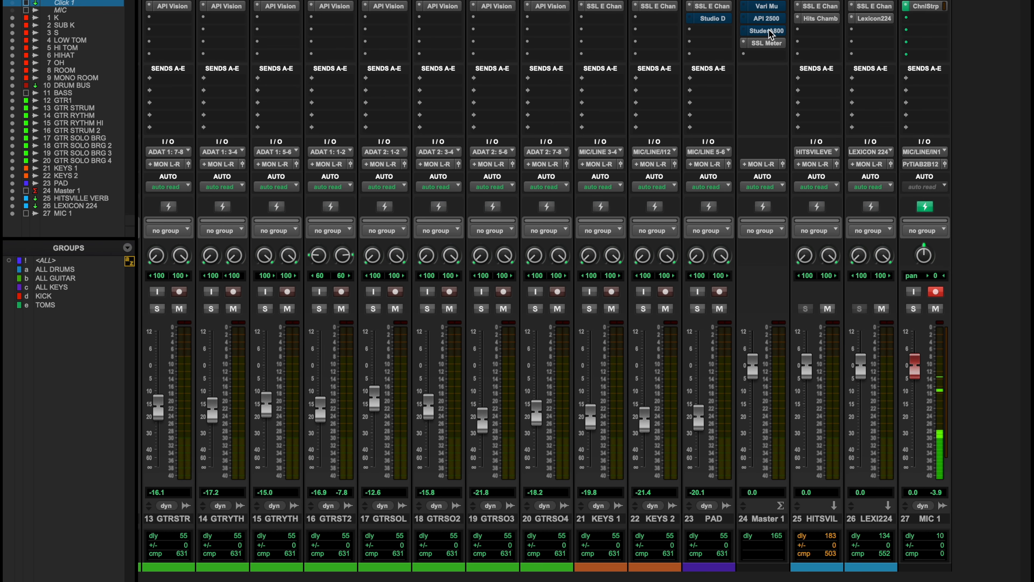
- Inspect the Master 1 insert chain, including the Vari Mu, API 2500 and Studer A800 plug-ins
click(775, 7)
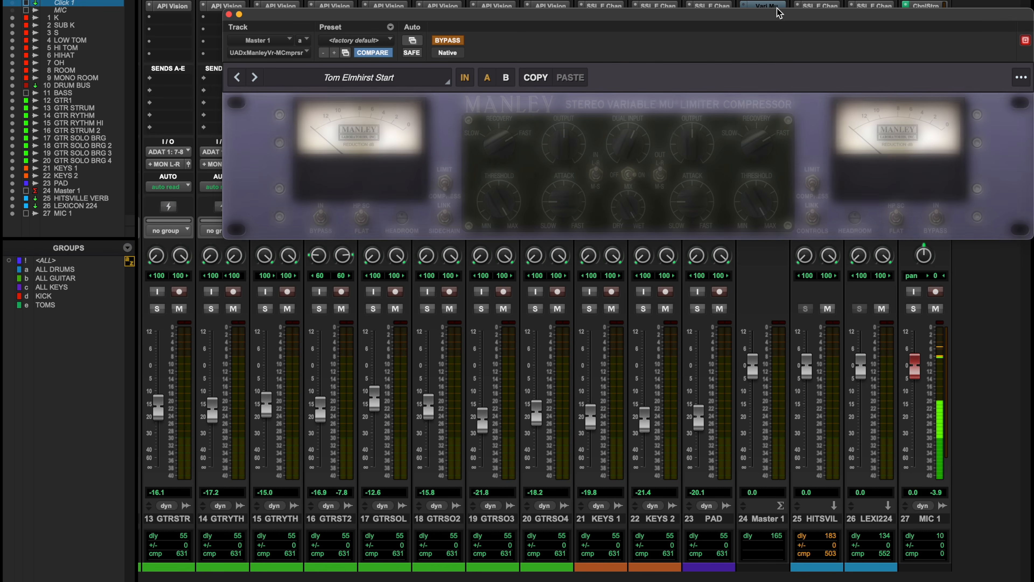
drag(776, 12, 767, 104)
click(768, 18)
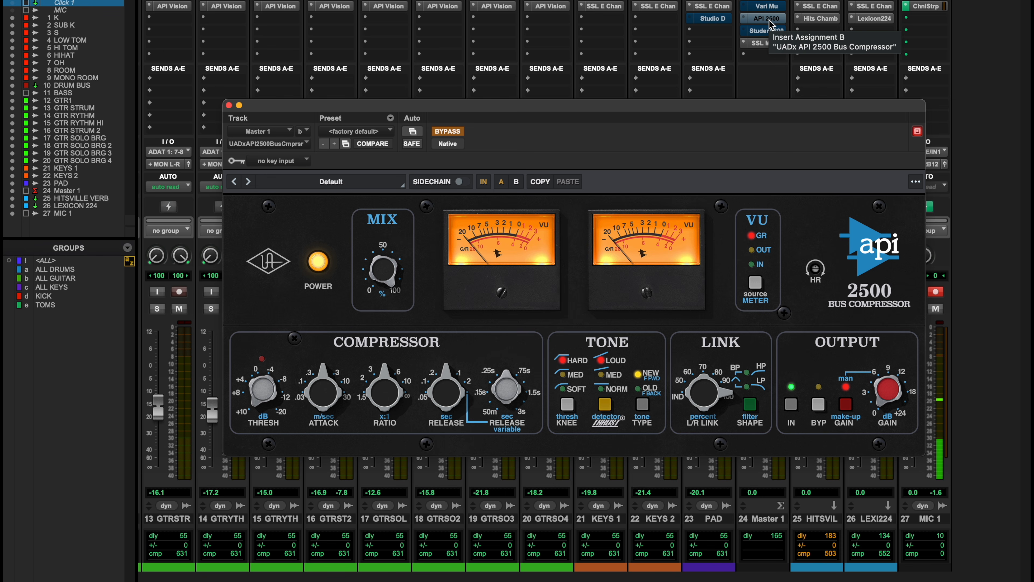
click(766, 32)
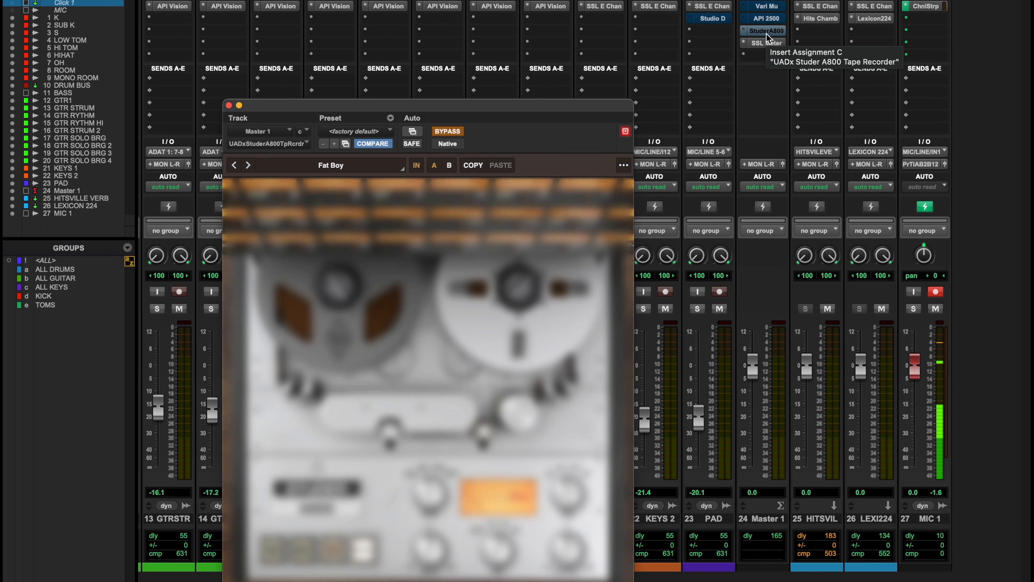
drag(575, 106, 673, 62)
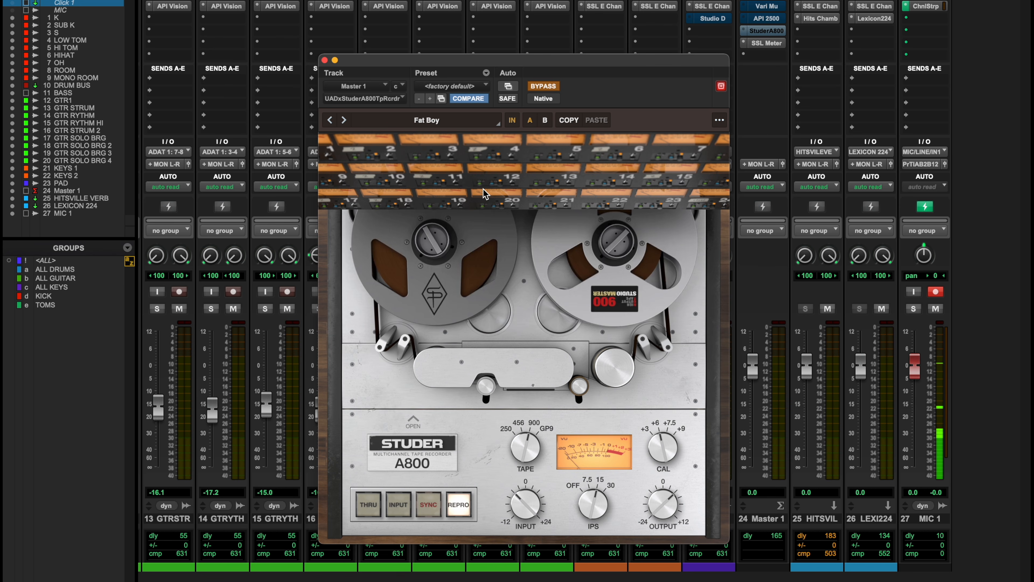
click(773, 40)
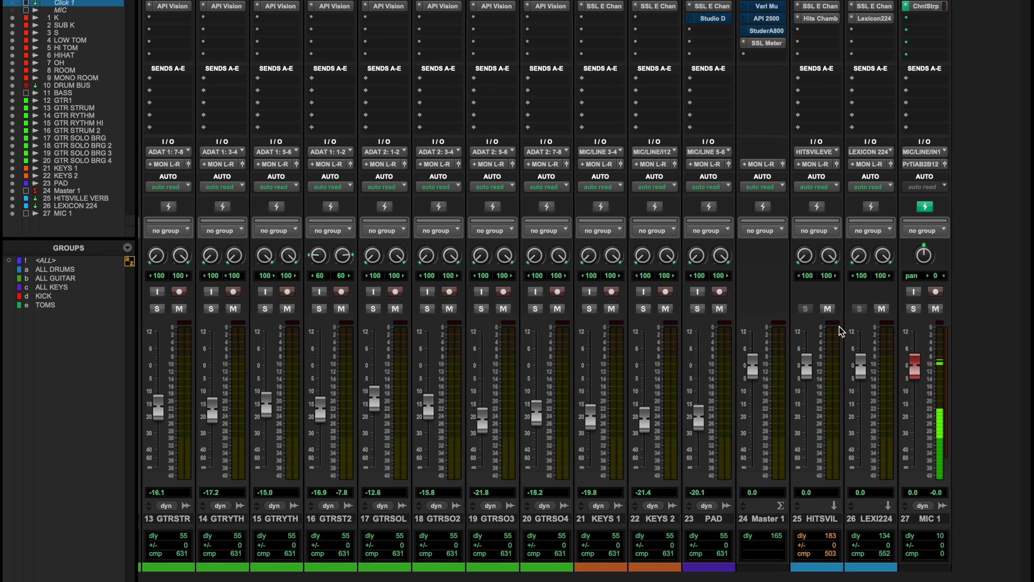
click(759, 44)
- Inspect the SSL E Channel Strips on the HITSVILLE VERB and LEXICON 224 tracks and the Hitsville Reverb Chambers' Chamber 1 description
click(824, 7)
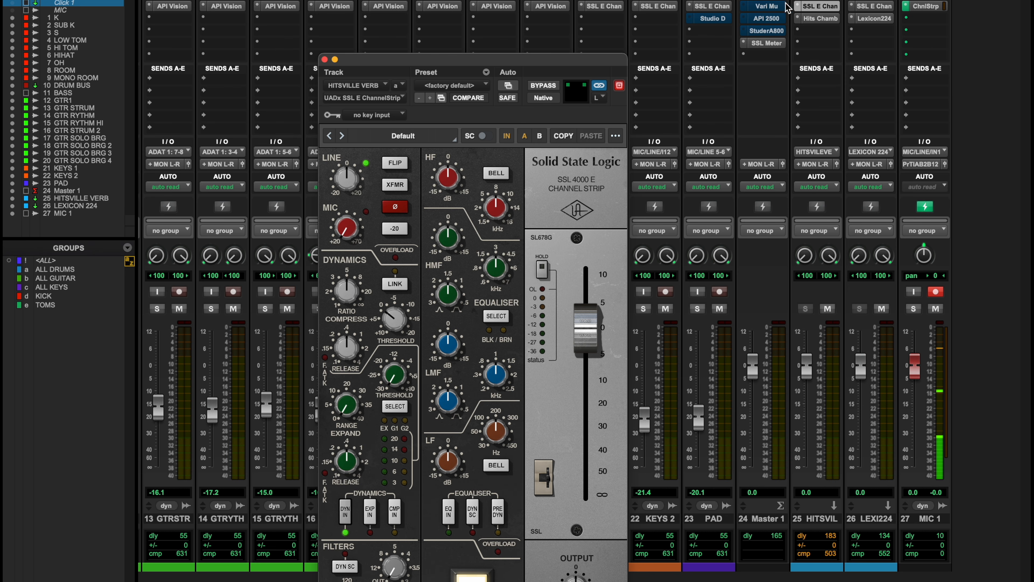
click(872, 6)
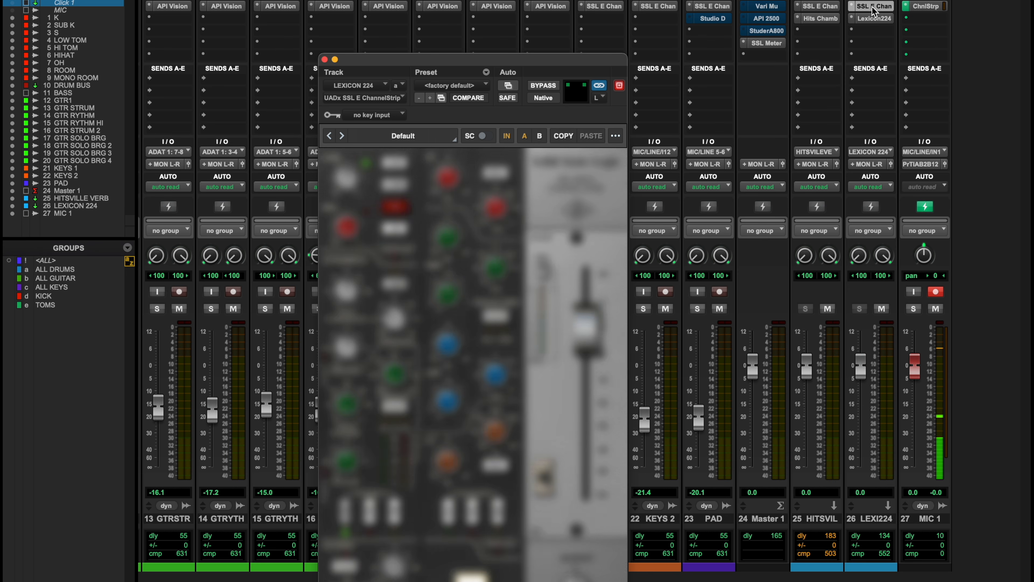
click(817, 18)
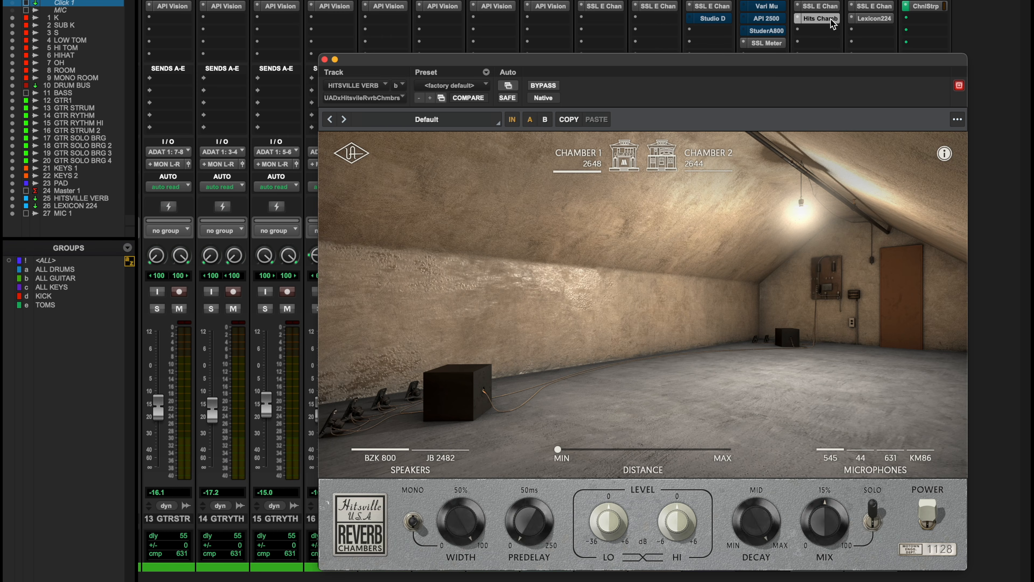
drag(751, 60, 653, 37)
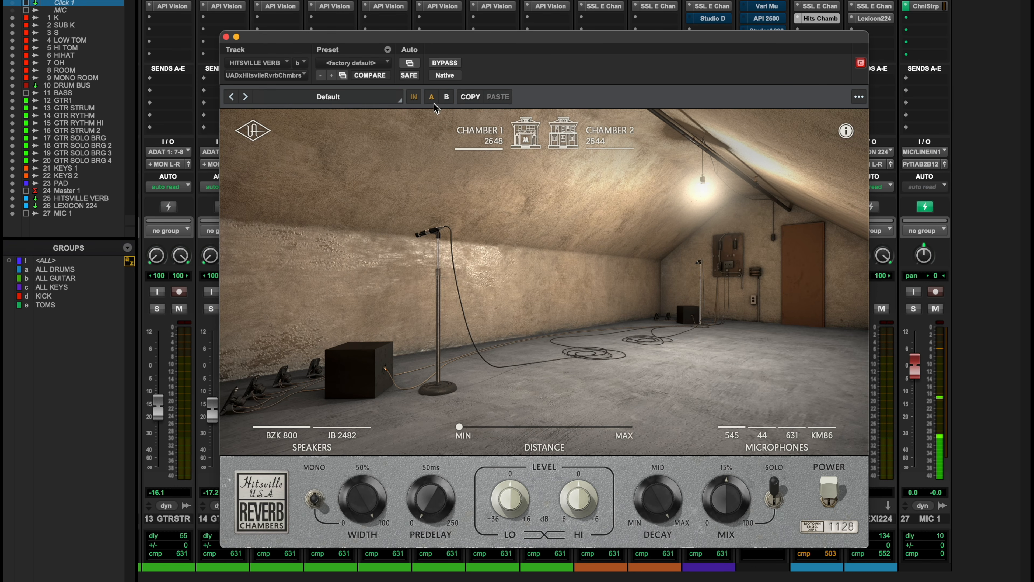
mouse_move(472, 132)
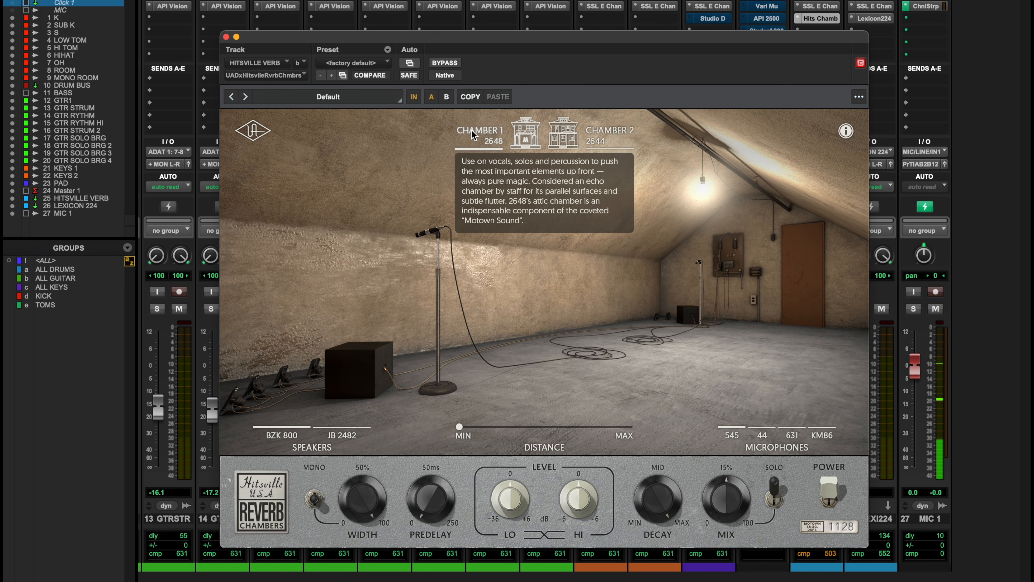
- Browse the preset list of the Lexicon 224 reverb on the LEXICON 224 track and close the plug-in
click(875, 18)
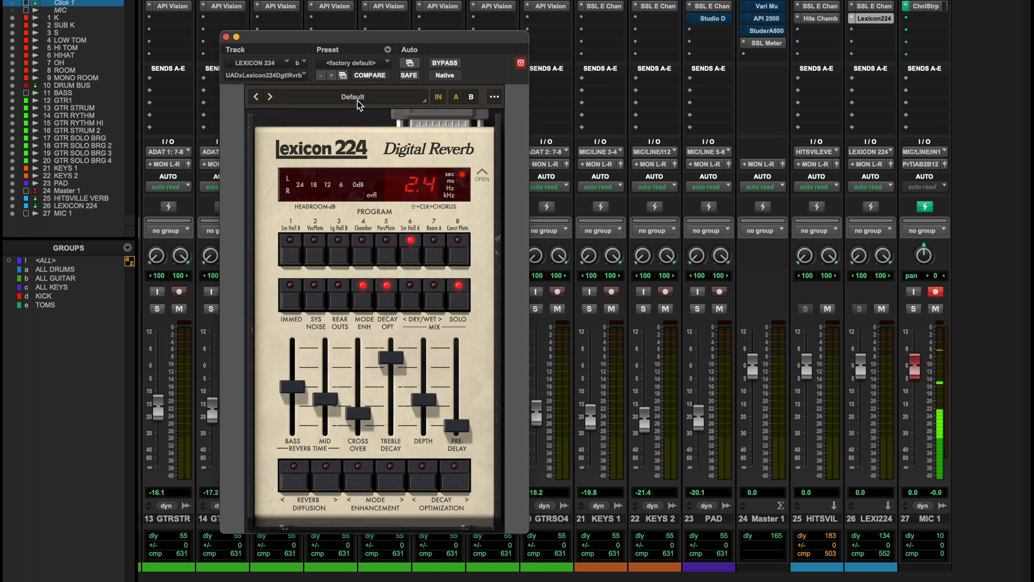
click(349, 97)
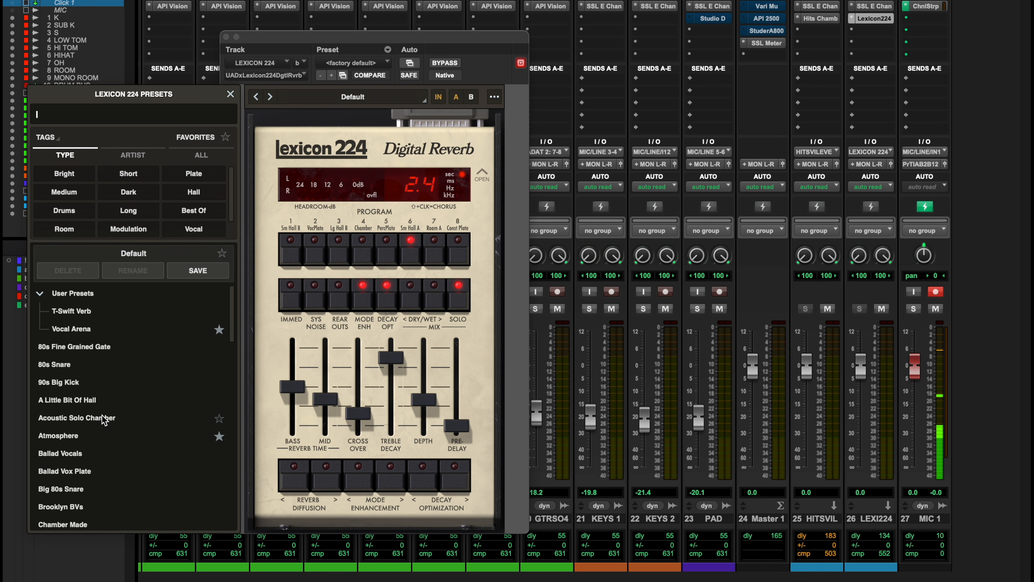
scroll(105, 422, down, 5)
scroll(105, 423, down, 10)
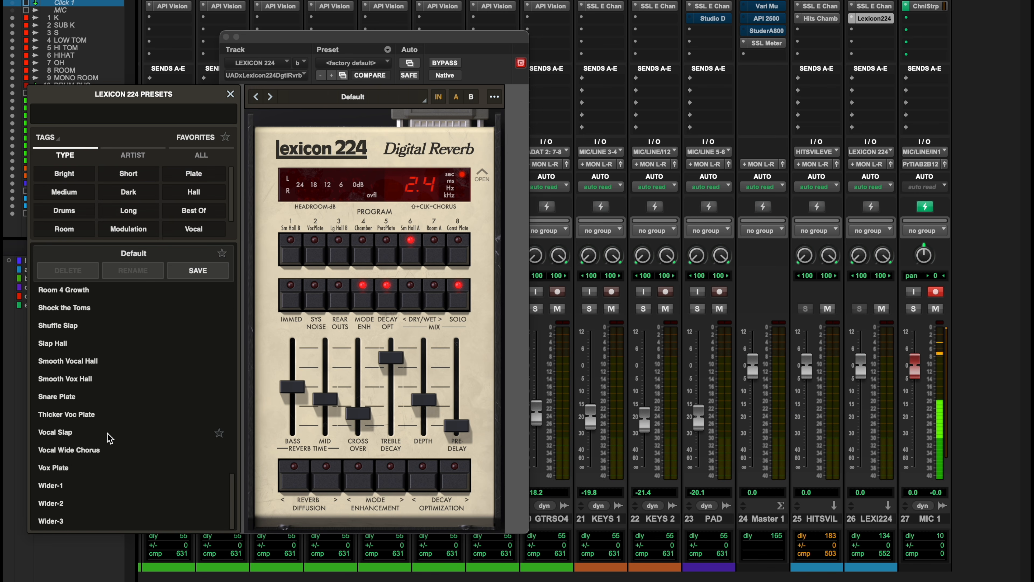
scroll(108, 454, up, 3)
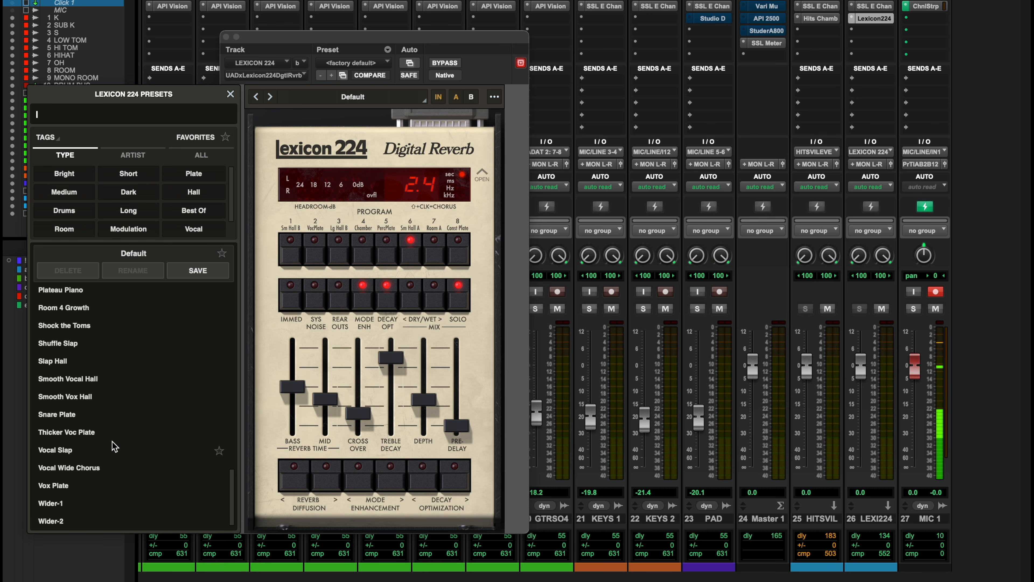
scroll(113, 446, down, 3)
scroll(159, 431, up, 2)
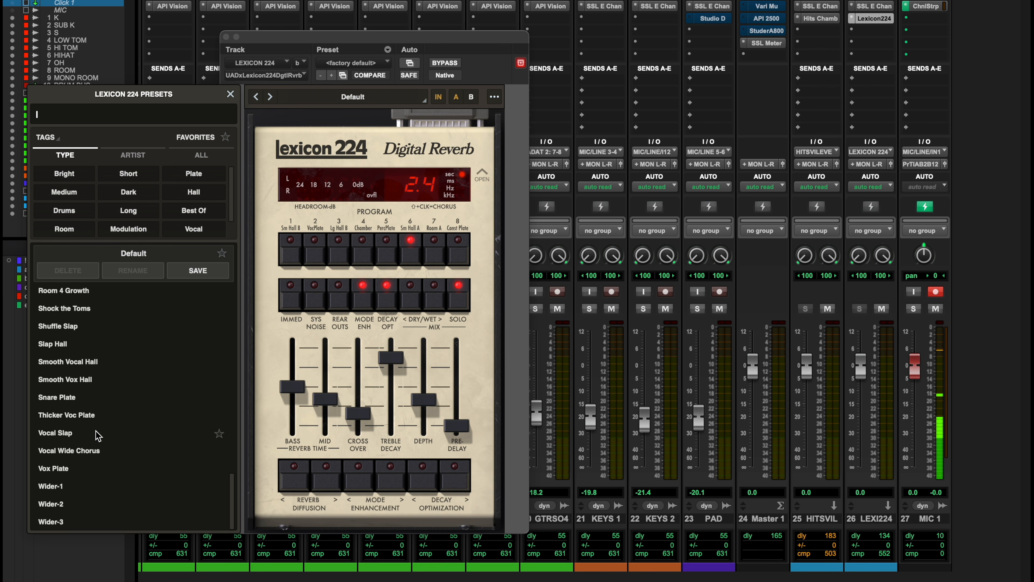
click(226, 40)
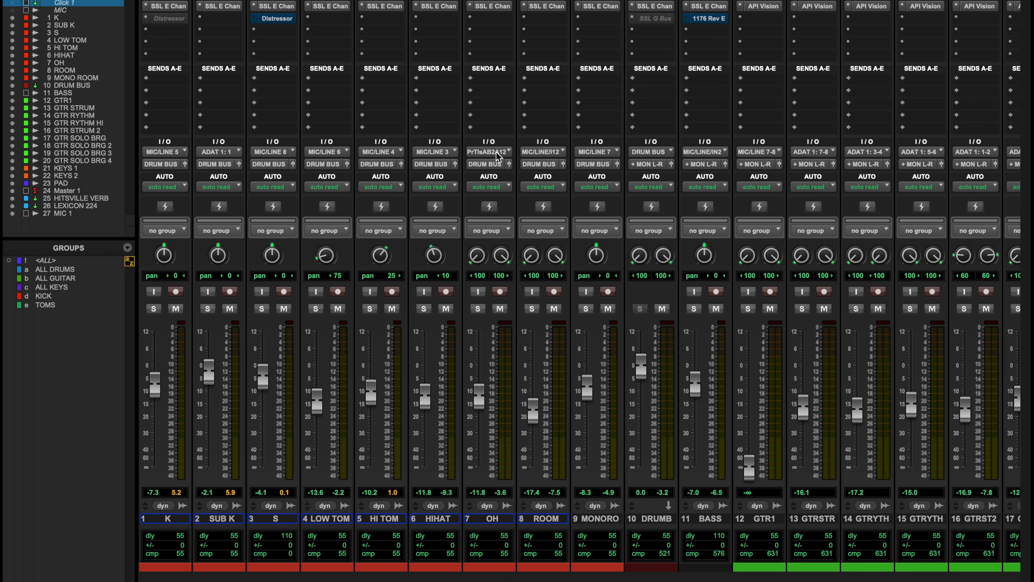
- Make the Distressor insert on the K track and the SSL G Bus insert on the drum bus active
right_click(169, 25)
click(175, 35)
scroll(451, 47, right, 2)
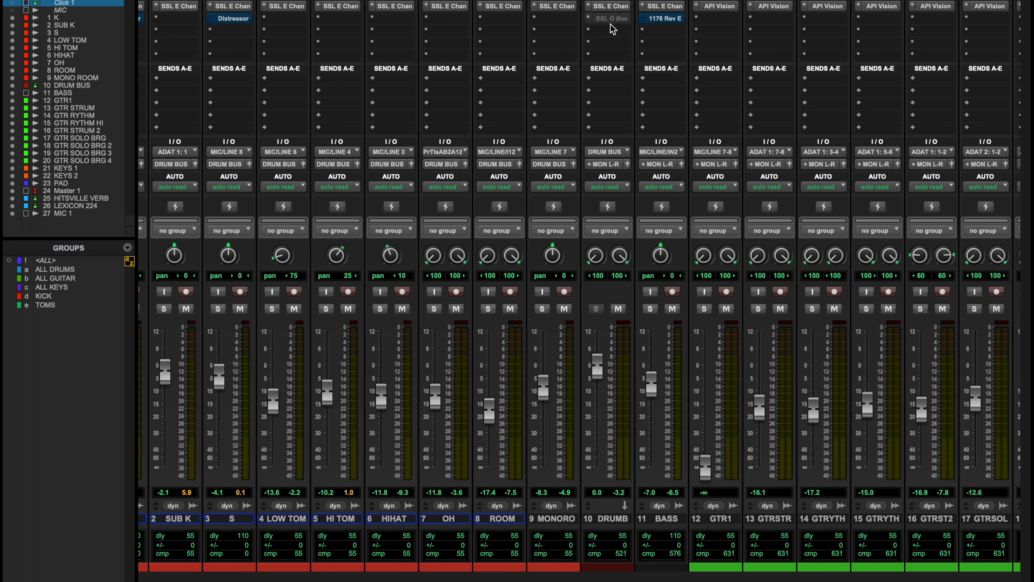
right_click(613, 20)
click(614, 20)
- Inspect the 1176 Rev E compressor on the BASS track, close its window, and review the inserts up to MIC 1
click(612, 18)
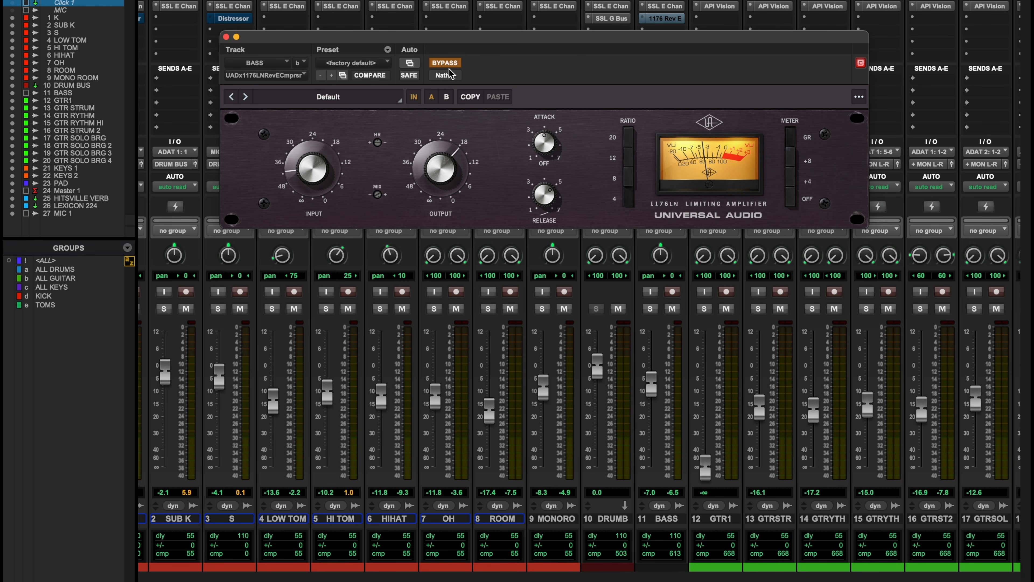
scroll(596, 360, right, 5)
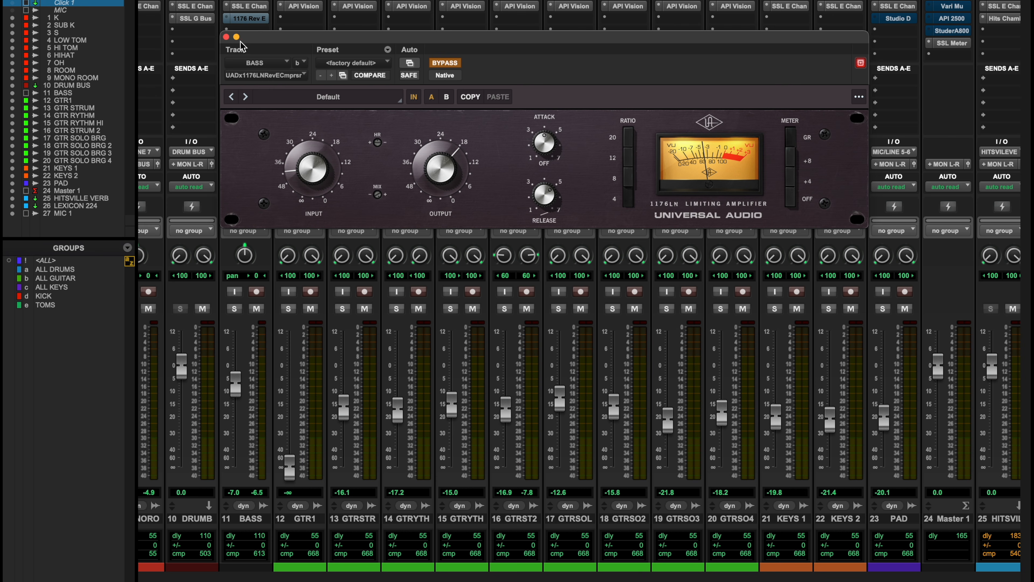
click(226, 37)
scroll(564, 83, right, 2)
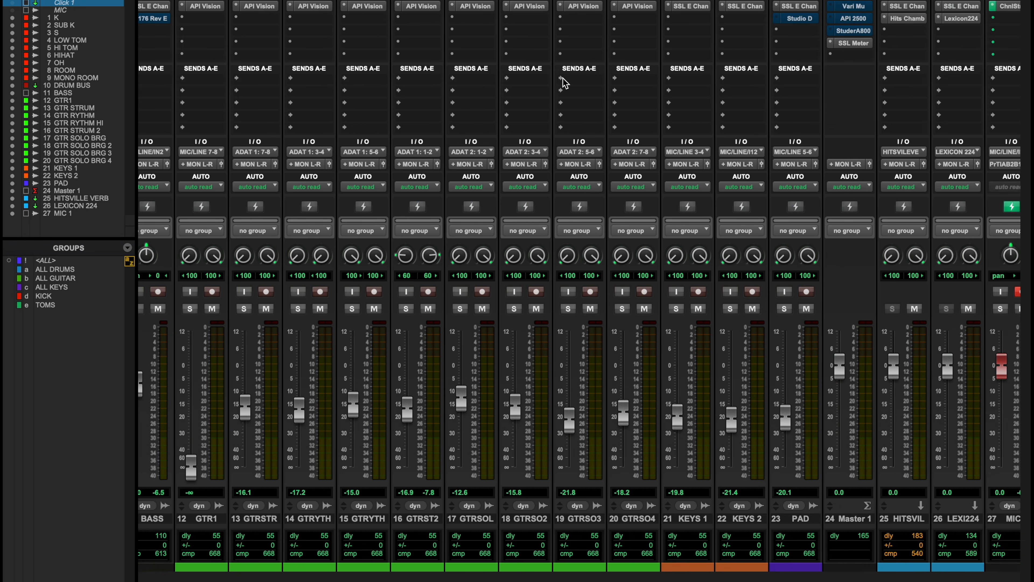
scroll(564, 83, right, 2)
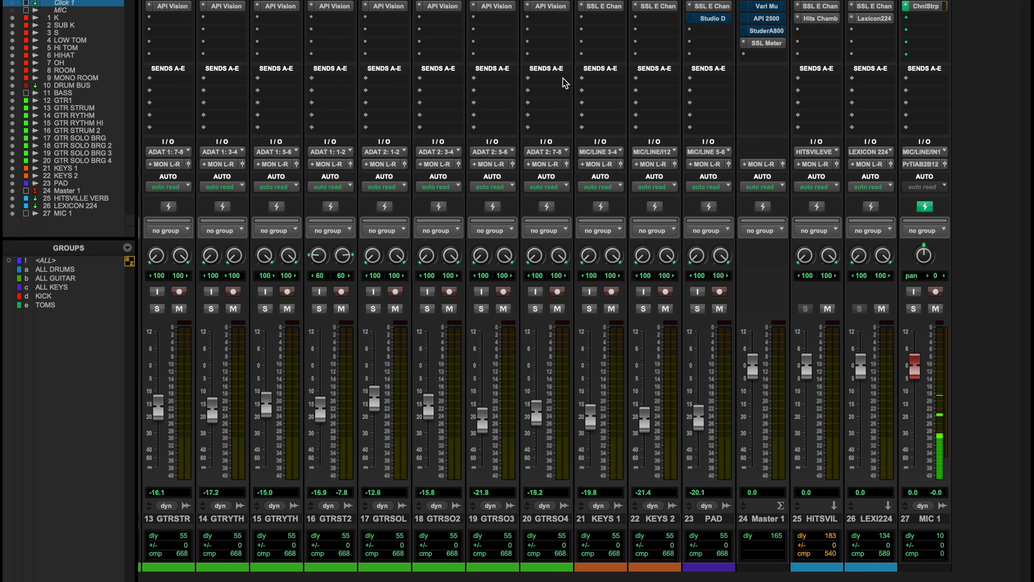
- Inspect the Studio D Chorus on the PAD track, close it, and review the inserts from the drums through MIC 1
click(714, 21)
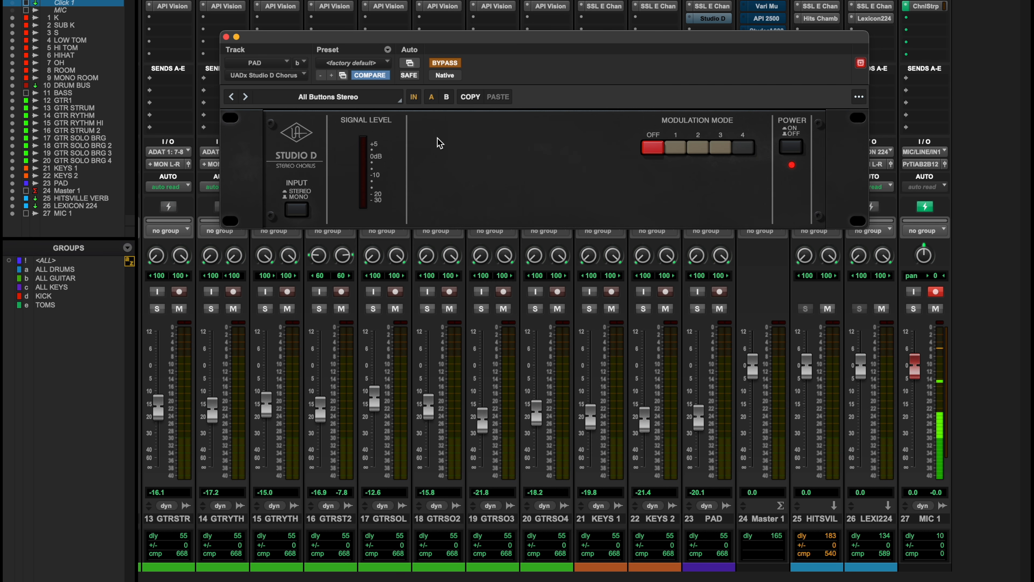
click(226, 38)
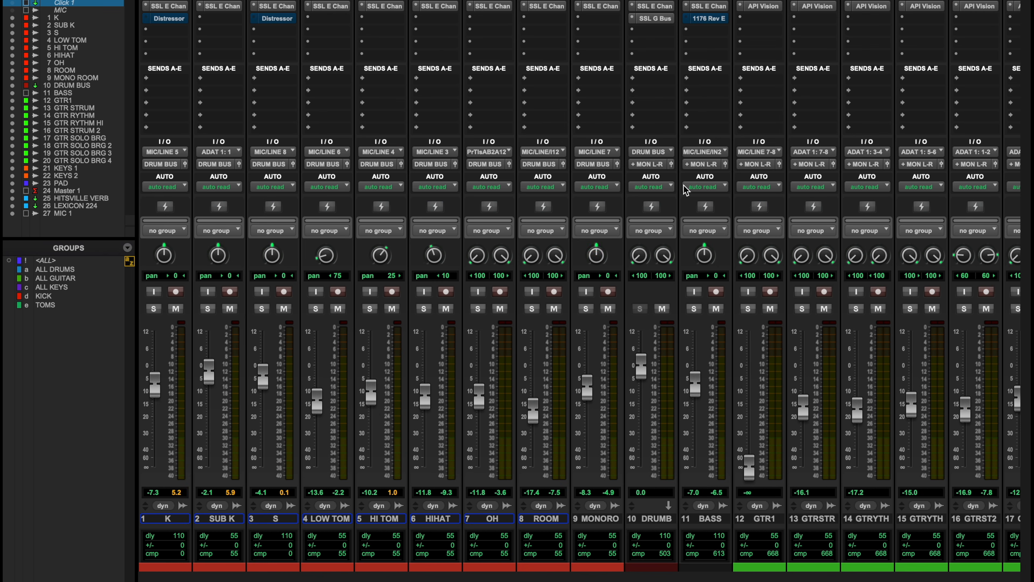
scroll(684, 185, right, 15)
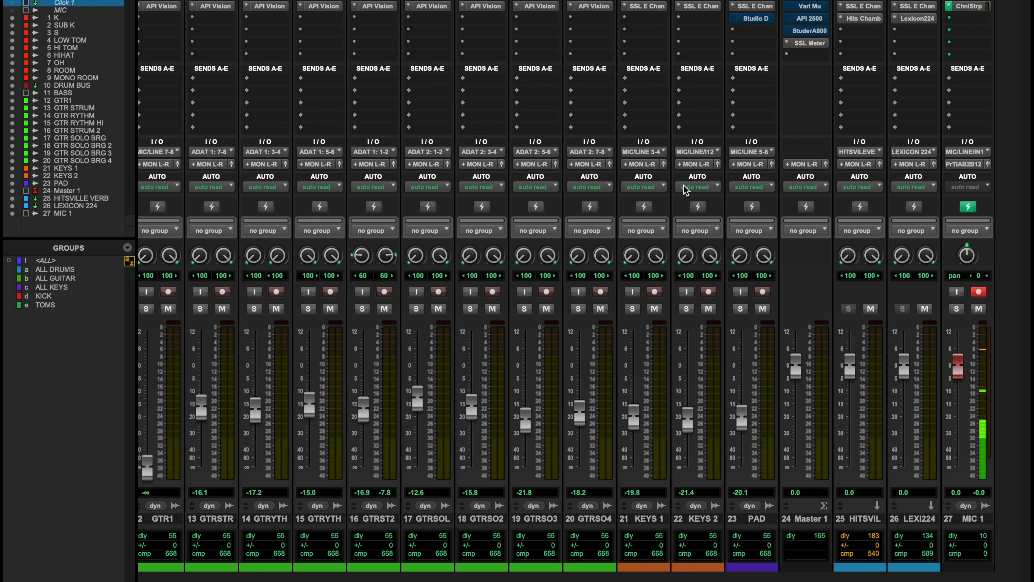
scroll(639, 191, left, 10)
scroll(688, 189, right, 10)
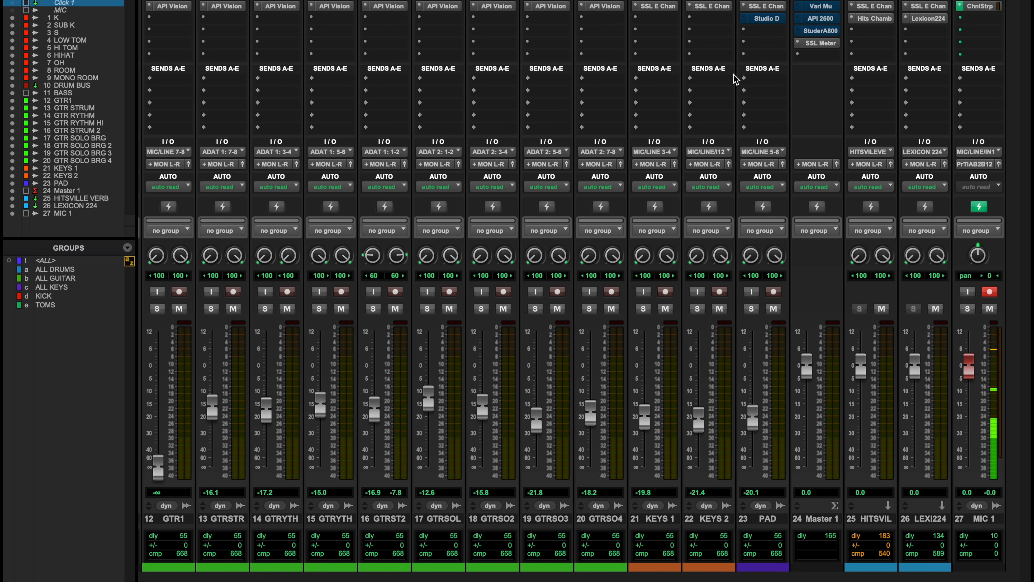
scroll(425, 128, left, 1)
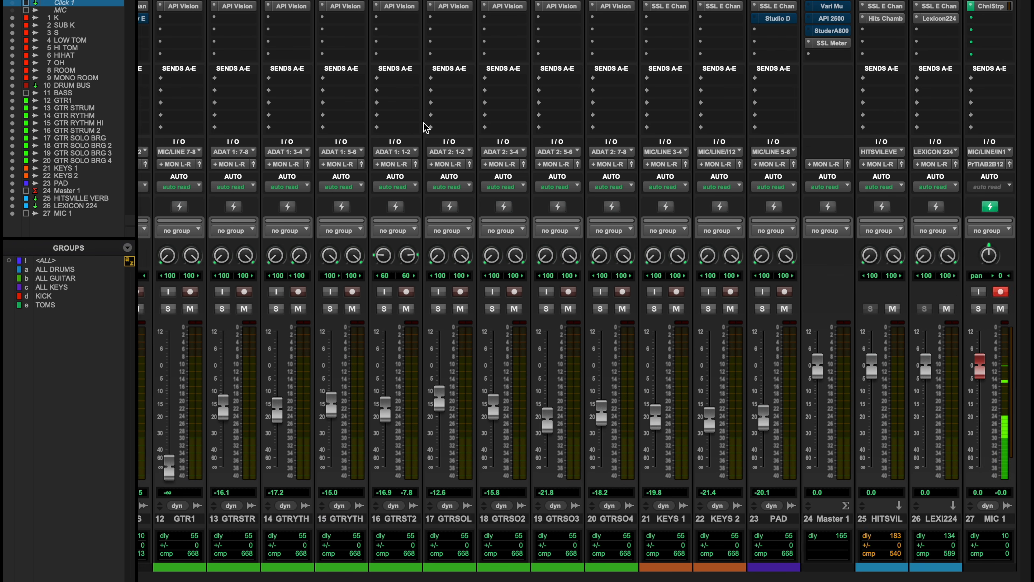
scroll(425, 127, left, 10)
scroll(423, 129, right, 10)
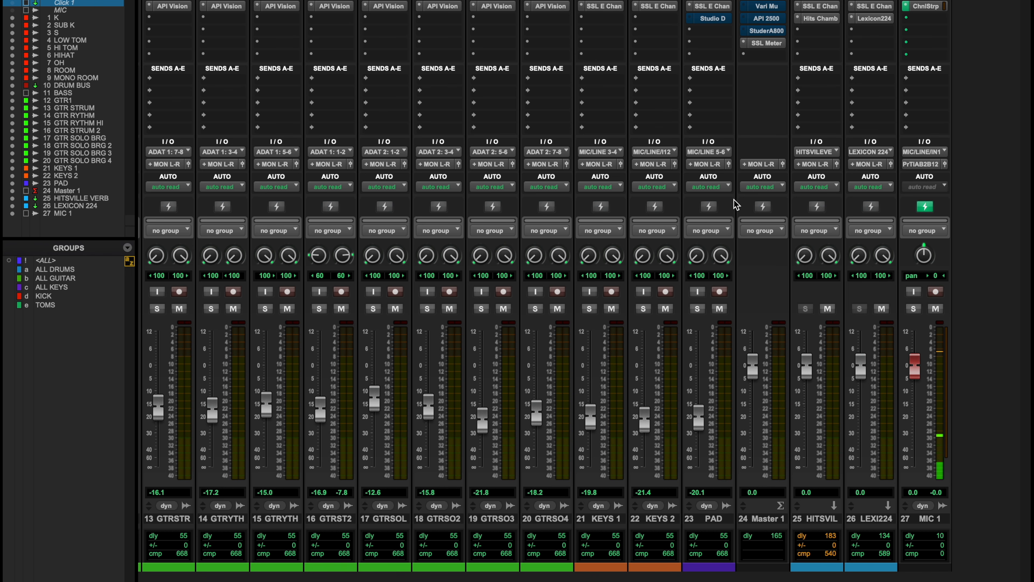
- Select bars 37 to 55 on the PAD track in the Edit window and return to the Mix window
key(ctrl+equal)
click(853, 131)
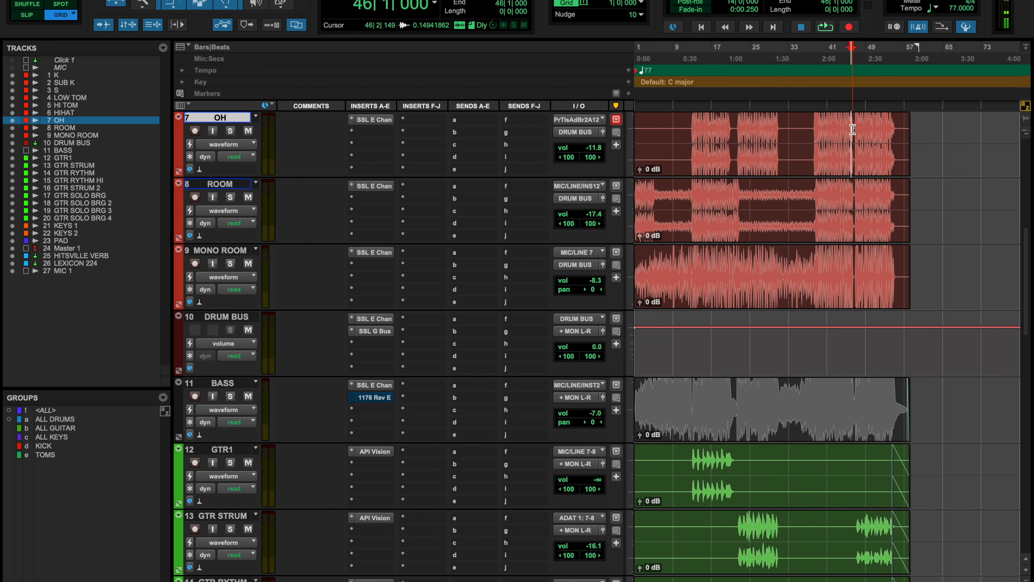
key(t)
key(t)
key(t)
scroll(866, 211, down, 6)
key(r)
key(r)
scroll(753, 471, down, 6)
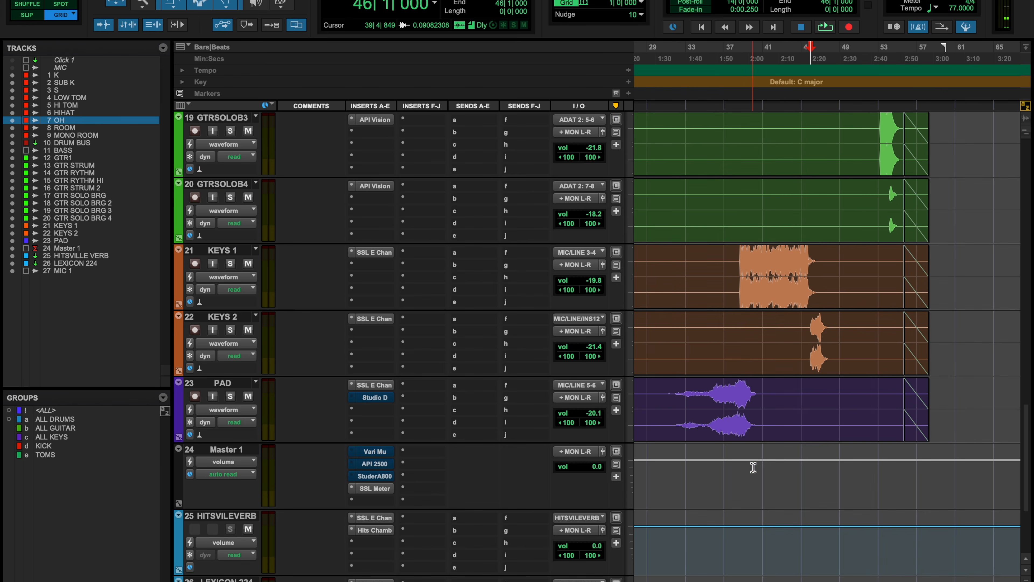
click(724, 390)
drag(724, 390, 895, 379)
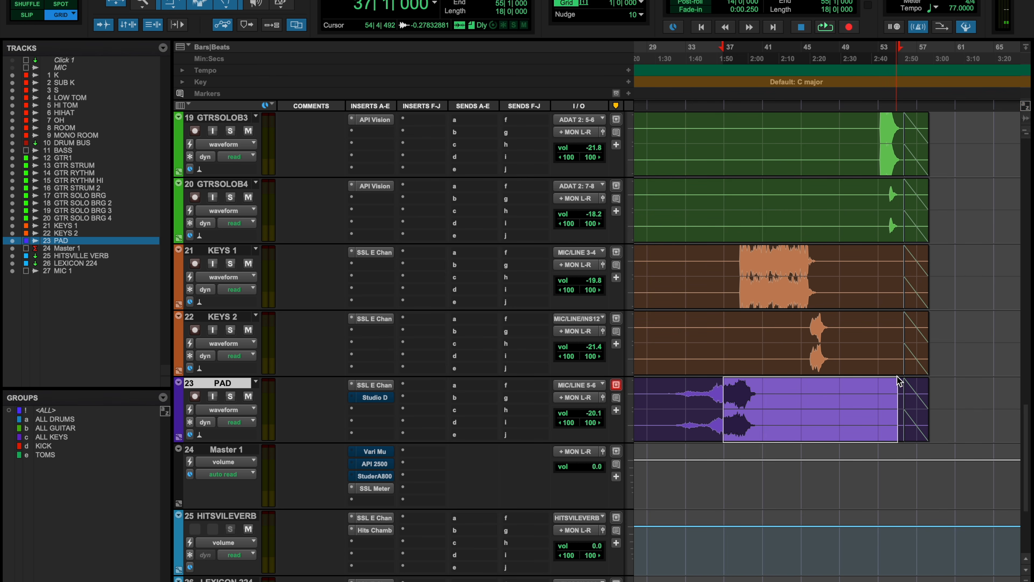
key(super+equal)
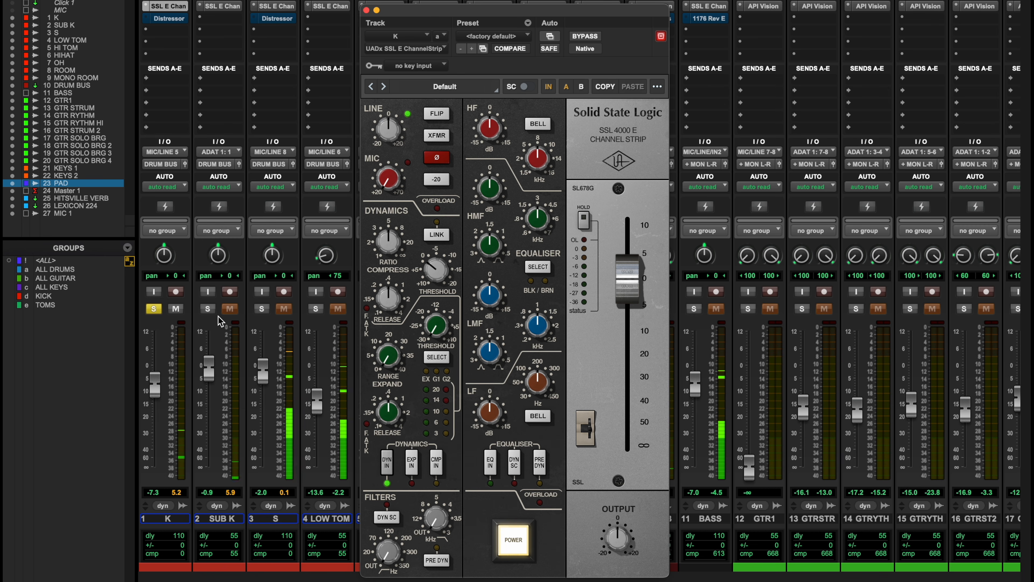
- Engage the compressor and equaliser on the K track's SSL E Channel Strip and apply a slight low-frequency cut with a raised LF frequency
drag(506, 433, 504, 408)
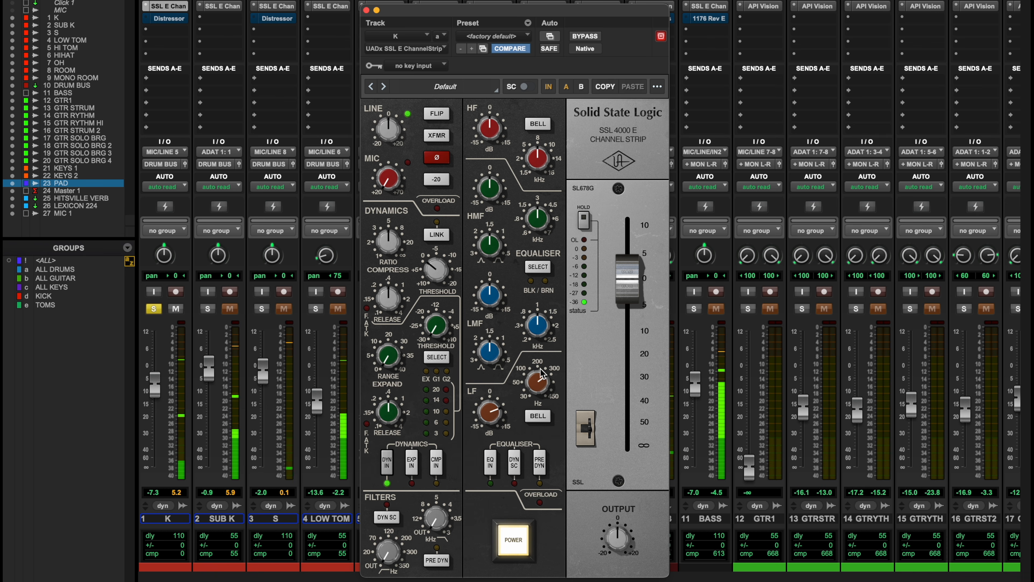
drag(540, 368, 544, 344)
drag(483, 424, 532, 426)
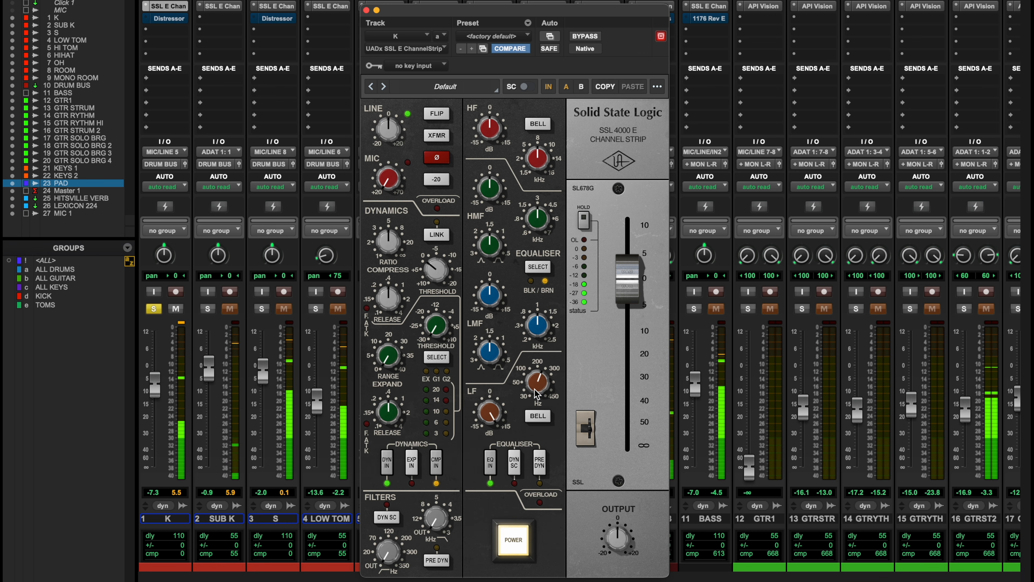
mouse_move(537, 394)
mouse_down()
mouse_move(540, 365)
mouse_move(537, 374)
mouse_up()
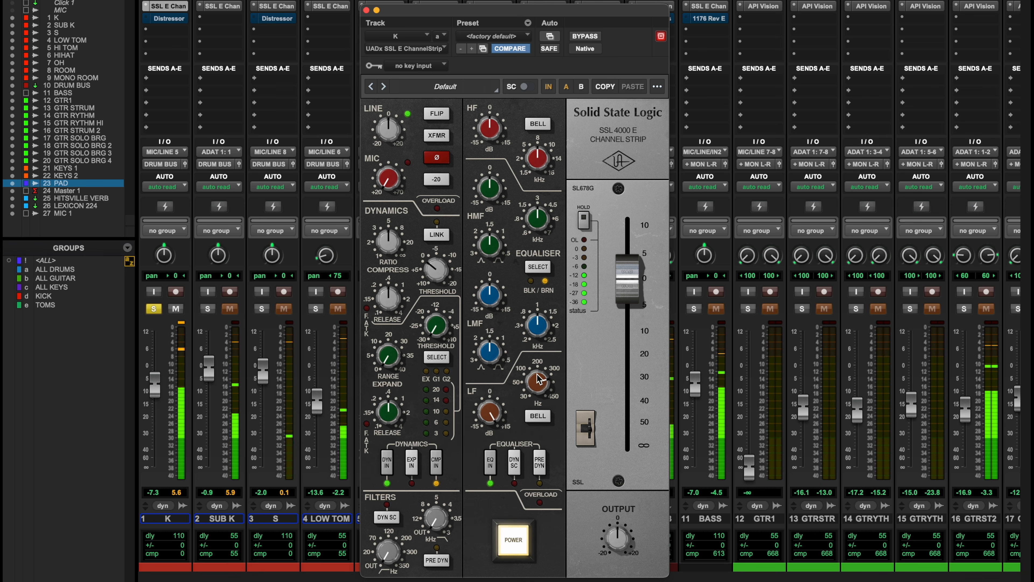
drag(489, 415, 475, 485)
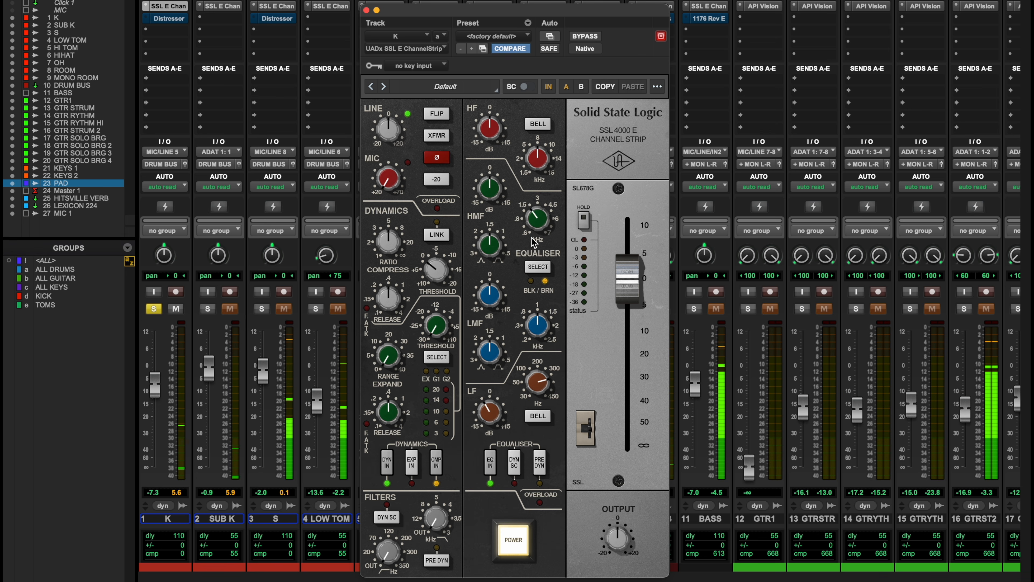
- Adjust the HMF band with a slight boost and lower the compressor threshold to about -15 on the K channel strip
drag(531, 238, 492, 210)
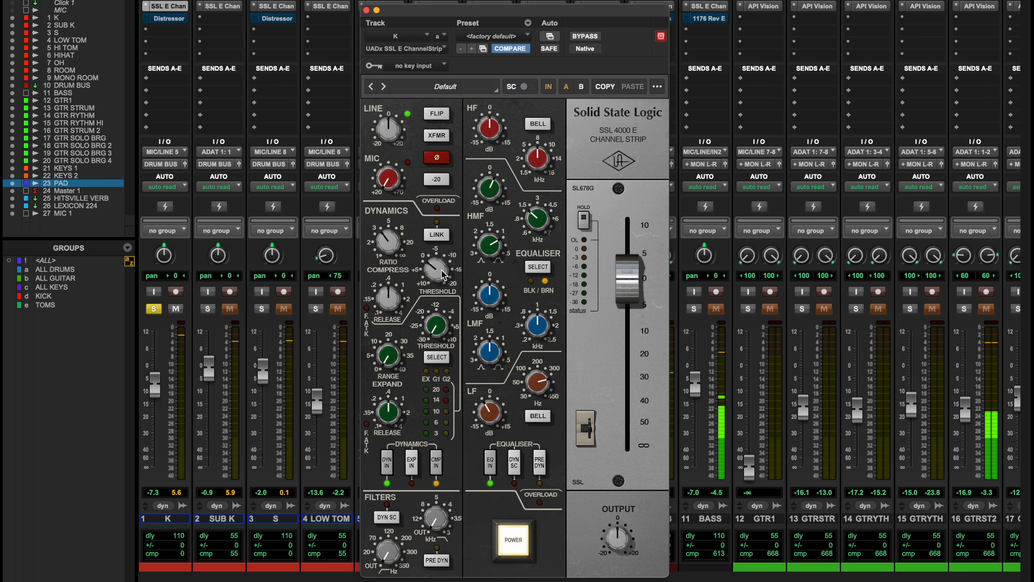
drag(442, 270, 460, 221)
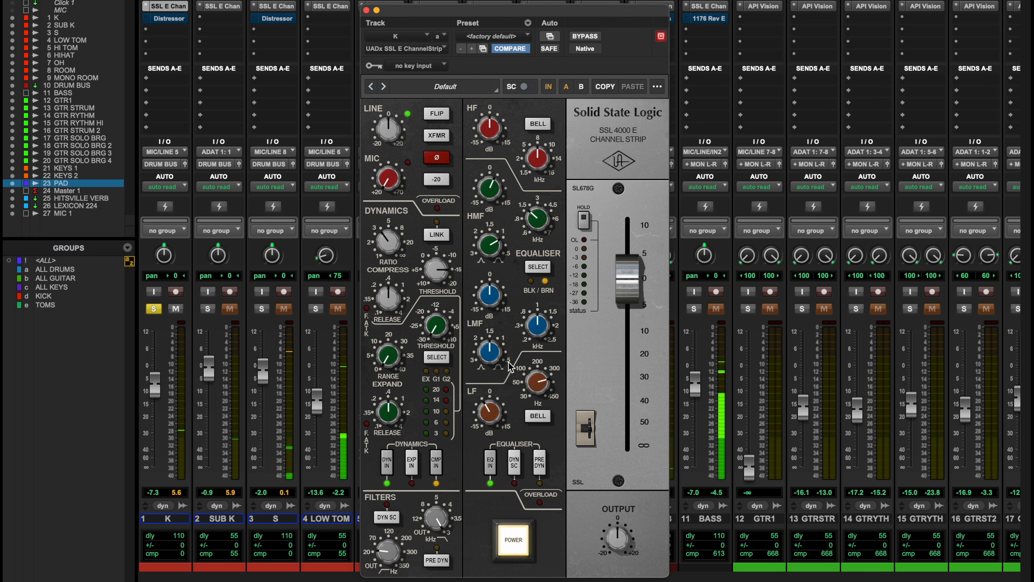
- Solo SUB K, engage its channel strip's compressor and pre-dynamics equaliser, and adjust the compressor threshold
click(207, 308)
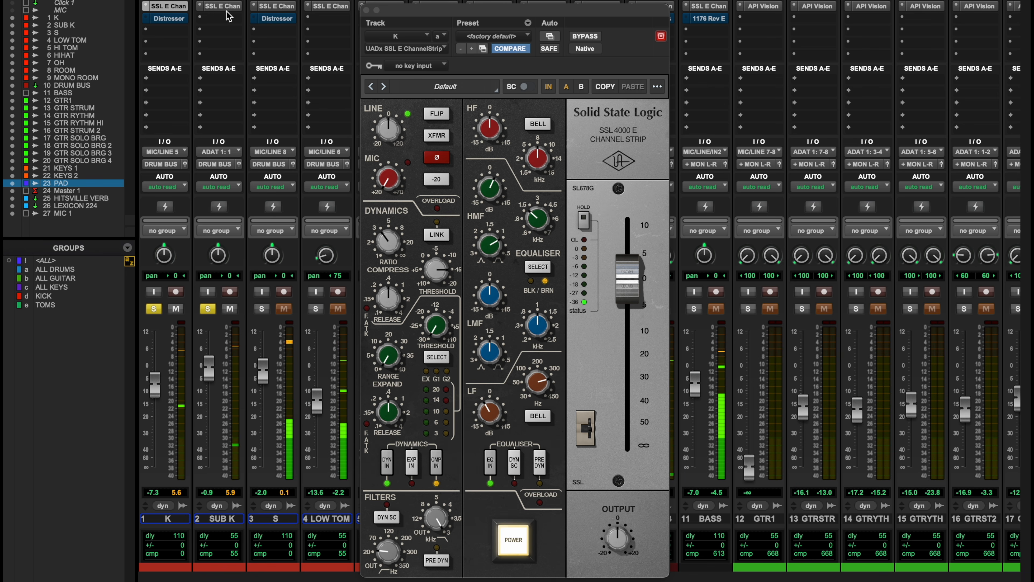
click(220, 6)
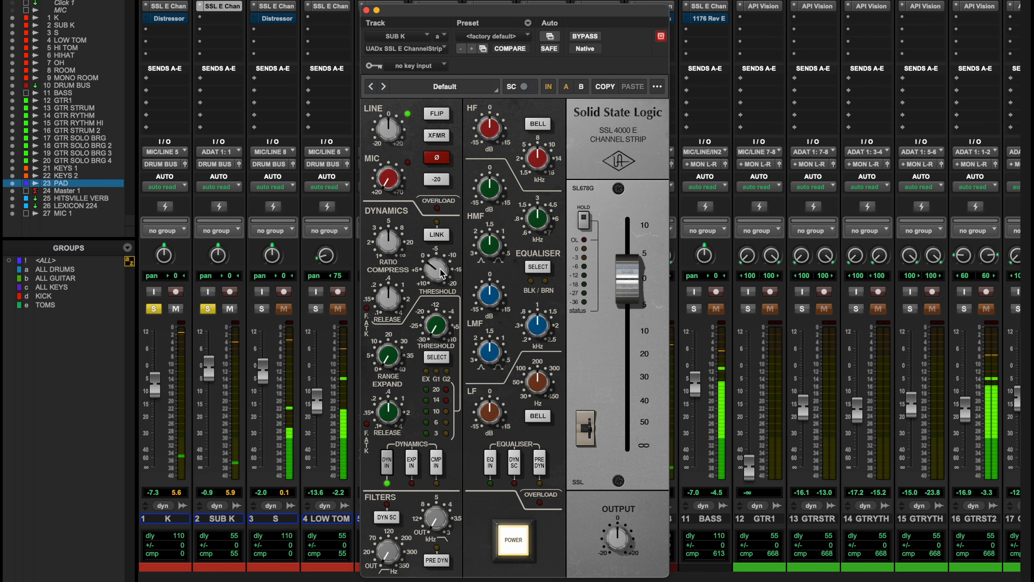
drag(438, 267, 457, 229)
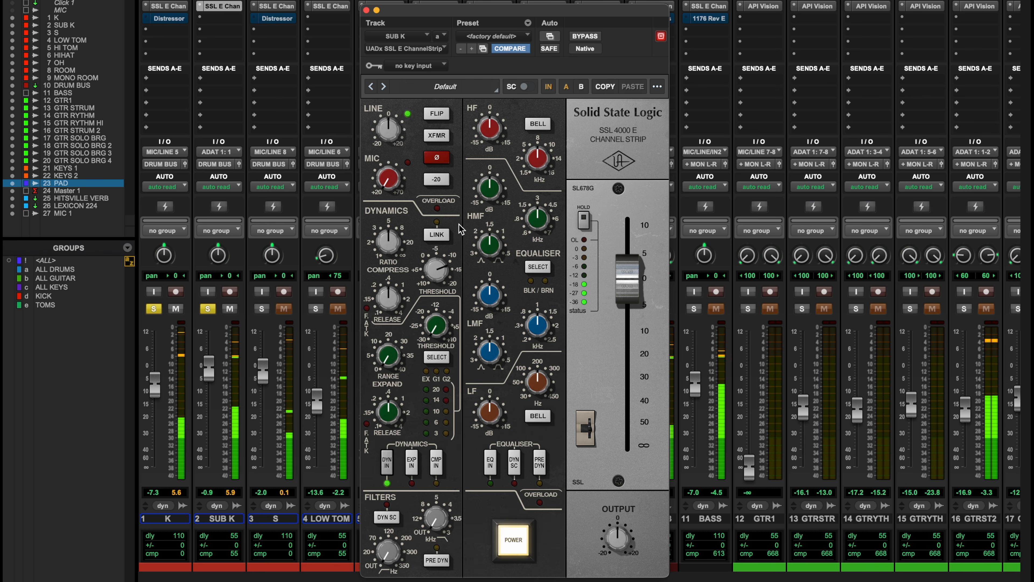
click(435, 469)
click(491, 464)
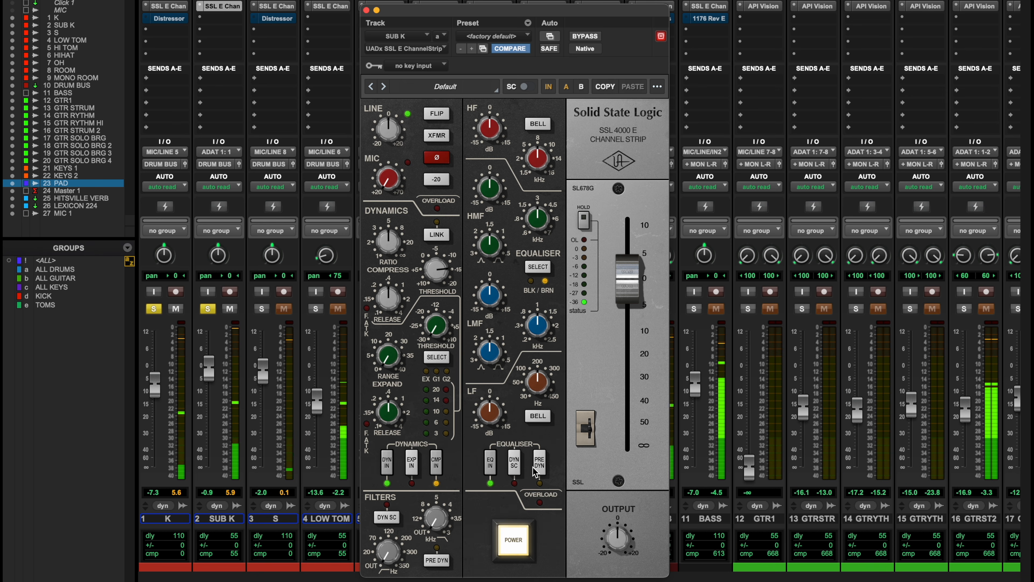
click(539, 464)
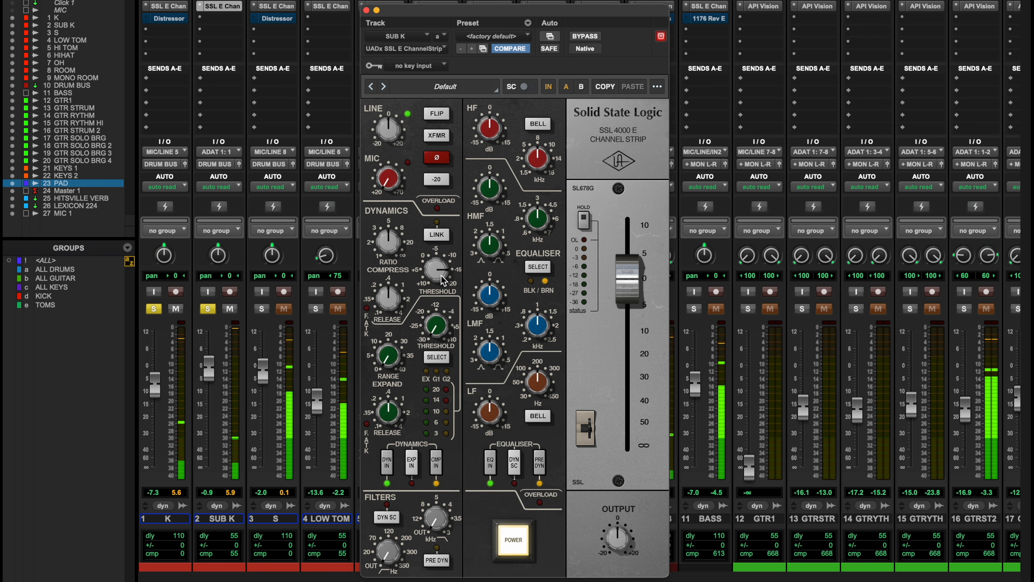
drag(444, 281, 443, 294)
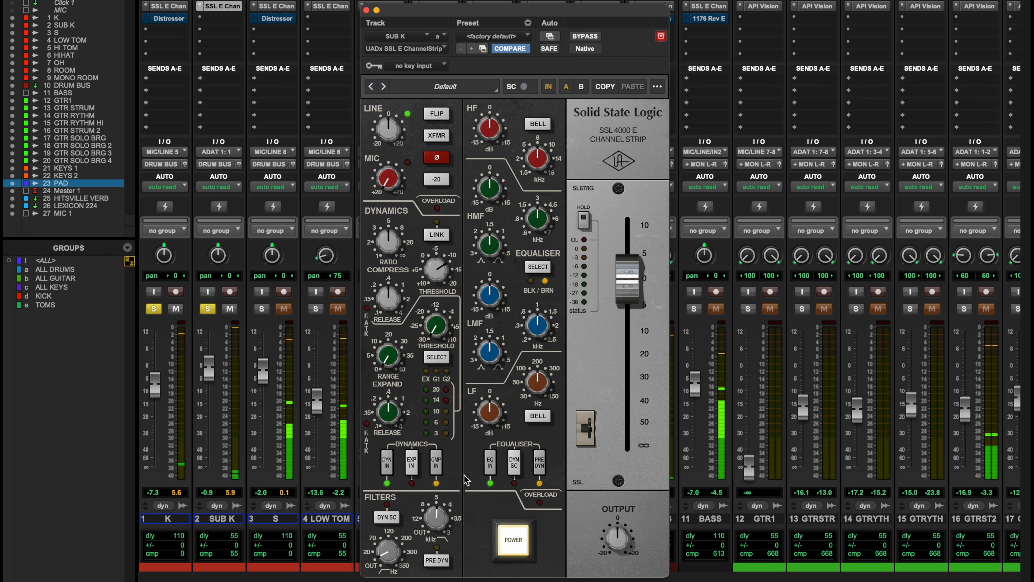
- Check the K channel strip's settings and shape SUB K's equaliser with a slight LF boost and a slight LMF cut
click(168, 6)
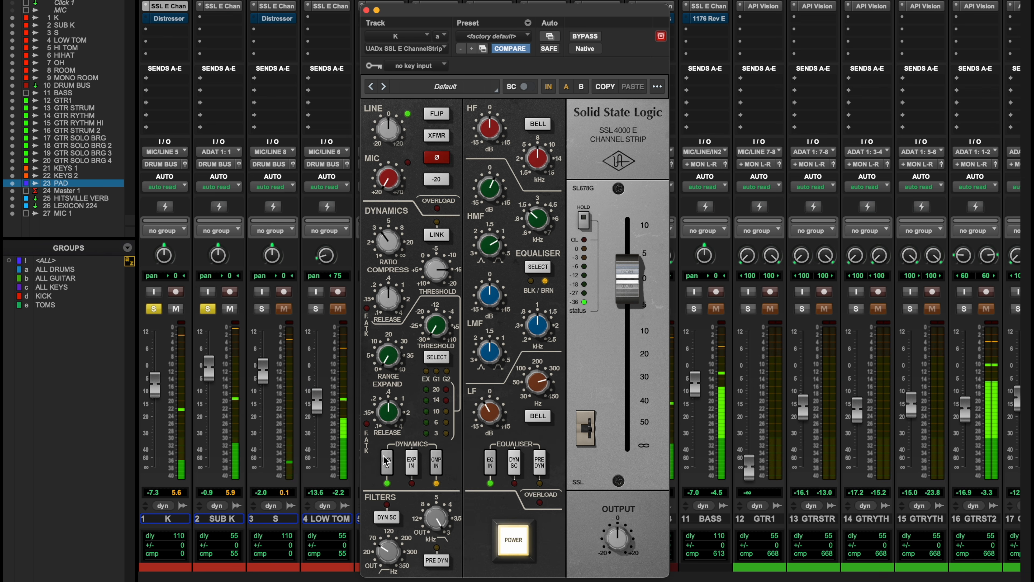
click(222, 5)
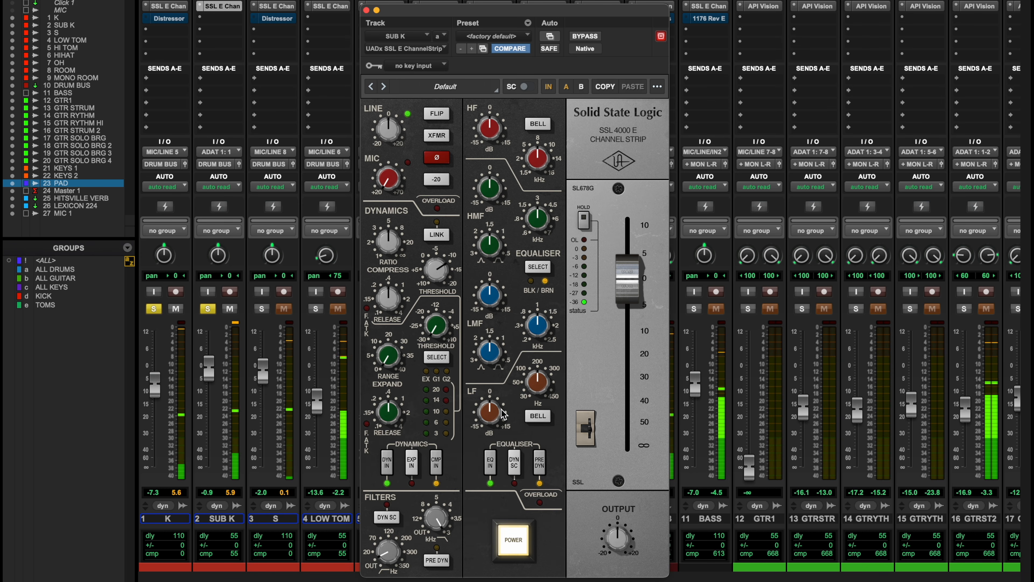
drag(495, 409, 542, 368)
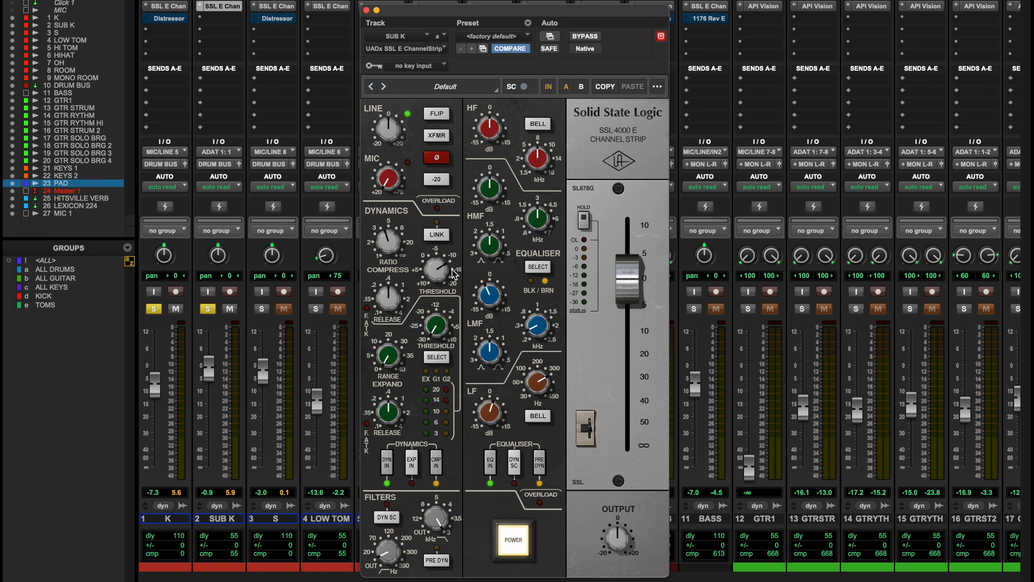
- Compare the SUB K and K channel strips bypassed and active during playback, and close the plug-in window
key(space)
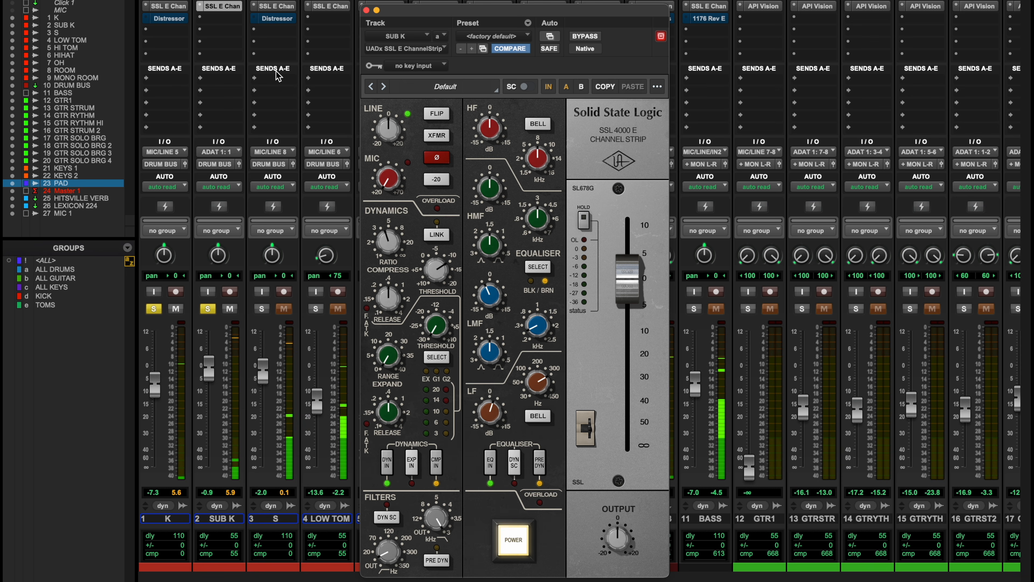
super+click(222, 8)
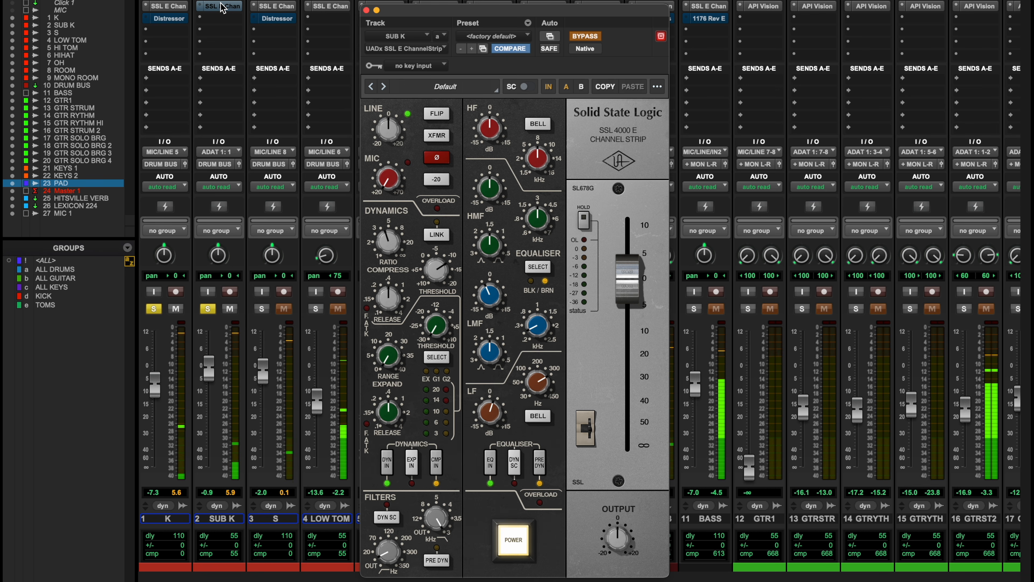
super+click(222, 7)
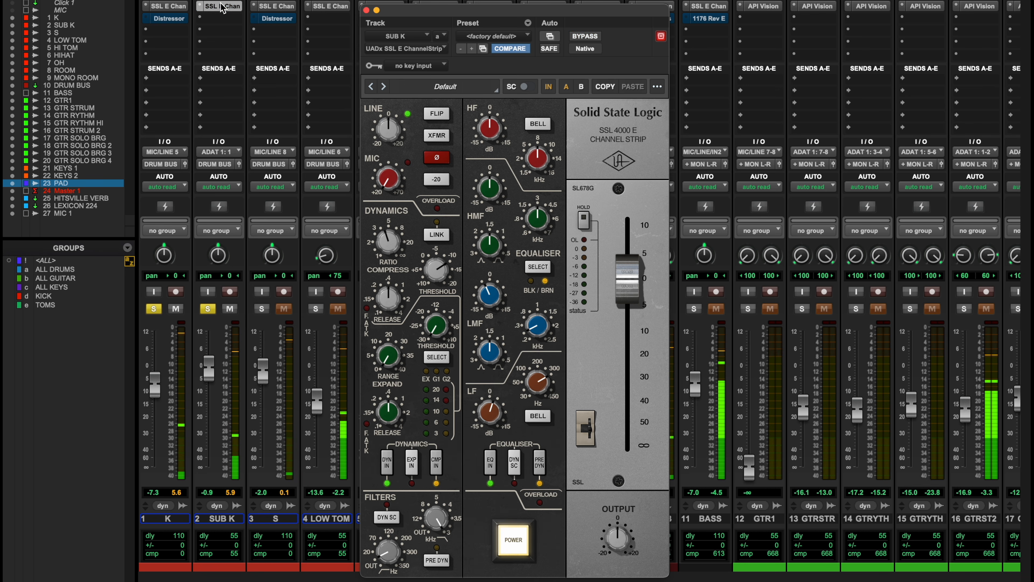
super+click(174, 8)
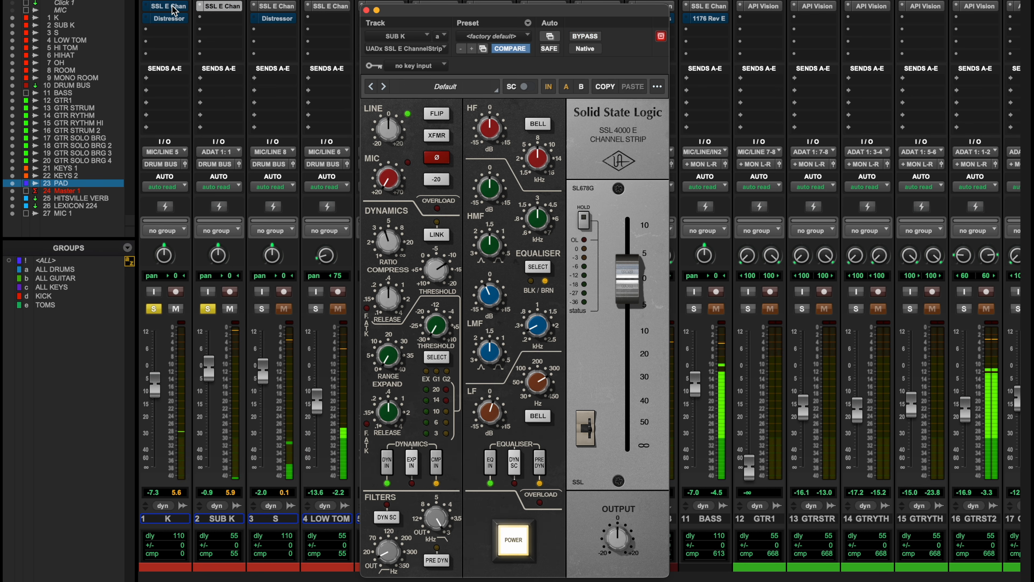
super+click(174, 8)
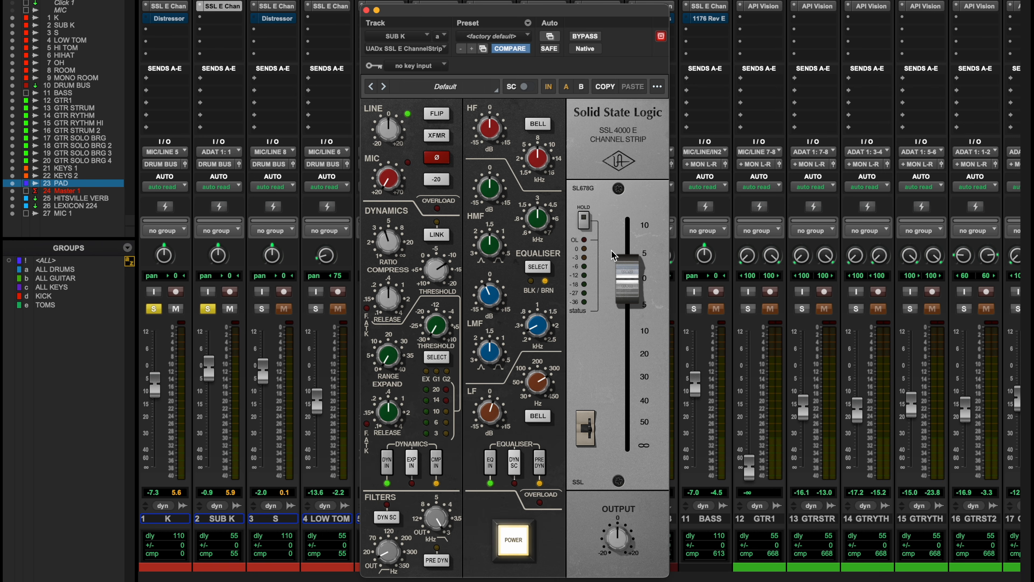
click(366, 10)
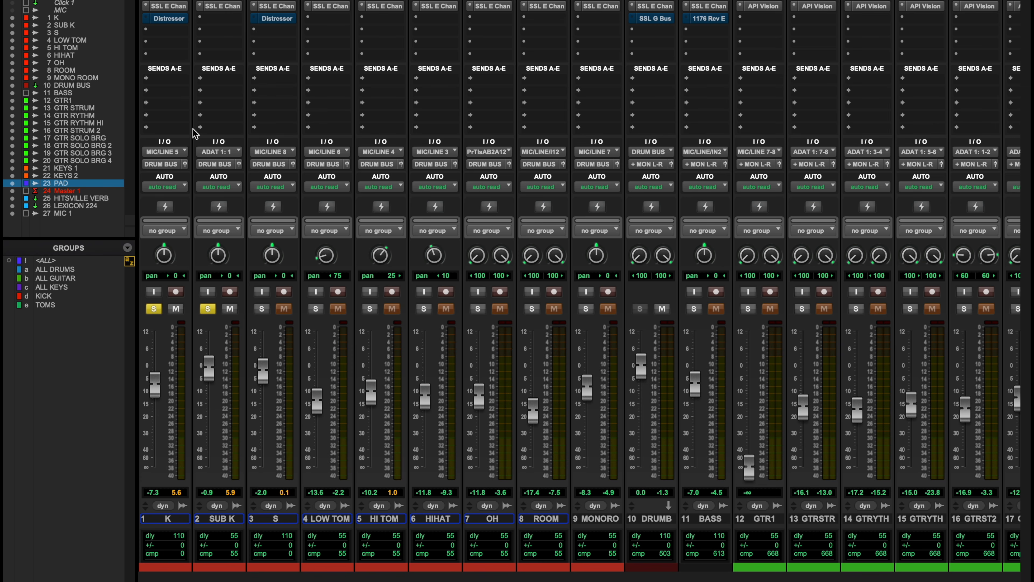
- Open and enable the Distressor on the K track with its audio mode on Dist 3
click(177, 21)
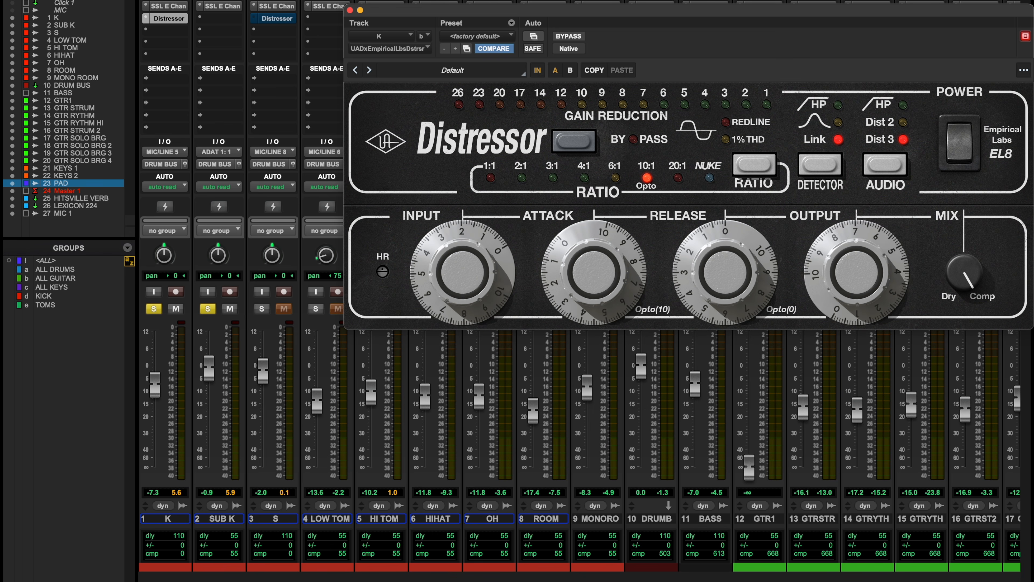
click(902, 169)
click(902, 169)
click(901, 170)
click(902, 169)
click(902, 169)
click(902, 170)
click(901, 170)
click(902, 169)
click(901, 170)
click(902, 170)
click(902, 169)
click(902, 169)
click(902, 169)
click(902, 169)
- Set the K track Distressor's input to about 5 and its output to about 6 during playback
key(space)
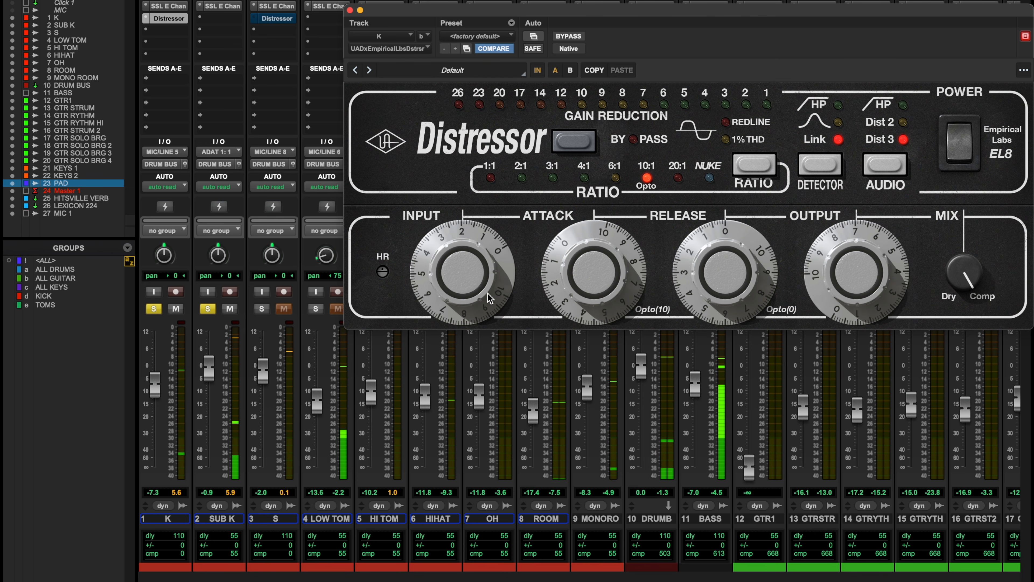
drag(477, 297, 484, 264)
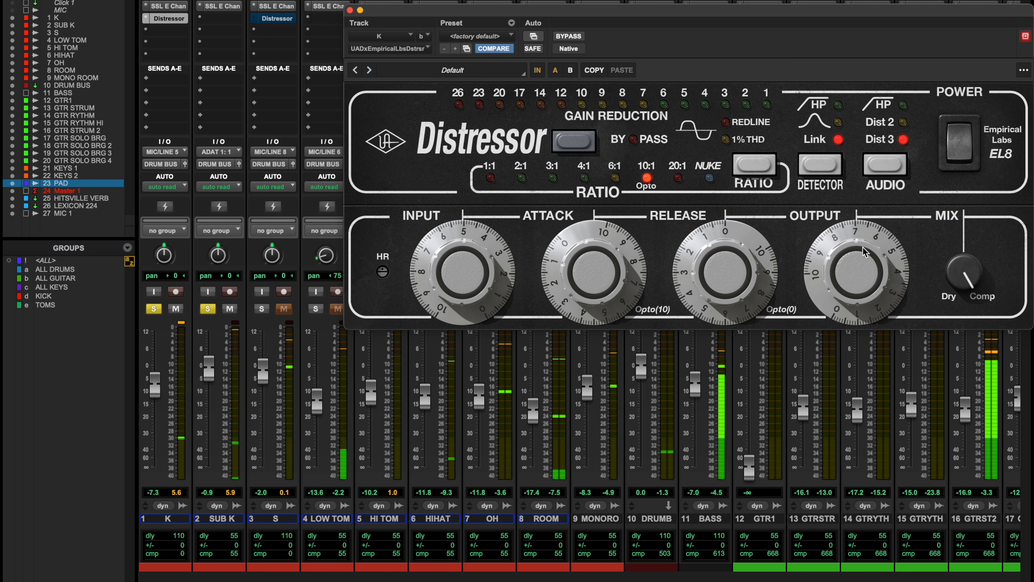
drag(862, 249, 861, 258)
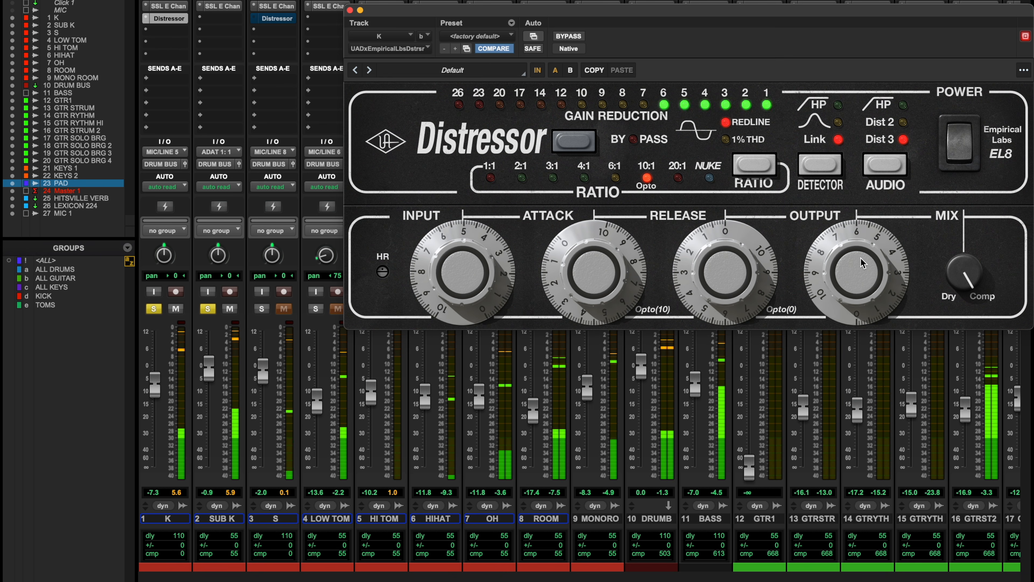
- Compare the K track's Distressor bypassed and active during soloed playback with SUB K muted, and stop playback
click(569, 38)
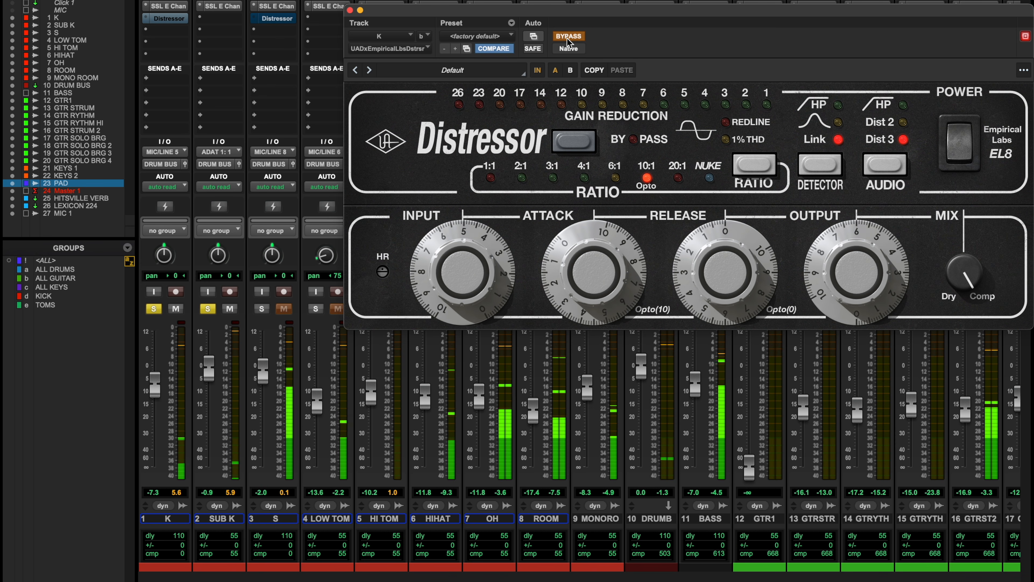
click(568, 37)
click(230, 309)
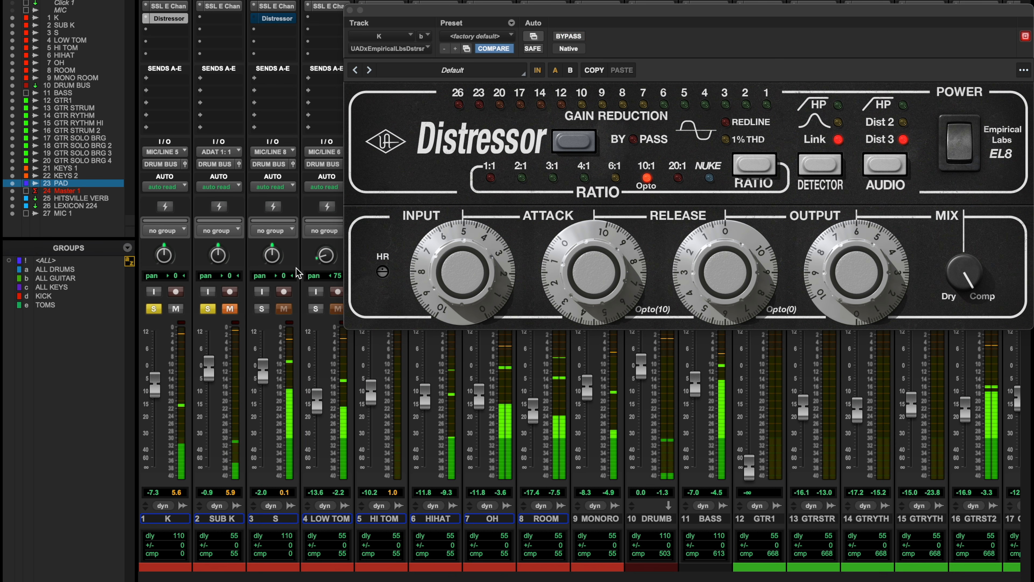
click(568, 37)
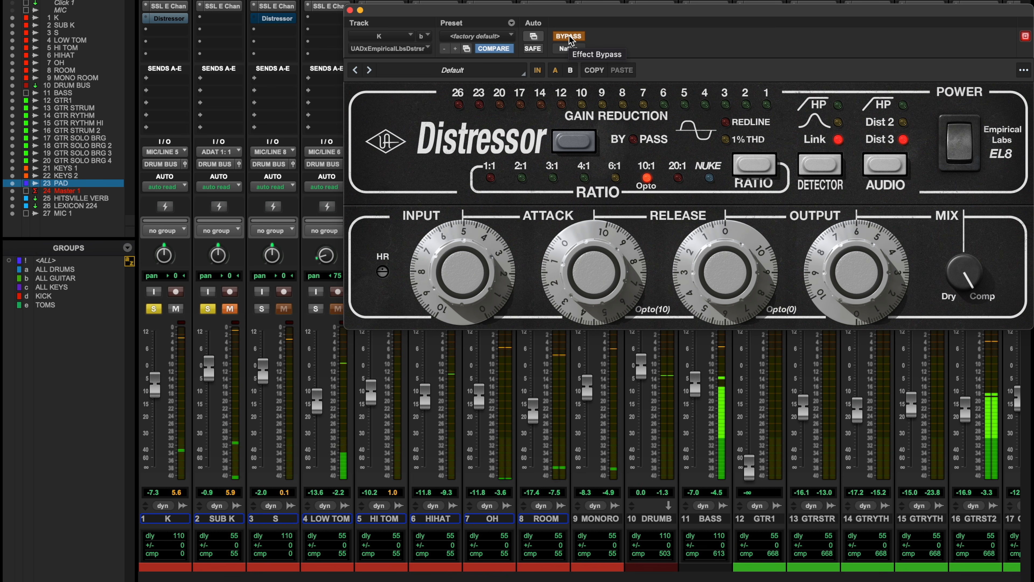
click(569, 37)
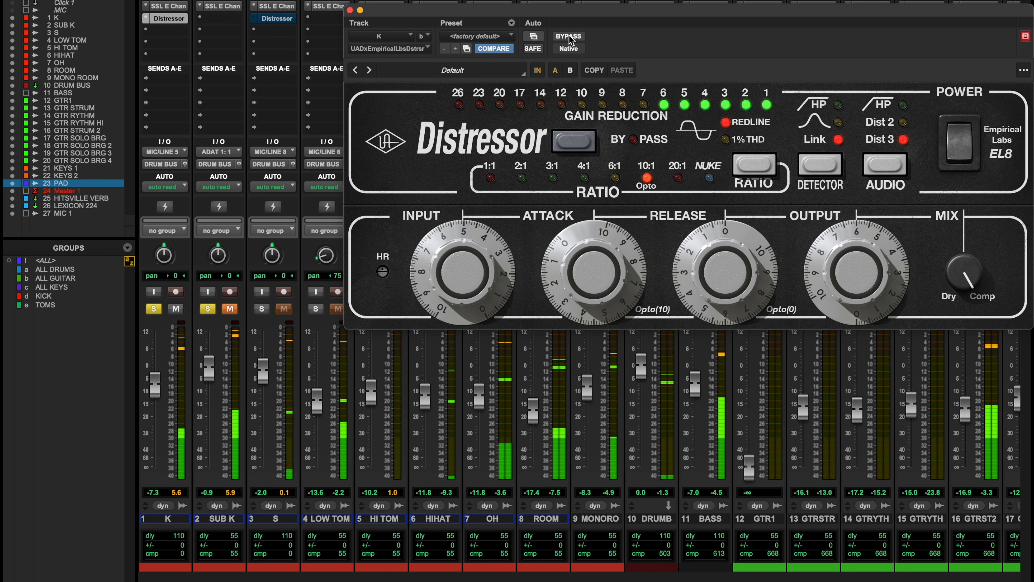
key(space)
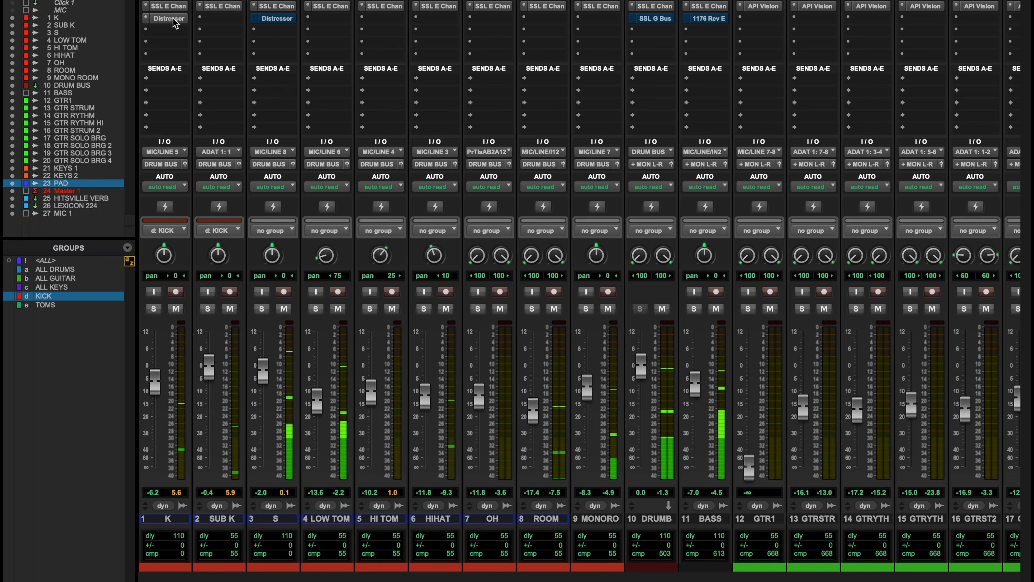
- Copy the K track's Distressor onto the S track's second insert and bypass it there
drag(176, 20, 285, 23)
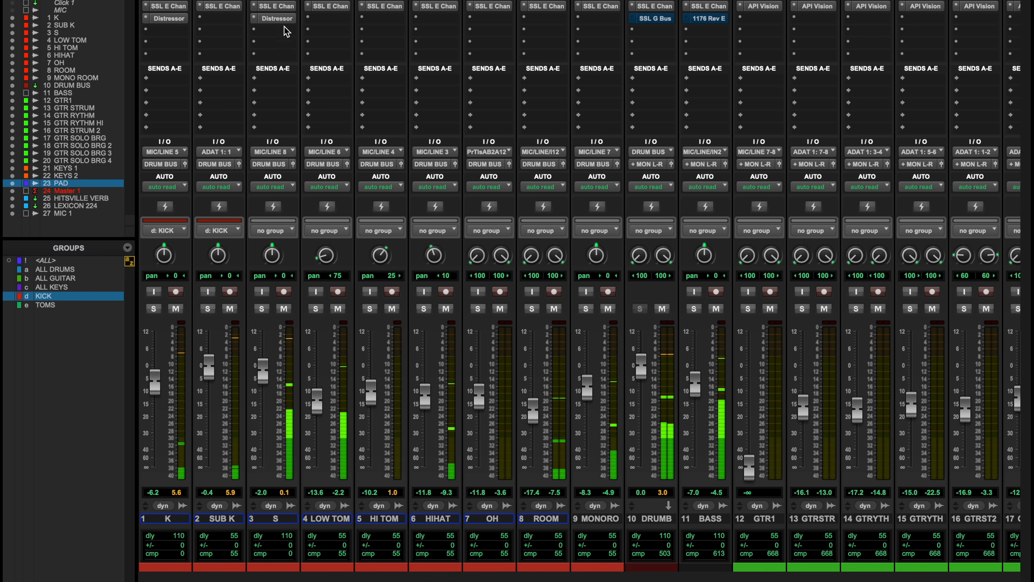
click(276, 19)
- Open the S track's SSL E Channel Strip, place its equaliser before the dynamics and engage the high-pass filter
click(281, 7)
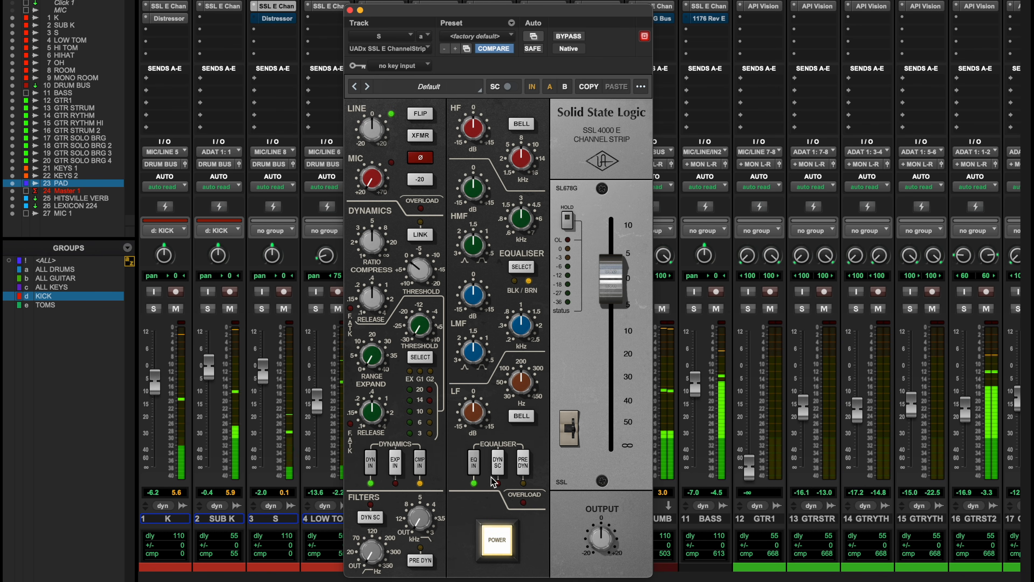
click(472, 462)
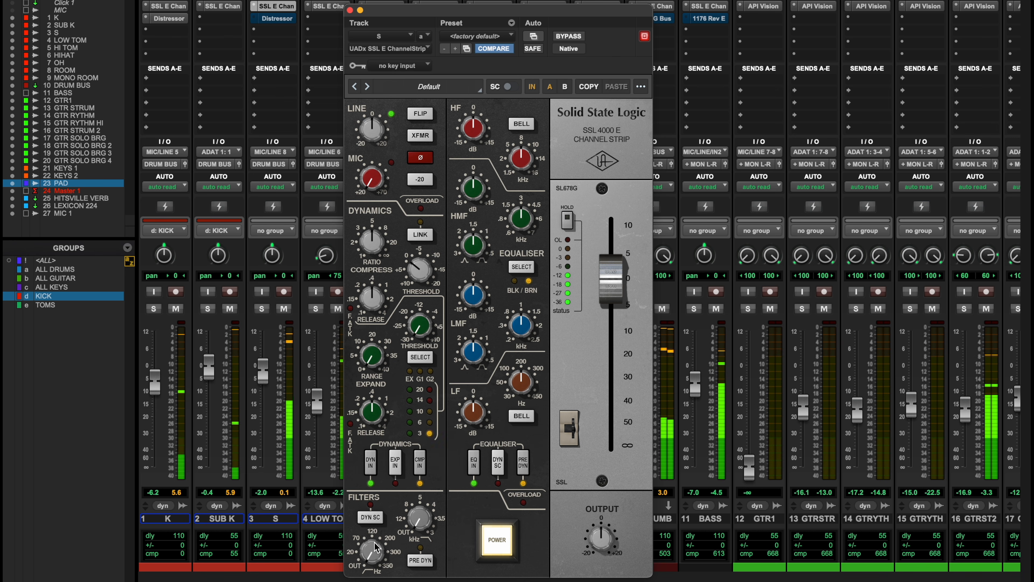
drag(373, 551, 384, 511)
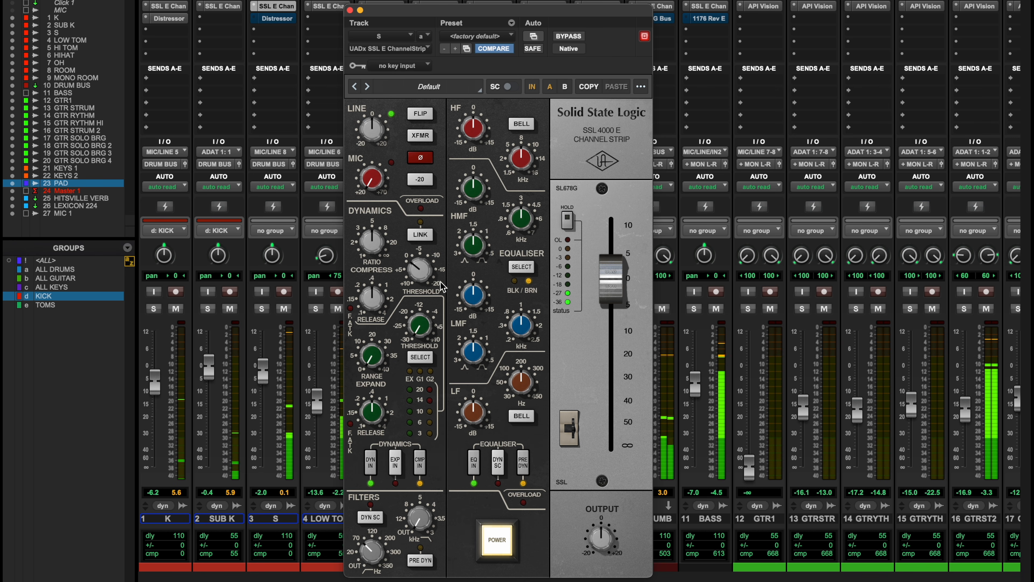
- Set the S channel strip's compressor to fast attack and the shortest release, with a slightly lower ratio and a lower threshold
drag(375, 302, 361, 317)
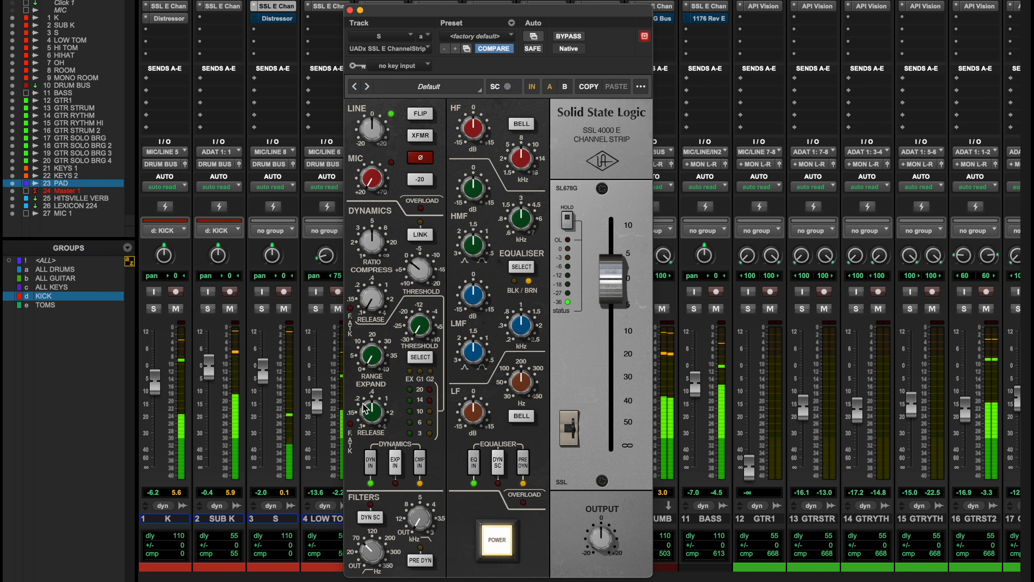
click(350, 309)
drag(415, 268, 440, 239)
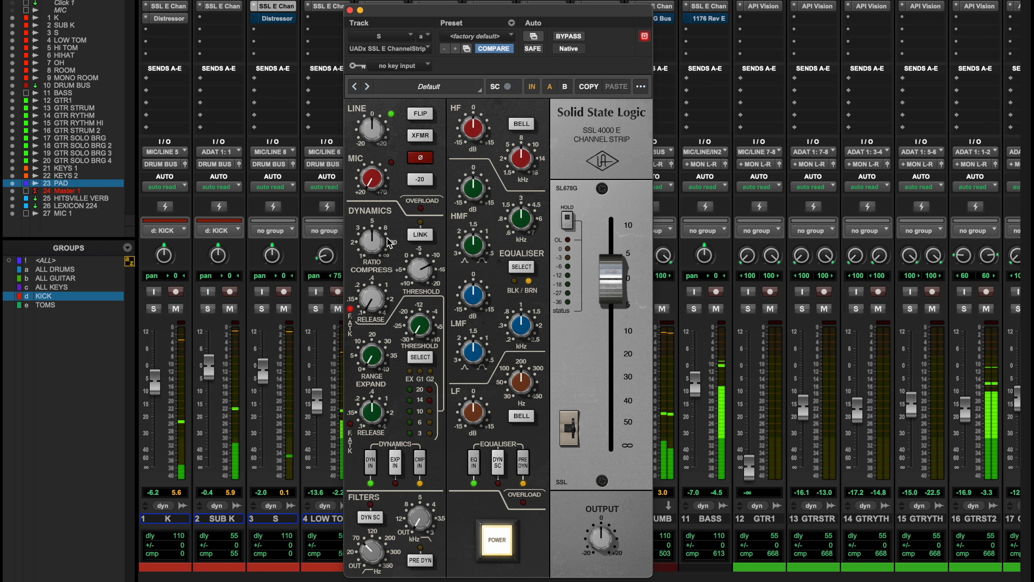
drag(376, 240, 372, 247)
mouse_move(432, 277)
mouse_down()
mouse_move(425, 304)
mouse_move(421, 267)
mouse_up()
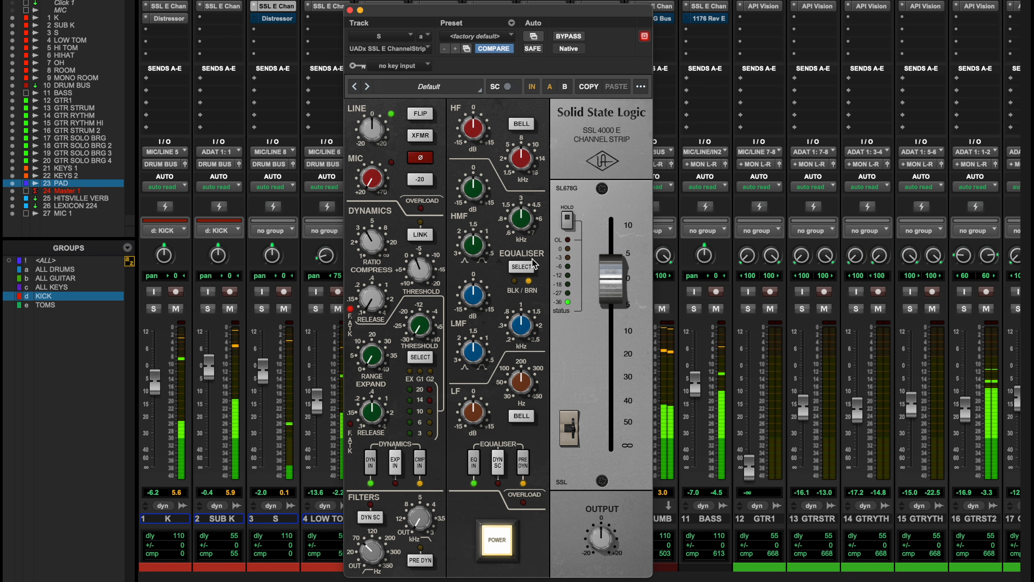
- Shape the S equaliser with an HMF boost at a raised frequency, slight LF and LMF cuts and a slight HF boost
drag(530, 231, 543, 189)
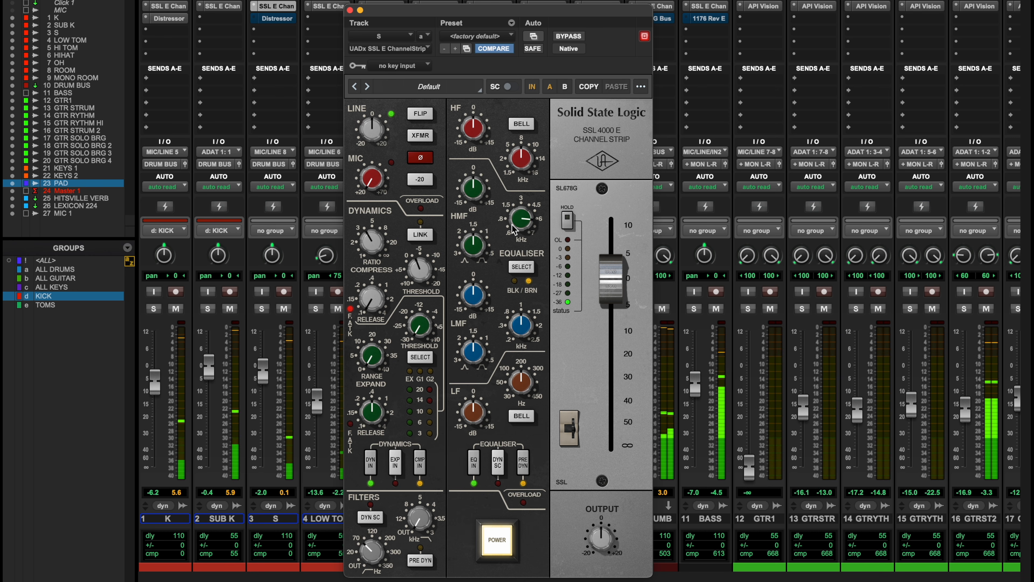
drag(518, 223, 485, 195)
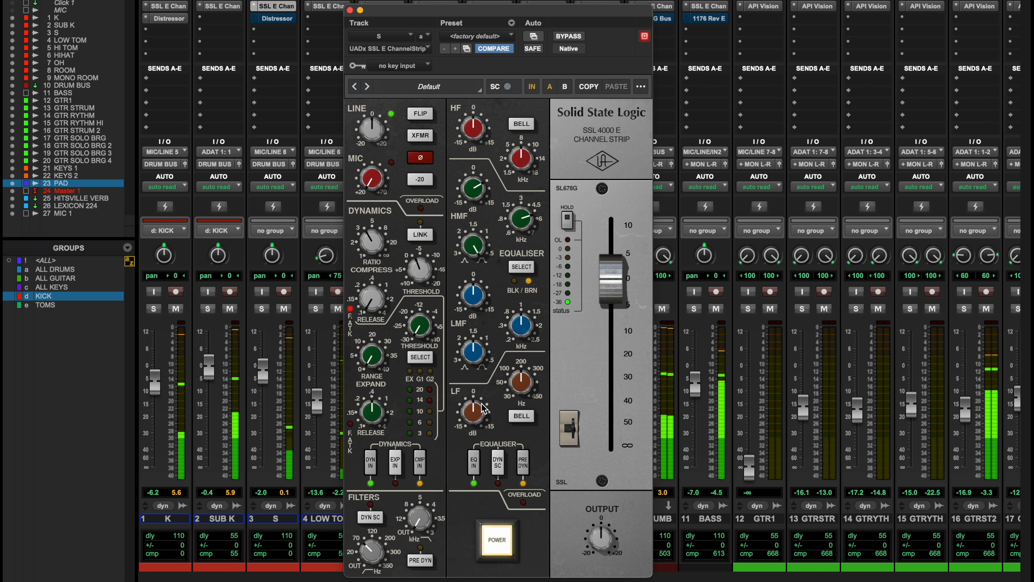
drag(522, 379, 523, 408)
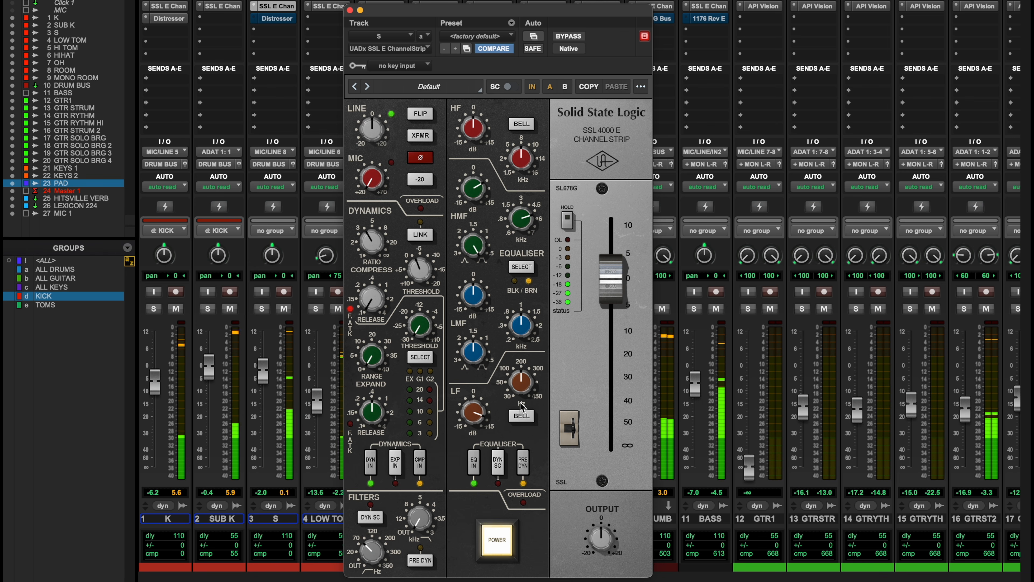
drag(478, 415, 486, 468)
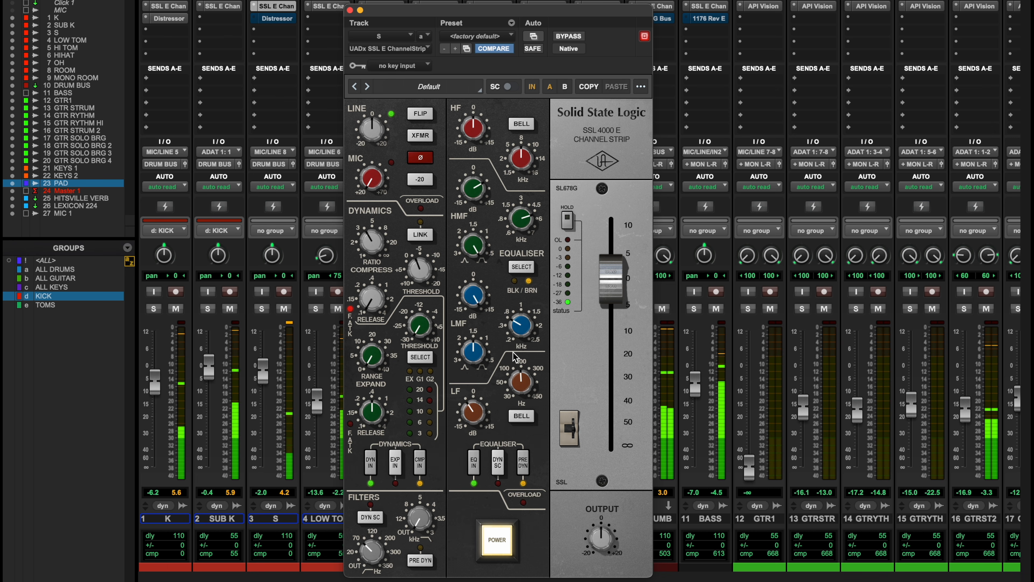
drag(491, 355, 483, 366)
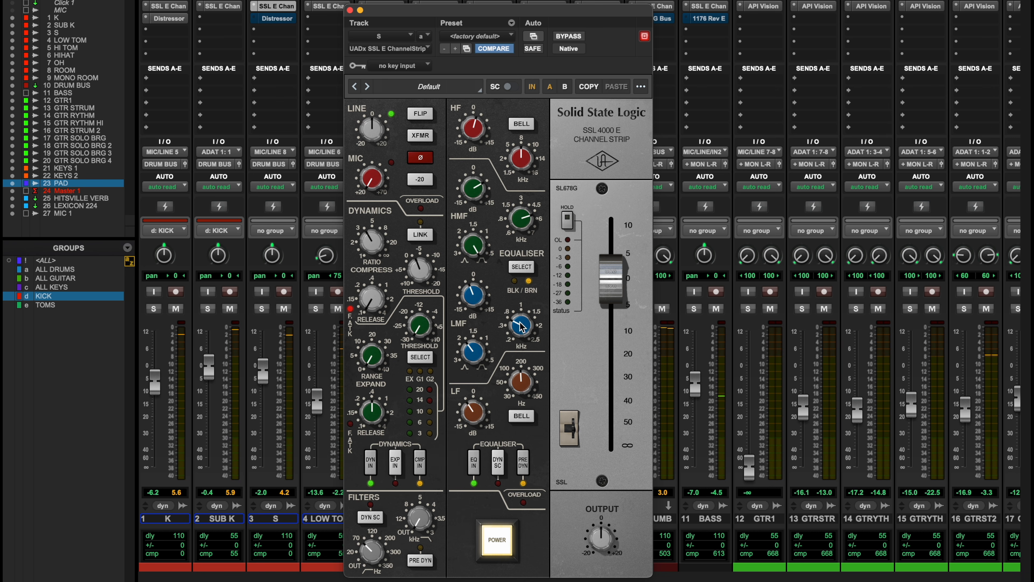
click(261, 310)
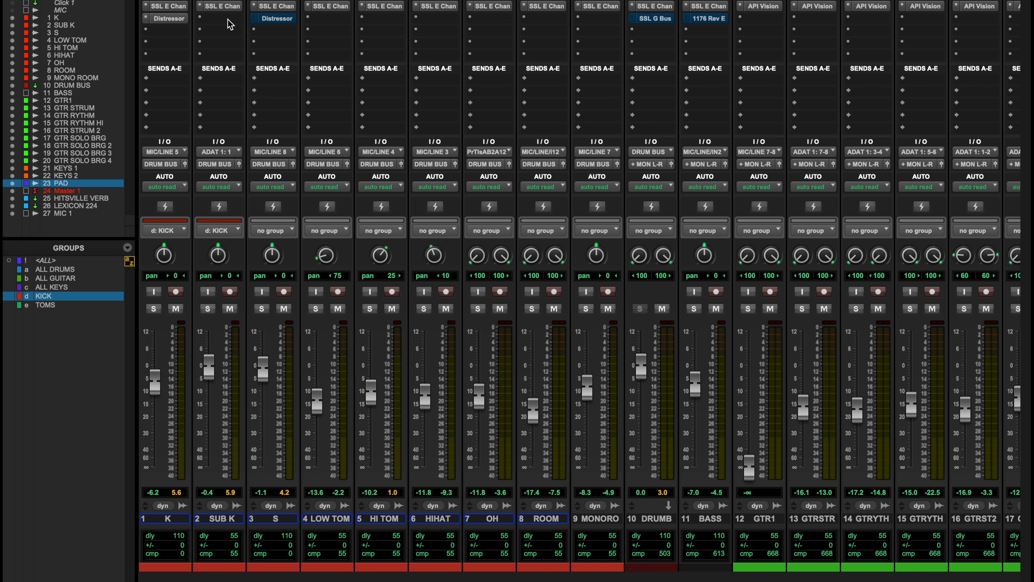
- Copy the K track's Distressor over the S track's bypassed one, open it and start playback
drag(161, 16, 267, 21)
click(274, 19)
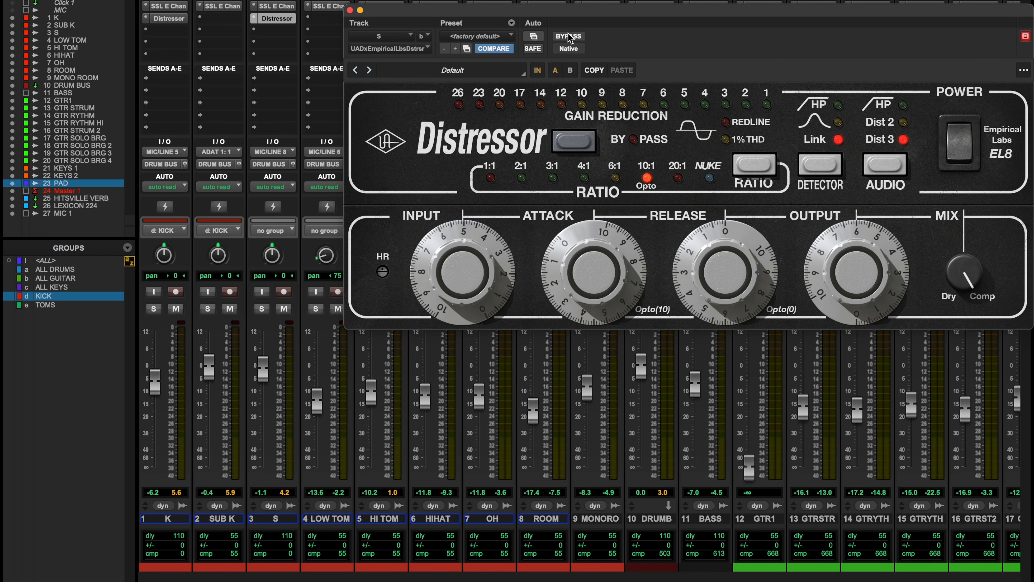
key(space)
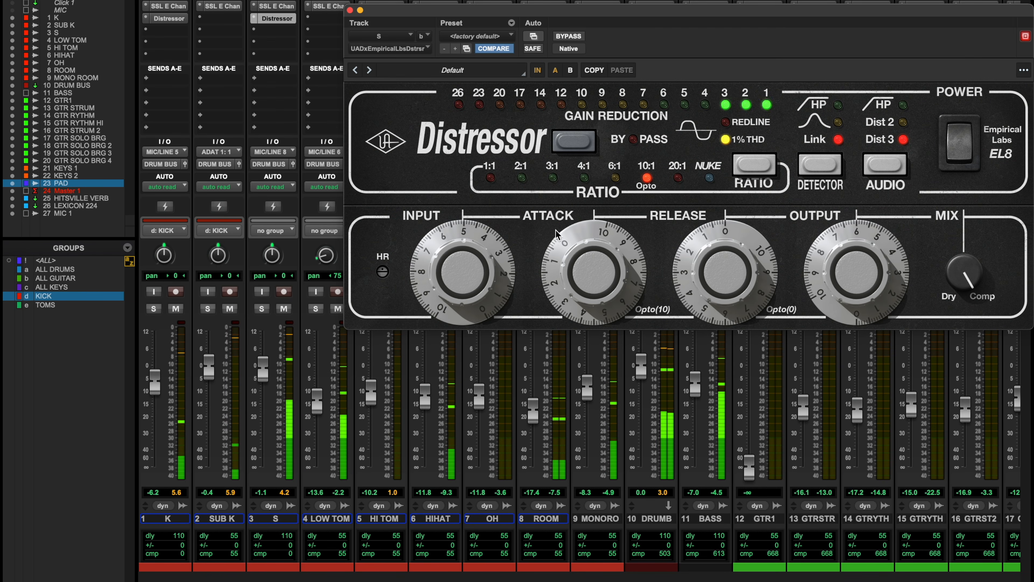
- Try the S track's Distressor at the Nuke ratio with input at maximum and output at about 3.5
drag(467, 302, 469, 289)
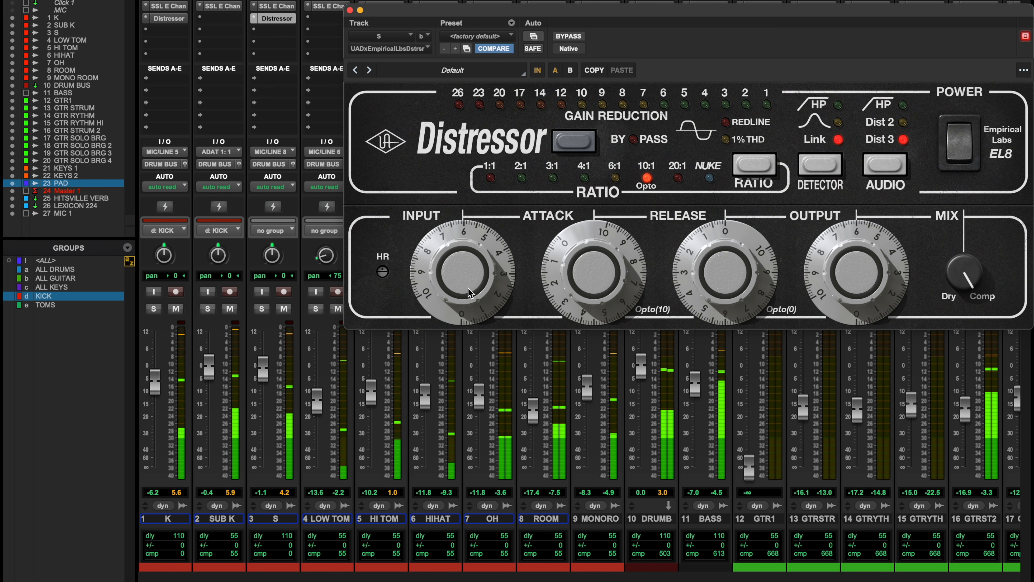
mouse_move(829, 273)
mouse_down()
mouse_move(832, 289)
mouse_move(846, 273)
mouse_up()
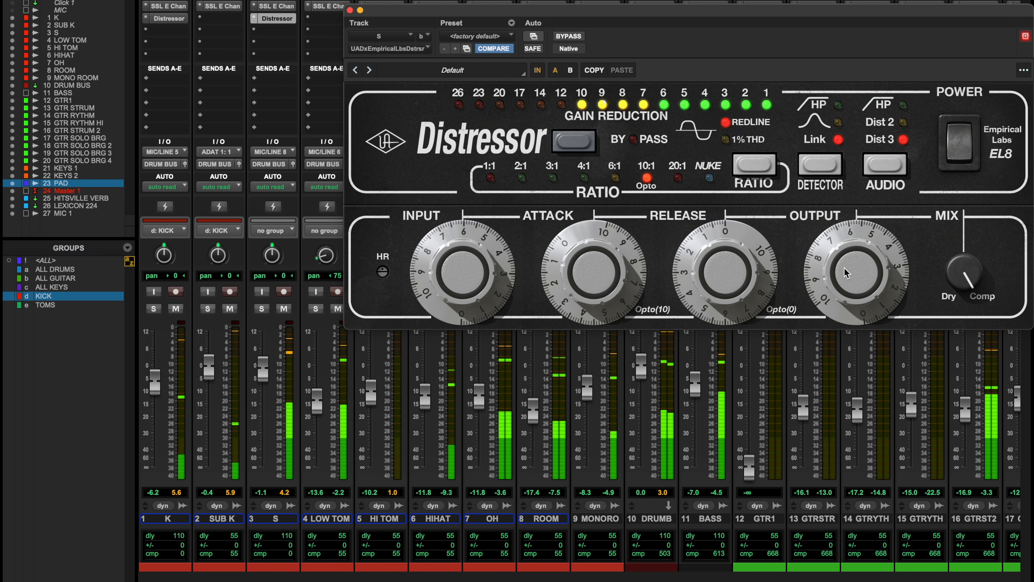
click(705, 174)
drag(476, 270, 487, 231)
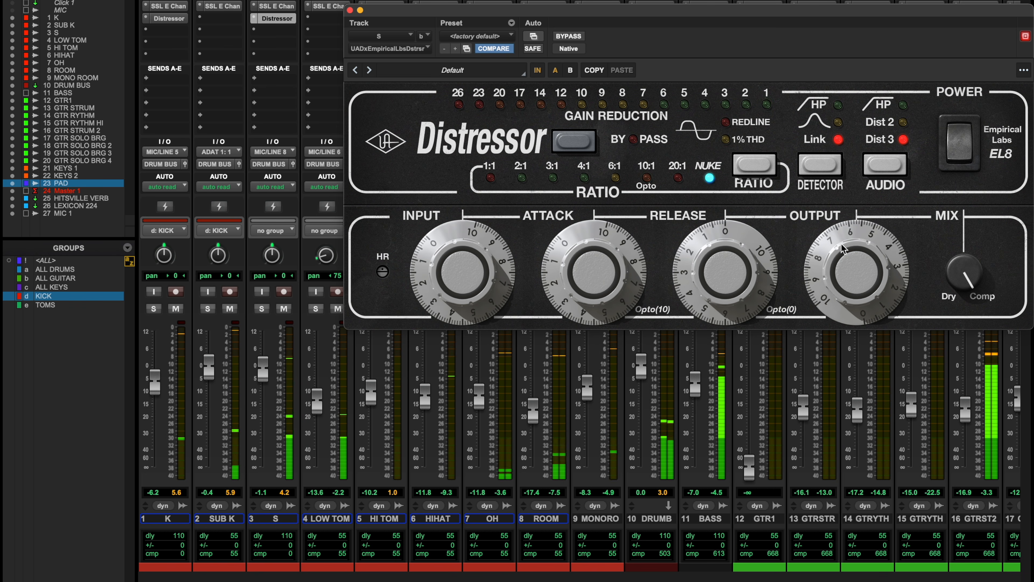
drag(842, 248, 857, 289)
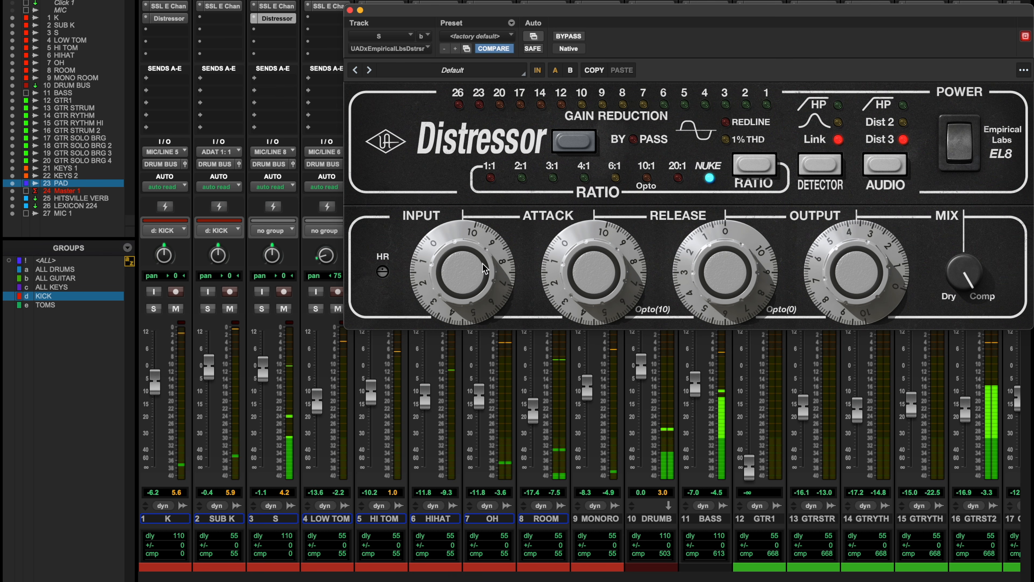
- Try a 4:1 ratio on the S track's Distressor with attack at about 0 and a slightly raised release
click(583, 178)
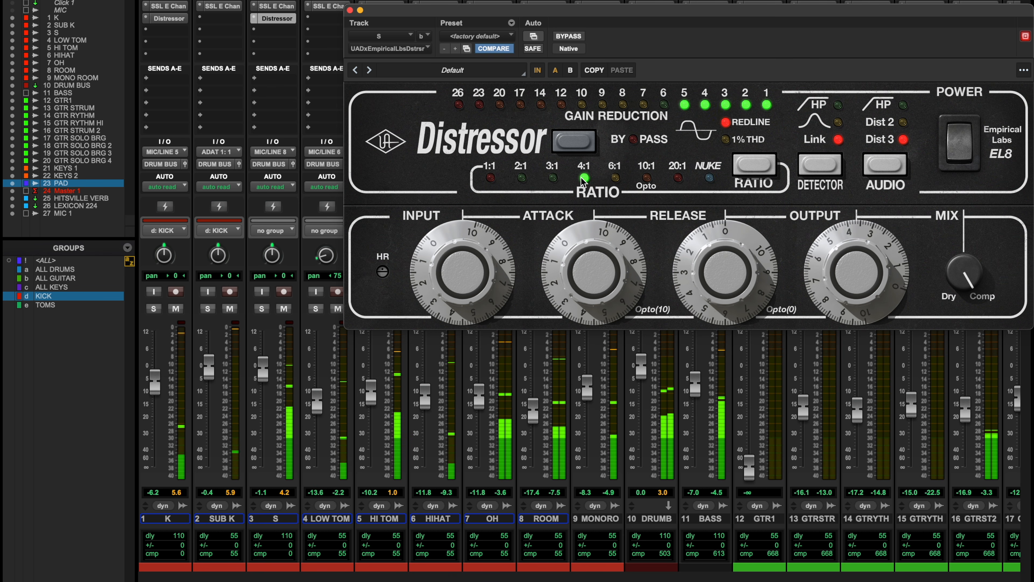
drag(610, 286, 614, 305)
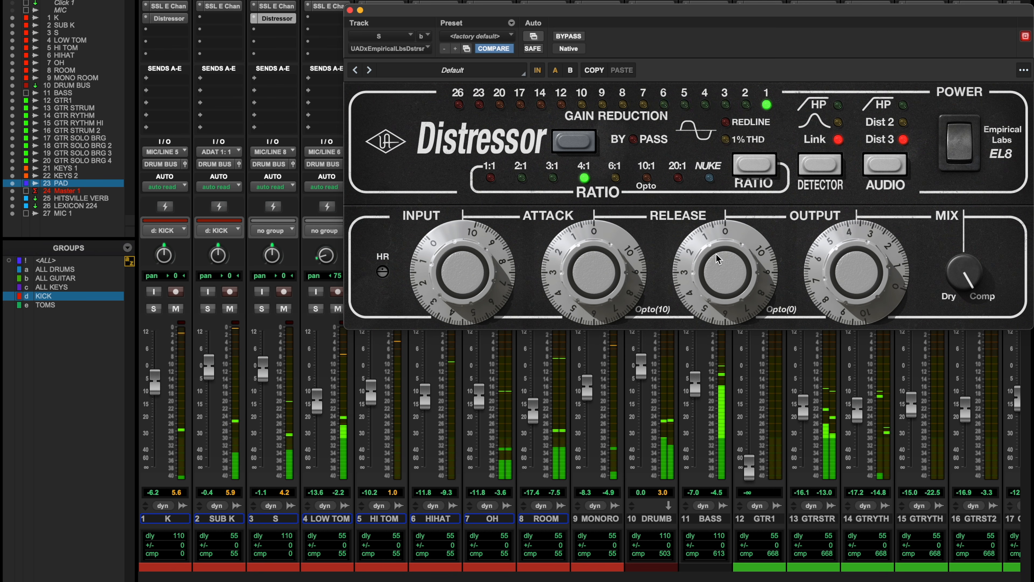
drag(717, 259, 718, 285)
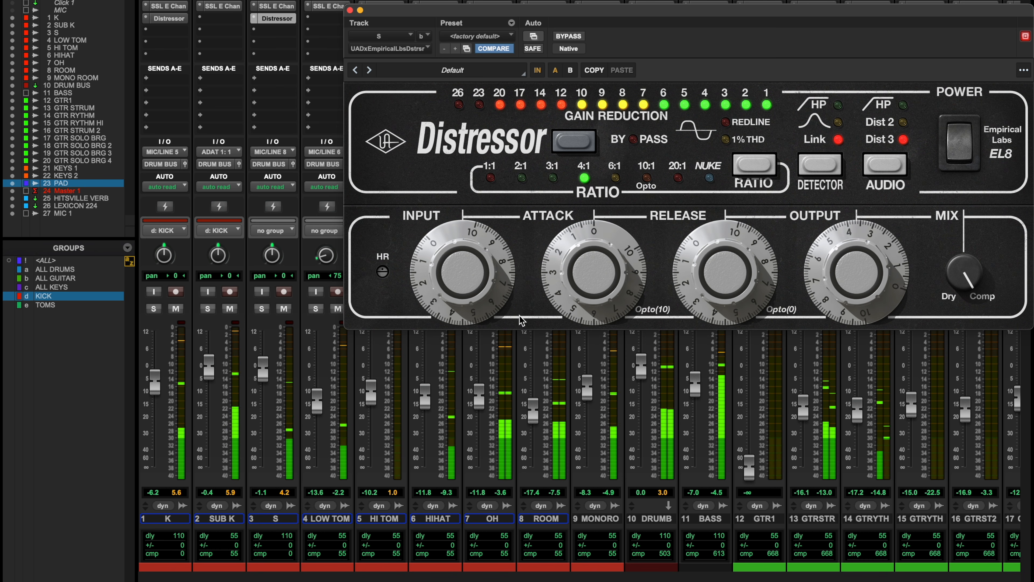
- Try the Nuke ratio on the S track's Distressor with output at about 7.5 and the mix halfway between Dry and Comp
click(708, 177)
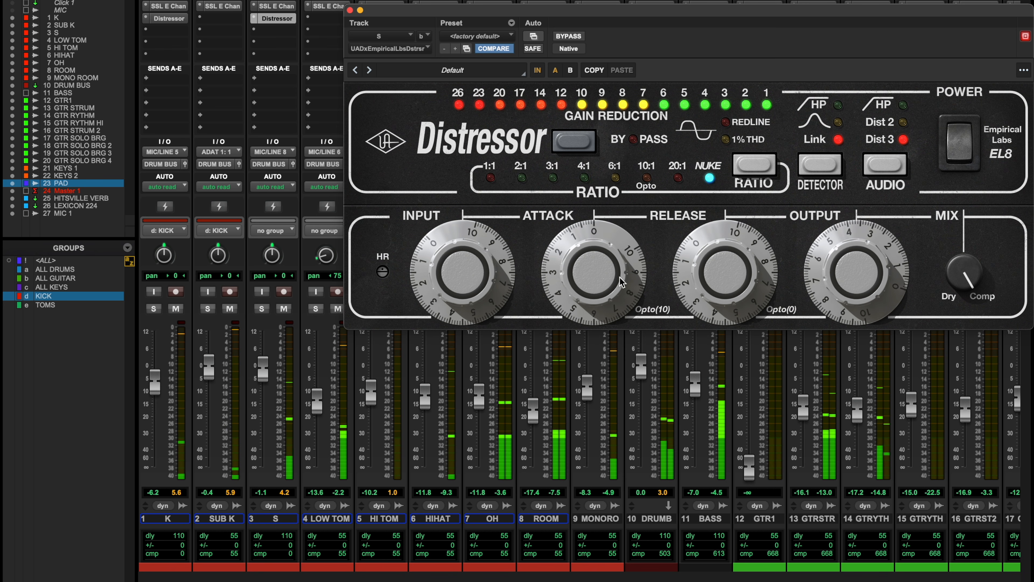
drag(849, 281, 844, 229)
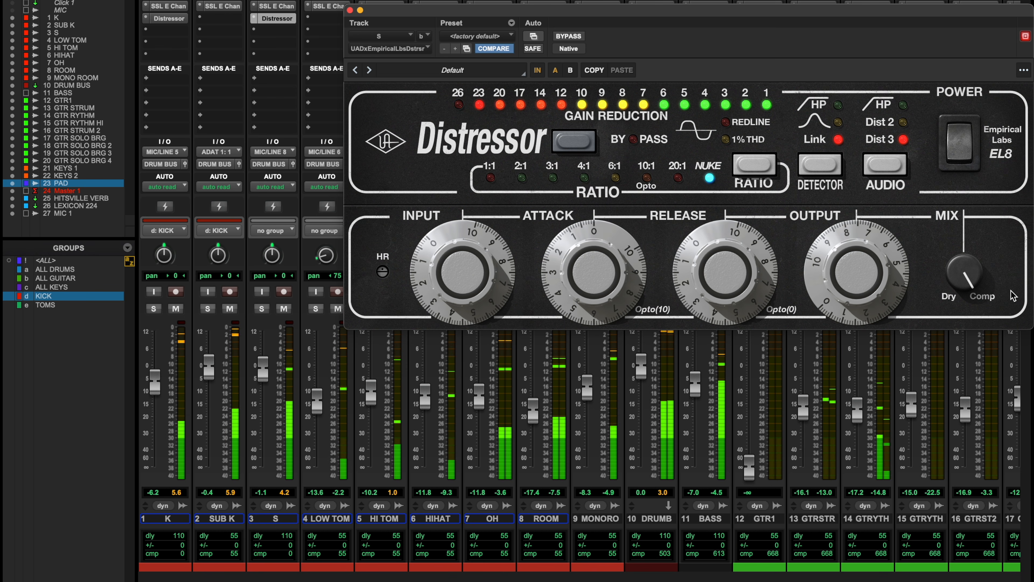
mouse_move(967, 277)
mouse_down()
mouse_move(970, 285)
mouse_move(973, 268)
mouse_up()
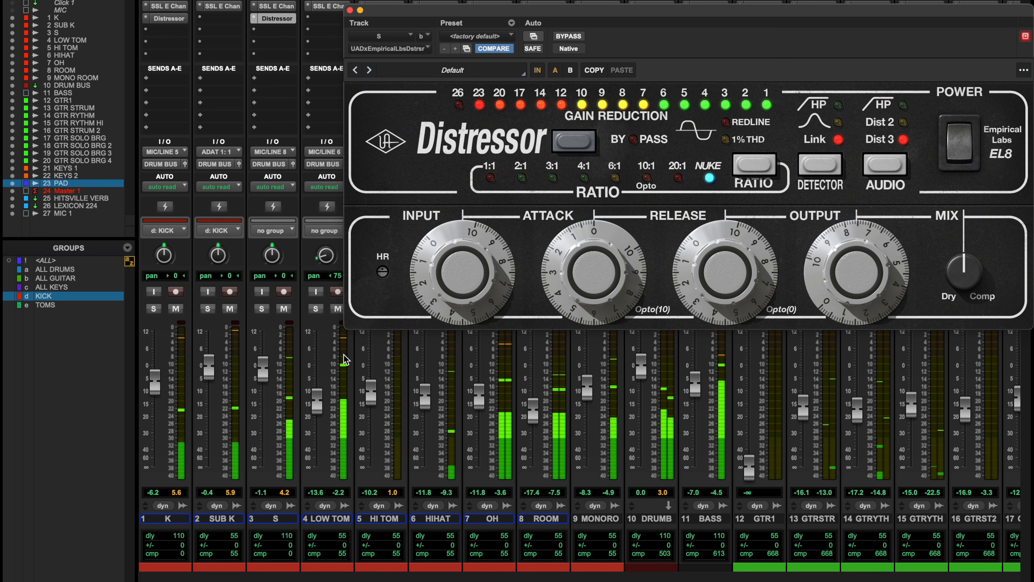
- Solo the S track to compare its Distressor bypassed and active, and resume playback with S unsoloed
click(261, 308)
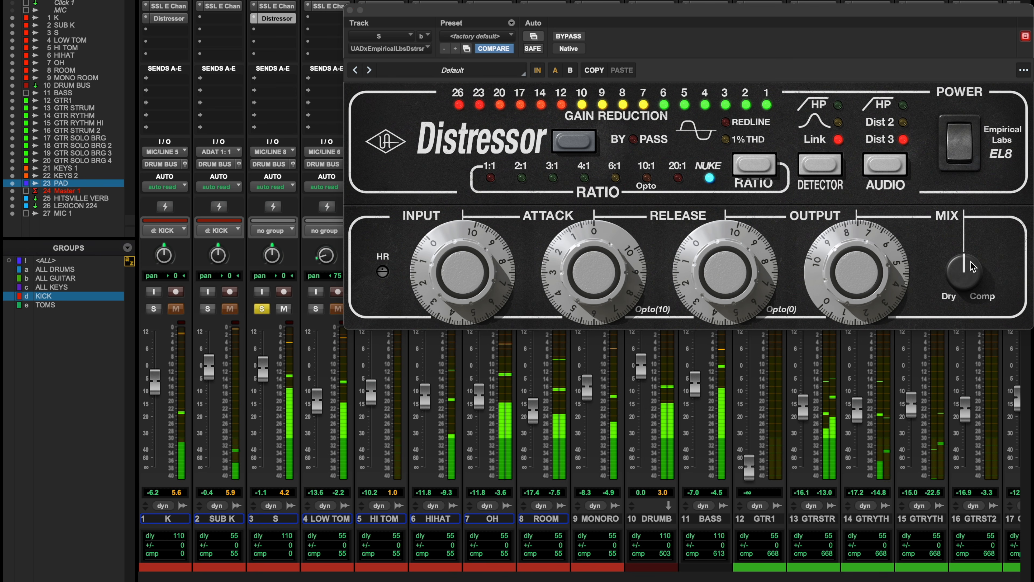
click(574, 38)
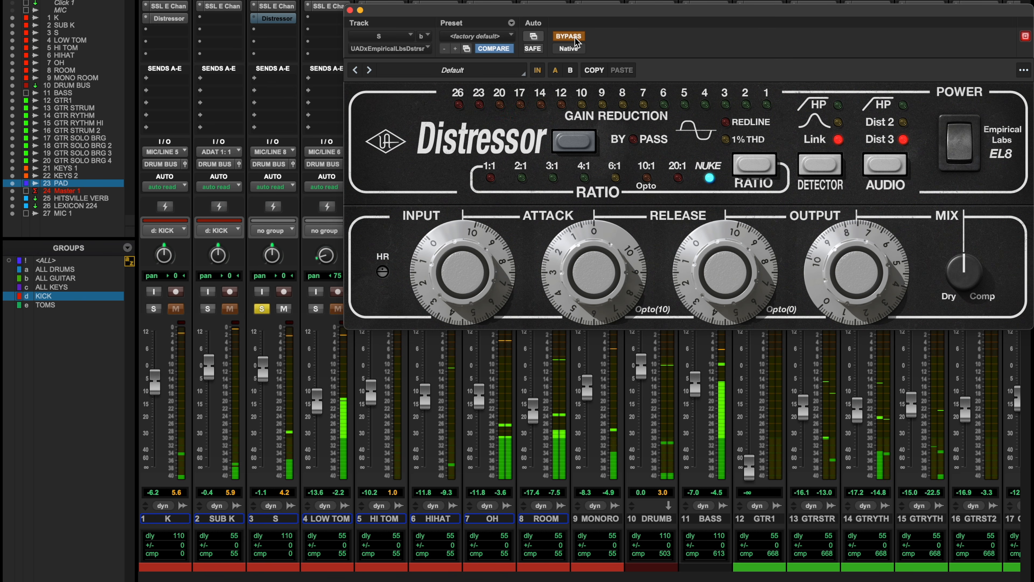
click(575, 38)
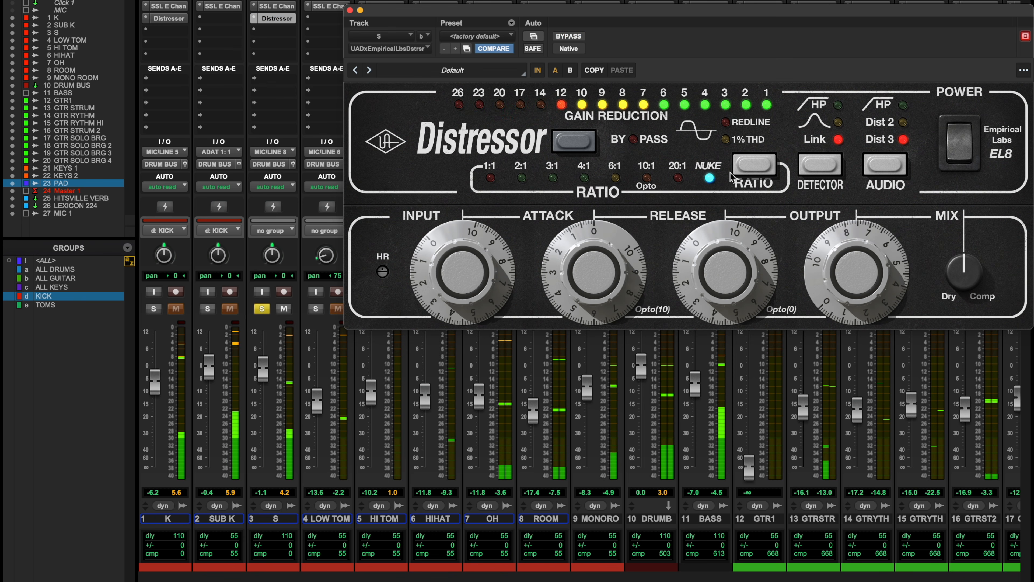
click(266, 308)
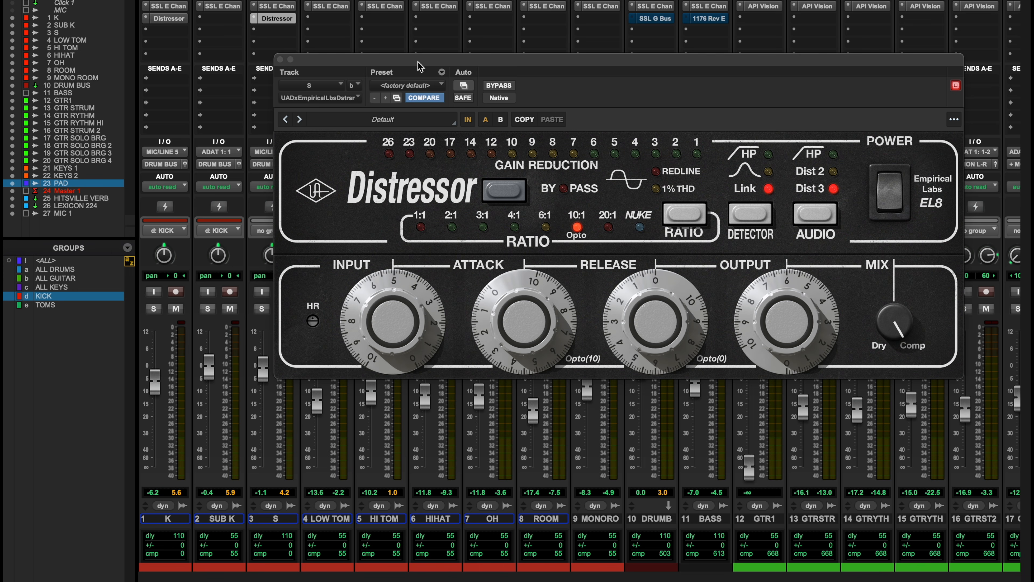
key(space)
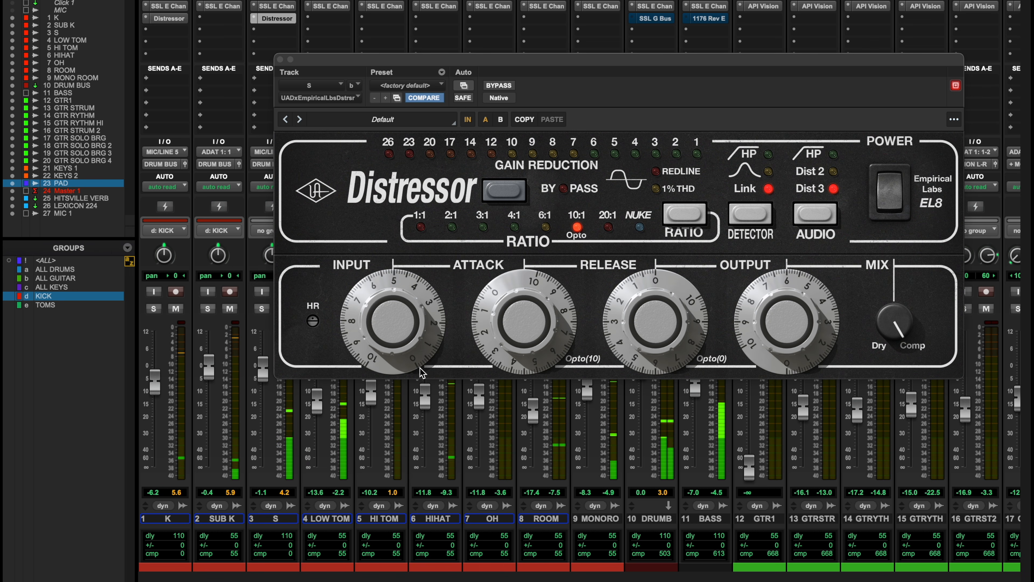
- Set the S track's 10:1 Opto Distressor to about 4.5 input and 6 output, comparing it with bypass
drag(416, 357, 416, 372)
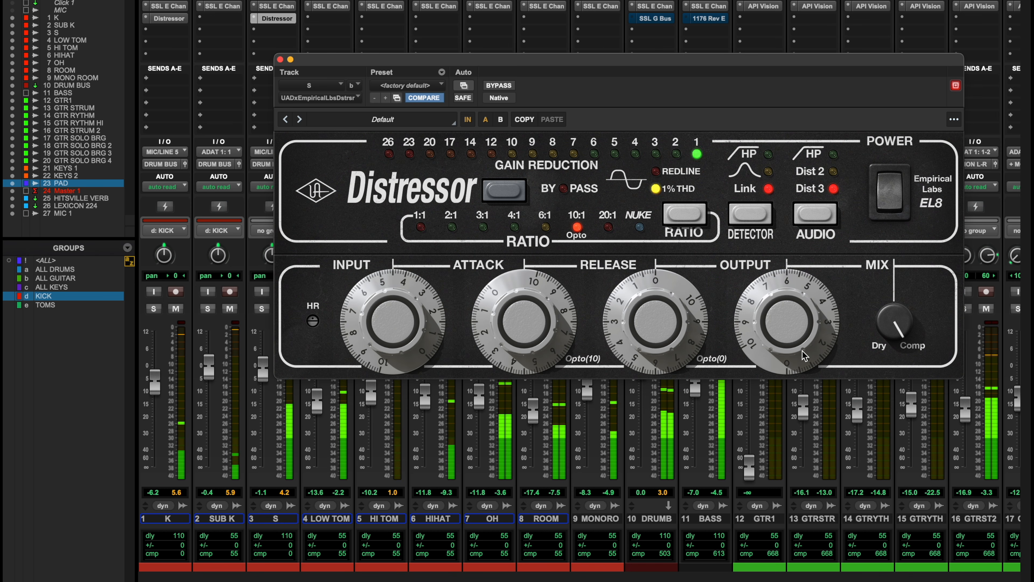
drag(802, 350, 794, 345)
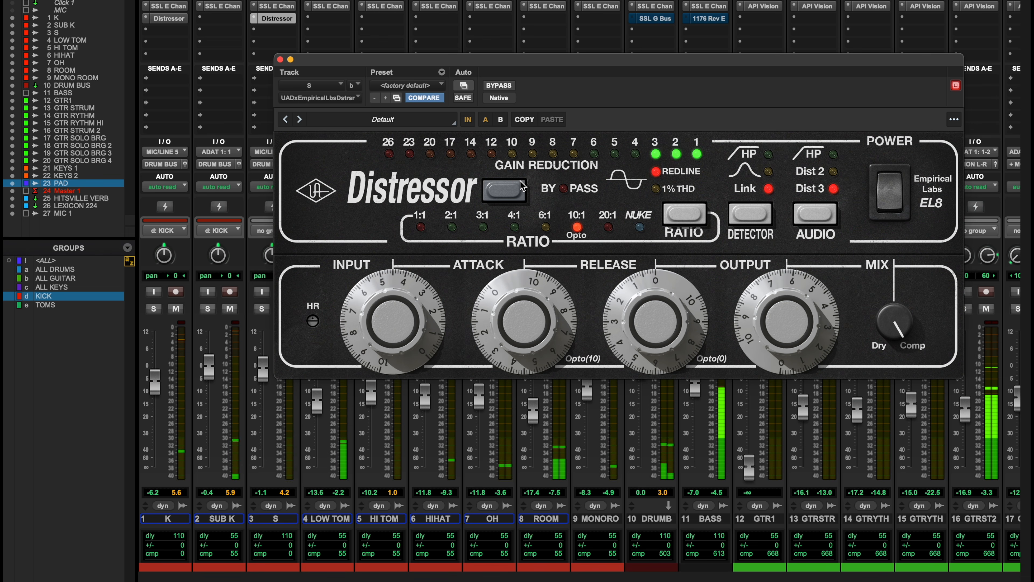
click(504, 190)
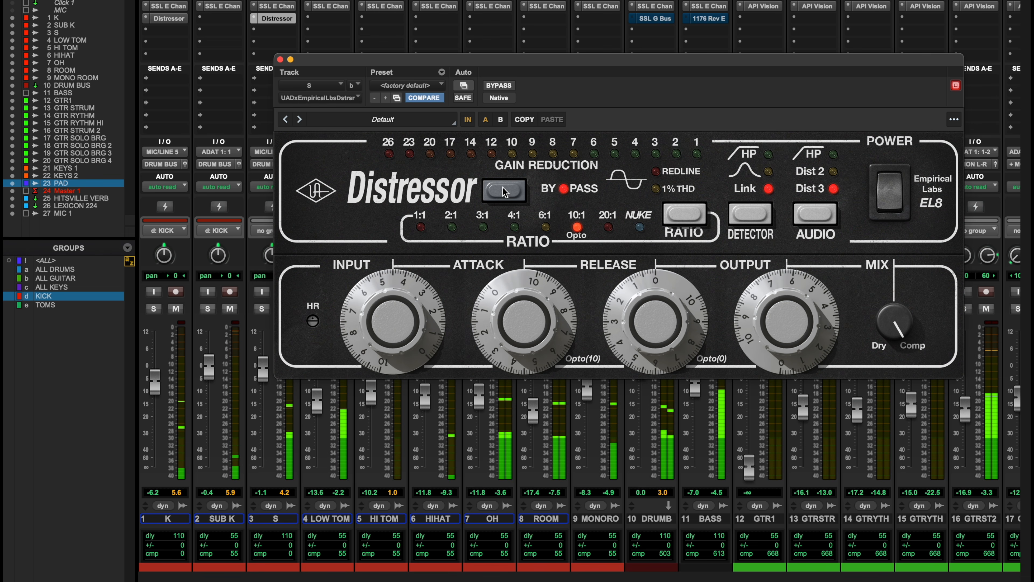
click(504, 190)
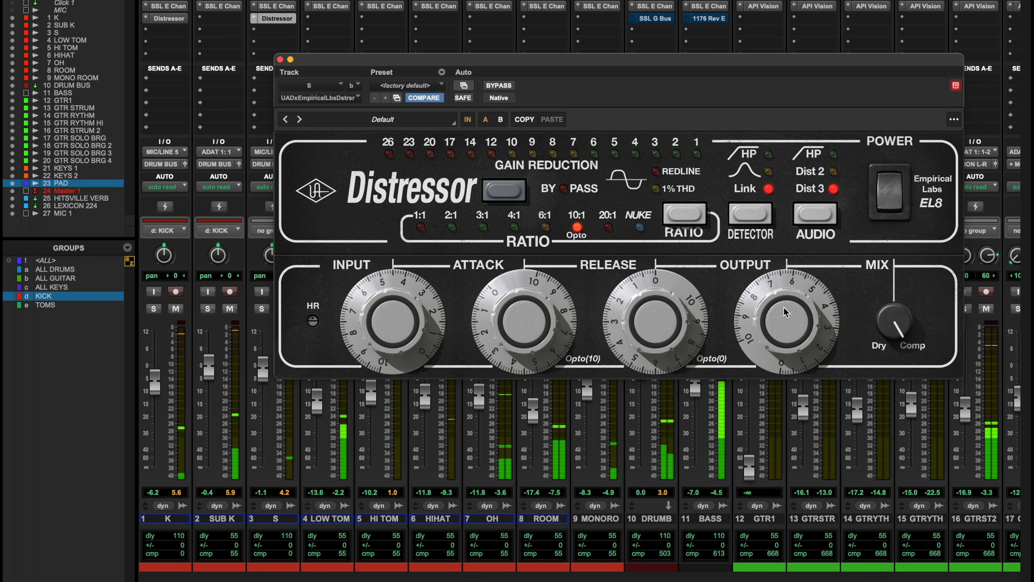
drag(783, 310, 784, 318)
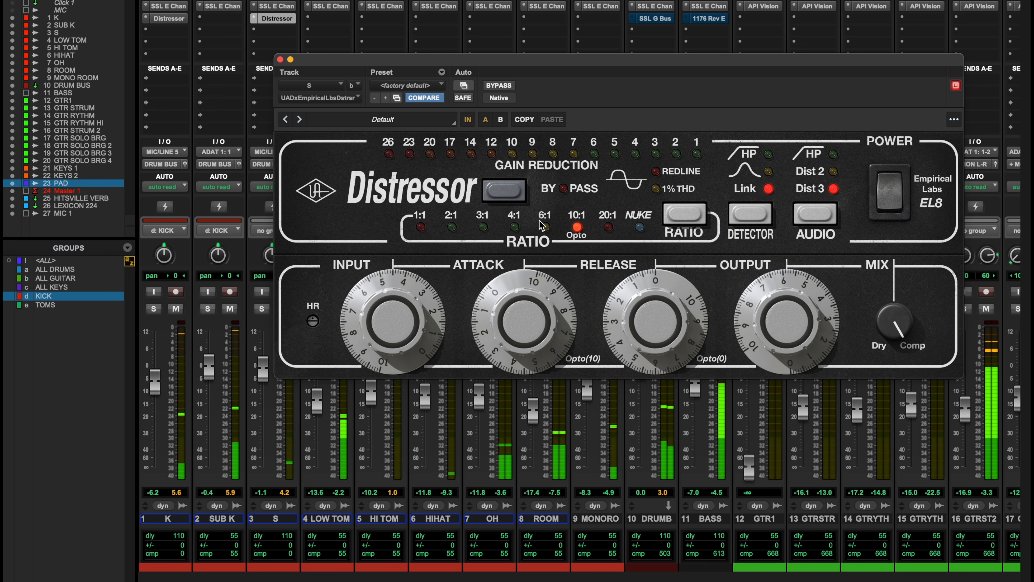
click(504, 190)
click(504, 191)
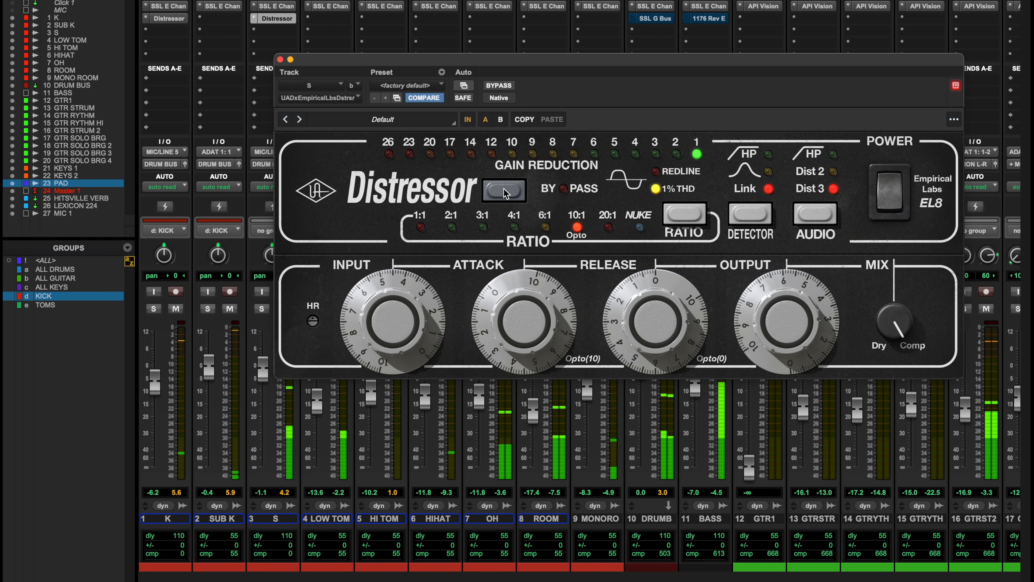
click(280, 59)
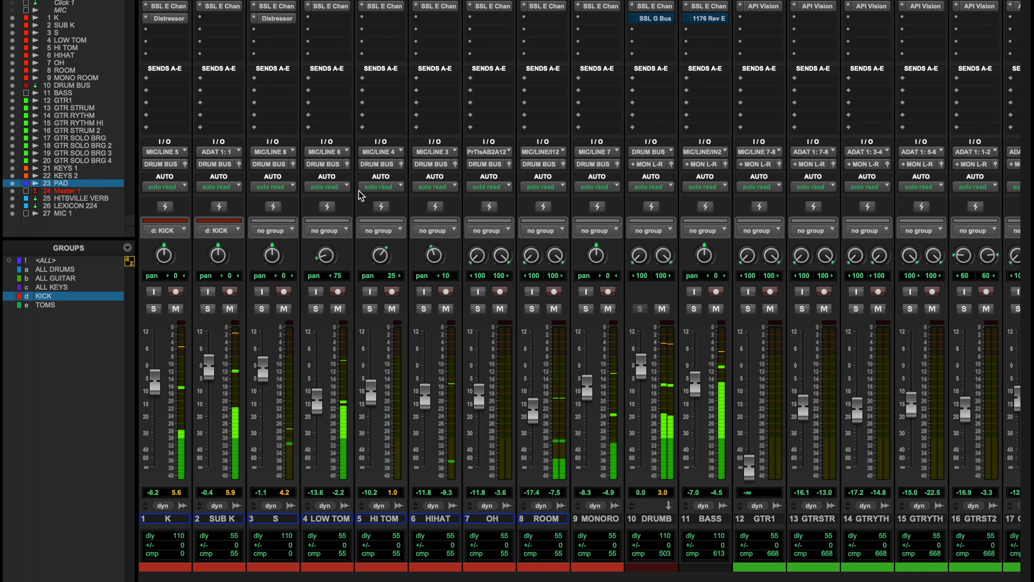
- Solo LOW TOM and boost the low frequencies in its SSL E Channel Strip, with the EQ and compressor switched in
click(327, 6)
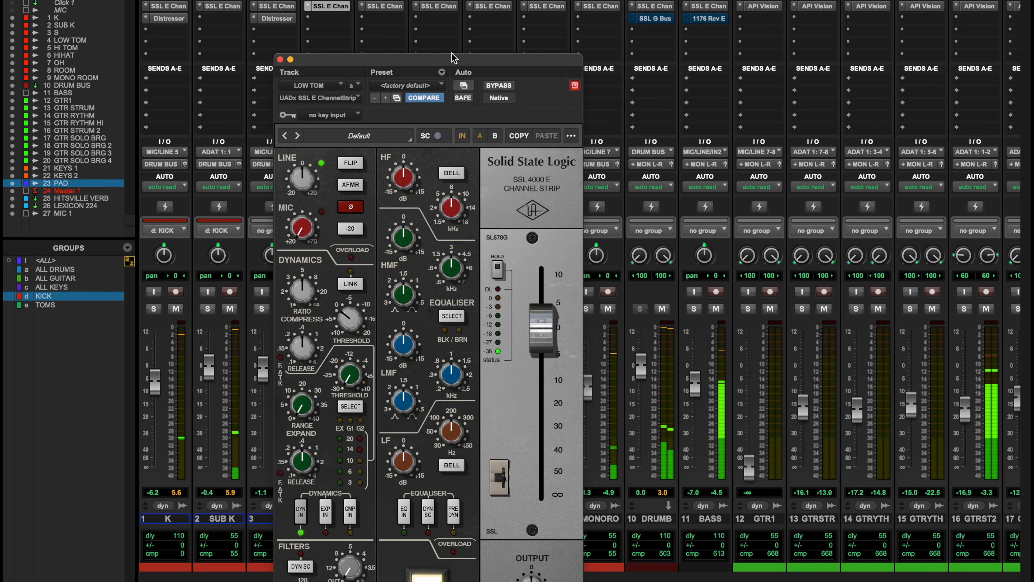
drag(459, 59, 607, 14)
click(317, 309)
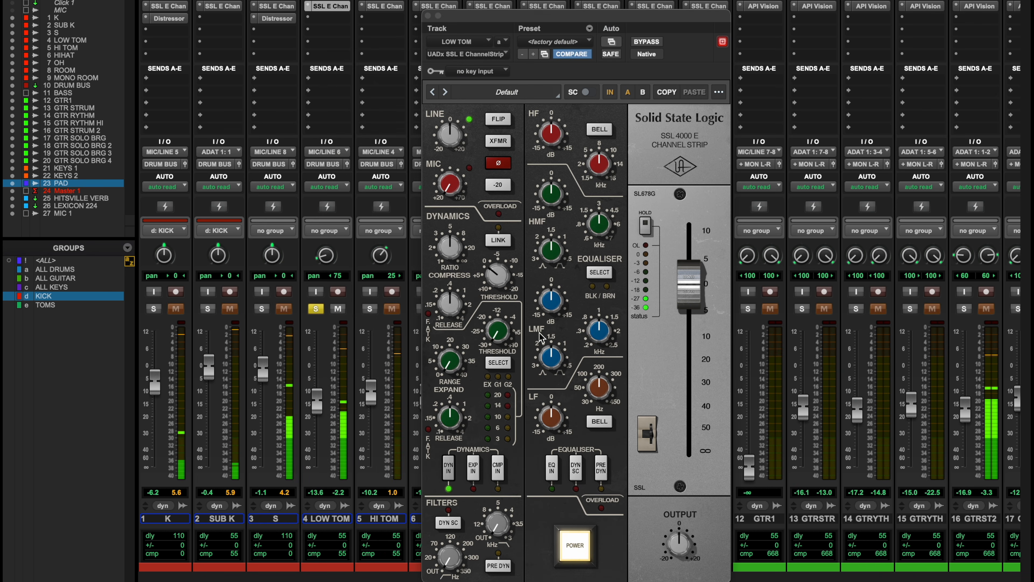
drag(553, 422, 609, 376)
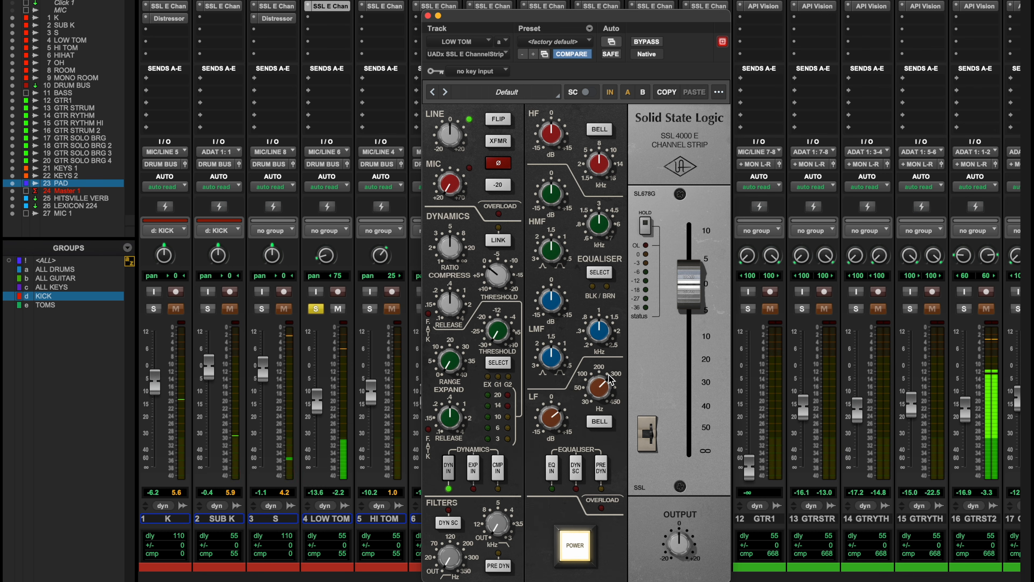
click(553, 467)
click(497, 468)
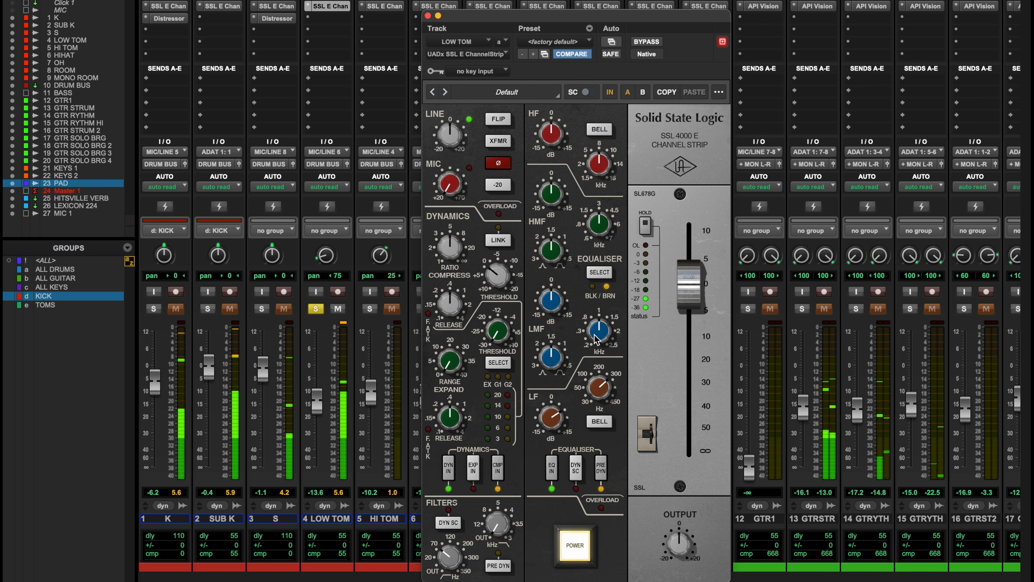
- Cut LOW TOM's low mids slightly, boost its high mids at about 3 kHz, and lower the compressor's ratio
drag(554, 306, 555, 267)
mouse_move(593, 334)
mouse_down()
mouse_move(592, 360)
mouse_move(596, 337)
mouse_up()
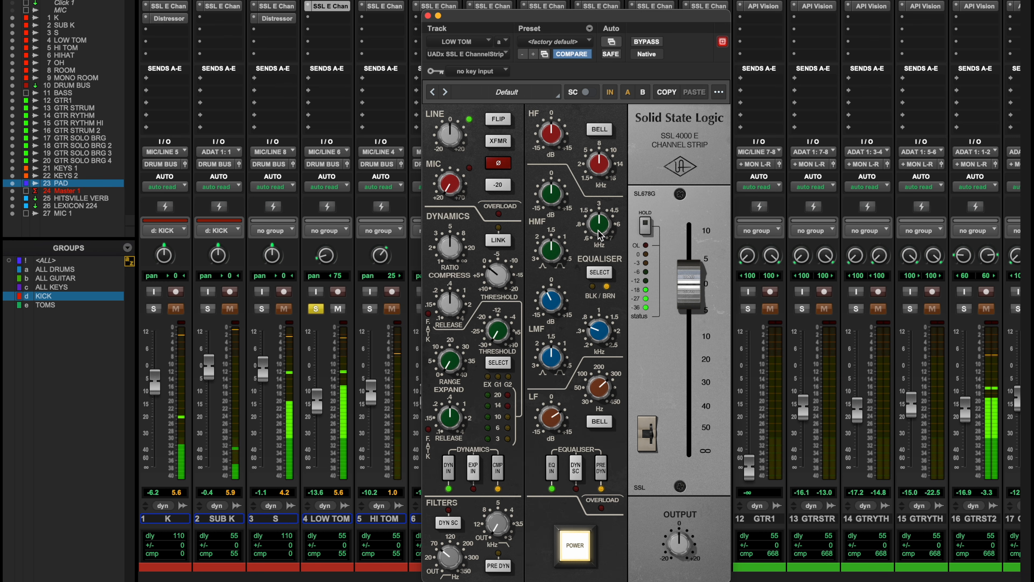
drag(560, 188, 572, 171)
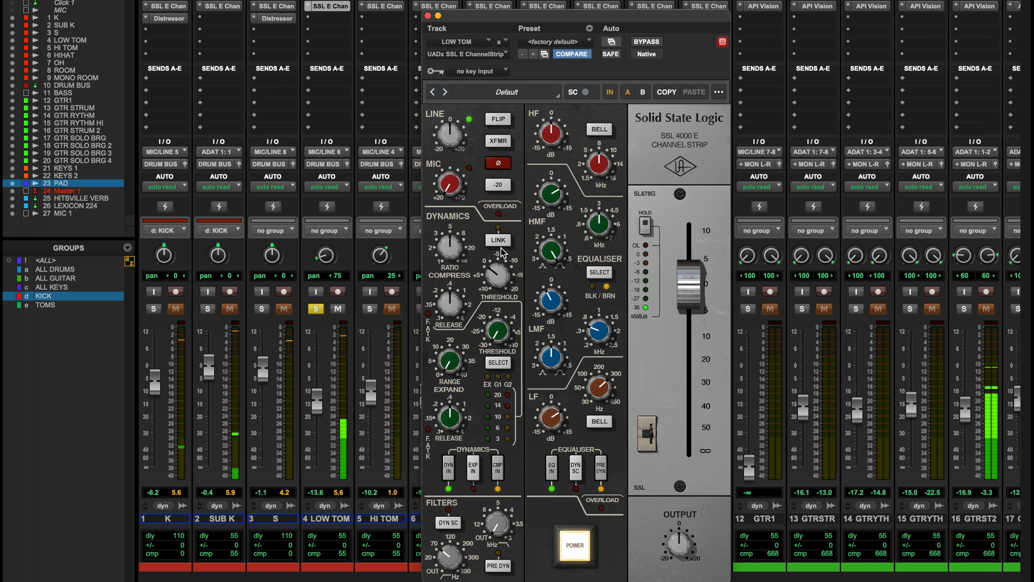
drag(448, 253, 450, 267)
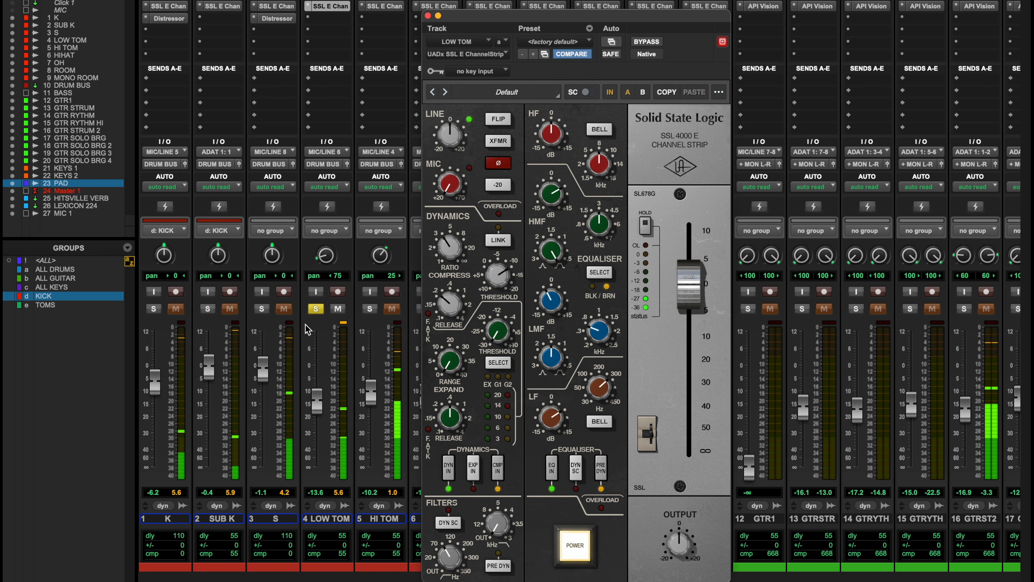
- Raise LOW TOM's fader to -9.9 dB, switching its solo on and off to judge the level in the mix
click(316, 308)
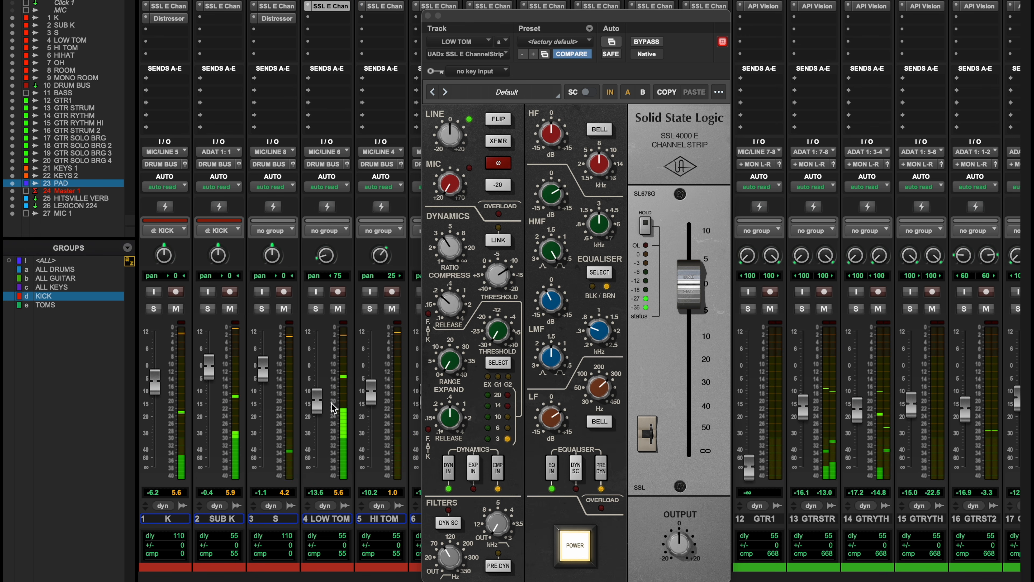
click(316, 308)
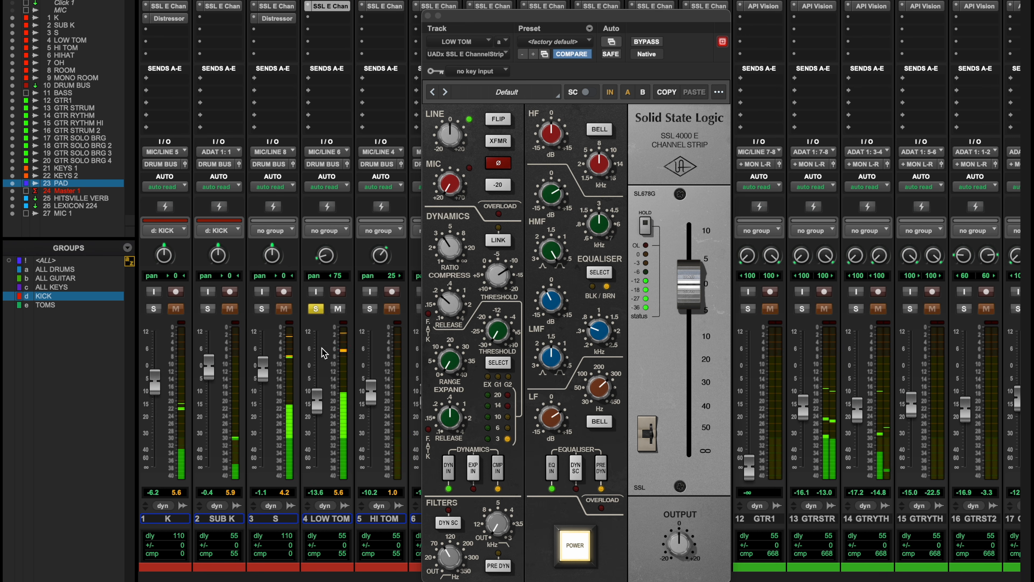
drag(318, 404, 317, 395)
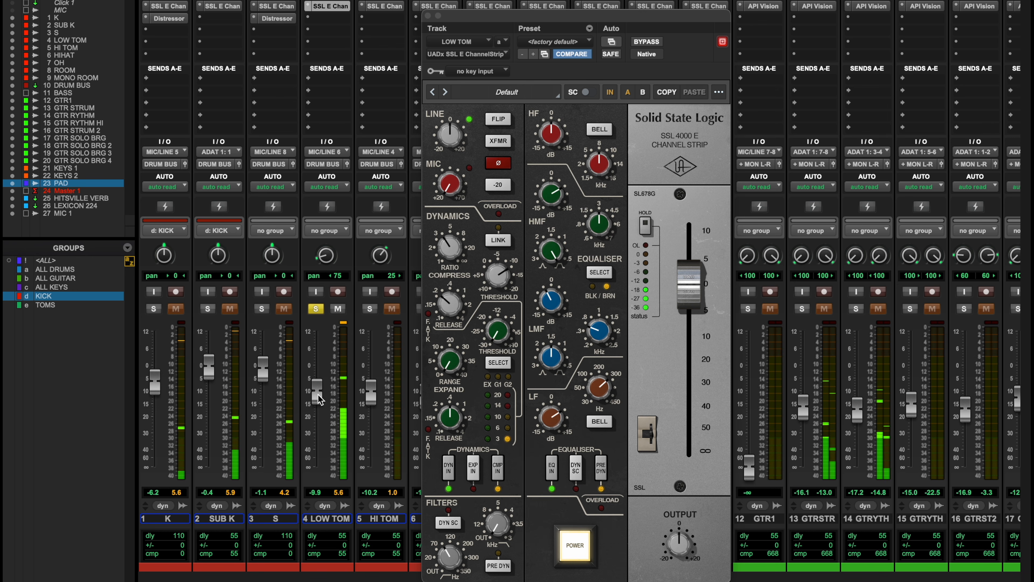
click(318, 310)
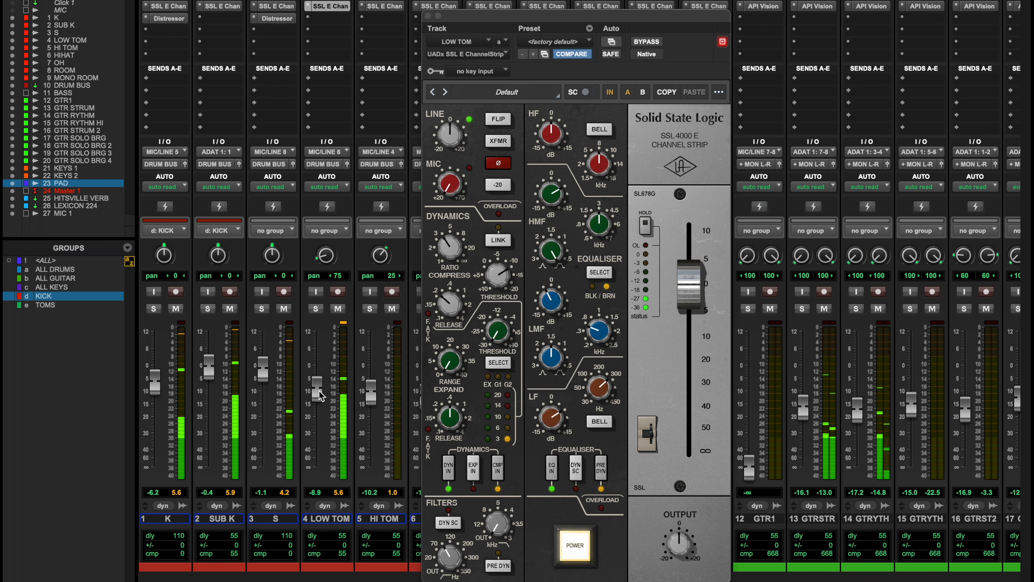
drag(321, 395, 321, 398)
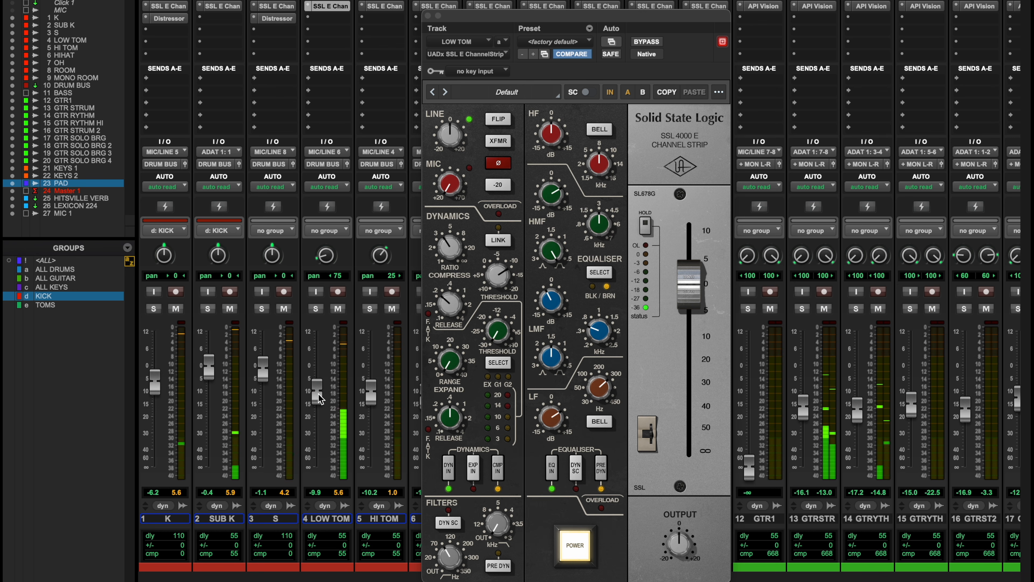
click(316, 309)
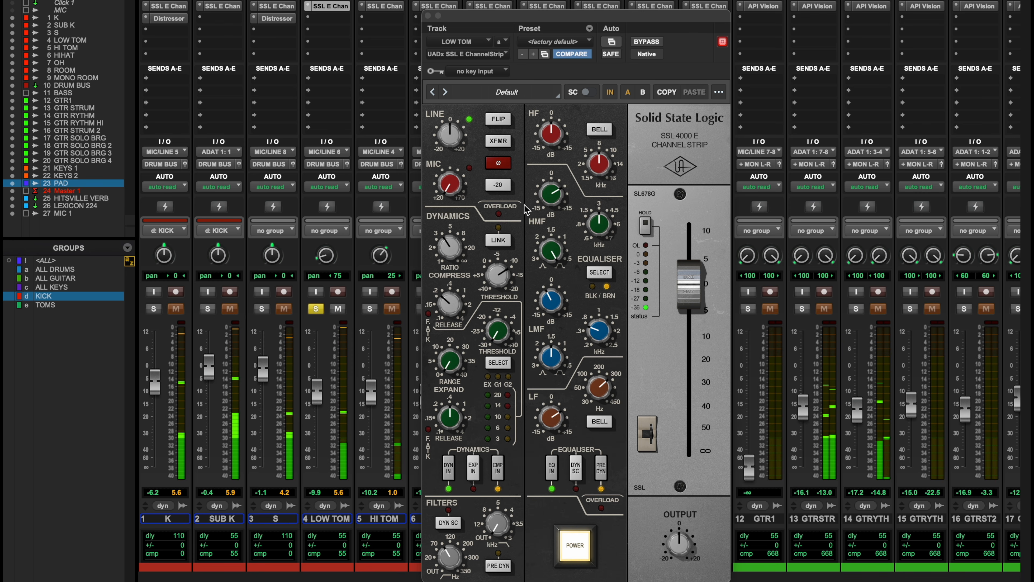
click(319, 311)
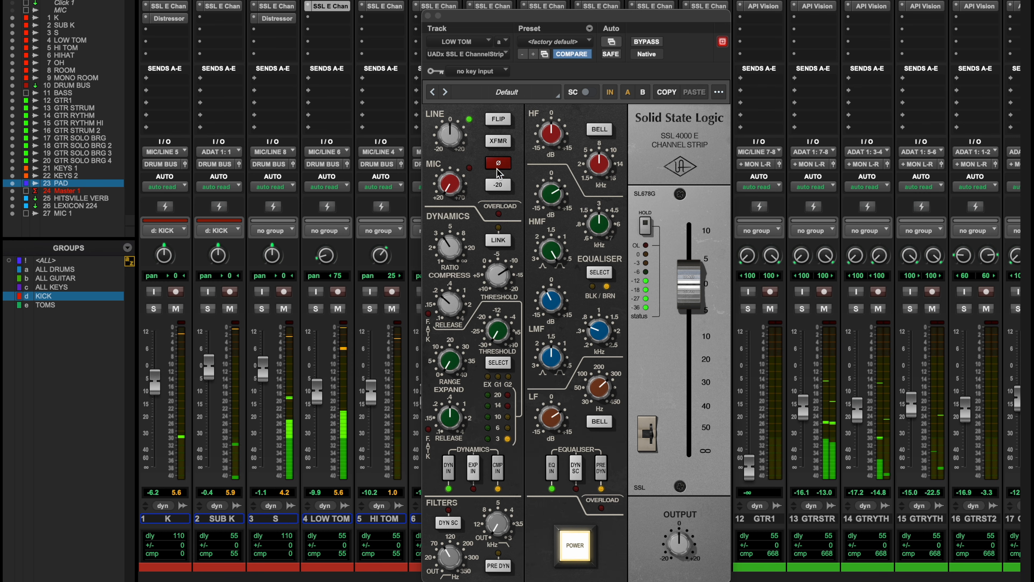
- Toggle LOW TOM's polarity, readjust its compressor threshold, and raise its fader to -7.5 dB
click(499, 163)
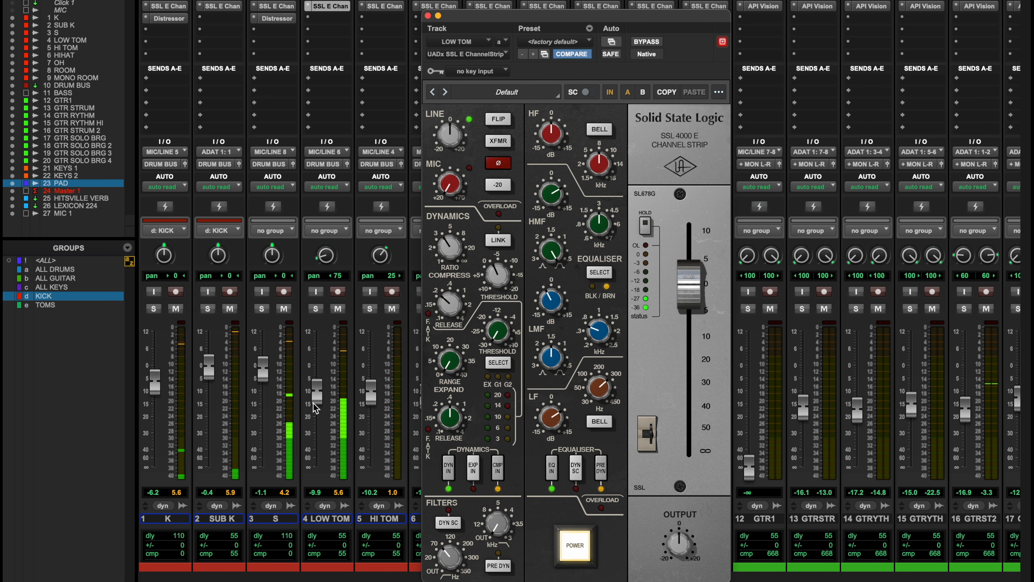
drag(313, 404, 312, 387)
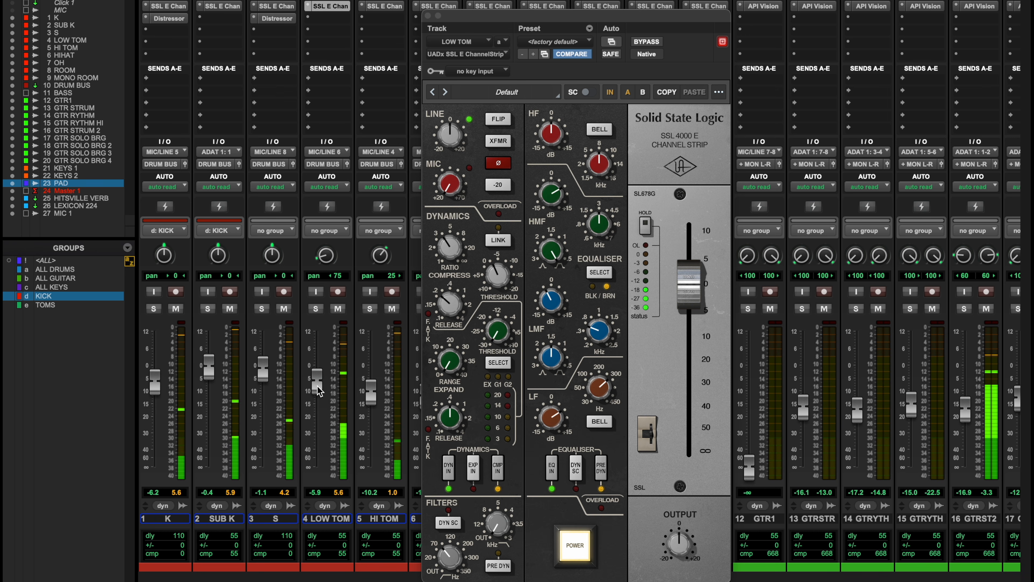
drag(318, 385, 319, 380)
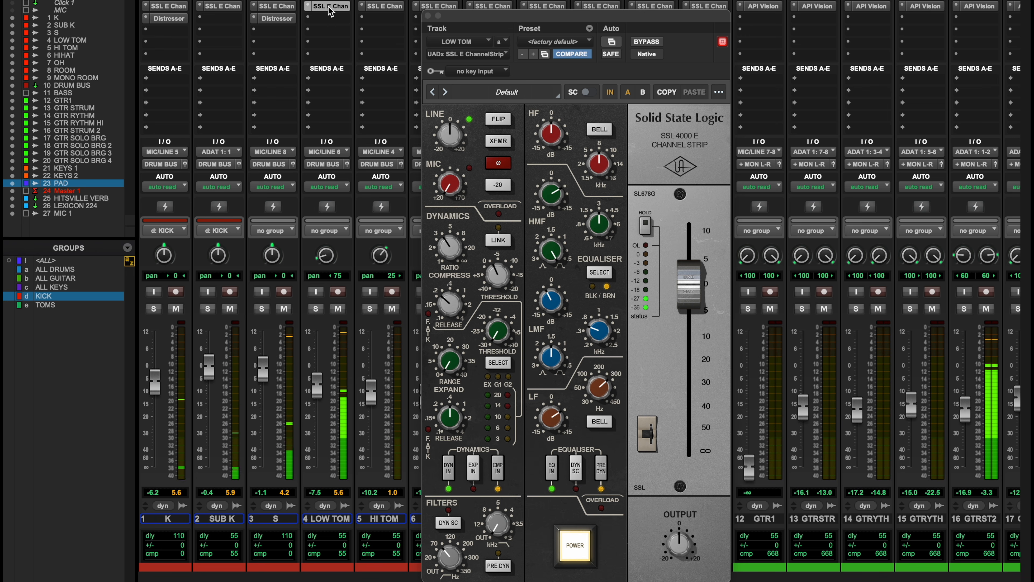
- Copy LOW TOM's SSL E Channel Strip with its settings to HI TOM and reopen the LOW TOM plug-in
click(396, 9)
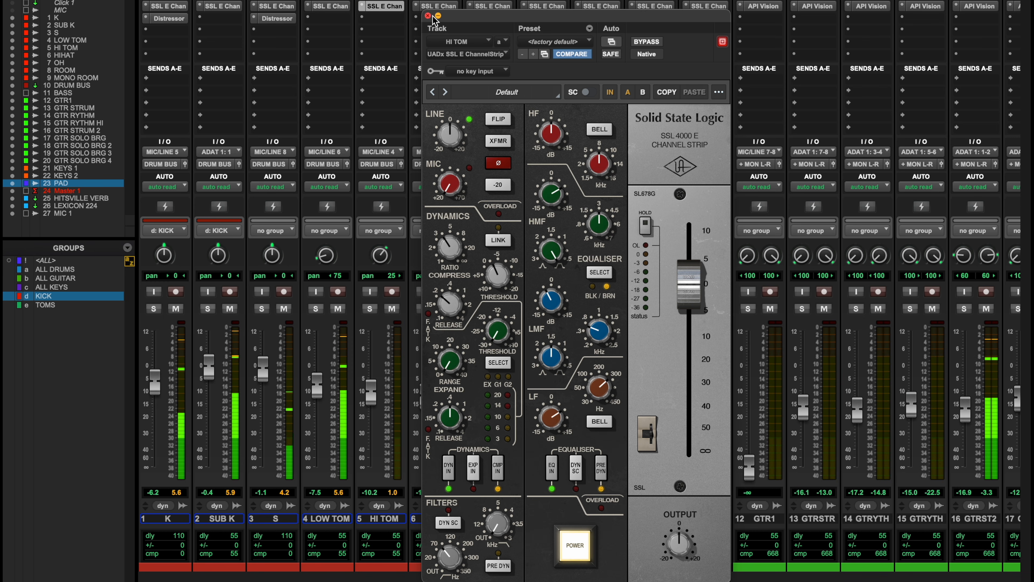
click(427, 15)
click(338, 12)
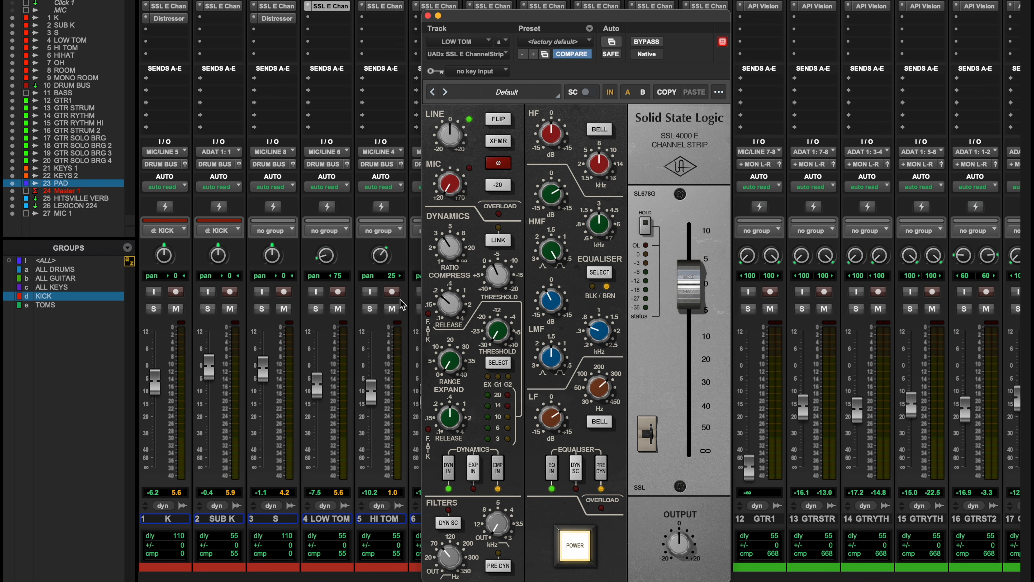
- Solo HI TOM and loop its hit from bar 47 to bar 48 in the Edit window with its channel strip open
click(373, 313)
key(super+equal)
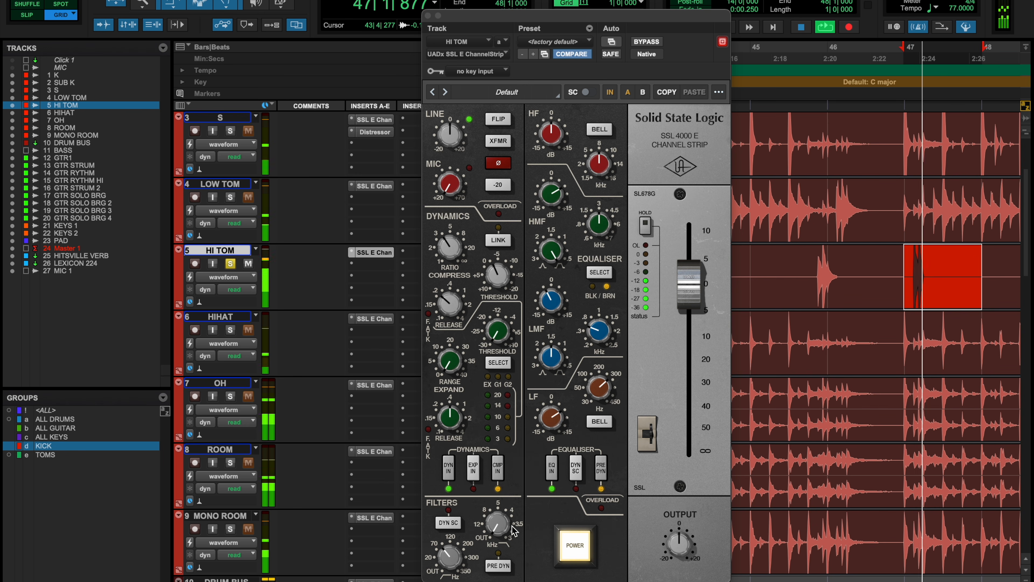
key(space)
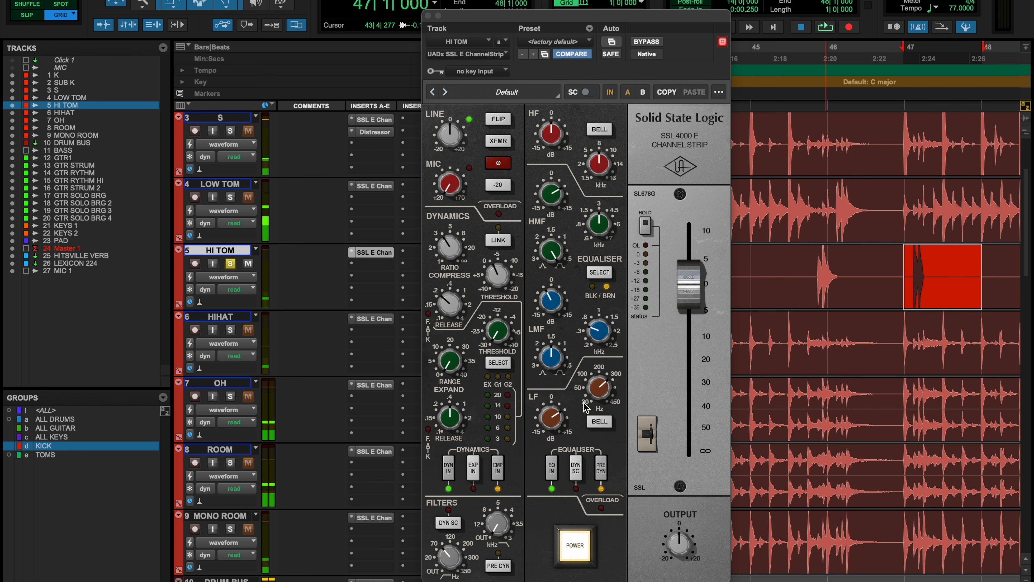
- Push HI TOM's LF gain to maximum and lower the LF frequency to below 200 Hz while auditioning the loop
drag(559, 417, 603, 366)
key(space)
key(space)
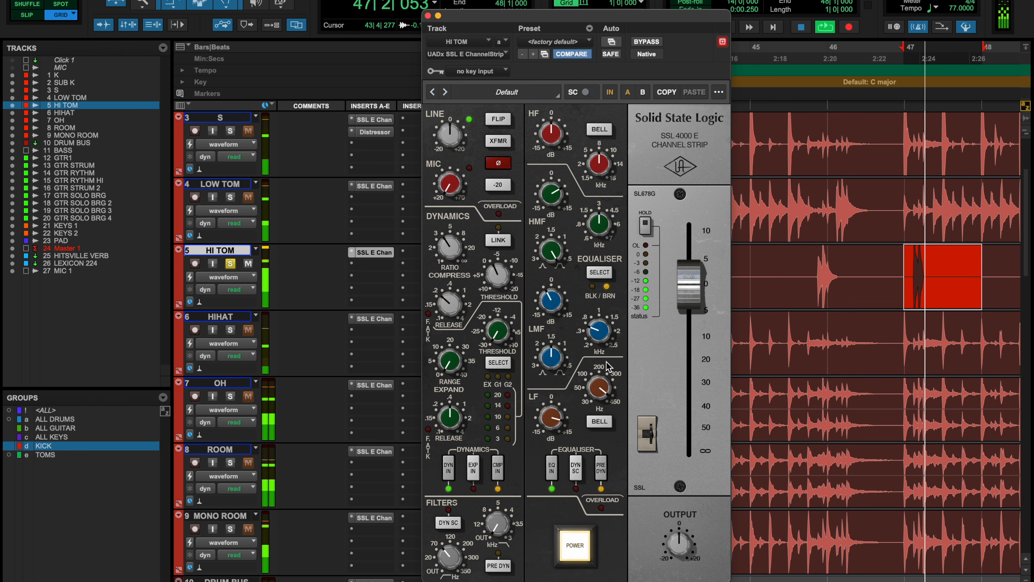
key(space)
key(space)
drag(554, 415, 554, 393)
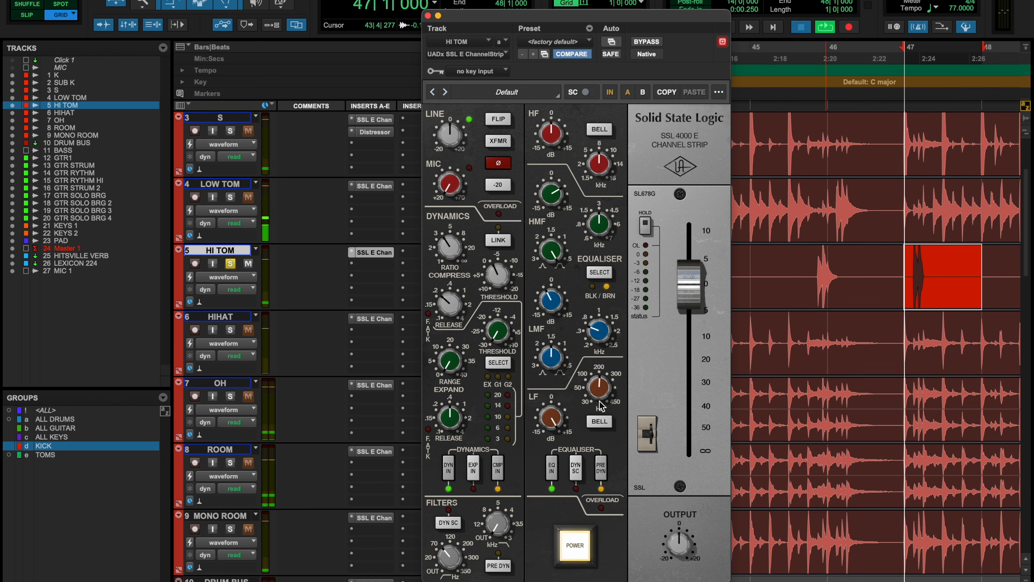
drag(602, 386, 599, 419)
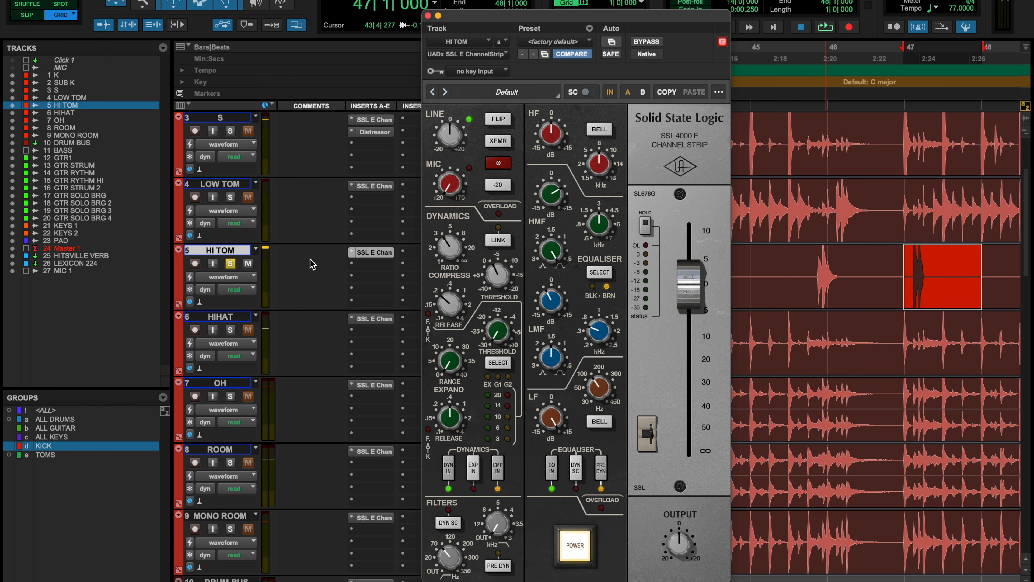
- Reduce HI TOM's LF boost, audition the track unsoloed in the mix, and close its channel strip
click(231, 263)
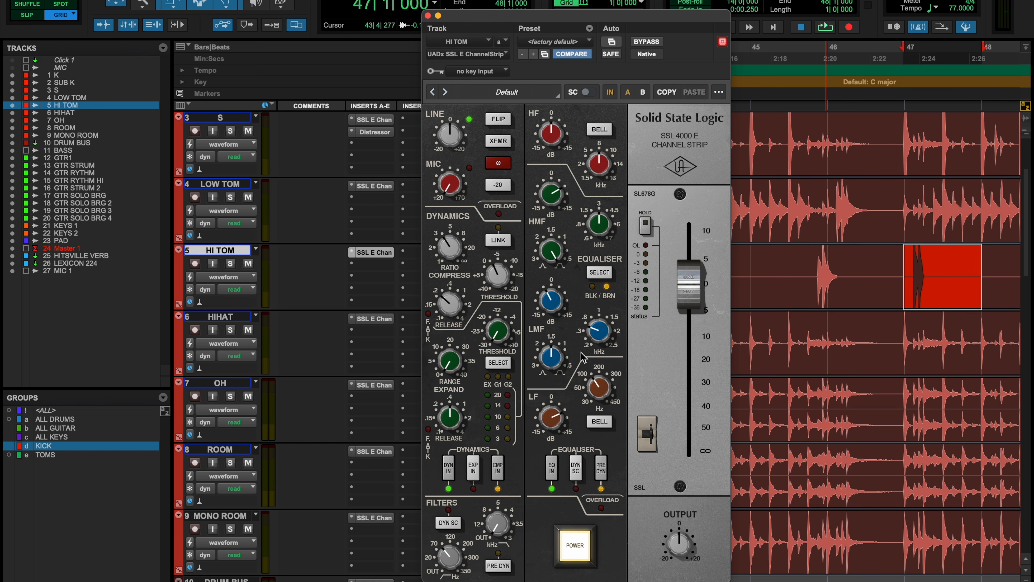
key(space)
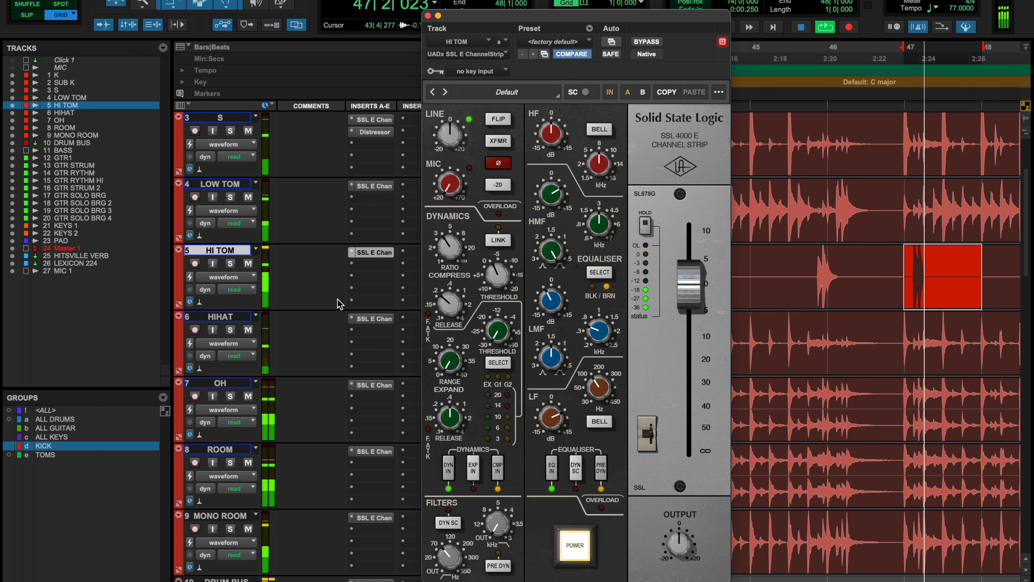
click(428, 15)
- Extend the HI TOM loop selection back to bar 45 and play it with LOW TOM and HI TOM soloed
key(space)
key(space)
drag(806, 262, 785, 263)
key(space)
key(space)
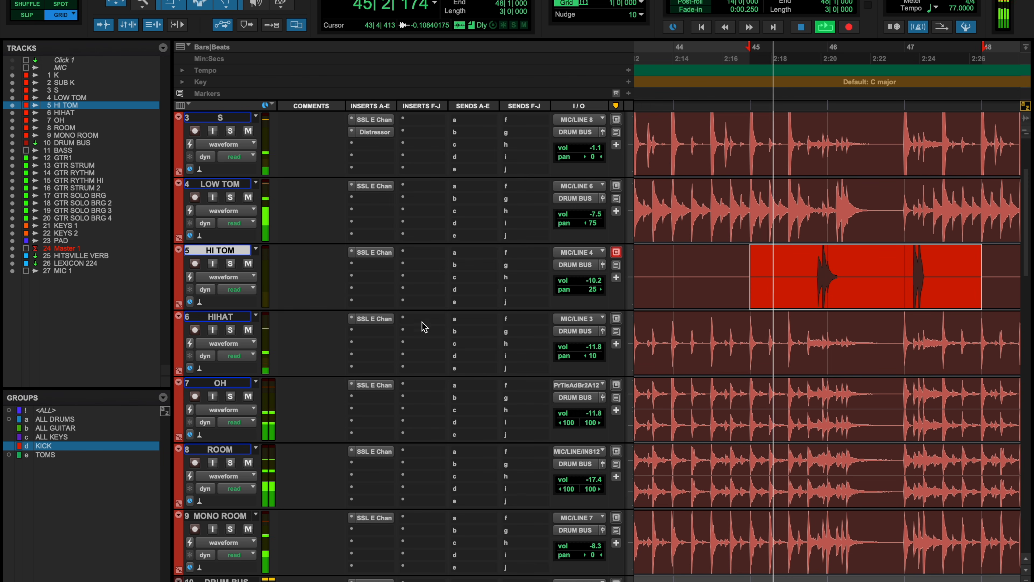
click(230, 197)
click(231, 264)
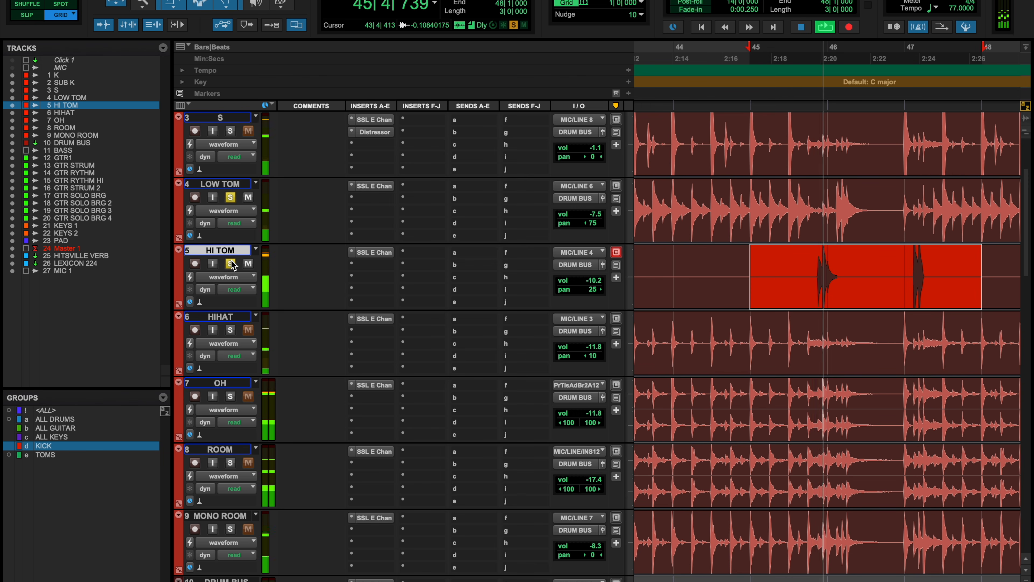
- Clear the solos on HI TOM and LOW TOM and audition the toms in the full mix
click(231, 264)
key(space)
key(space)
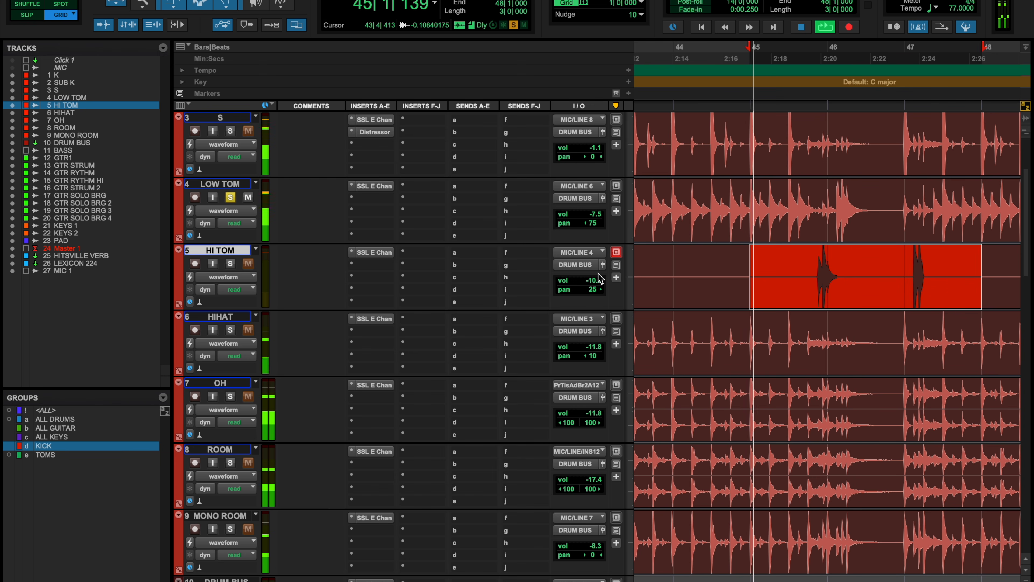
click(230, 197)
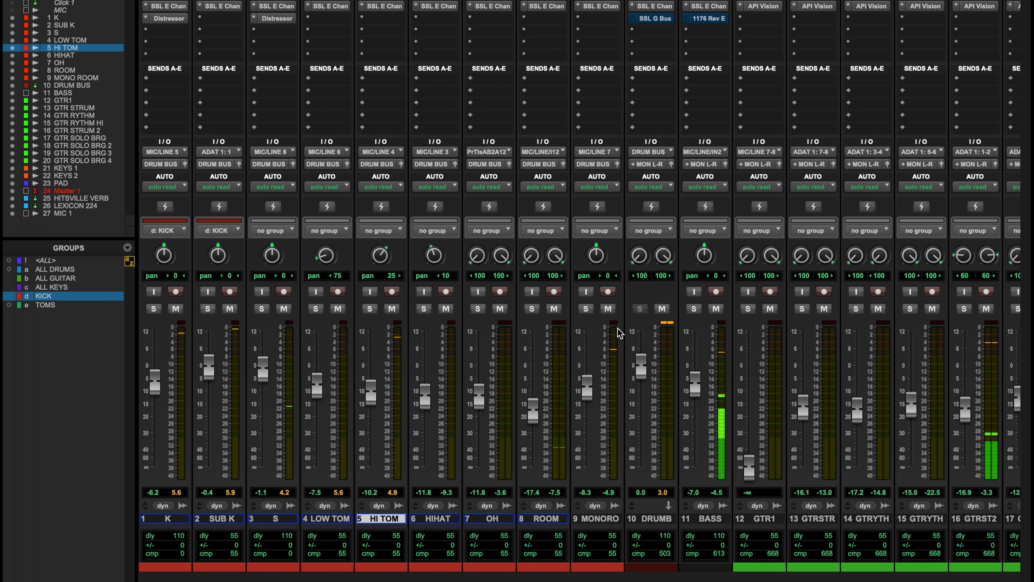
key(ctrl+Left)
key(space)
- Select bars 47 to 54 on the HIHAT track as the new loop range and return to the Mix window
key(r)
key(r)
key(r)
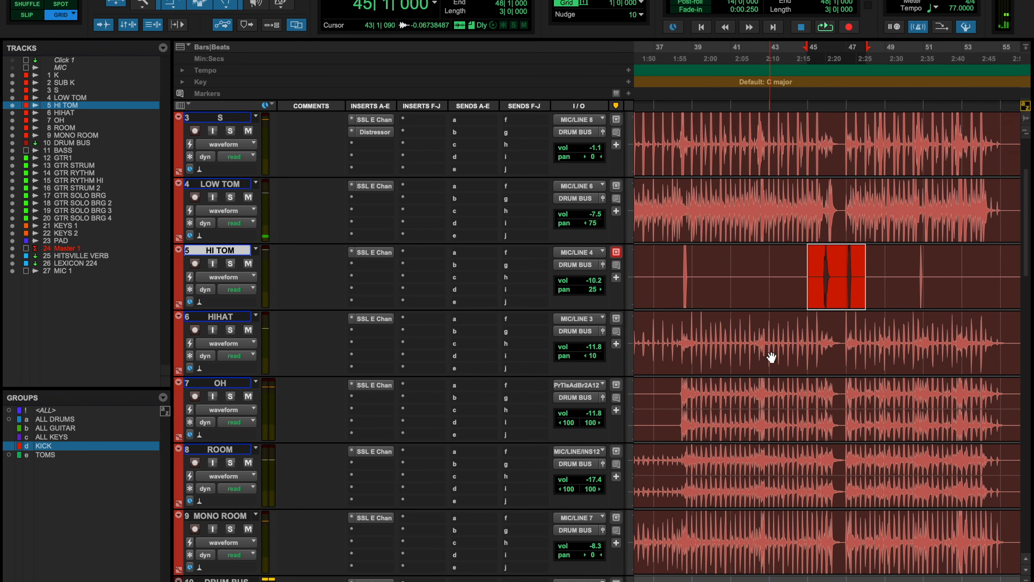
drag(834, 331, 906, 352)
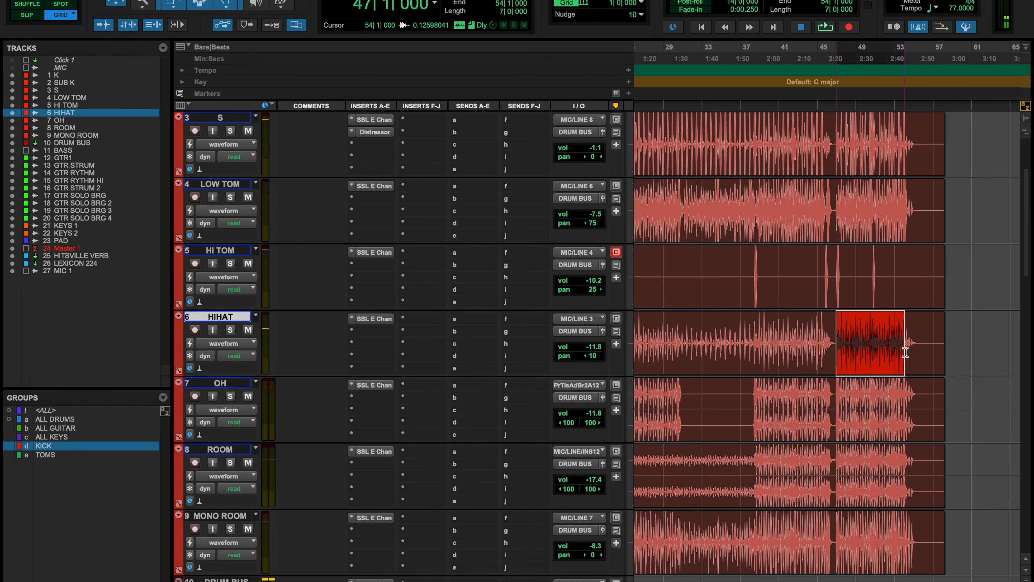
key(super+equal)
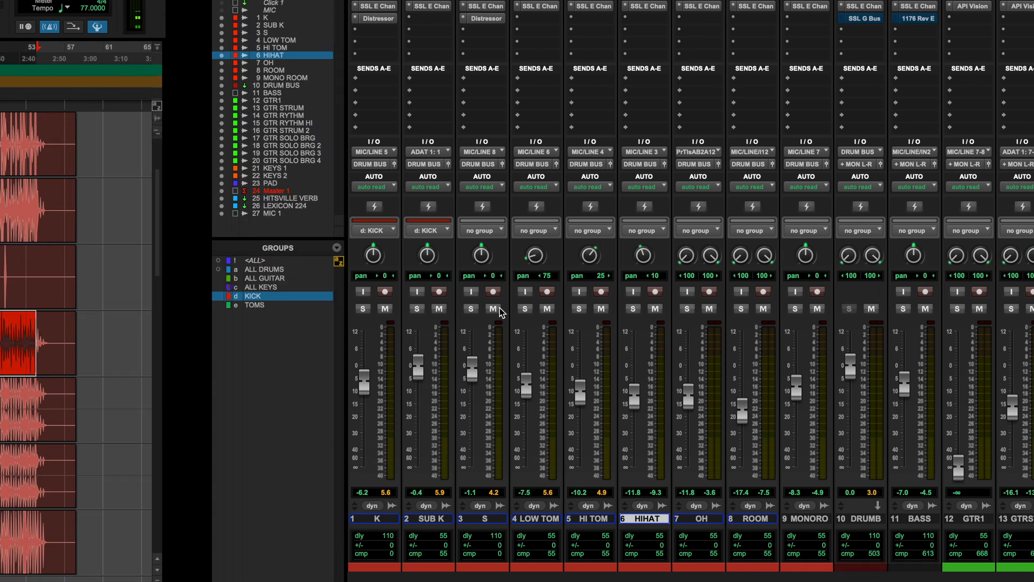
- Solo HIHAT, open its SSL E Channel Strip and switch in the compressor, EQ and pre-dynamics EQ routing
click(424, 308)
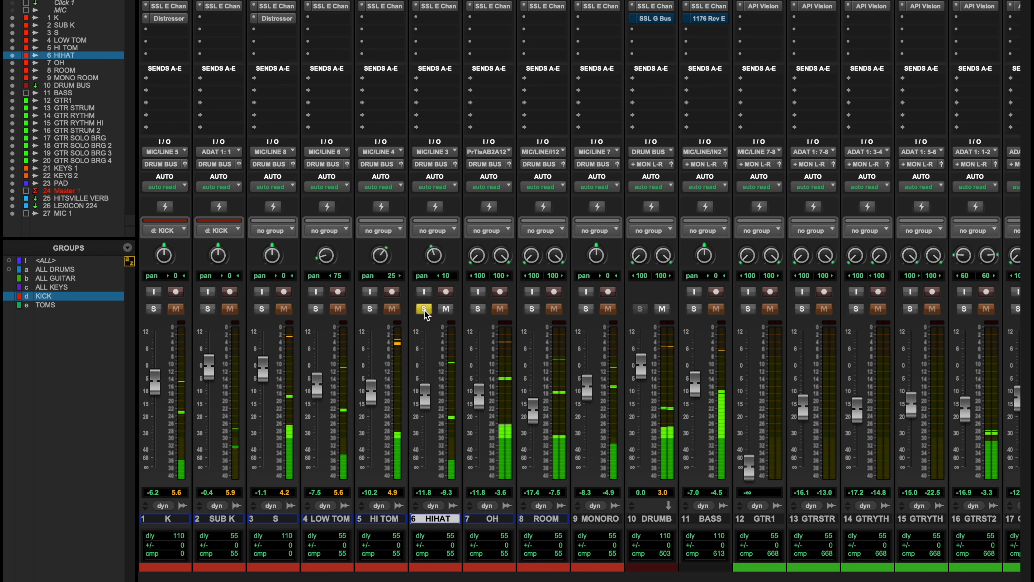
click(436, 6)
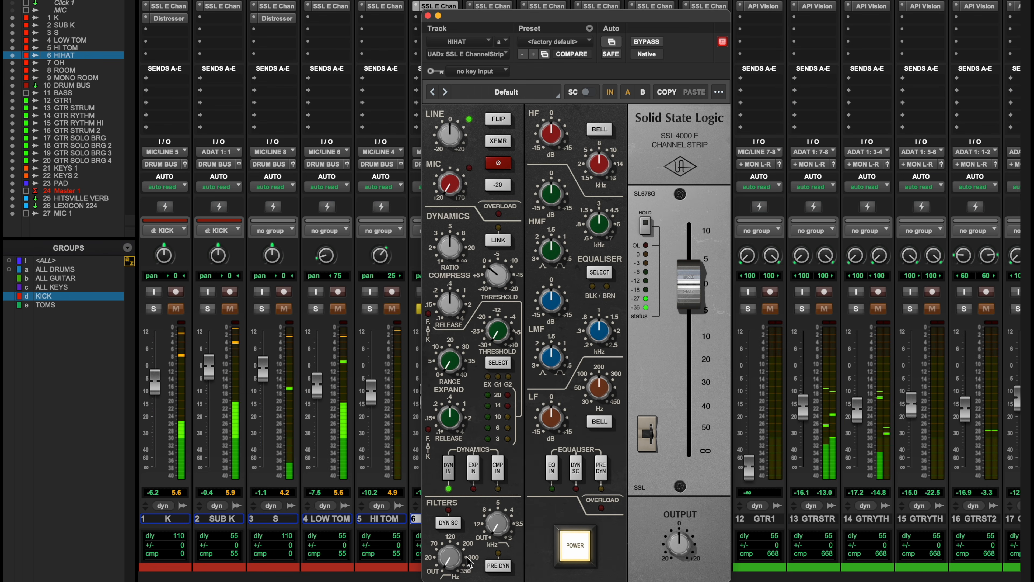
click(497, 469)
click(552, 468)
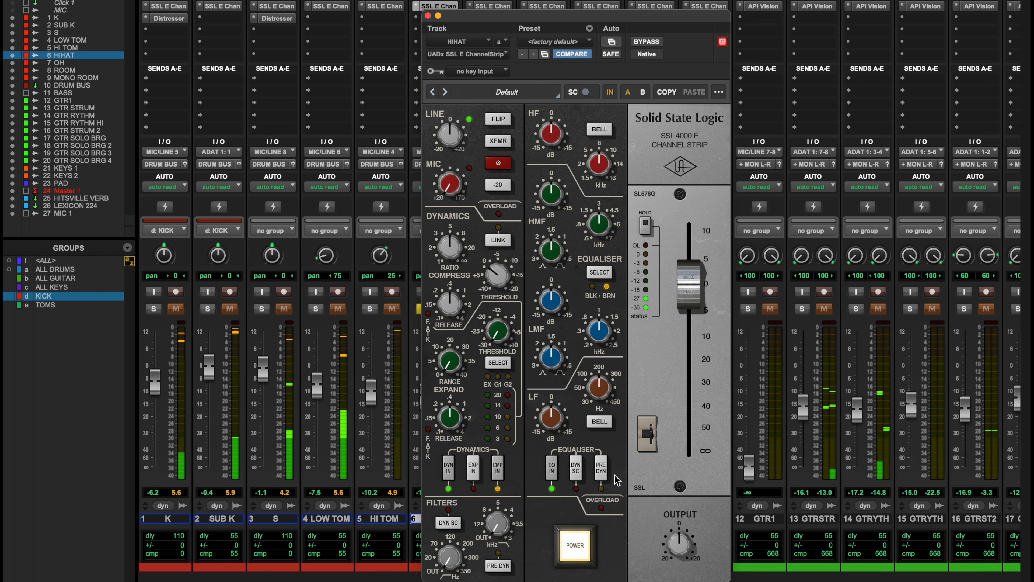
click(600, 469)
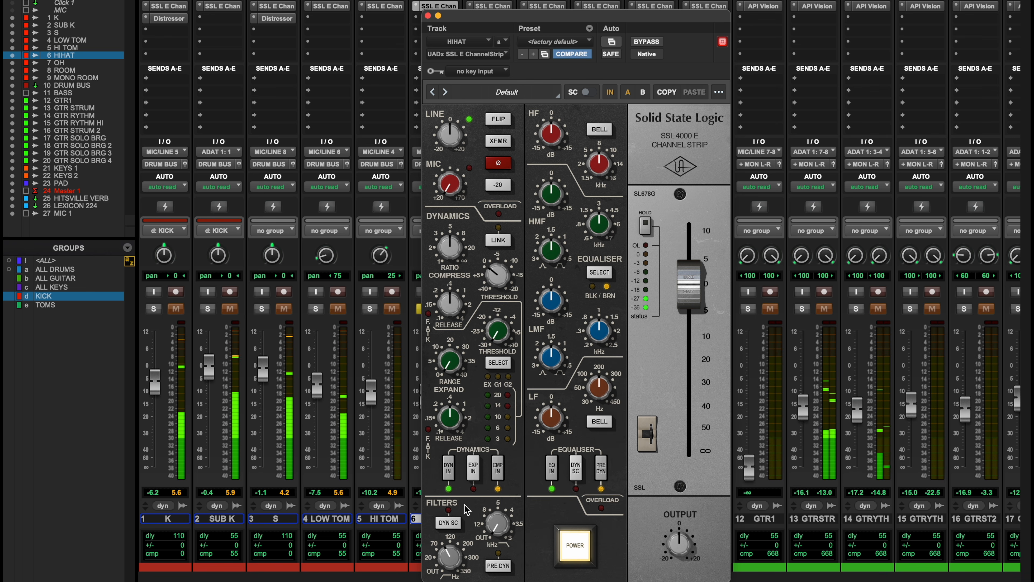
- Adjust HIHAT's channel strip filters while it plays, close the plug-in and clear the HIHAT solo
drag(499, 524, 511, 506)
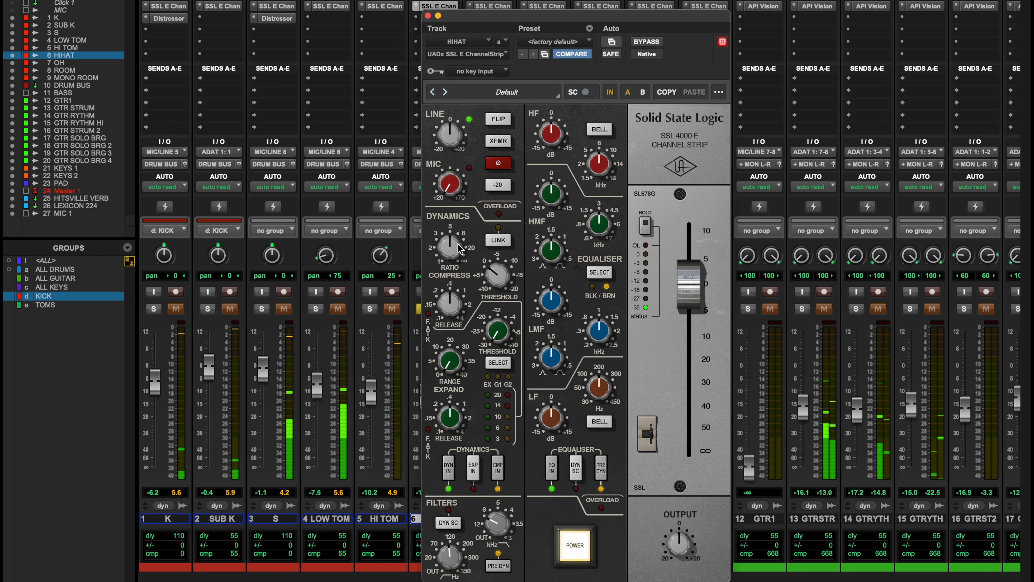
key(space)
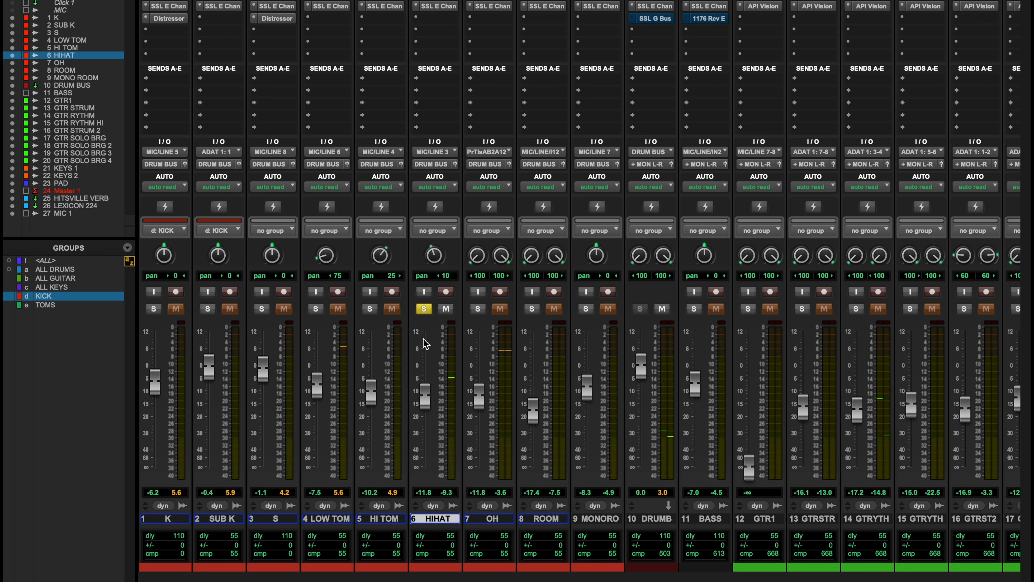
click(423, 308)
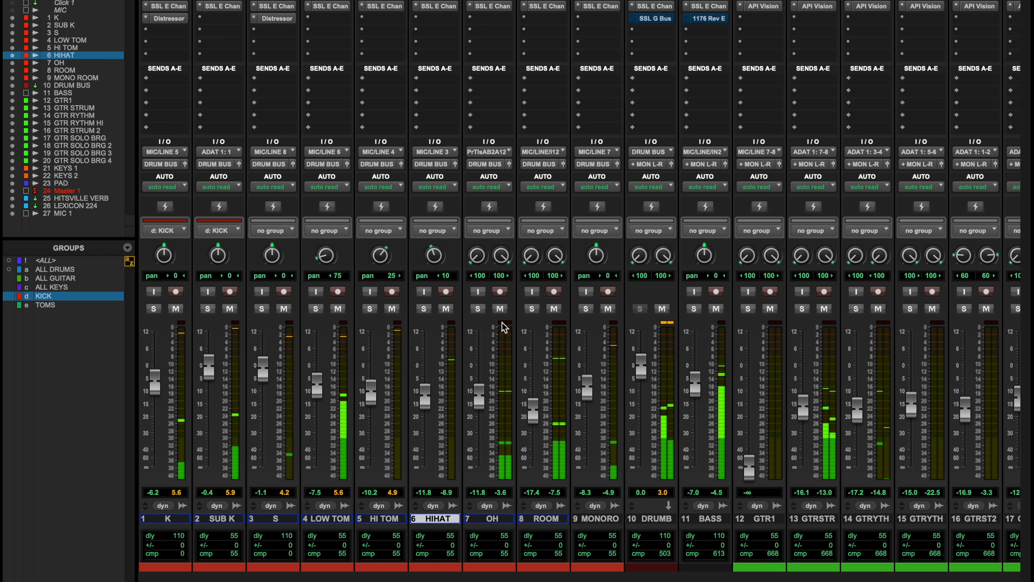
- Raise the OH fader to -9.4 dB while comparing the track soloed and in the full mix
click(478, 309)
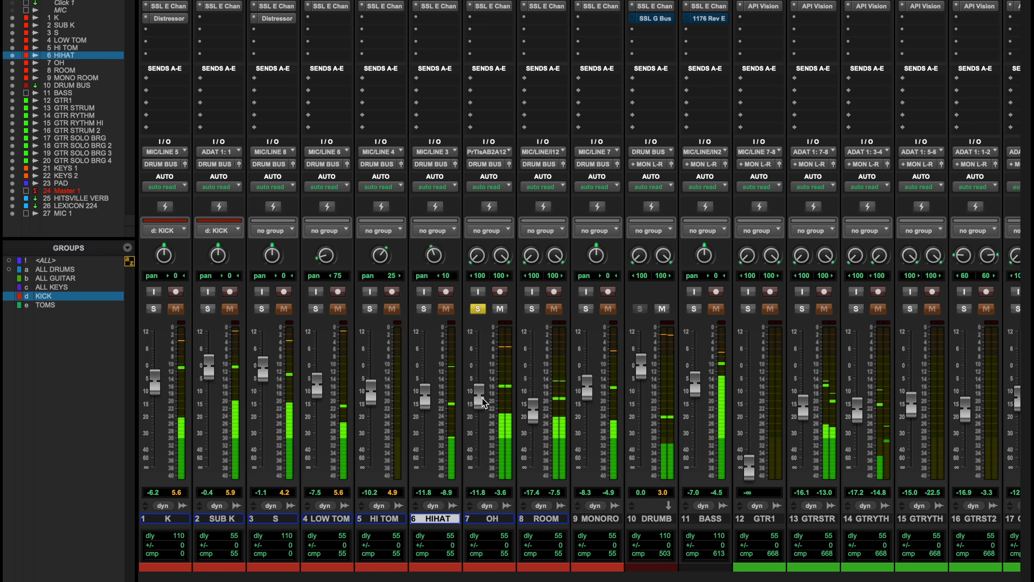
drag(483, 402, 484, 390)
click(477, 309)
click(478, 308)
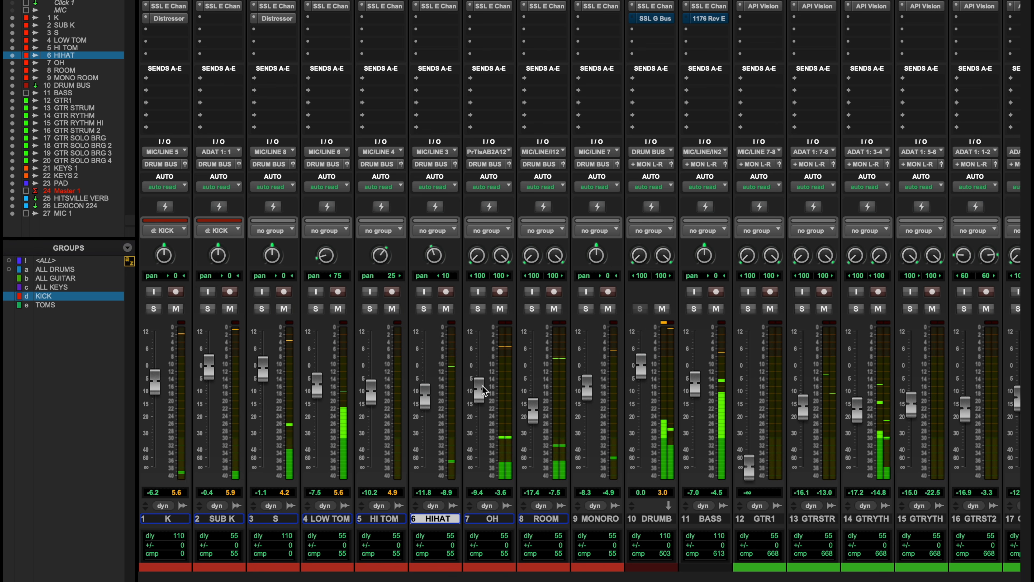
click(481, 308)
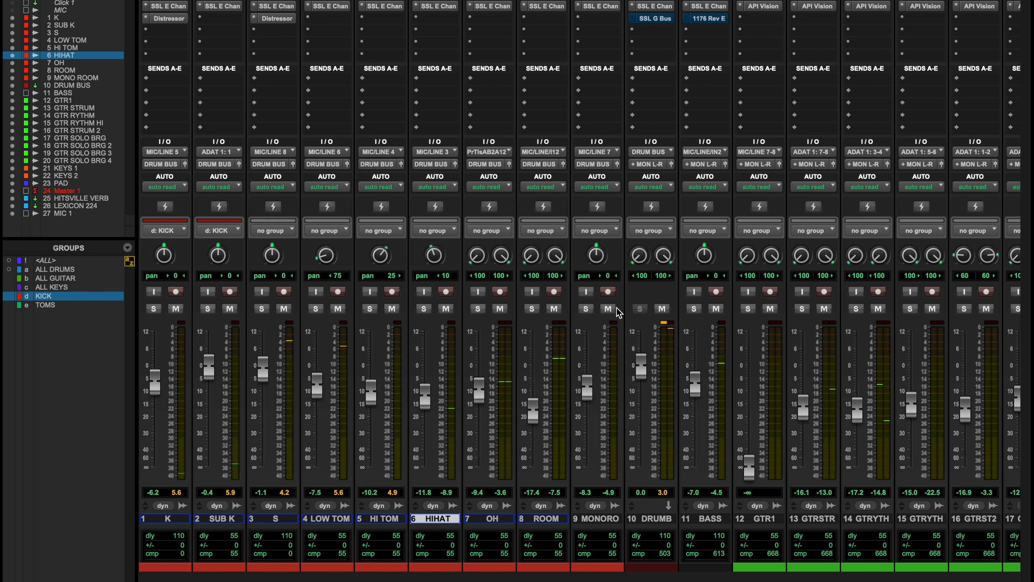
- Open OH's SSL E Channel Strip, move it clear of the drum faders and play OH soloed
click(493, 7)
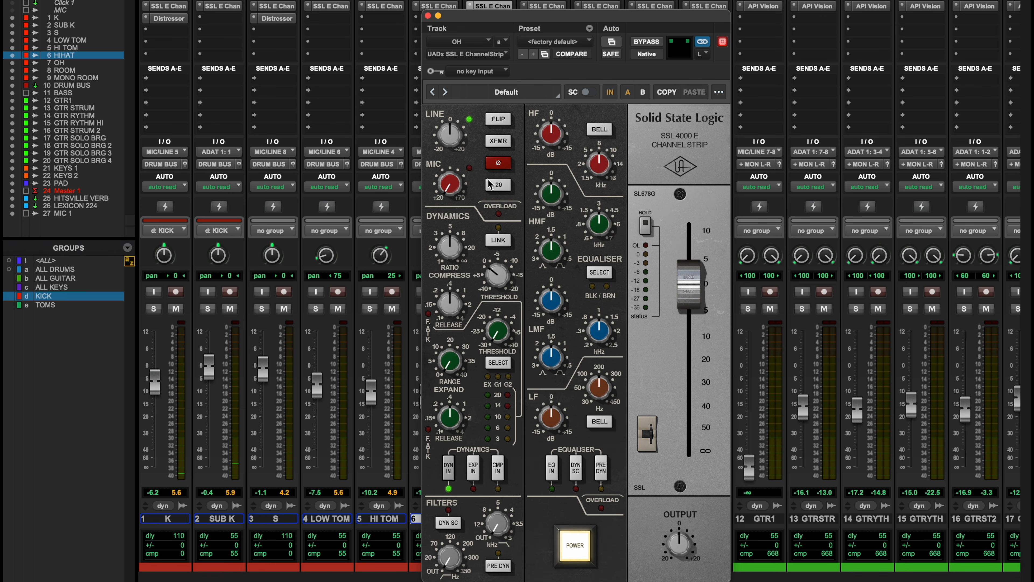
drag(482, 16, 688, 27)
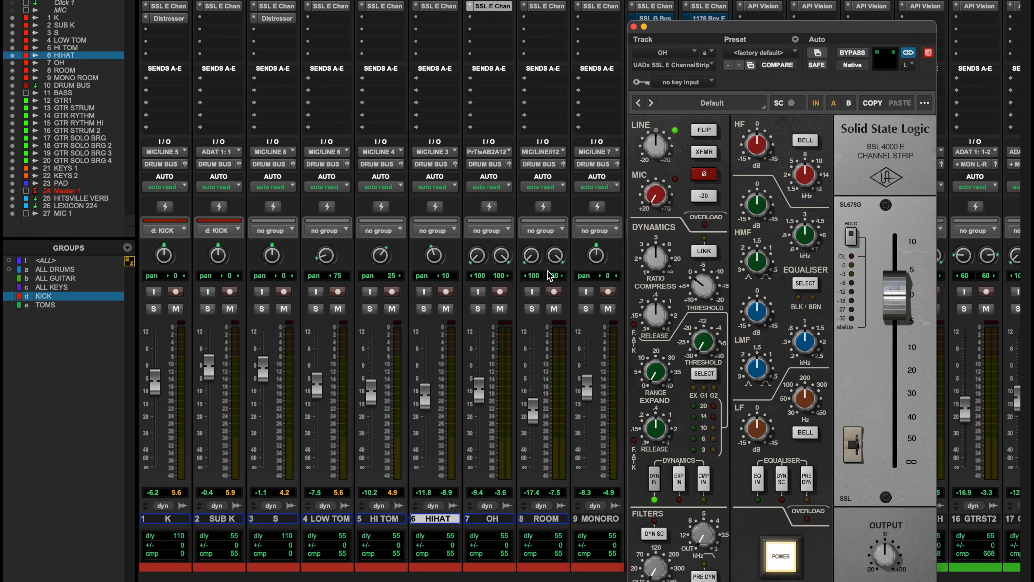
click(477, 308)
key(space)
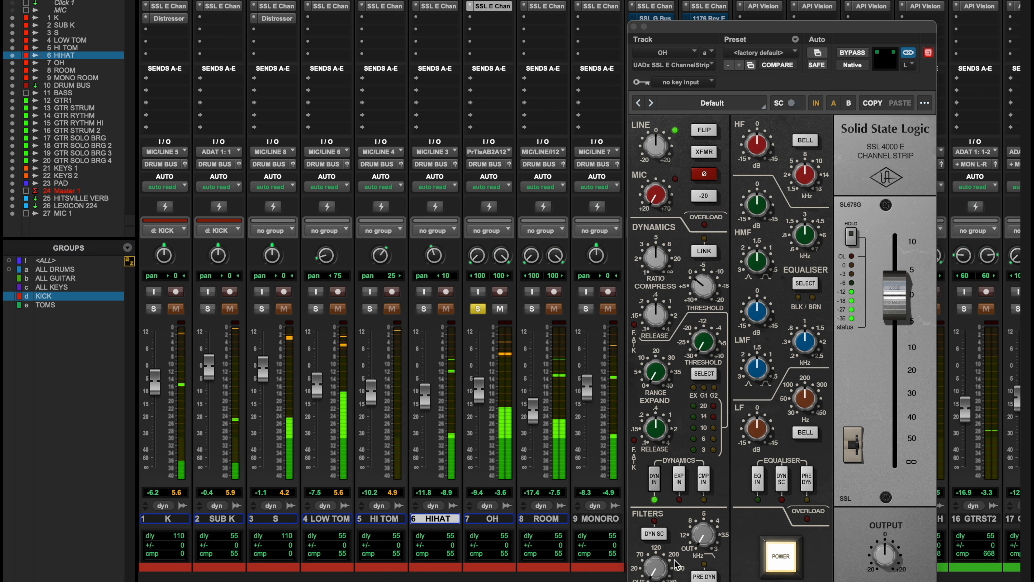
- Adjust OH's high-pass and low-pass filters and switch in its EQ and compressor
drag(660, 570, 716, 507)
drag(705, 546, 707, 528)
click(760, 482)
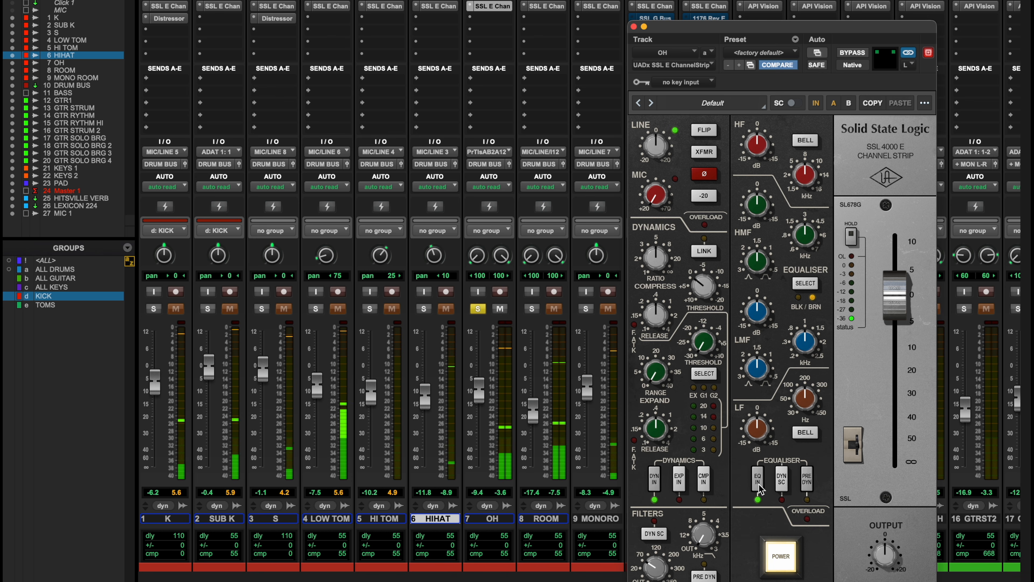
click(703, 478)
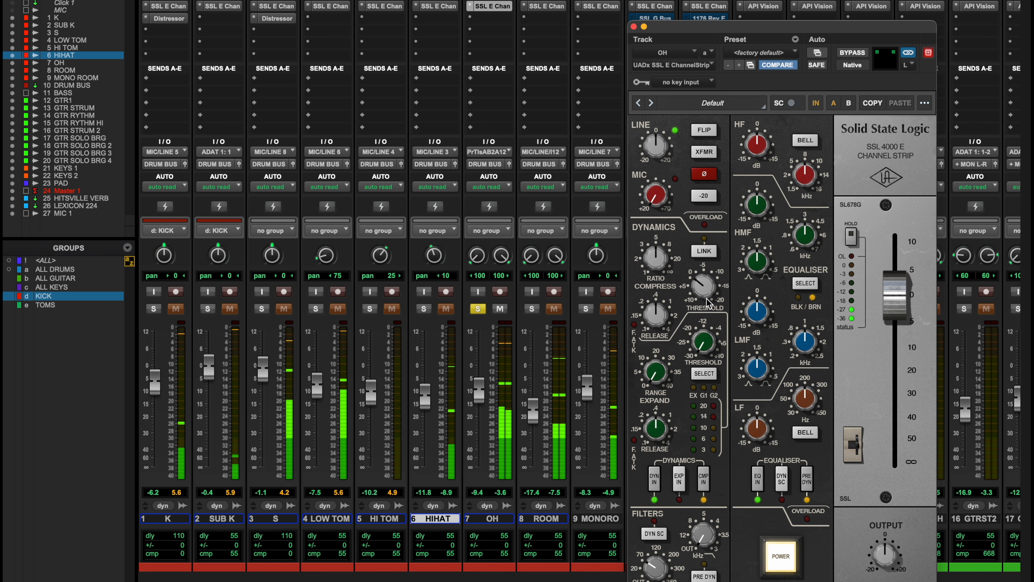
- Lower OH's compressor threshold and reduce its ratio while auditioning the soloed track
drag(708, 298, 728, 245)
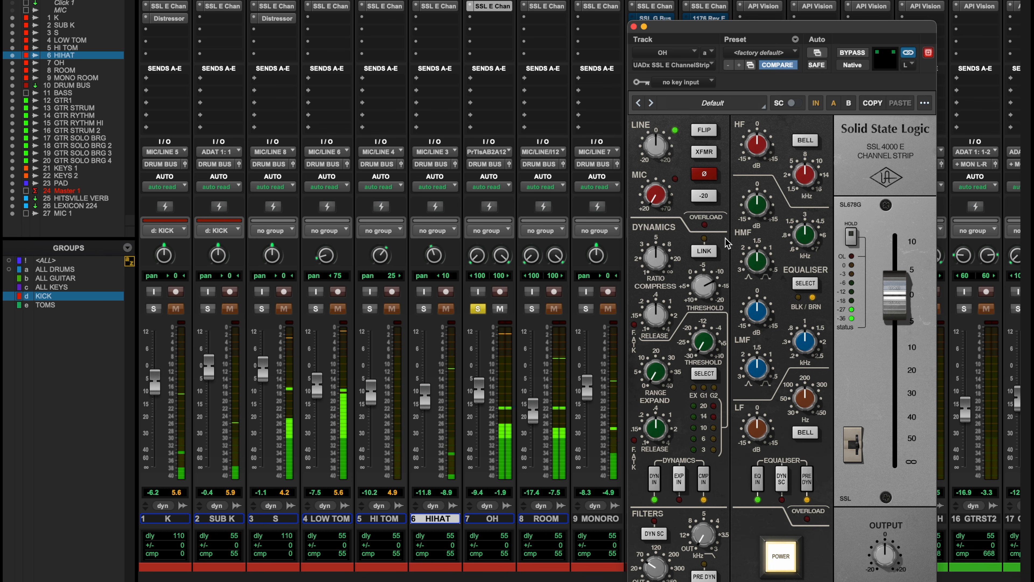
drag(656, 263, 661, 275)
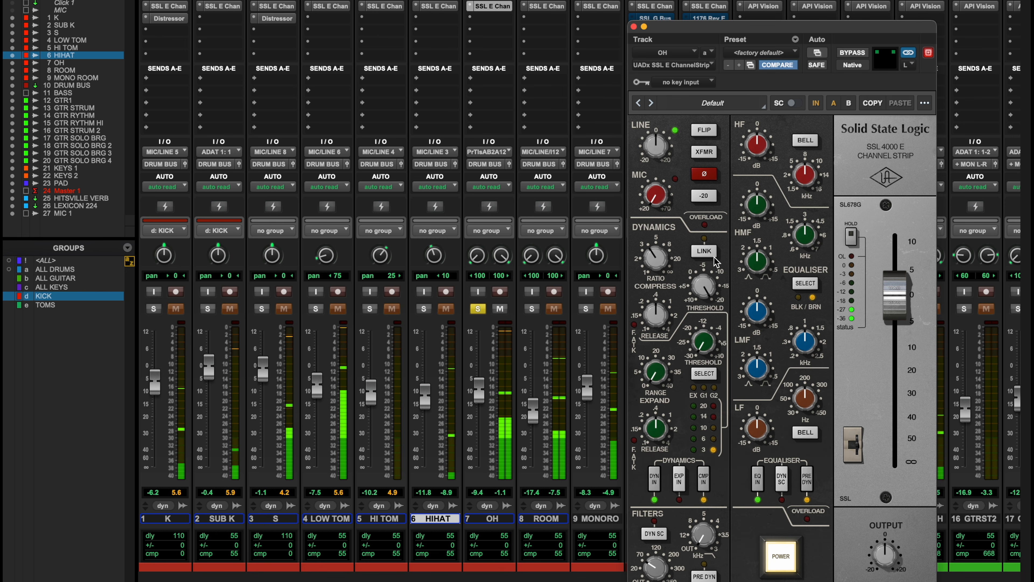
drag(713, 287, 713, 301)
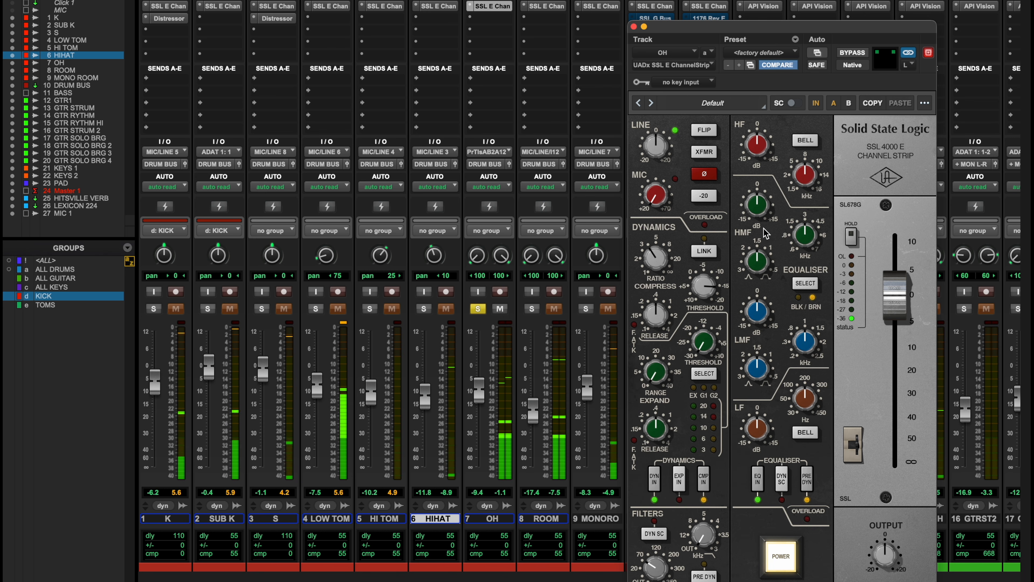
- Shape OH's EQ with slight LF and LMF cuts, a lower LMF frequency, and HF and HMF boosts
drag(764, 415, 812, 394)
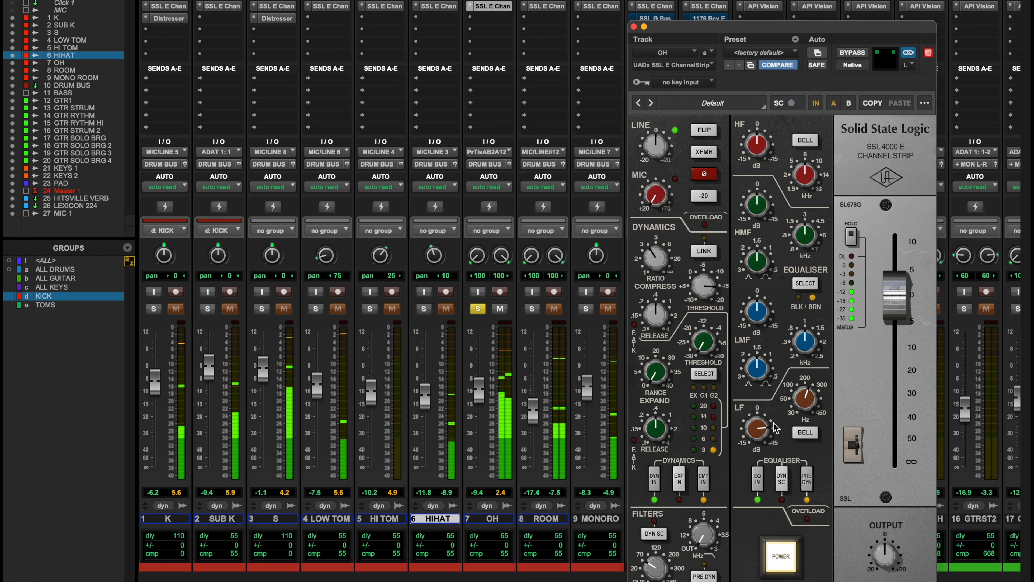
drag(772, 428, 761, 468)
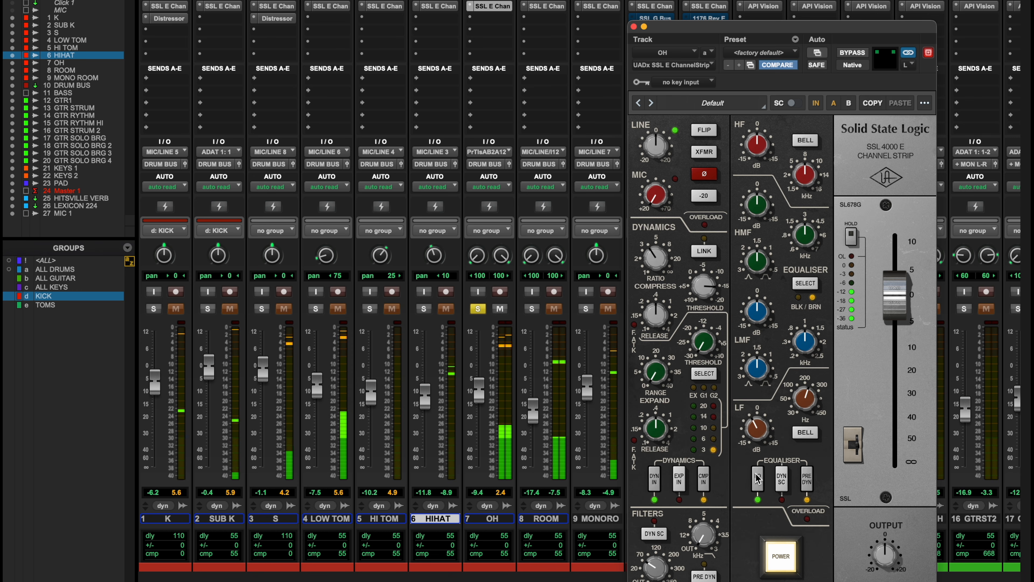
drag(761, 328, 760, 314)
drag(804, 344, 804, 365)
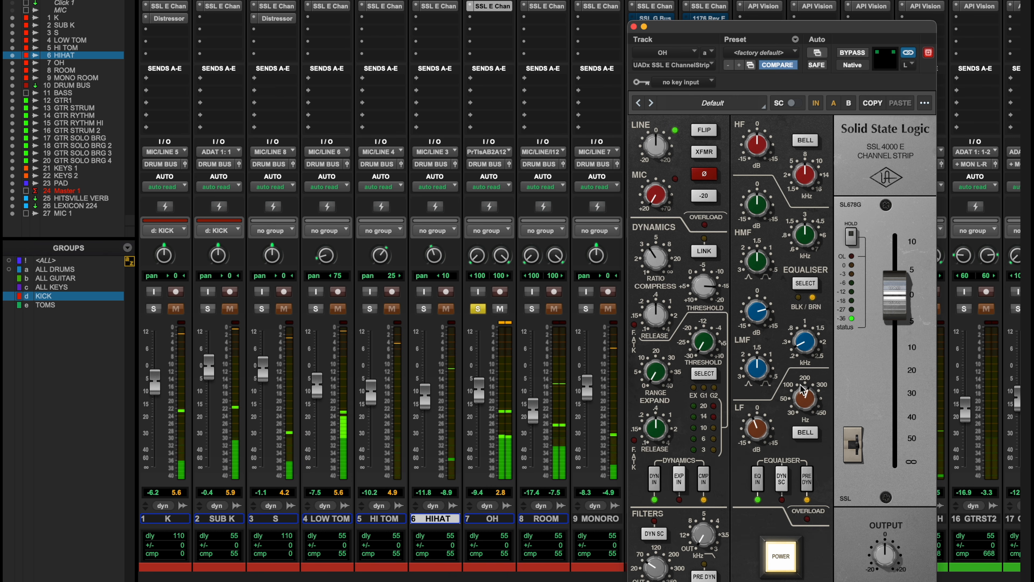
drag(776, 320, 769, 348)
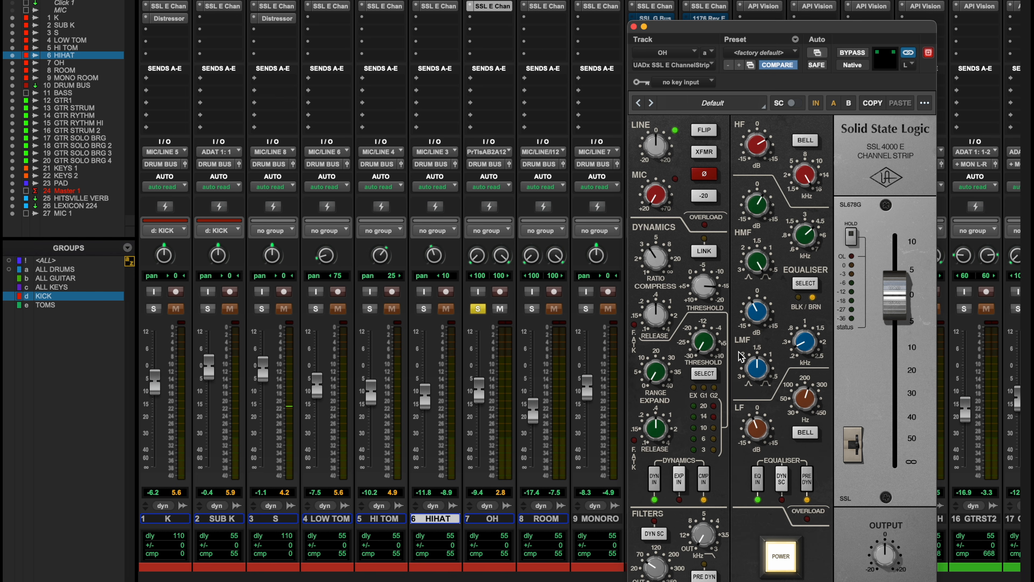
- Clear the OH solo and compare its channel strip powered off and on in the full mix
click(480, 310)
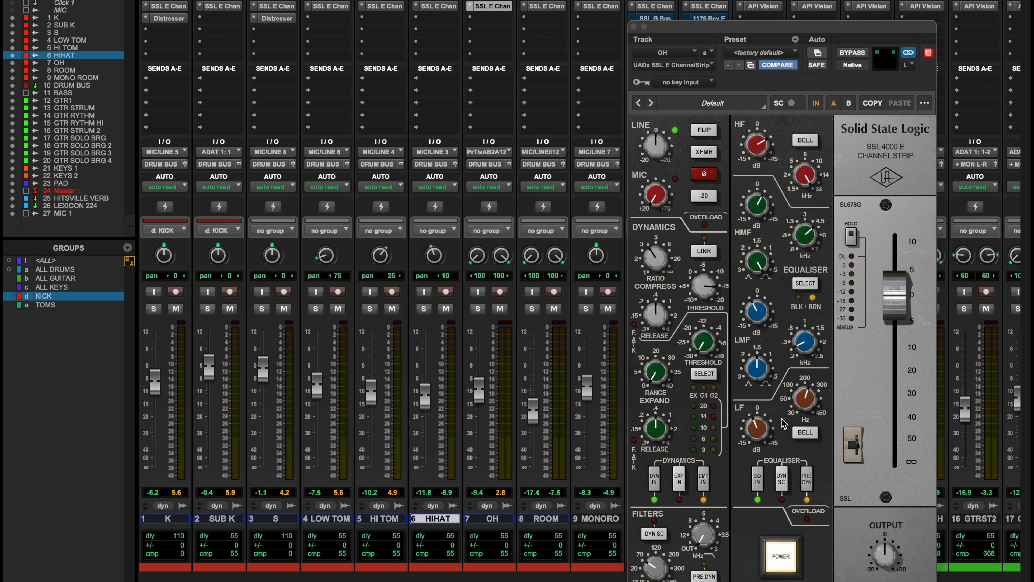
key(space)
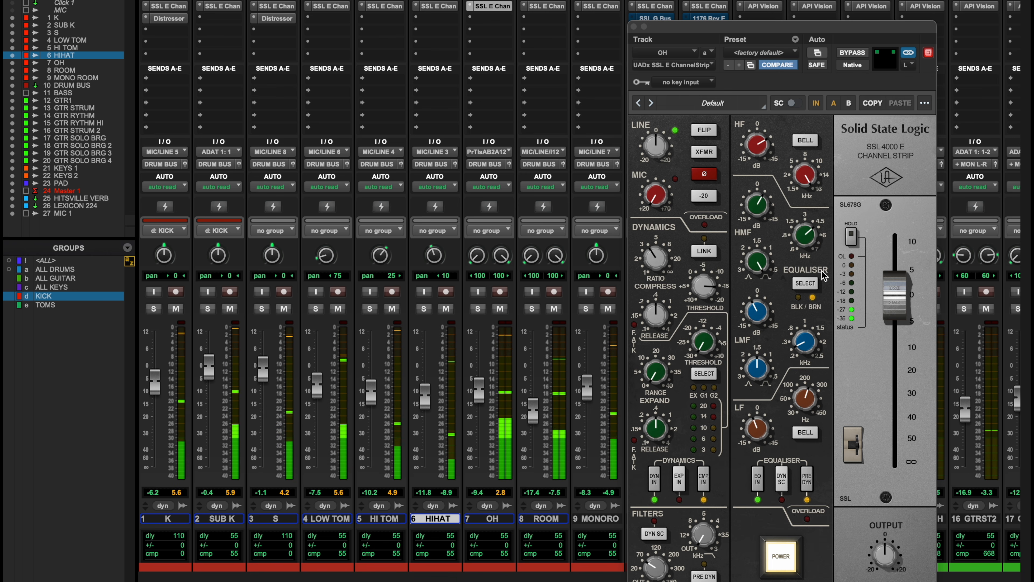
click(792, 561)
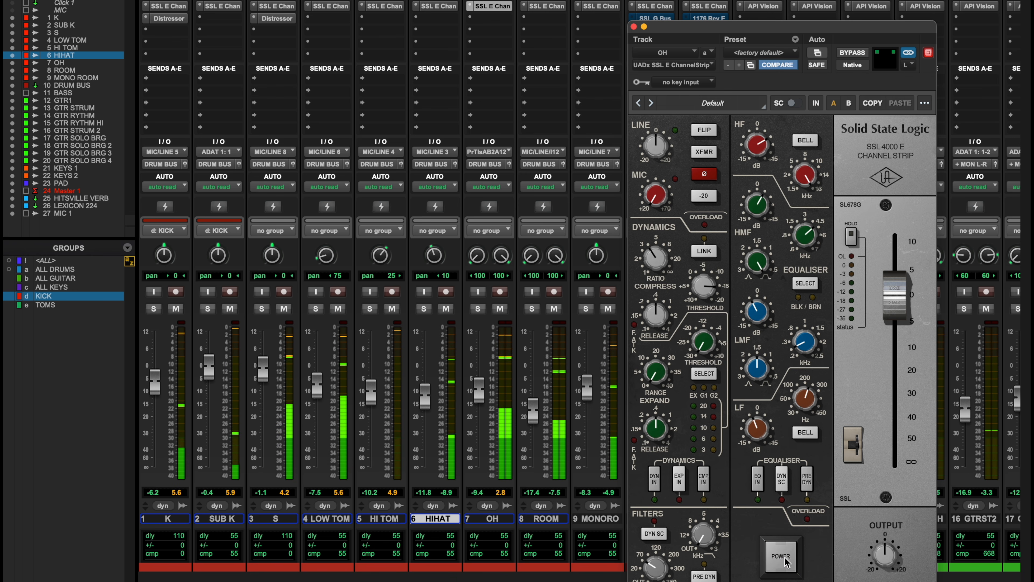
click(786, 561)
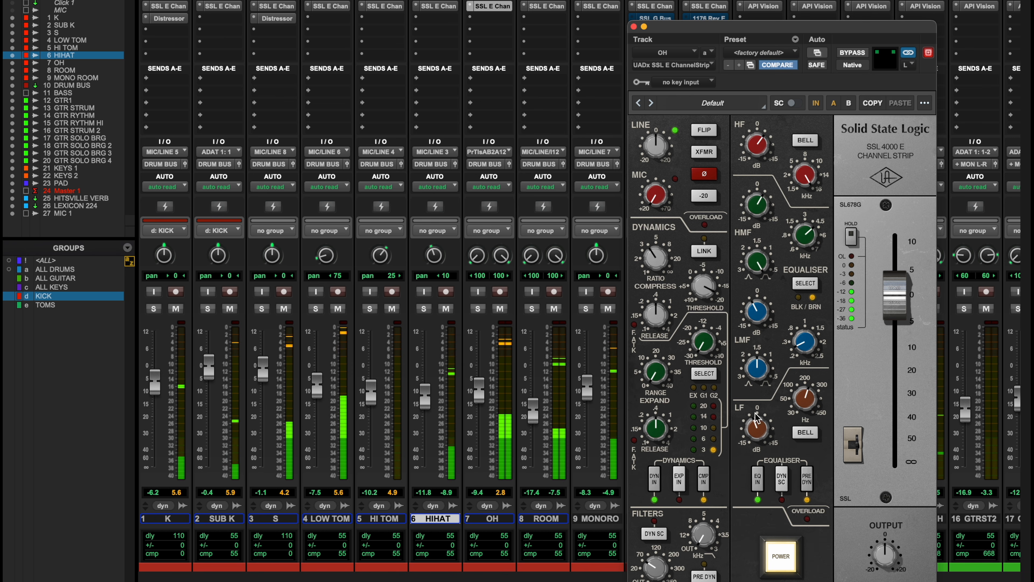
click(789, 570)
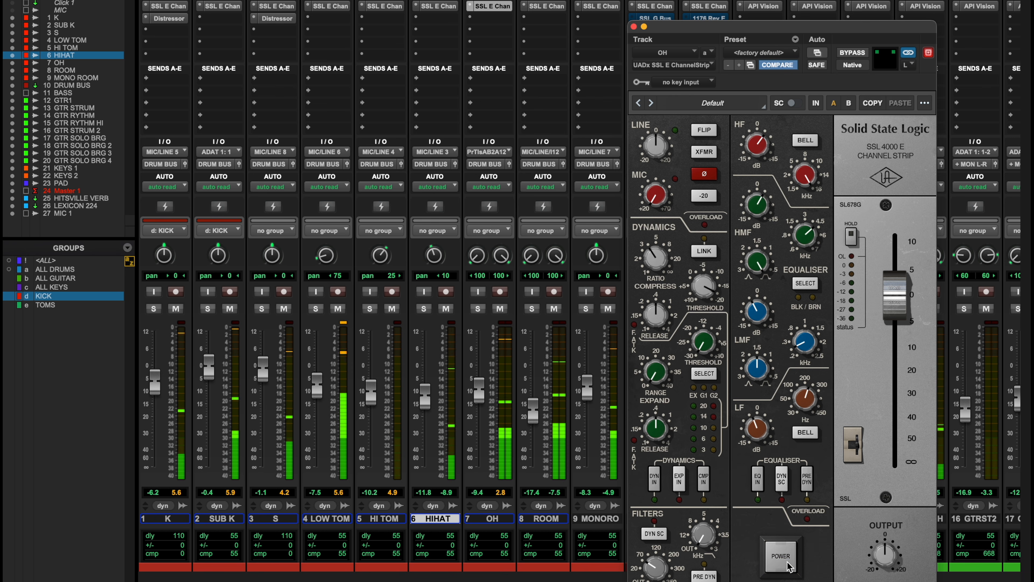
click(787, 564)
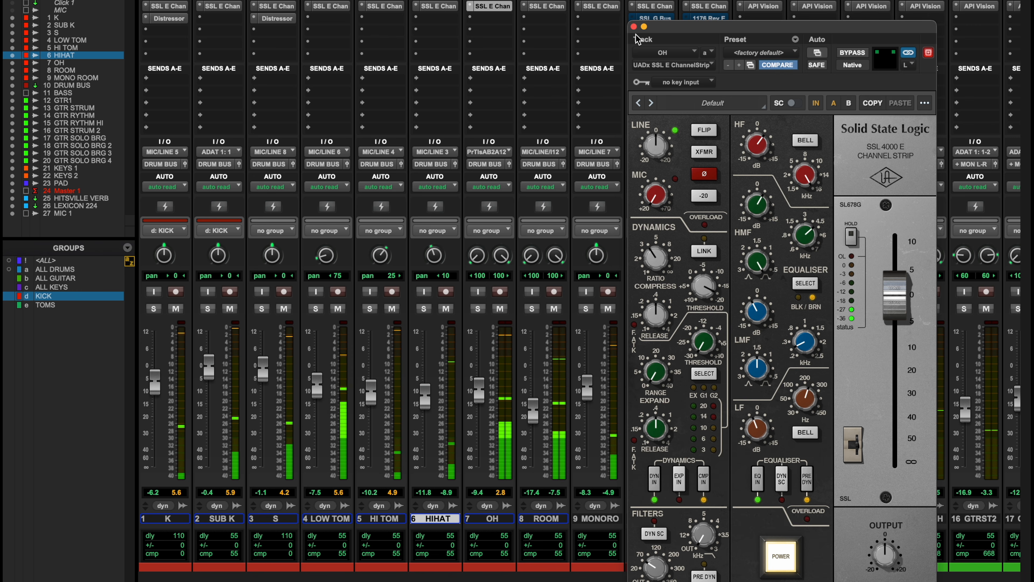
click(787, 558)
click(787, 557)
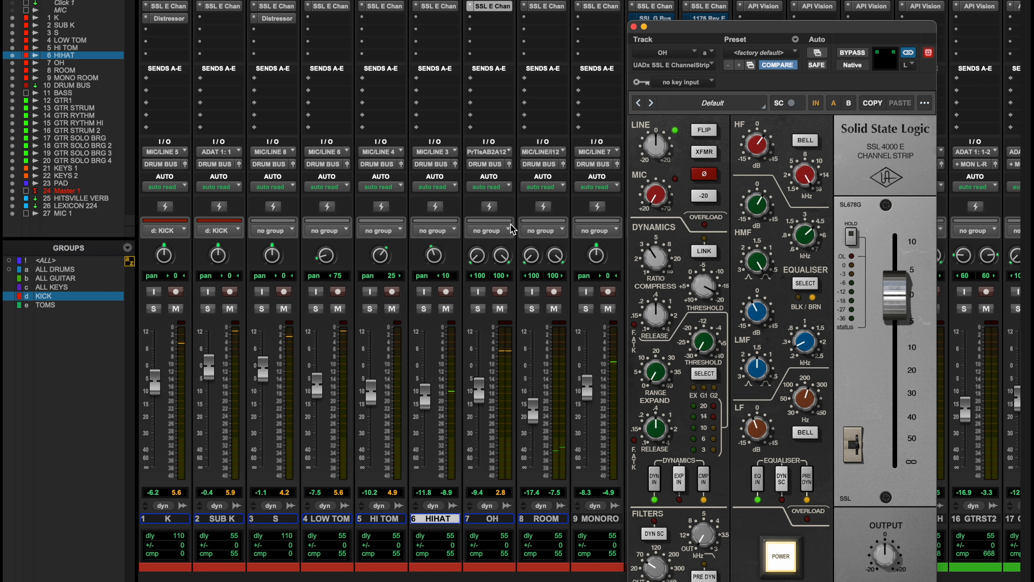
- Open ROOM's SSL E Channel Strip, raise its high-pass filter and start playback
click(546, 6)
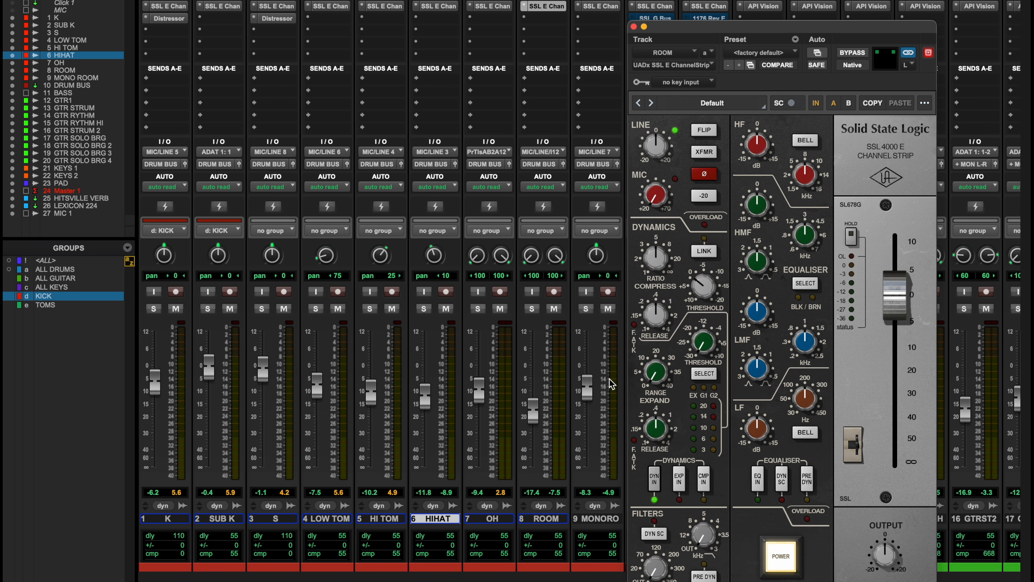
drag(655, 567, 749, 513)
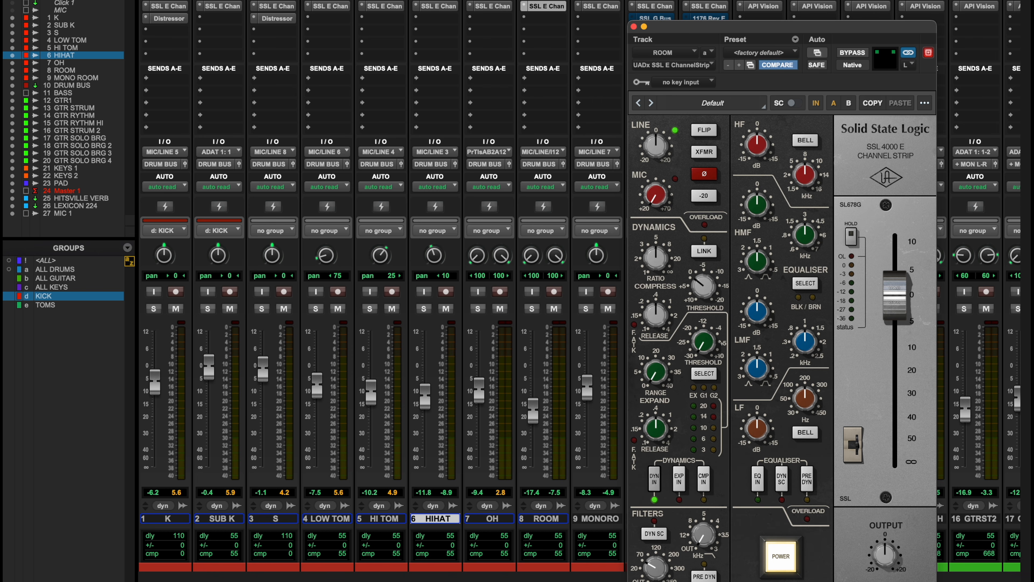
key(space)
- Try heavy compression on soloed ROOM with a lower threshold, higher ratio and longer release, with EQ, compressor and pre-dynamics switched in
click(531, 309)
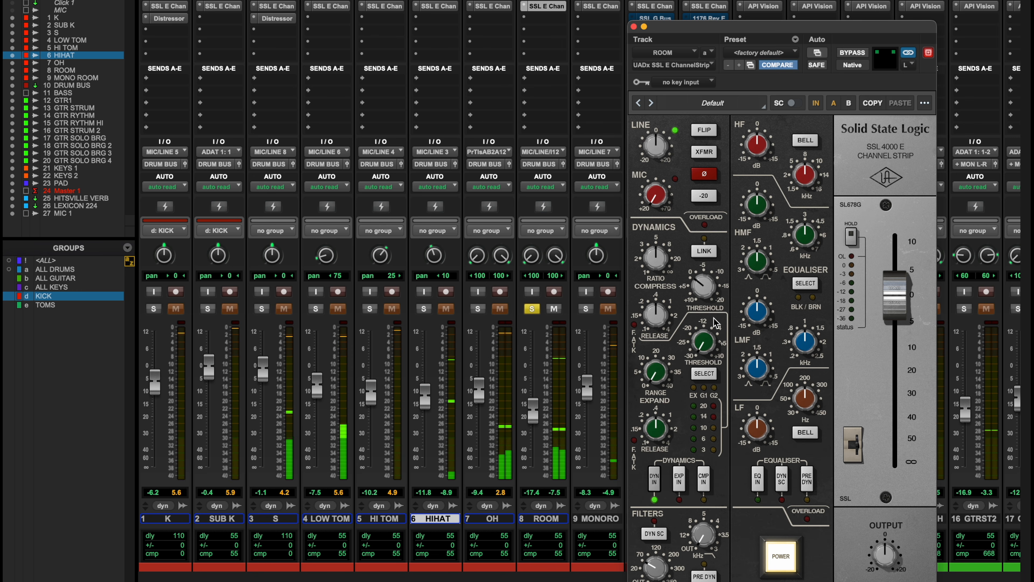
click(532, 309)
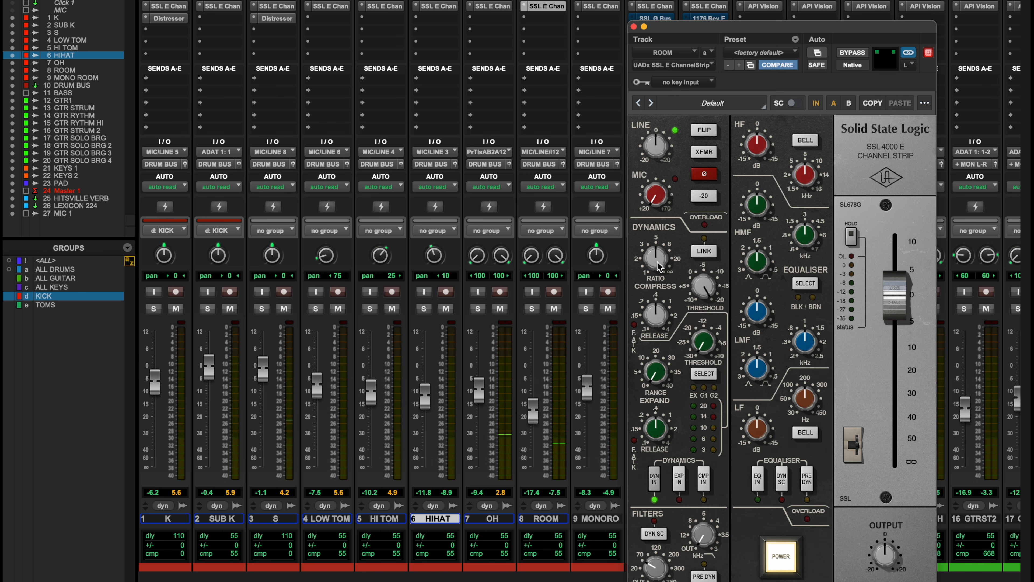
click(534, 308)
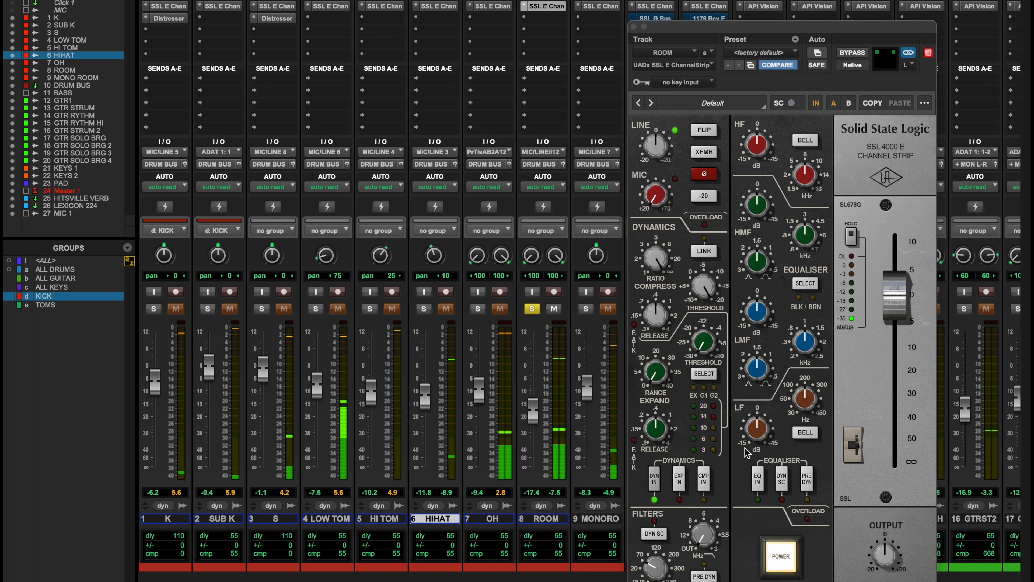
click(757, 481)
click(807, 481)
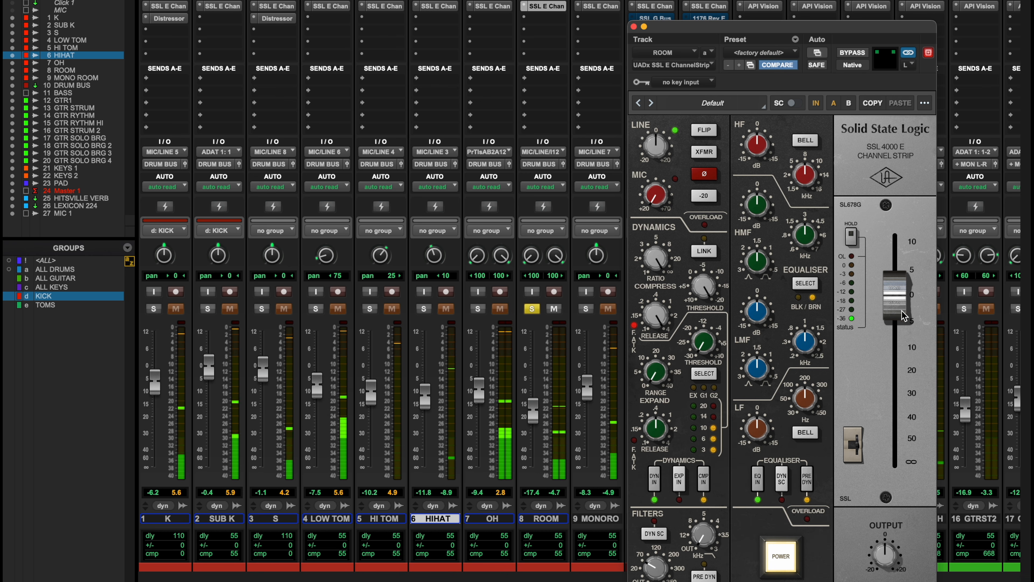
- Try raising ROOM's channel strip fader to about 10 and adjusting its output while comparing the strip powered off and on in the full mix
drag(902, 311, 900, 254)
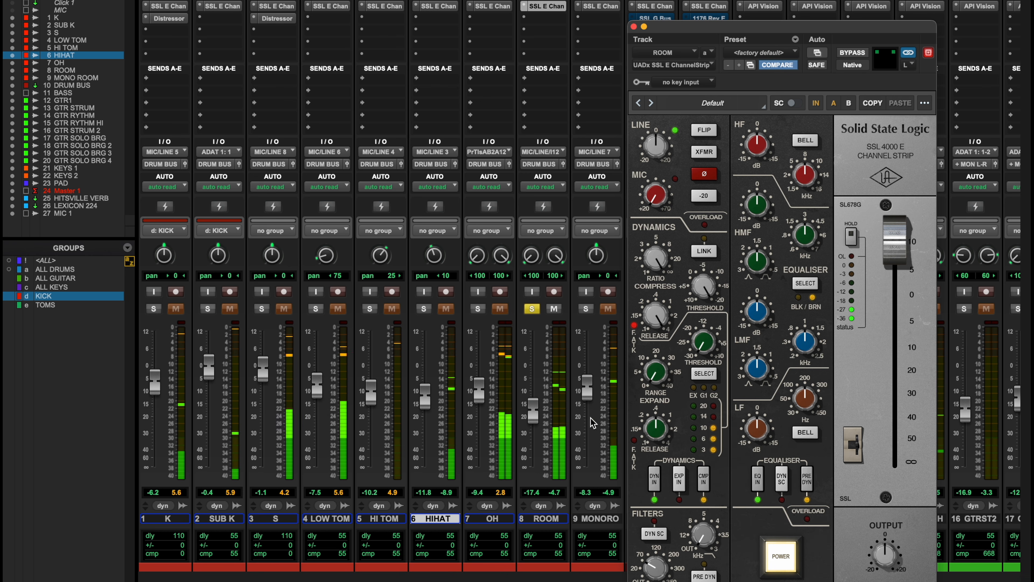
click(531, 309)
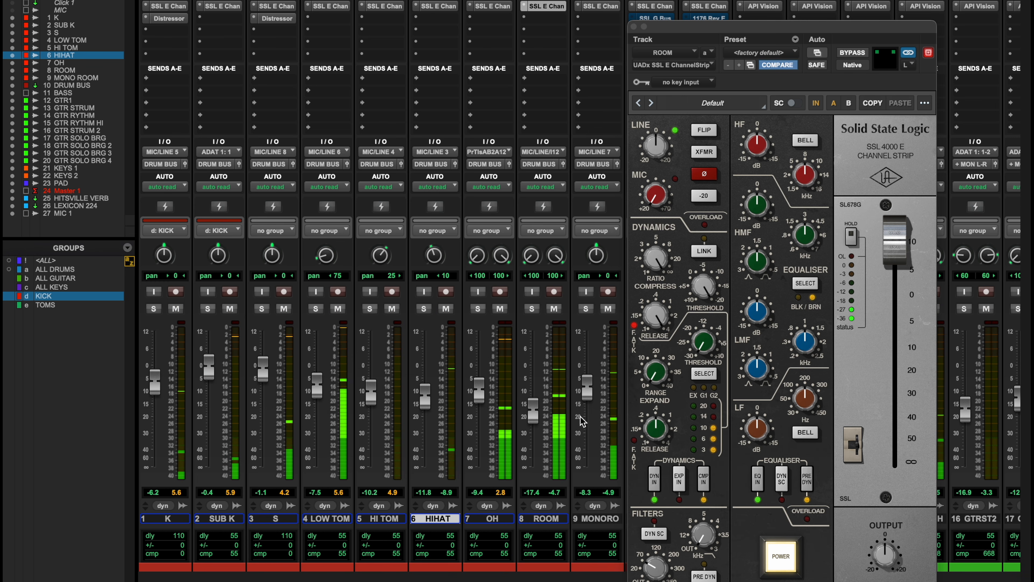
drag(892, 560, 899, 536)
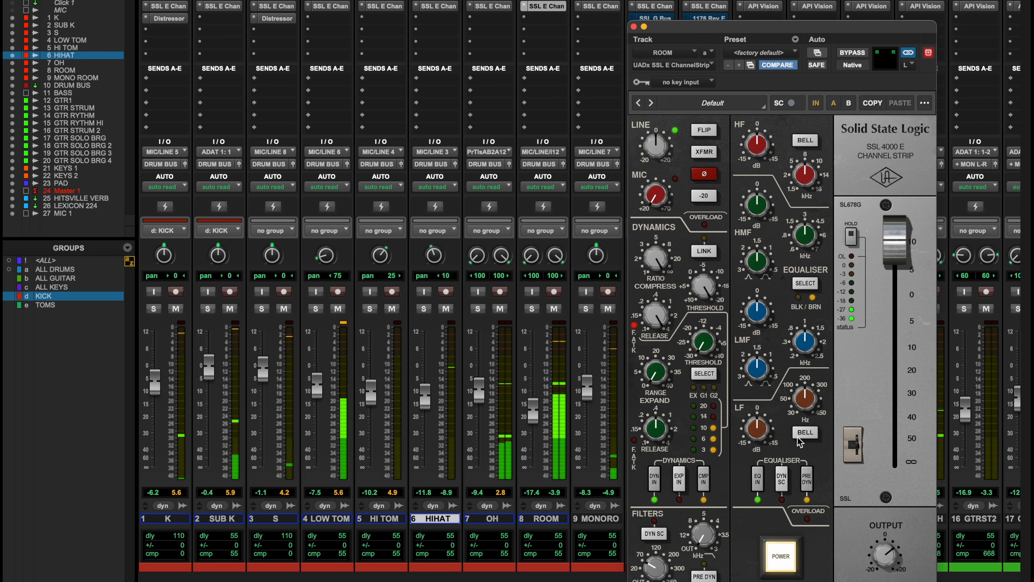
click(780, 556)
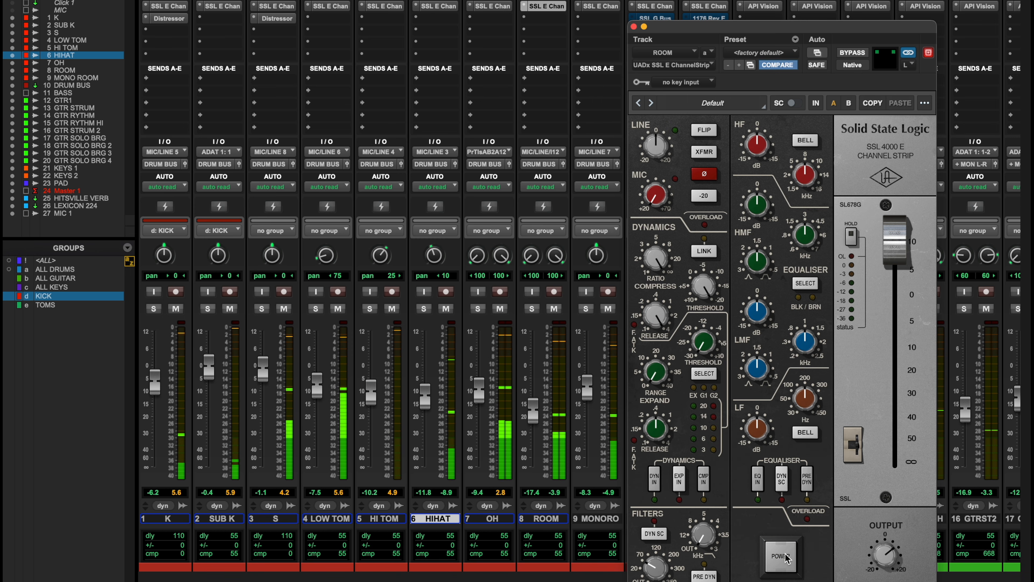
click(780, 556)
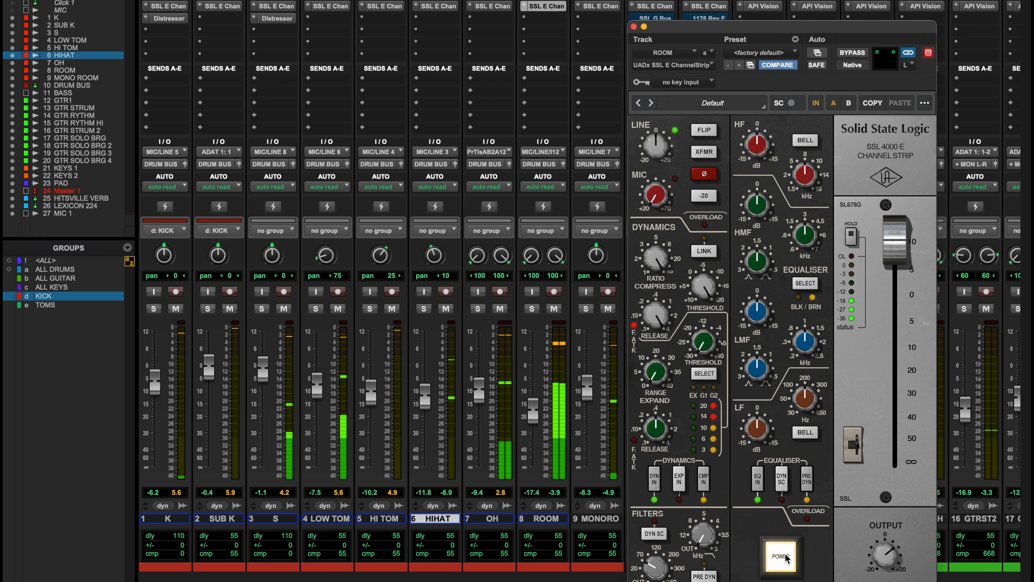
drag(904, 561, 896, 558)
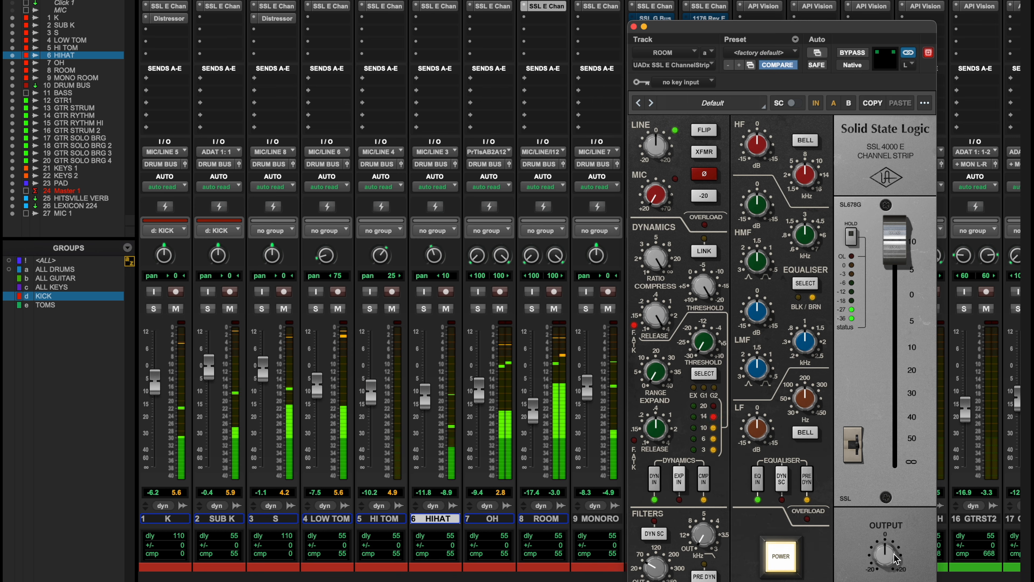
click(783, 556)
click(783, 556)
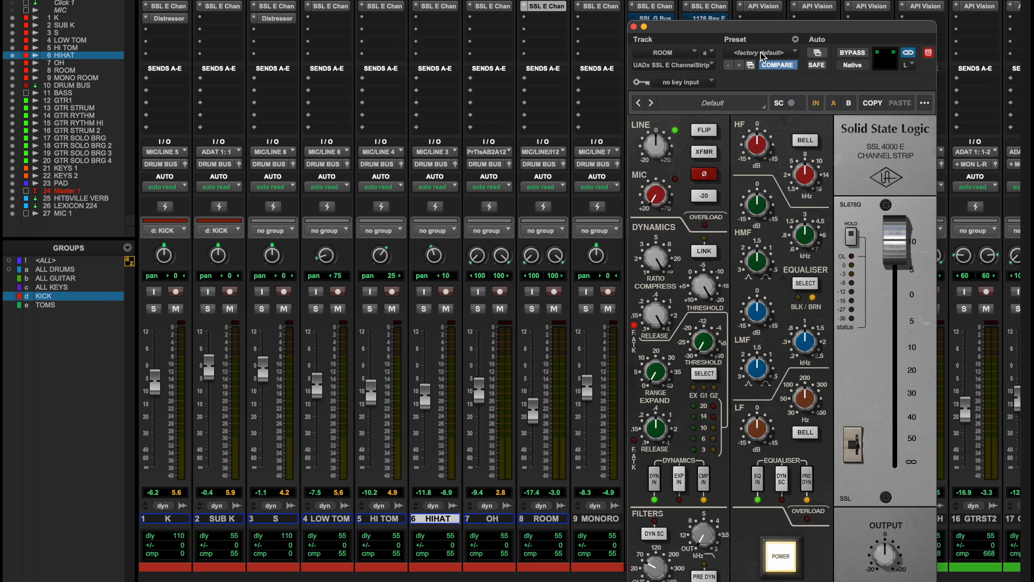
- Return ROOM's channel strip to its factory default, raise only the high-pass filter and close the plug-in
click(777, 65)
drag(657, 576, 659, 549)
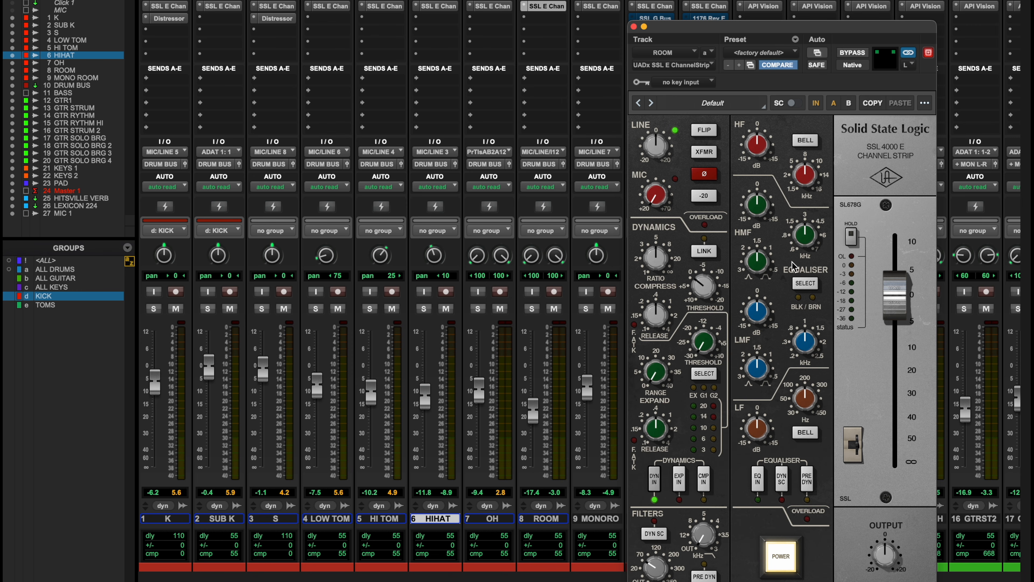
click(633, 27)
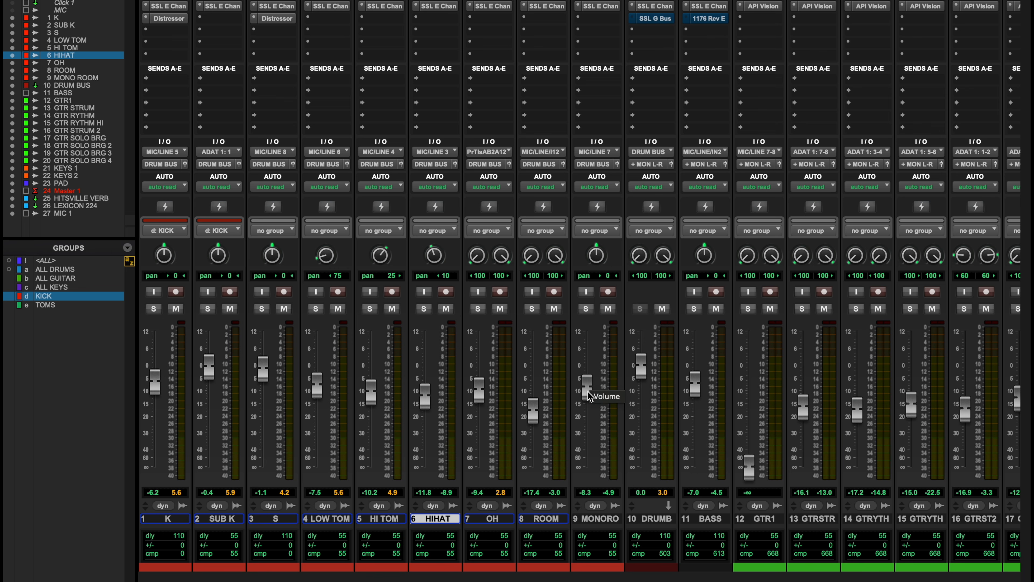
- Audition MONO ROOM soloed and in the full mix
click(586, 309)
key(space)
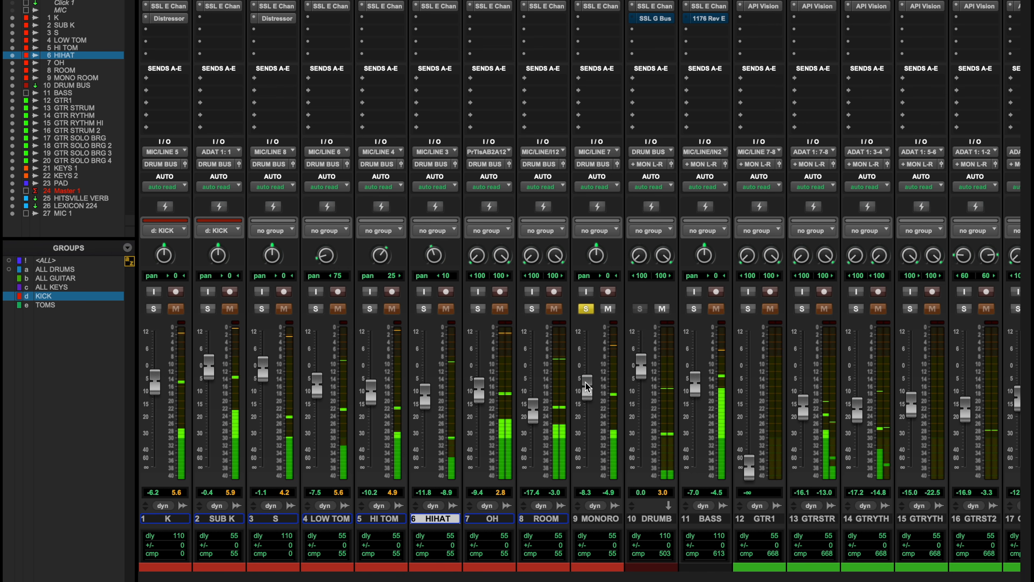
click(585, 308)
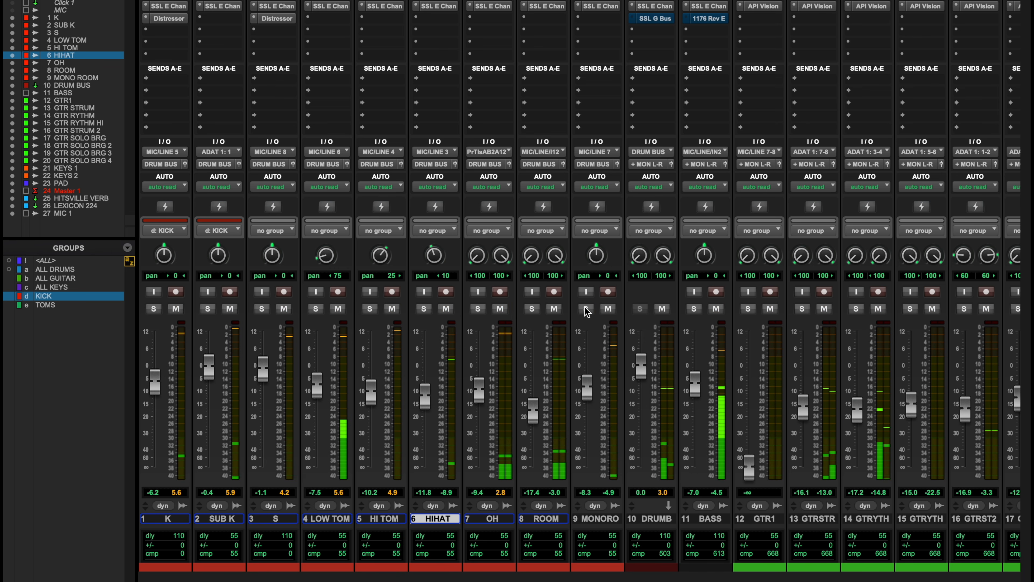
key(space)
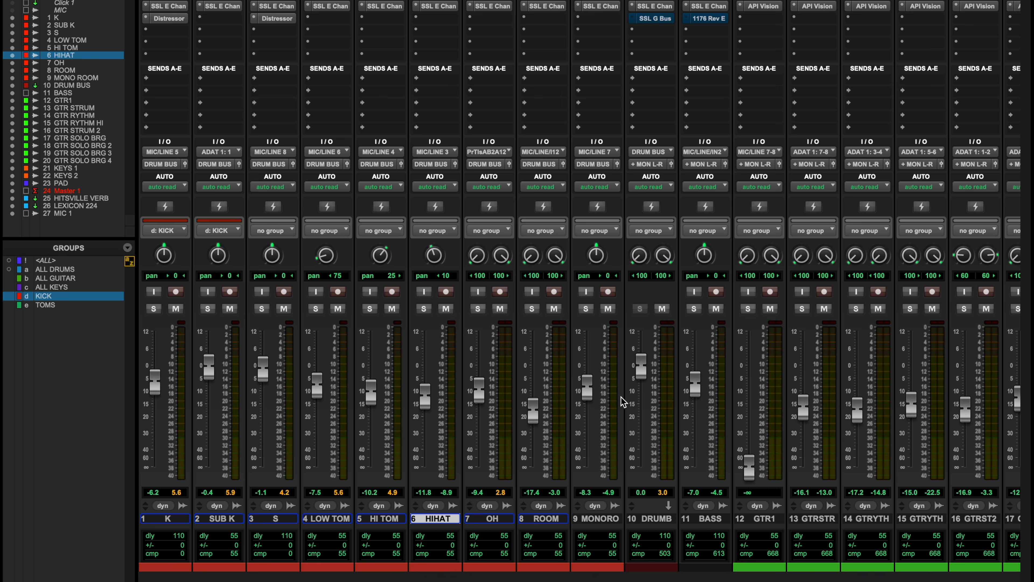
- Compare the mix with all drum tracks' SSL E Channel Strips and Distressors bypassed and active, using the ALL DRUMS group
key(a)
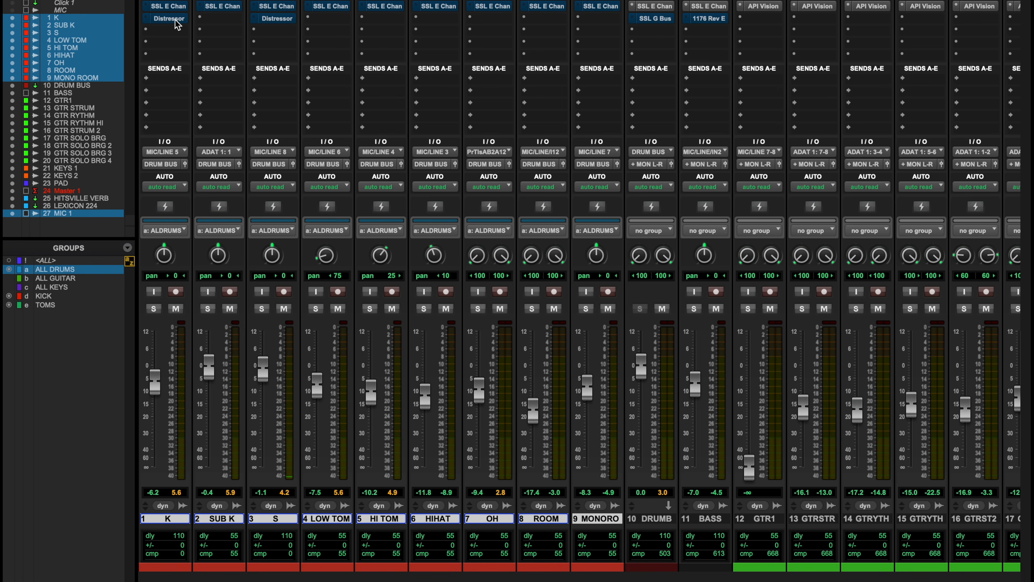
key(space)
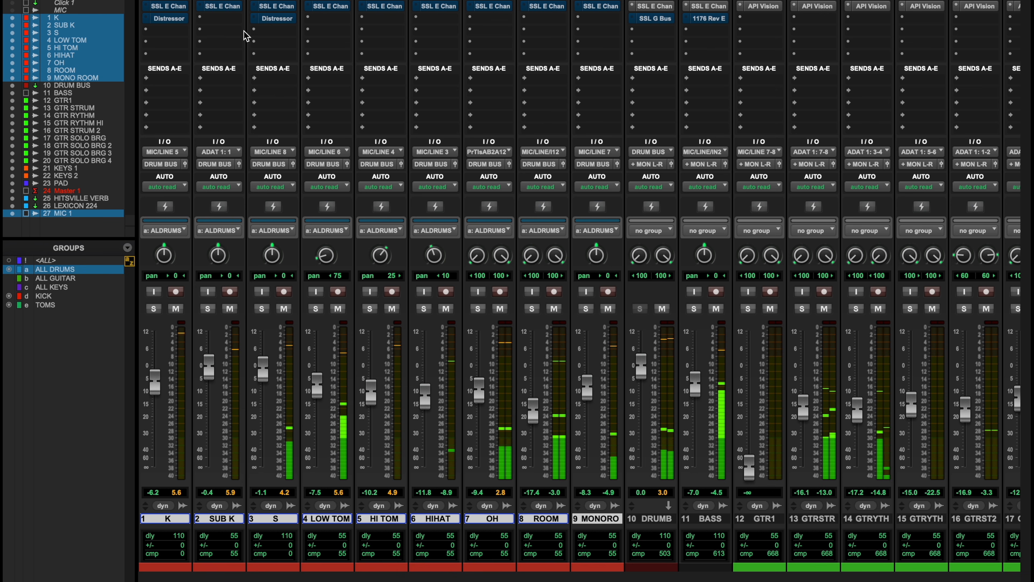
super+click(174, 20)
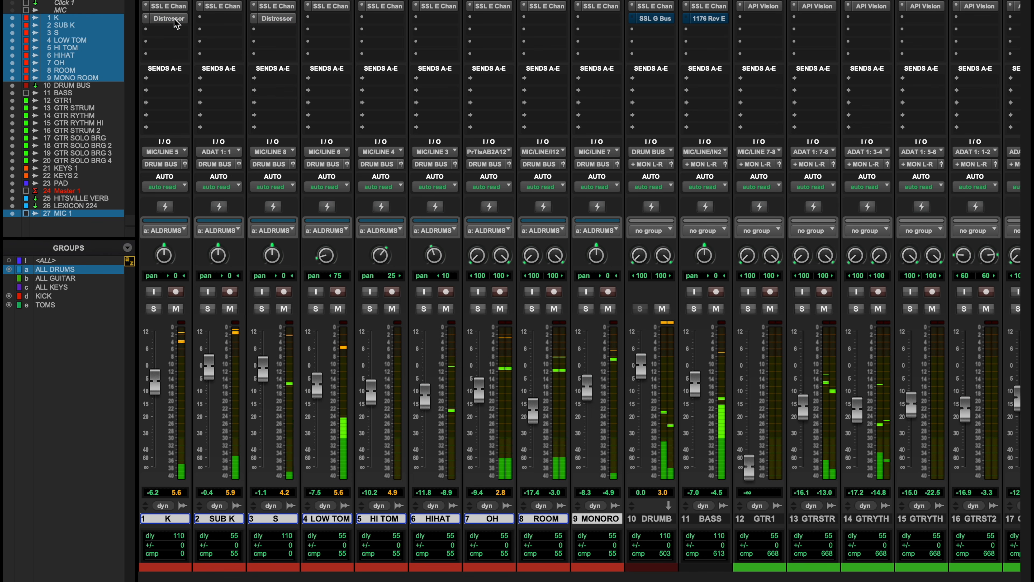
super+click(176, 7)
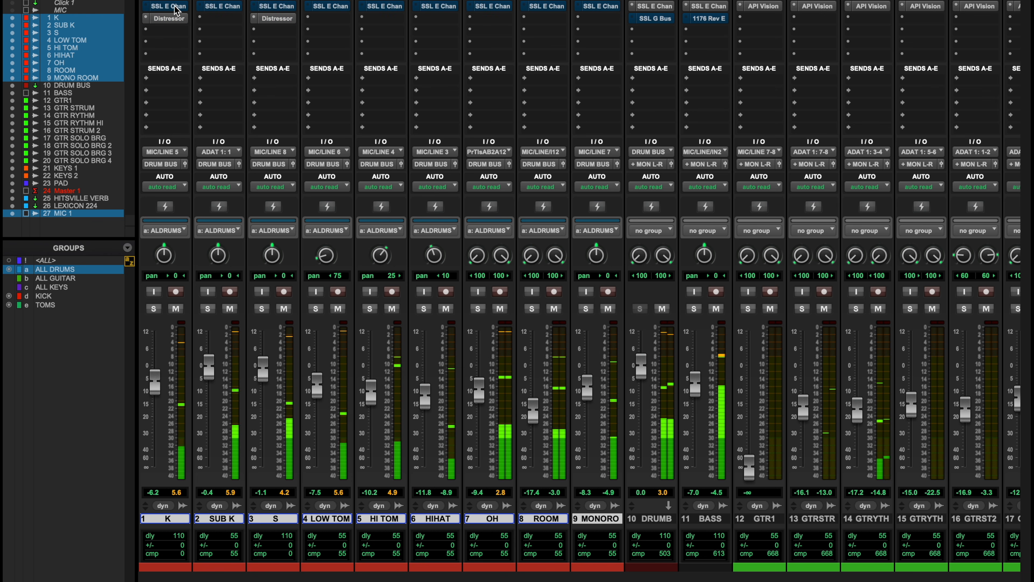
super+click(176, 18)
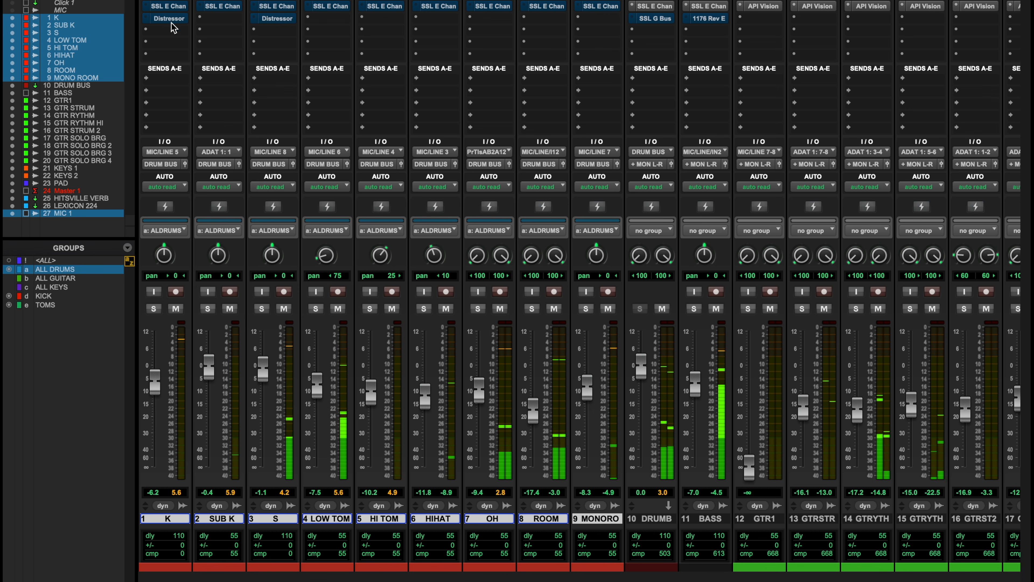
super+click(173, 6)
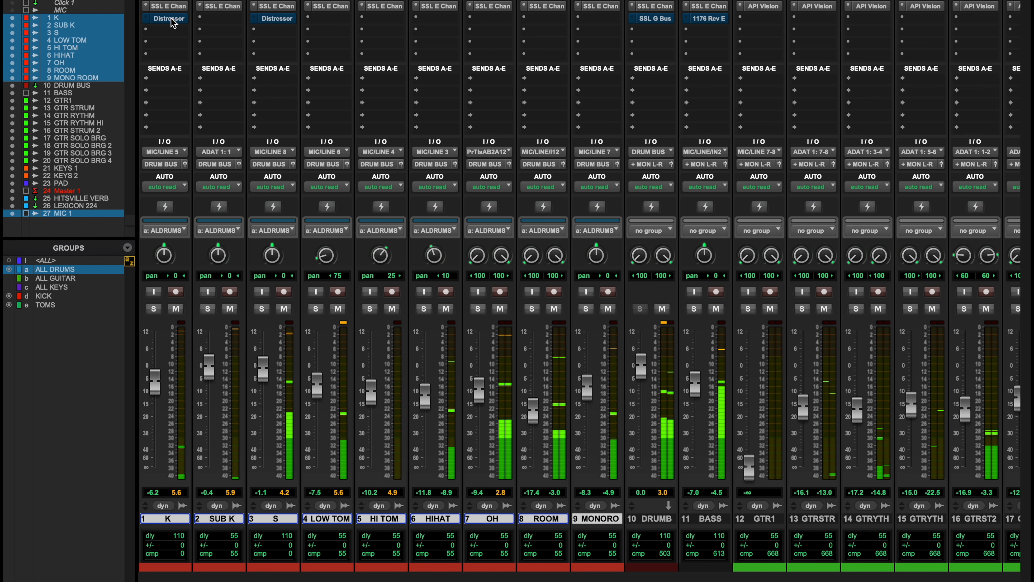
super+click(171, 18)
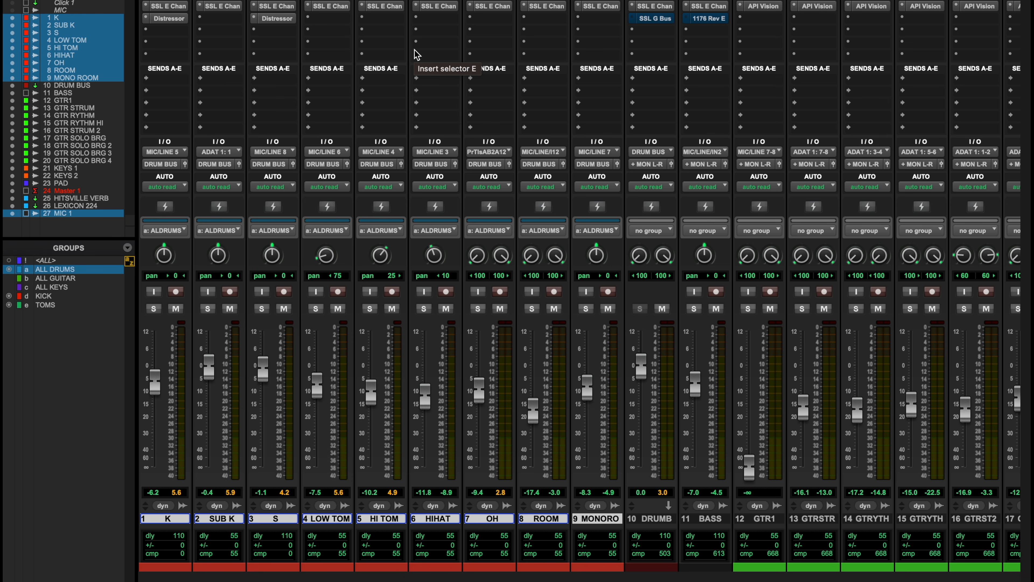
- Lower all drum faders together with the ALL DRUMS group enabled, bringing K to -8.6 dB during playback
key(a)
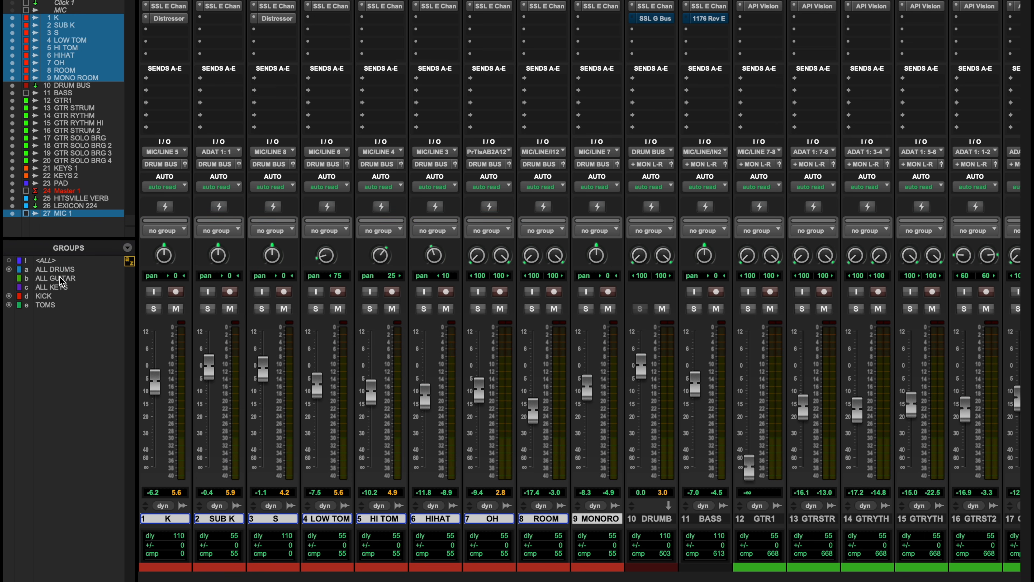
click(69, 270)
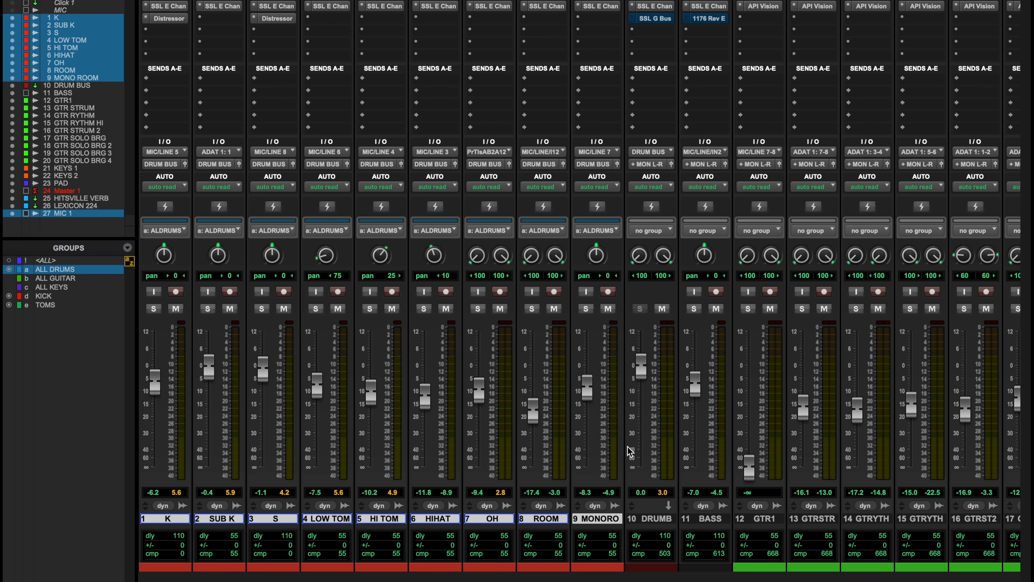
key(space)
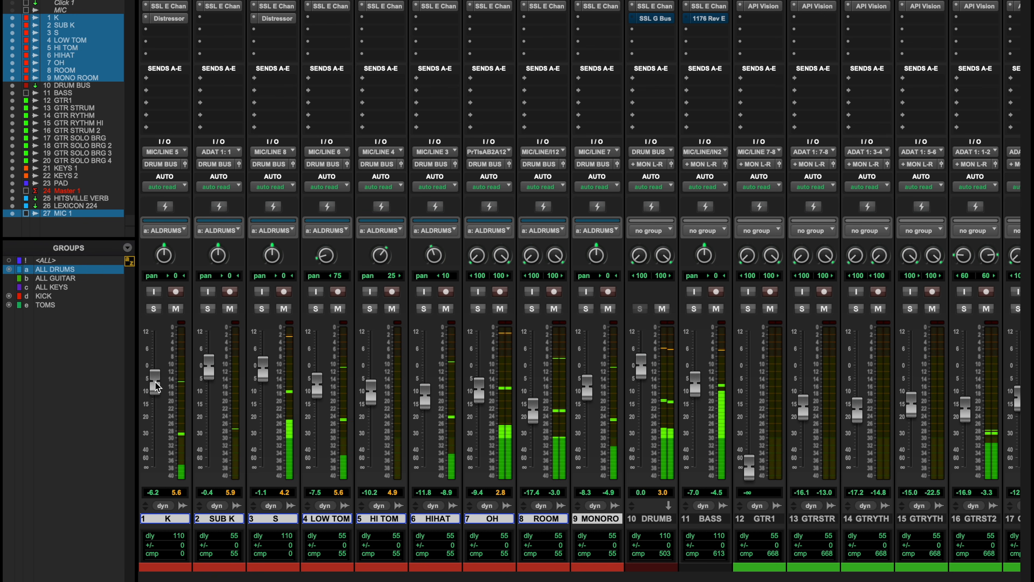
drag(156, 386, 156, 390)
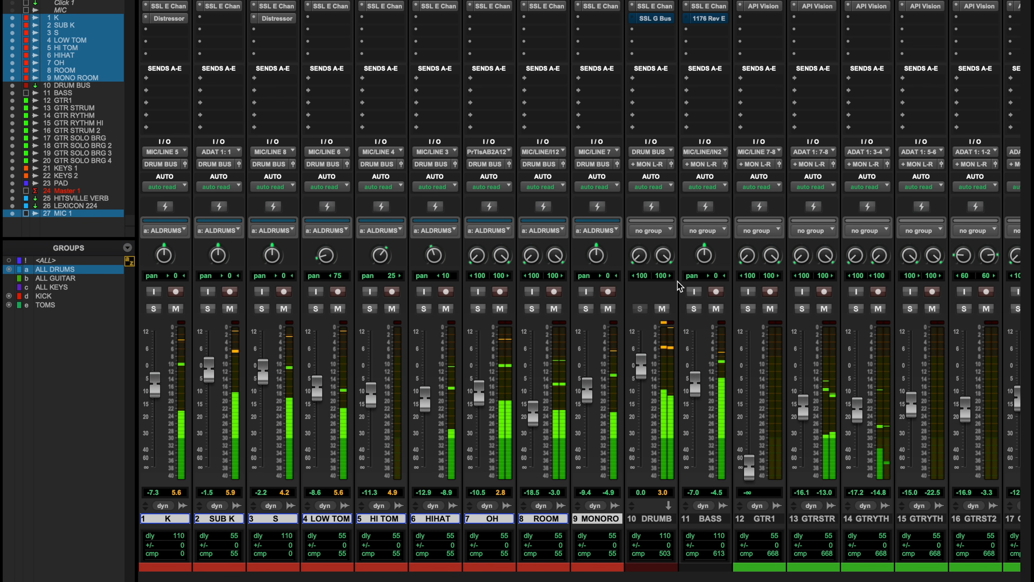
drag(157, 390, 159, 393)
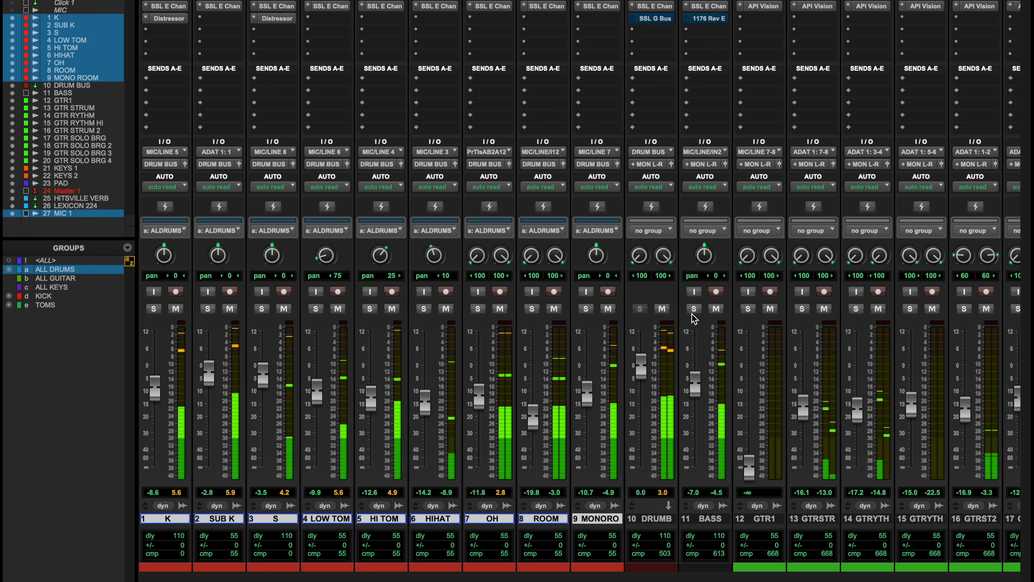
key(space)
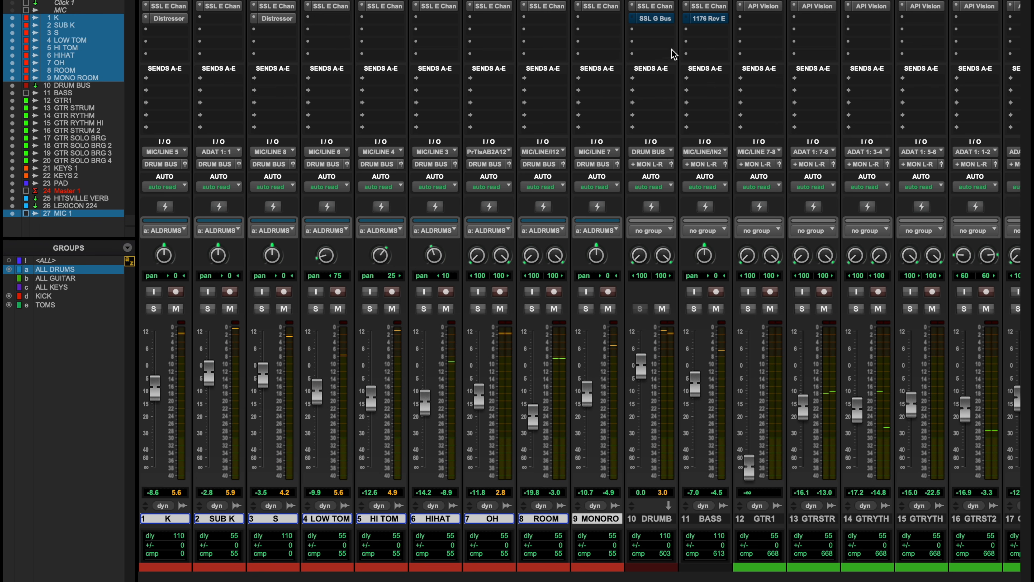
- Open DRUM BUS's SSL E Channel Strip, raise its high-pass filter and switch in its EQ during playback
click(662, 7)
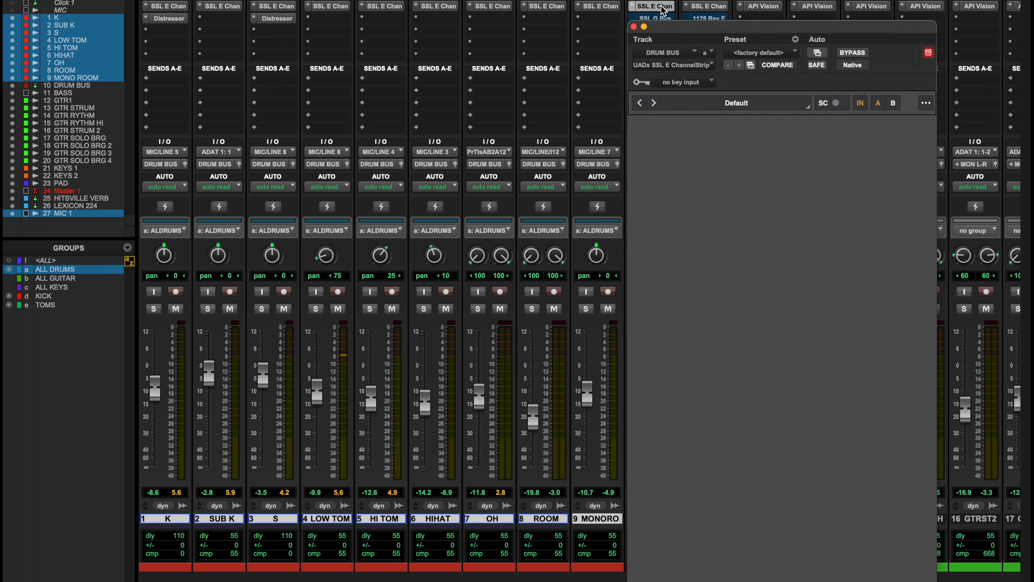
key(space)
drag(754, 27, 610, 15)
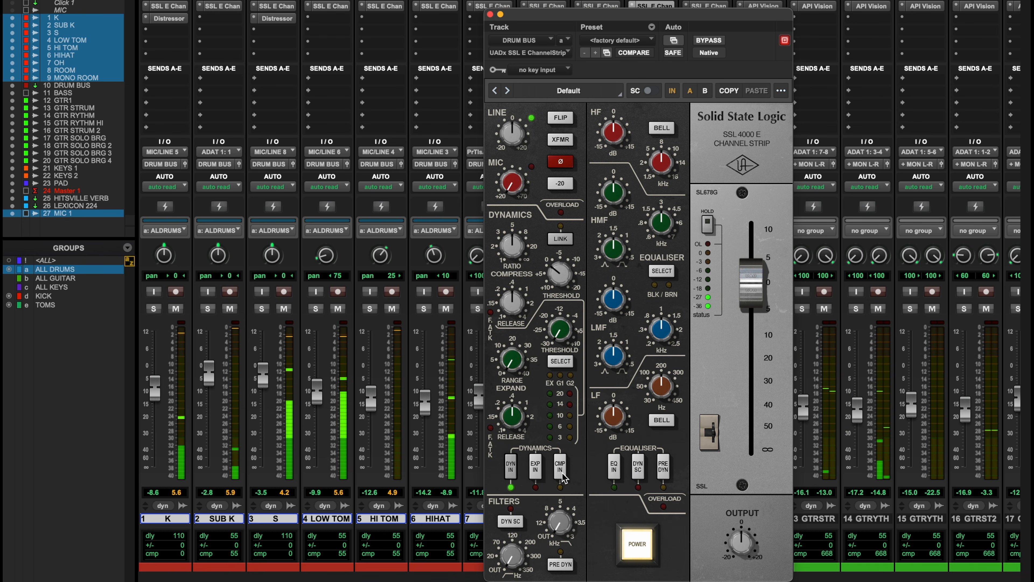
drag(515, 555, 526, 530)
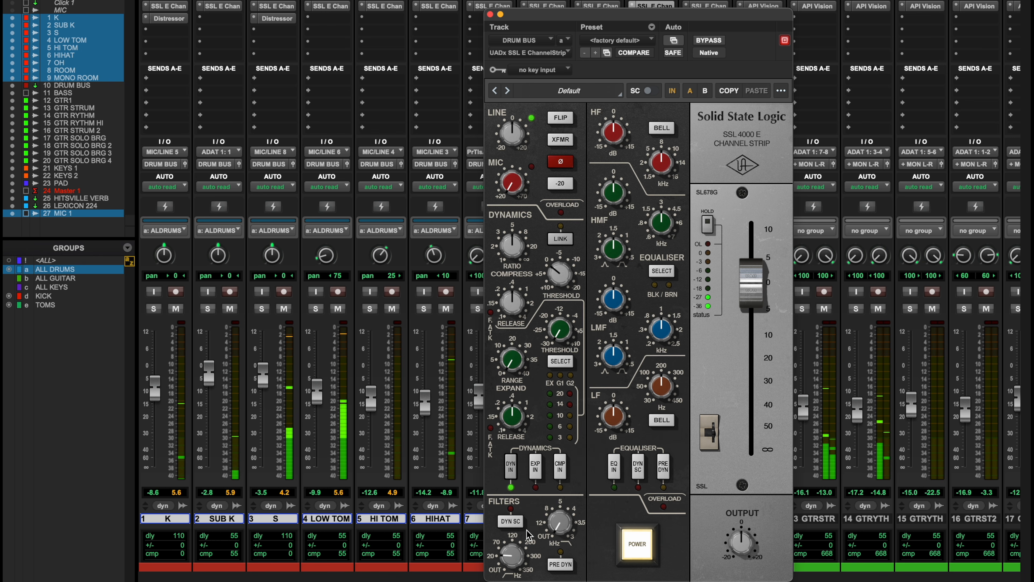
click(613, 469)
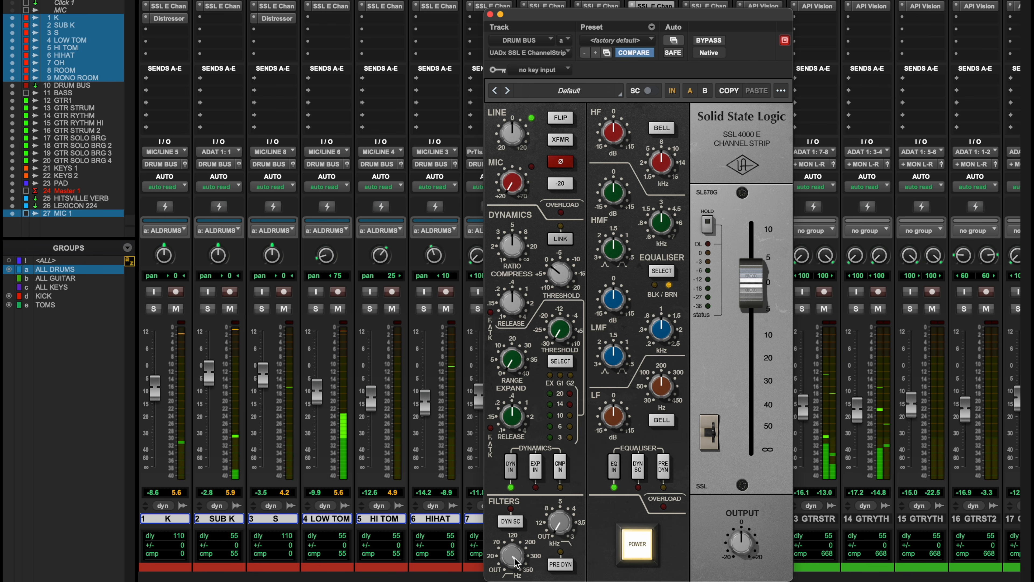
- Set DRUM BUS's high-pass filter to about 20 Hz, boost its LF band at a lower frequency, and compare with the EQ bypassed
drag(516, 554, 519, 530)
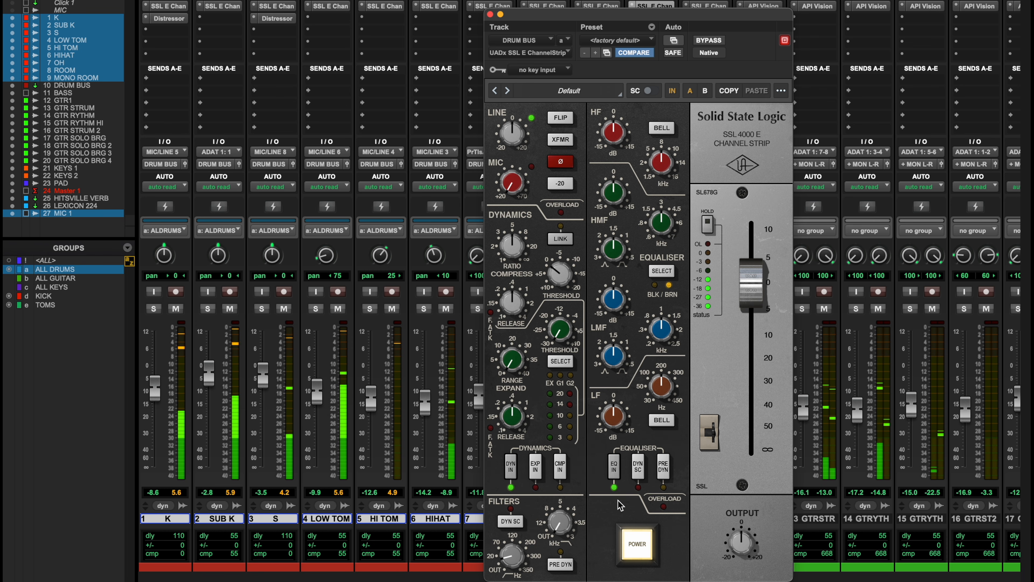
drag(661, 391, 623, 432)
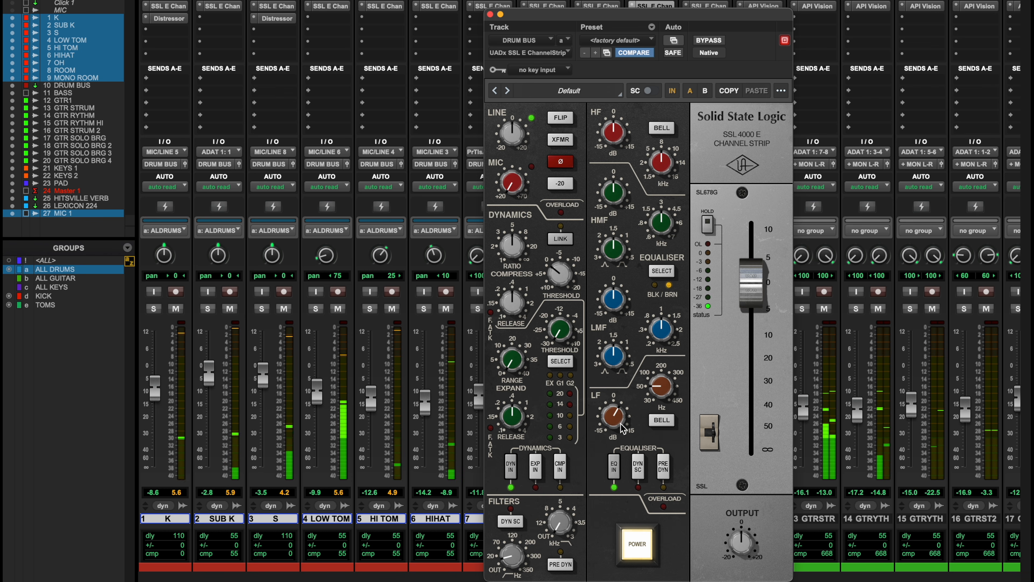
click(614, 468)
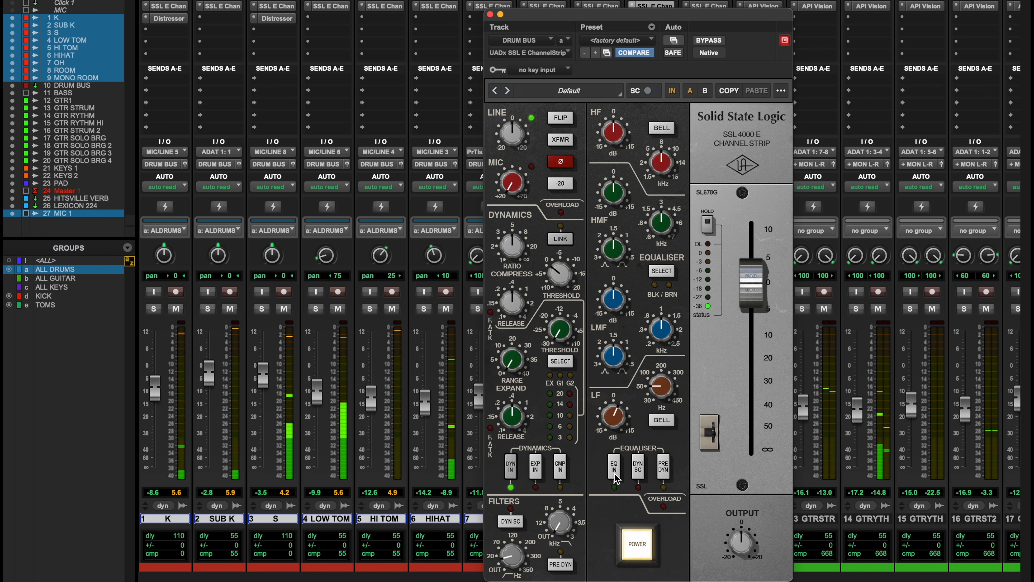
click(615, 468)
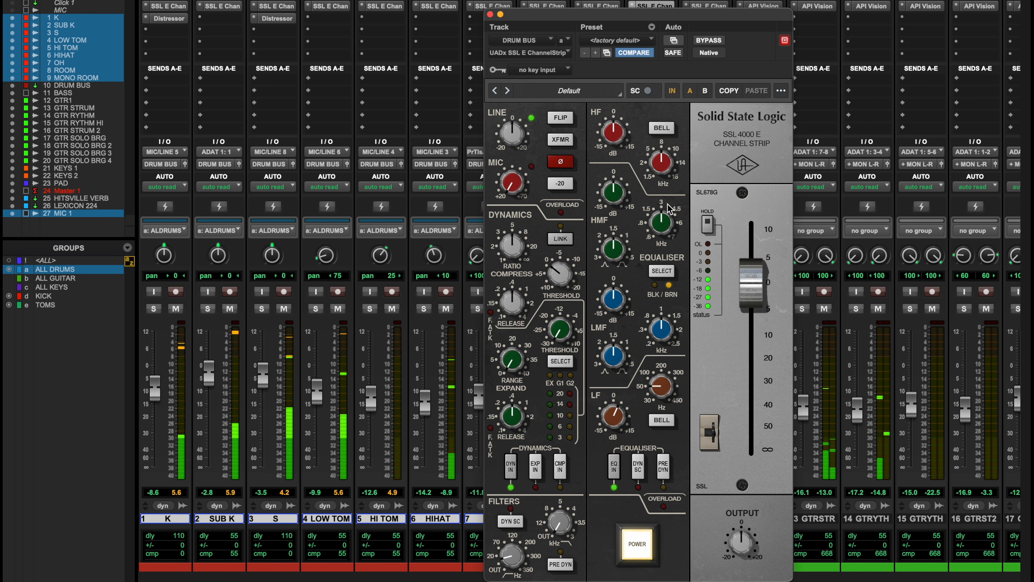
- Boost DRUM BUS's HMF band at a lower frequency and sweep the LMF band to cut slightly below 1 kHz
drag(661, 222, 628, 179)
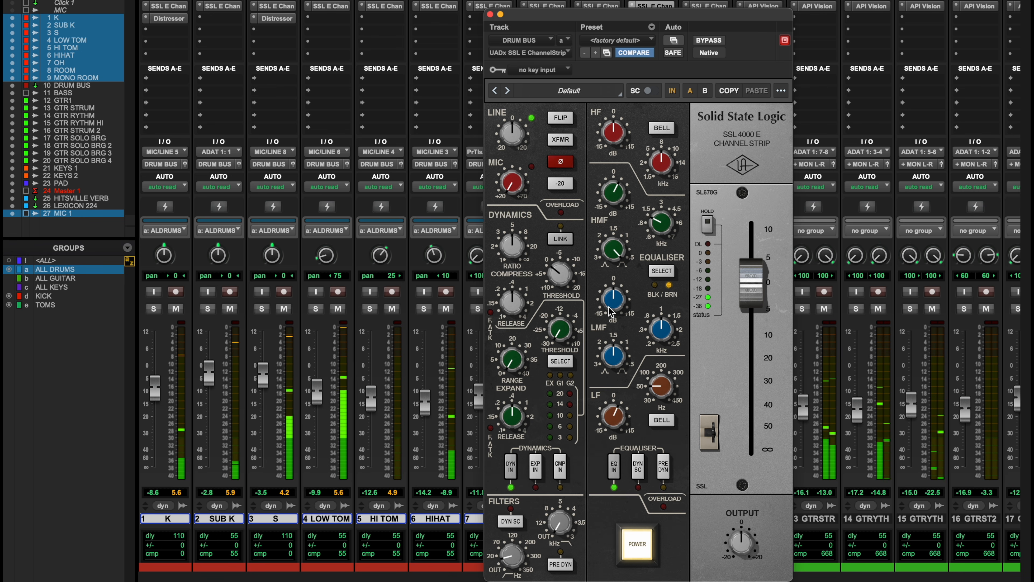
drag(610, 306, 621, 281)
mouse_move(662, 335)
mouse_down()
mouse_move(666, 353)
mouse_move(662, 343)
mouse_up()
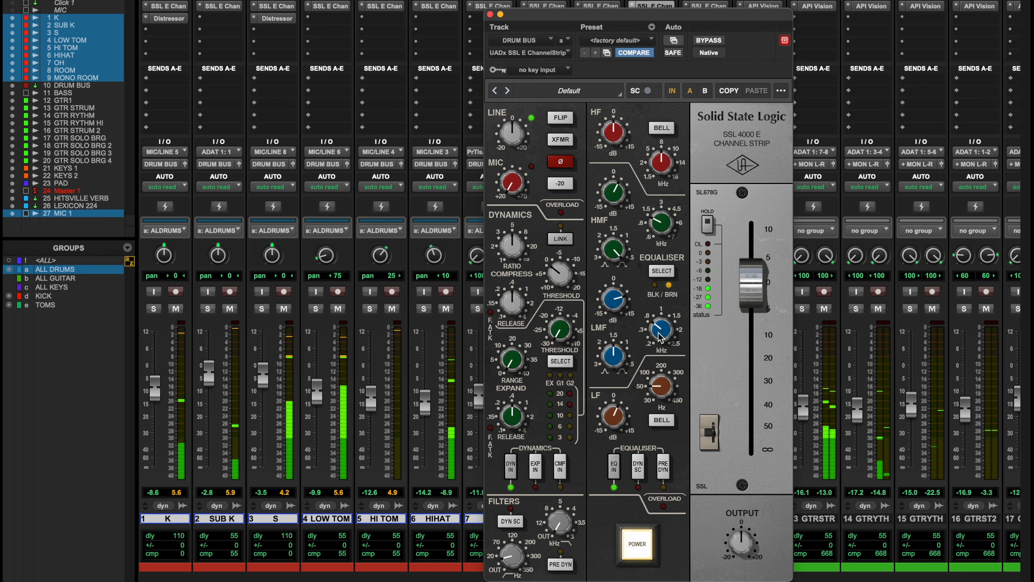
drag(659, 336, 659, 331)
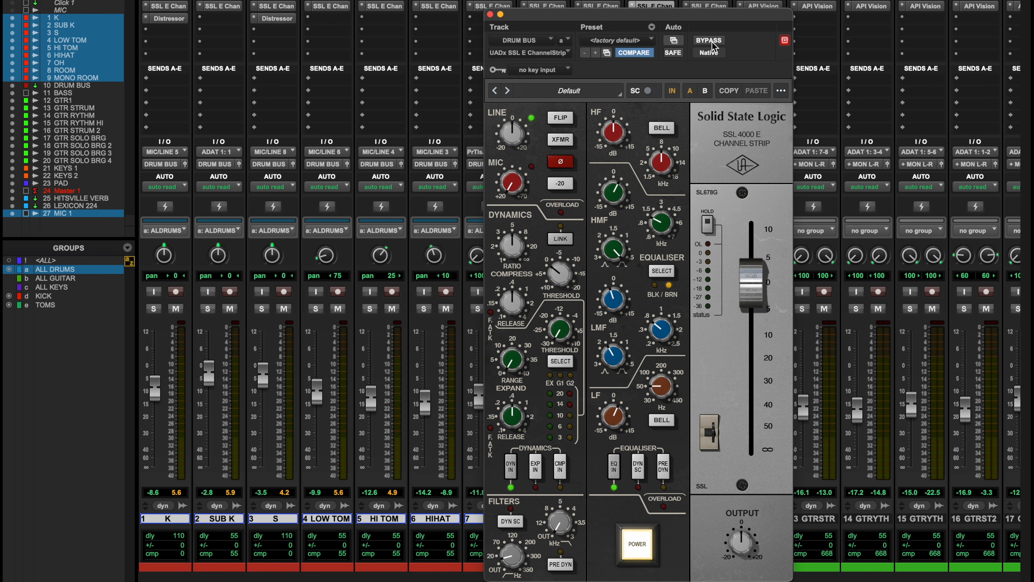
- Open DRUM BUS's SSL G Bus Compressor and, during playback, set its release to .6 s and its attack to 10 ms
drag(695, 16, 530, 17)
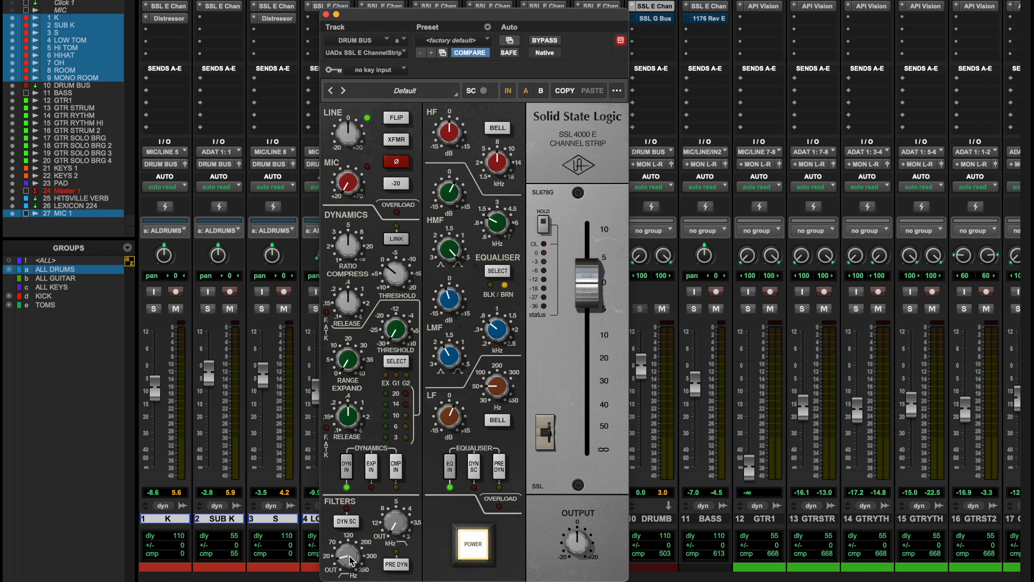
click(649, 21)
key(space)
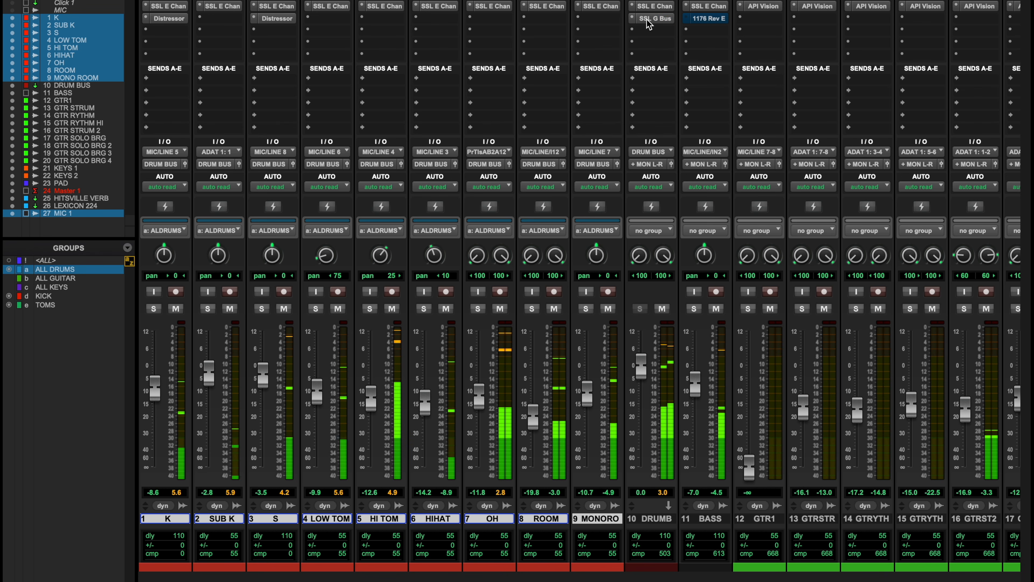
click(650, 19)
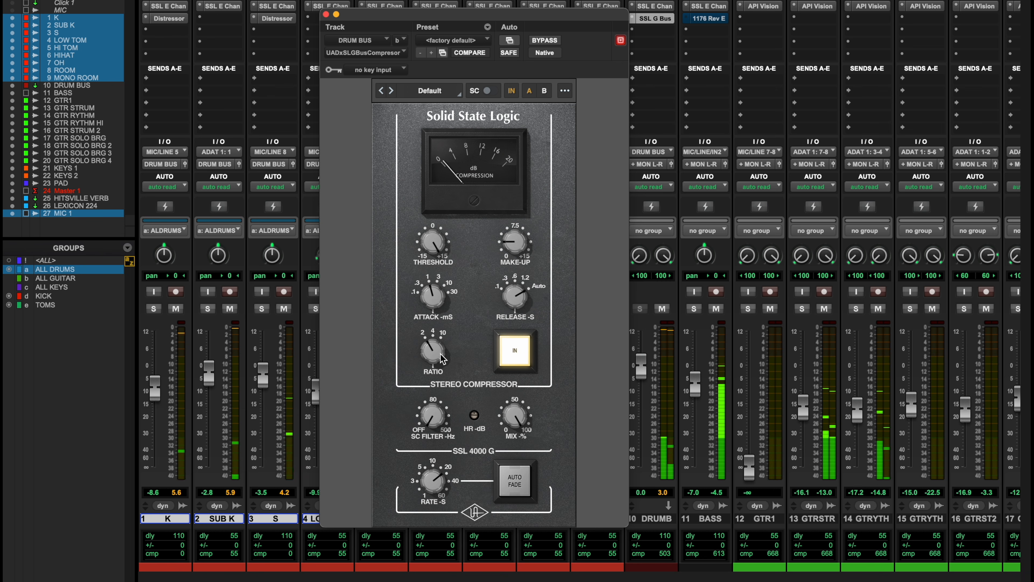
drag(517, 301, 520, 355)
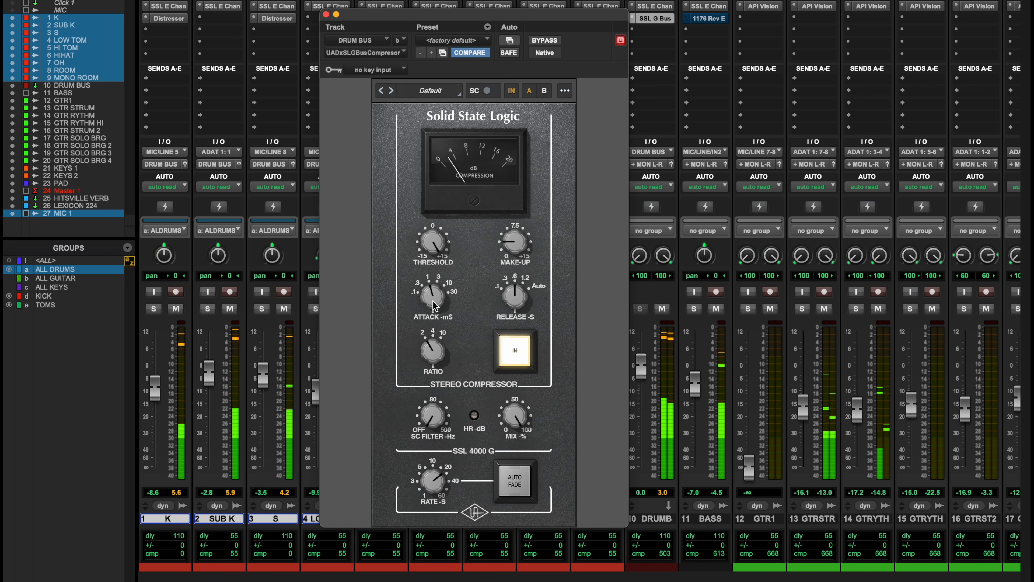
drag(435, 305, 452, 270)
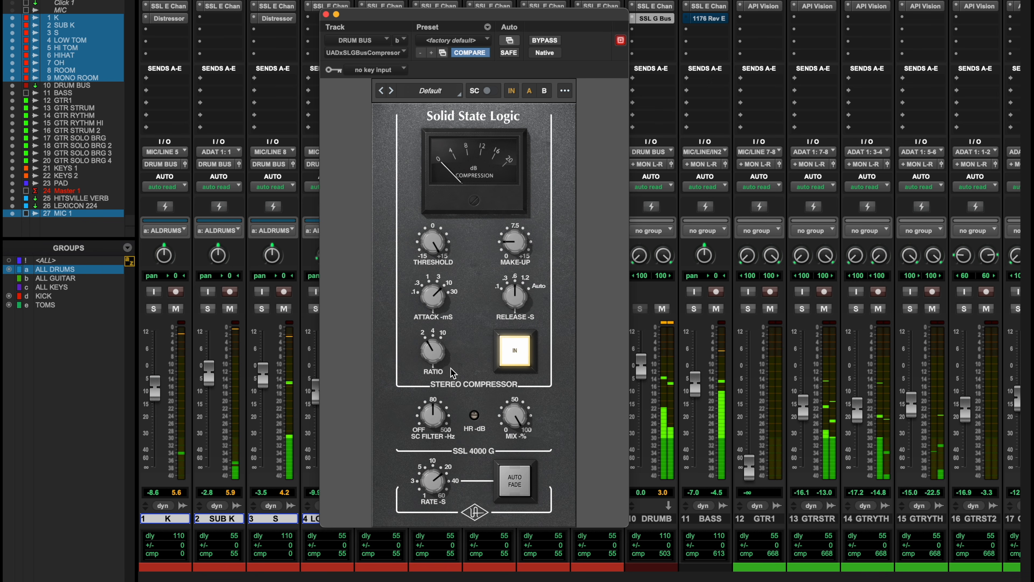
- Lower the drum bus compressor's threshold, raise its side-chain filter slightly above 80 Hz, and compare it switched out and in
drag(437, 249, 441, 284)
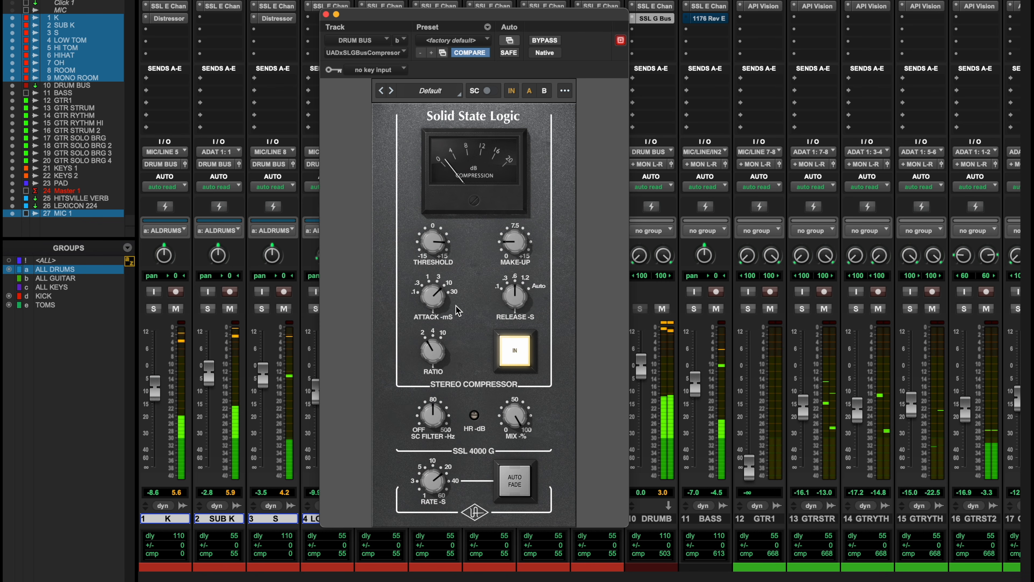
mouse_move(444, 420)
mouse_down()
mouse_move(452, 393)
mouse_move(437, 445)
mouse_move(441, 404)
mouse_up()
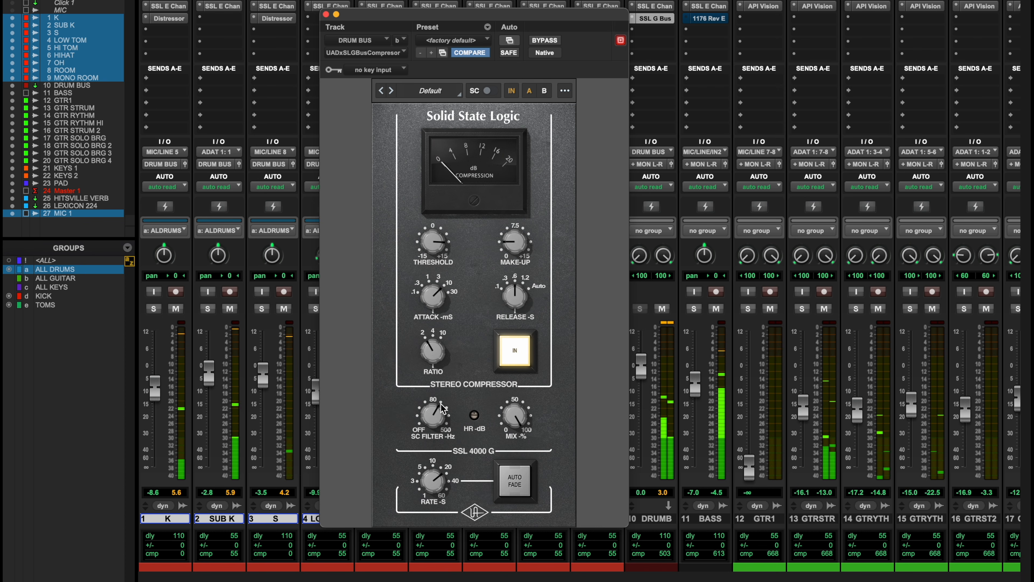
click(514, 354)
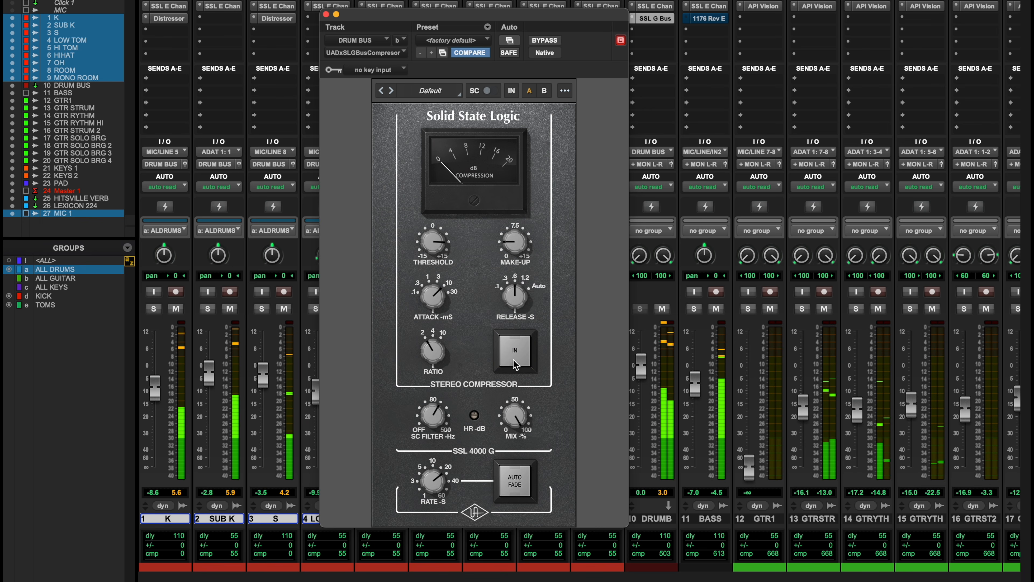
click(514, 355)
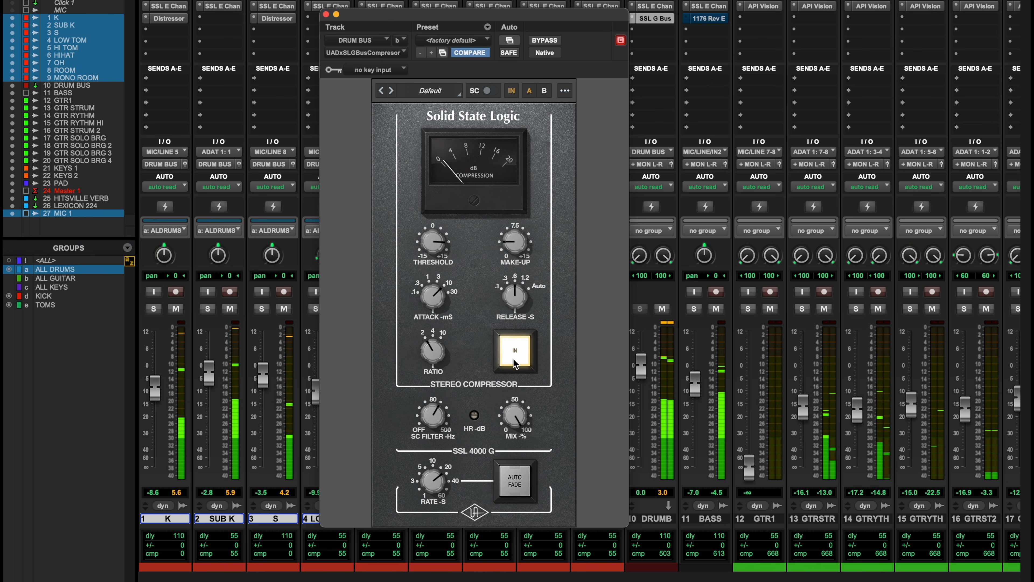
- Match the drum bus compressor's make-up gain to the uncompressed level, comparing it switched in and out
click(523, 346)
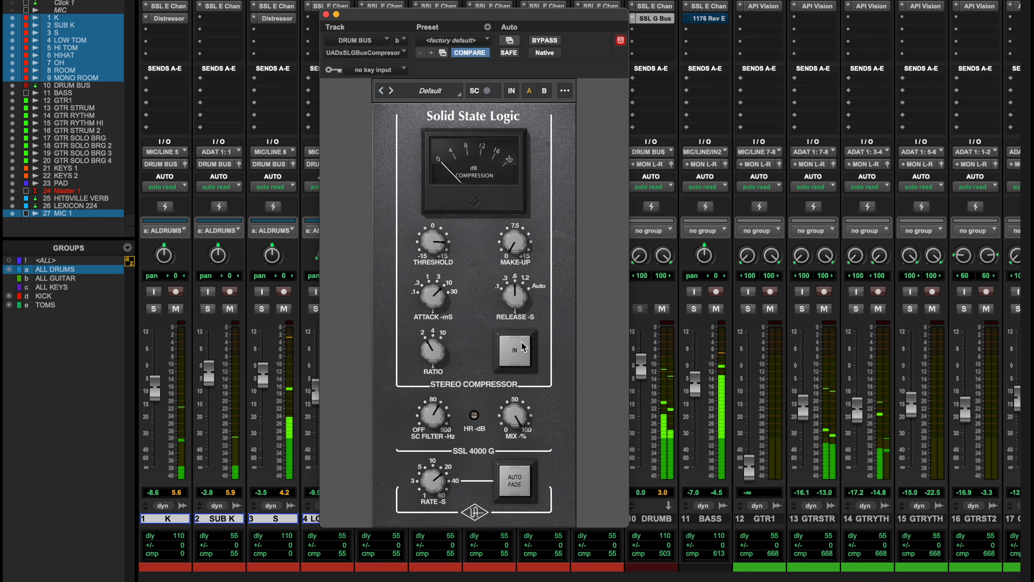
click(523, 347)
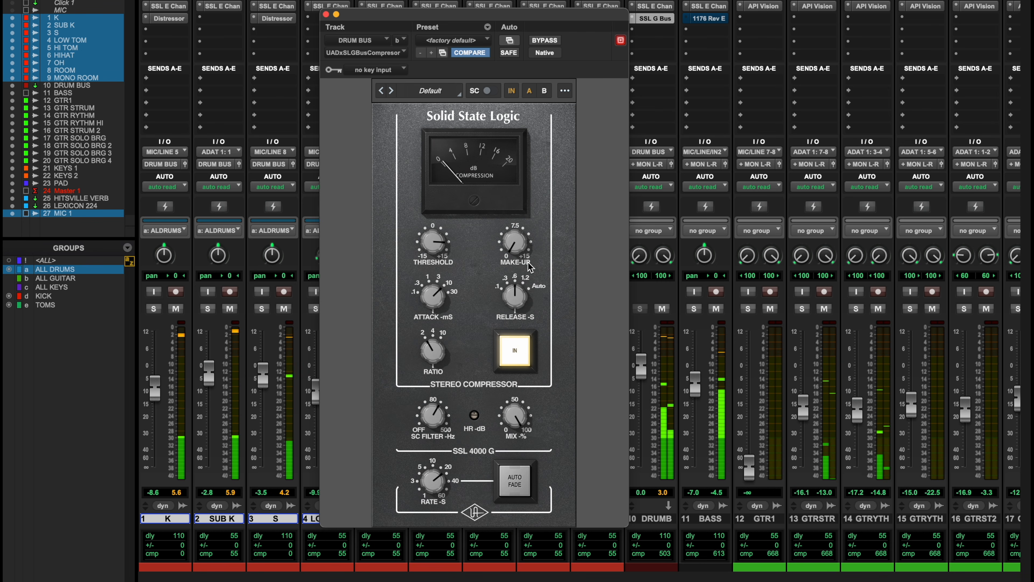
drag(517, 242, 517, 235)
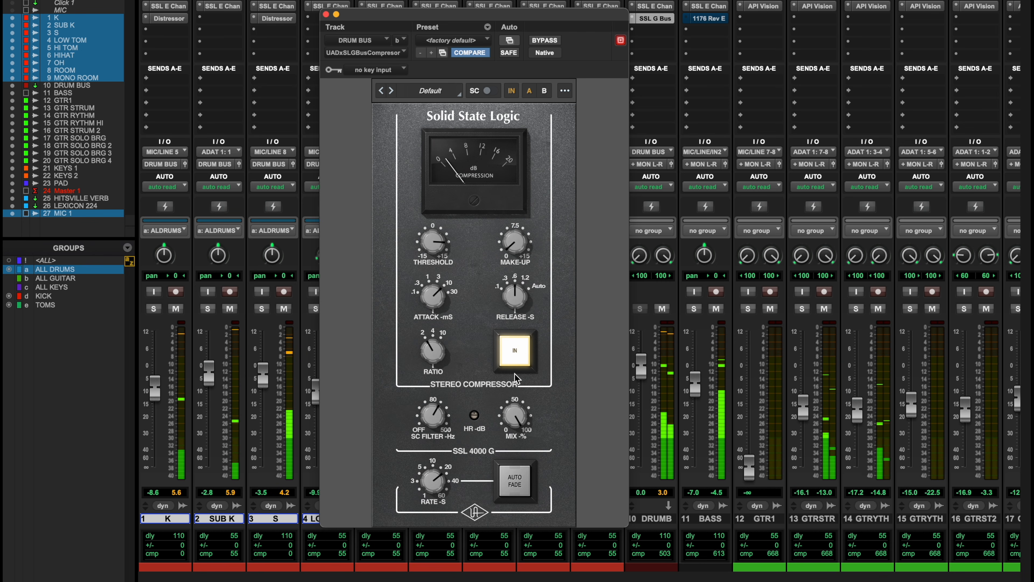
click(515, 361)
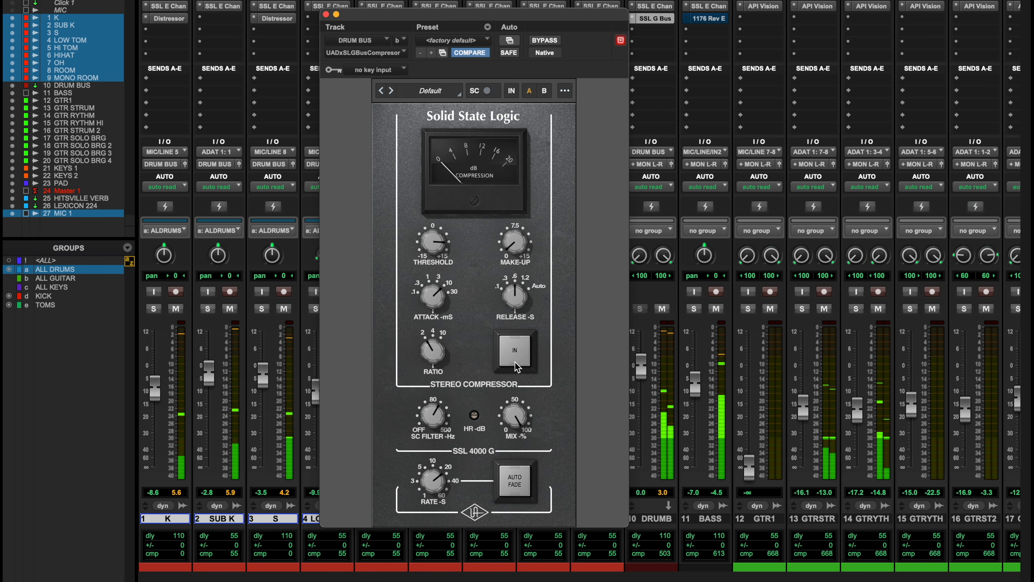
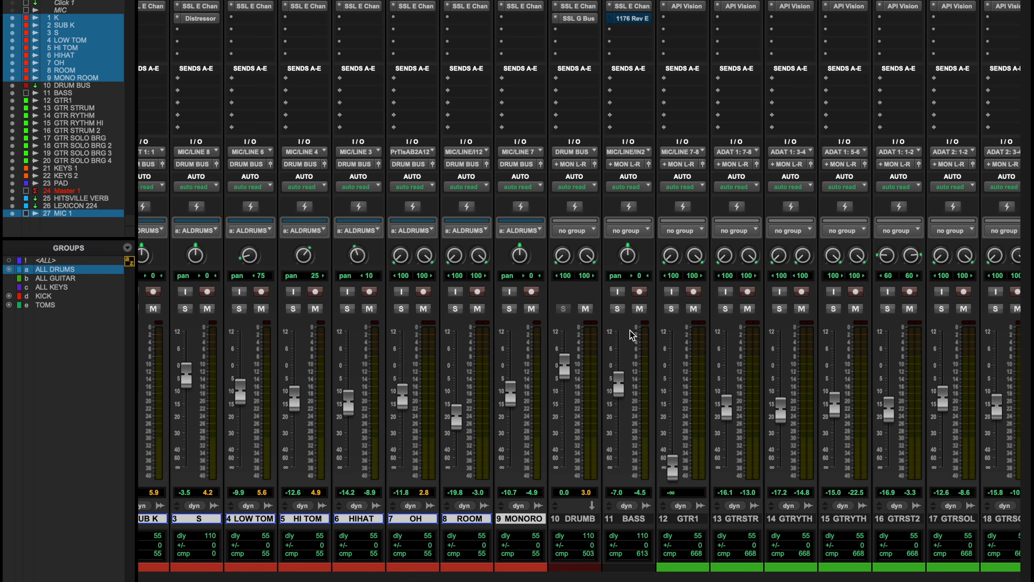
- Raise the BASS fader to -5.7 dB during playback
key(space)
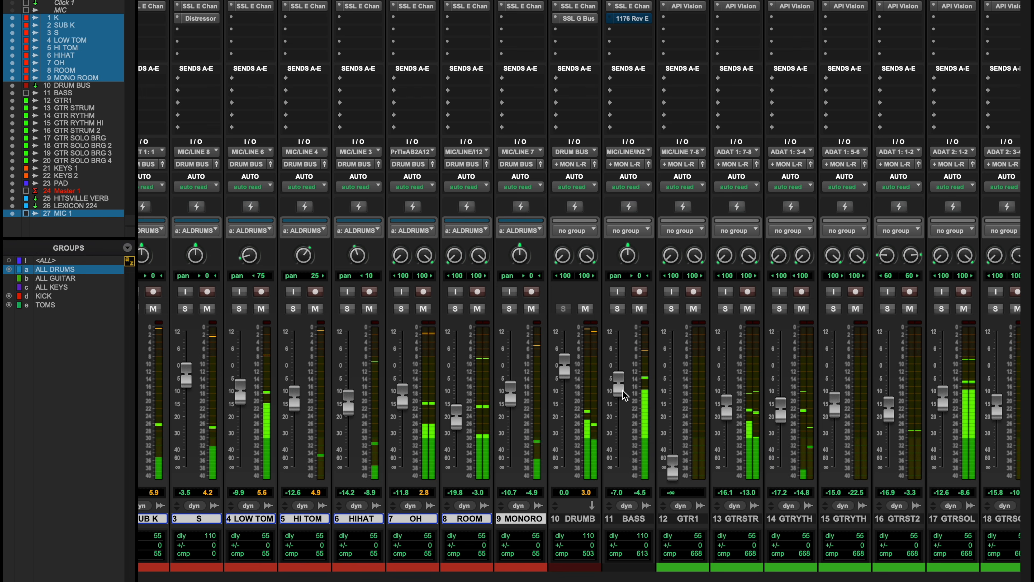
drag(622, 390, 621, 386)
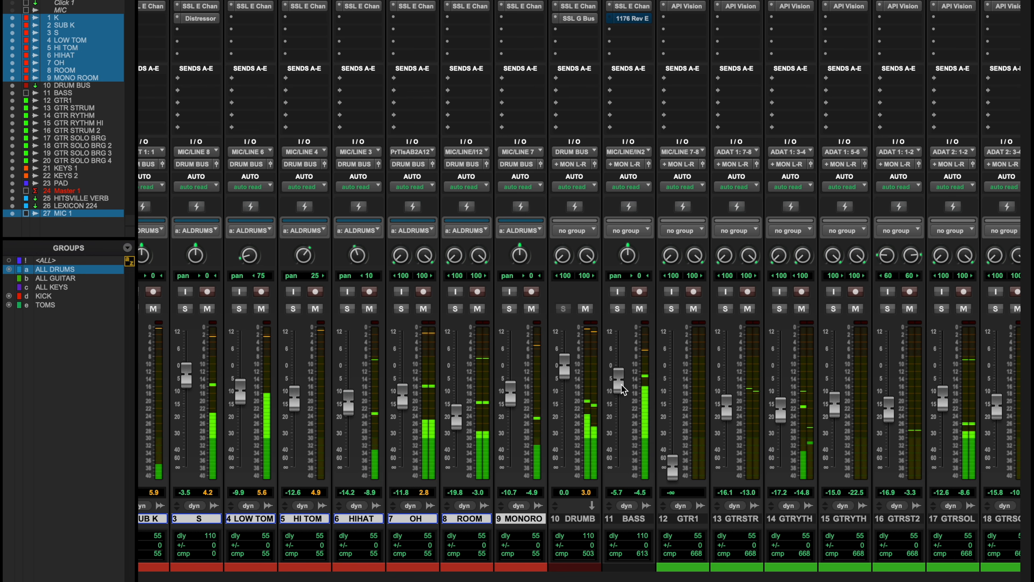
key(space)
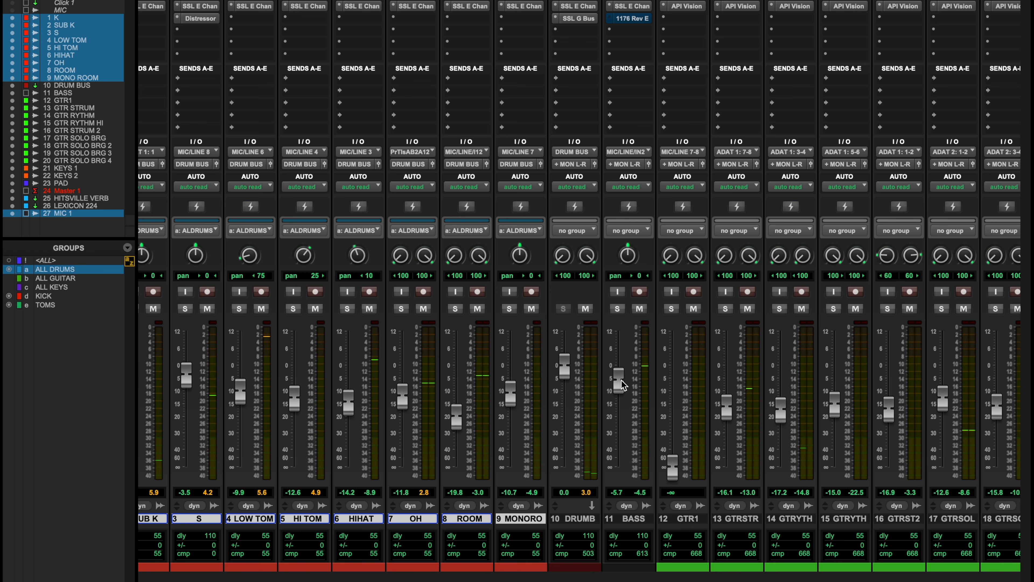
key(space)
- On BASS's SSL E Channel Strip, flip to the mic input, toggle XFMR and raise the mic gain
click(629, 5)
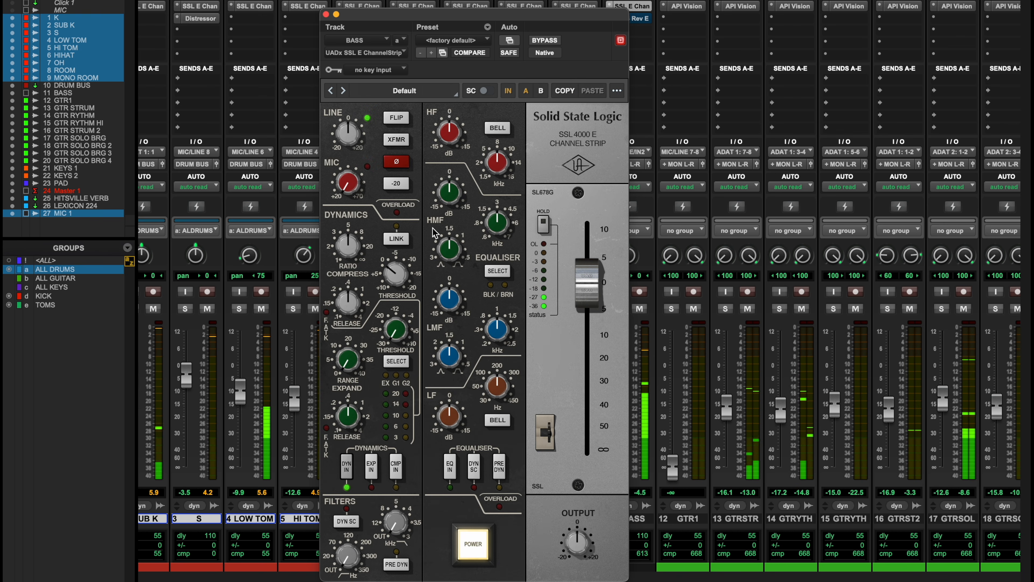
key(space)
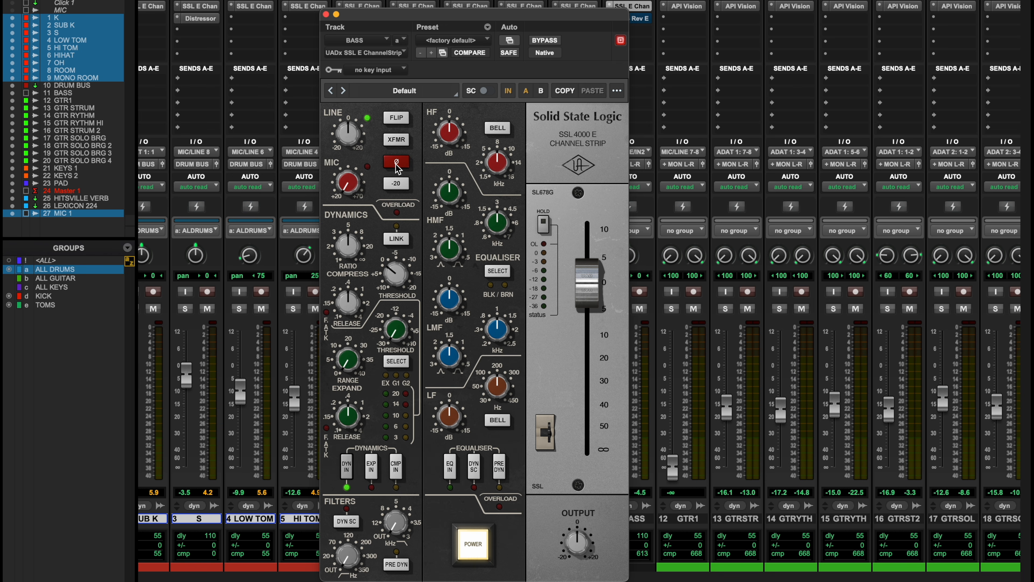
click(402, 119)
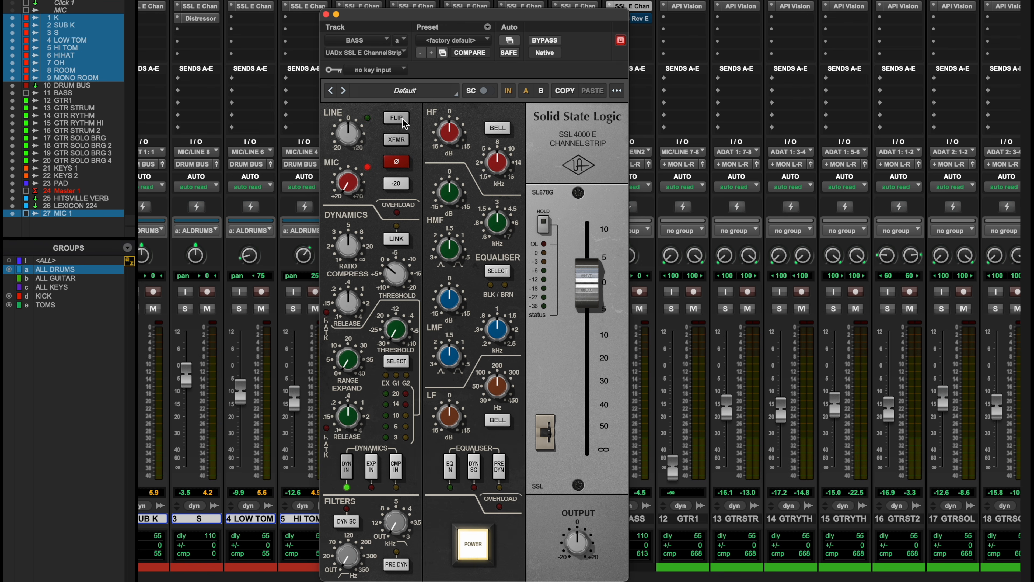
click(399, 140)
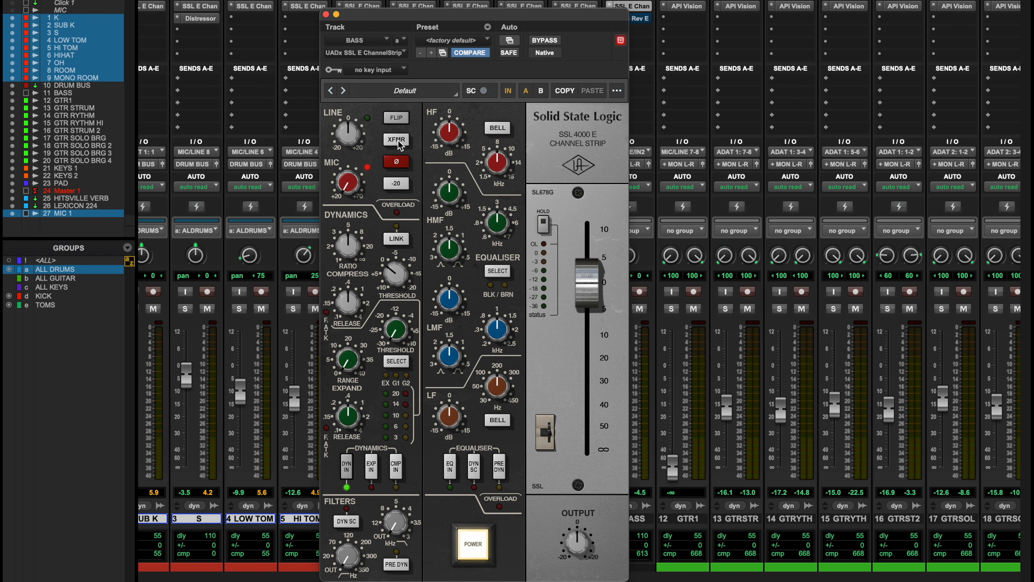
click(399, 141)
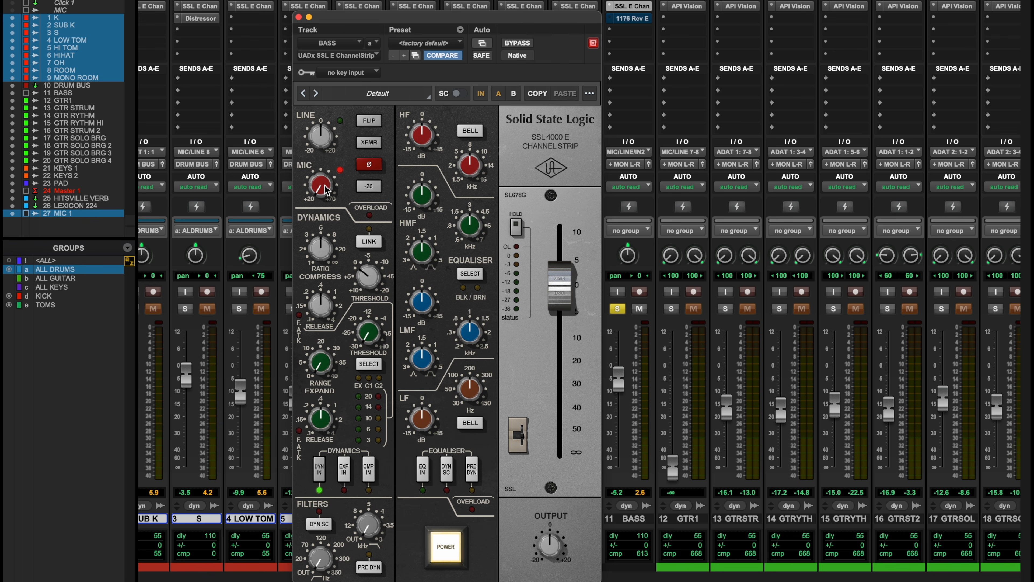
drag(306, 180, 324, 161)
- Compare the soloed BASS with its SSL E Channel Strip bypassed and active
click(514, 43)
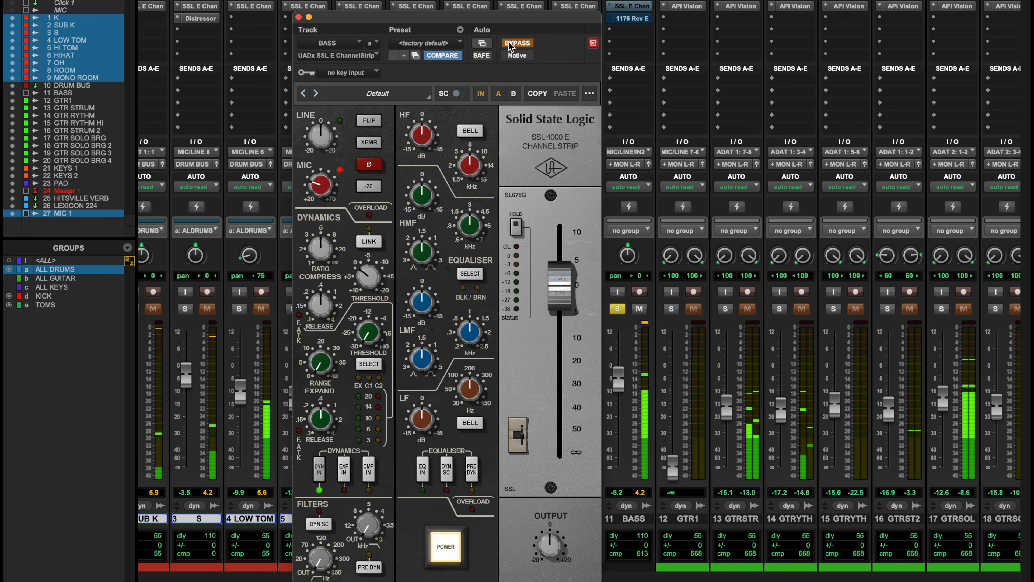
click(511, 43)
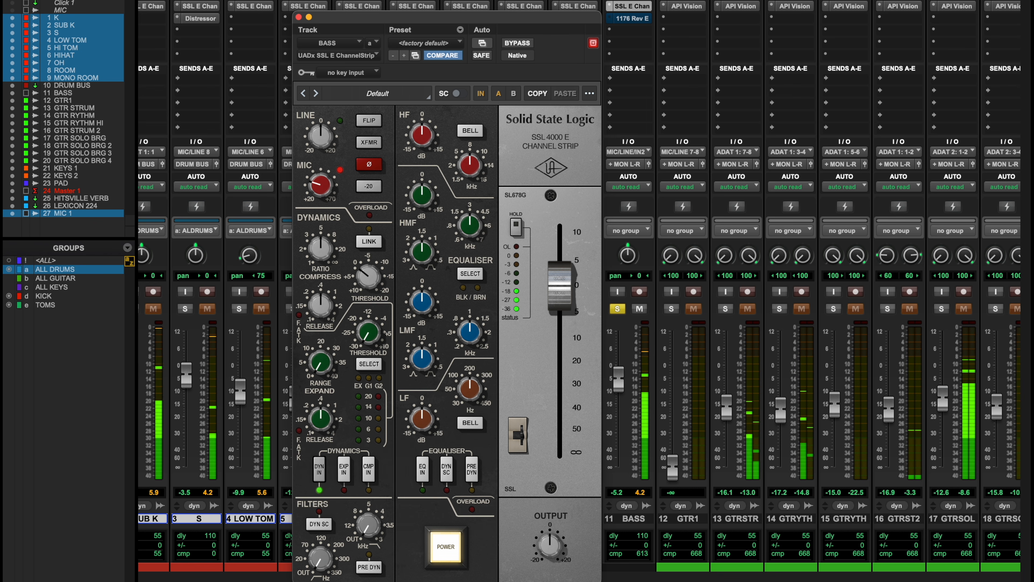
click(525, 43)
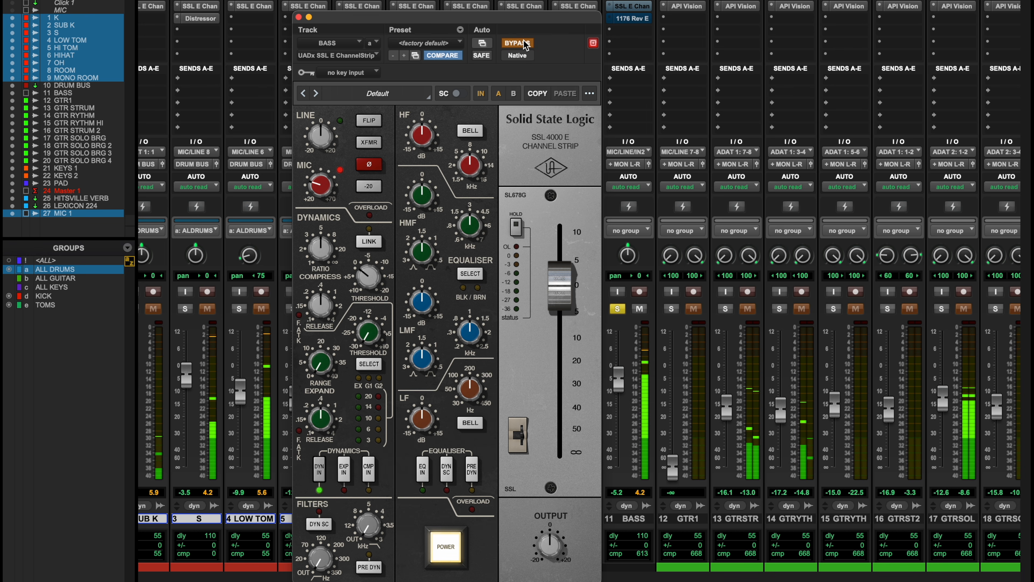
click(525, 43)
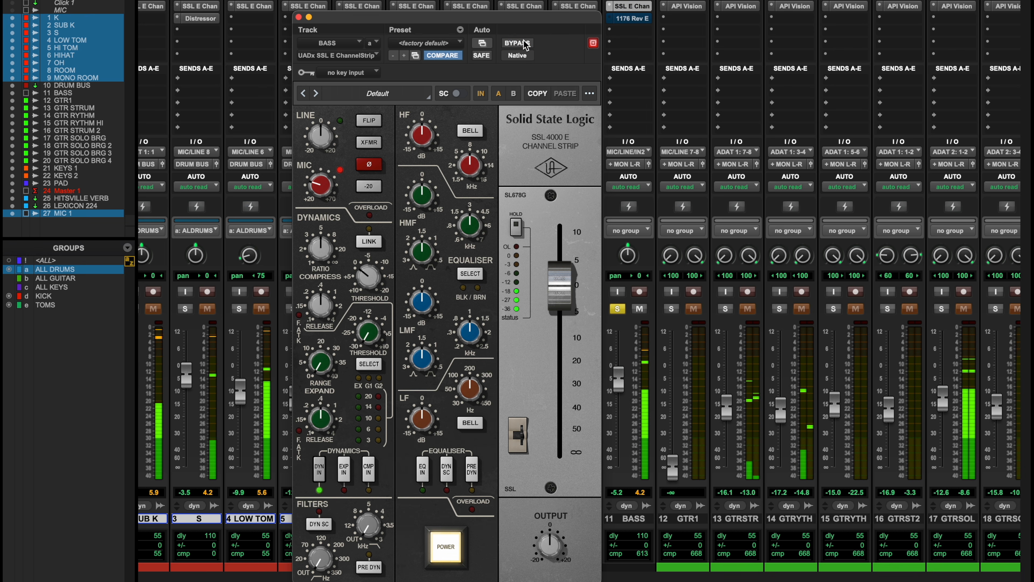
click(525, 42)
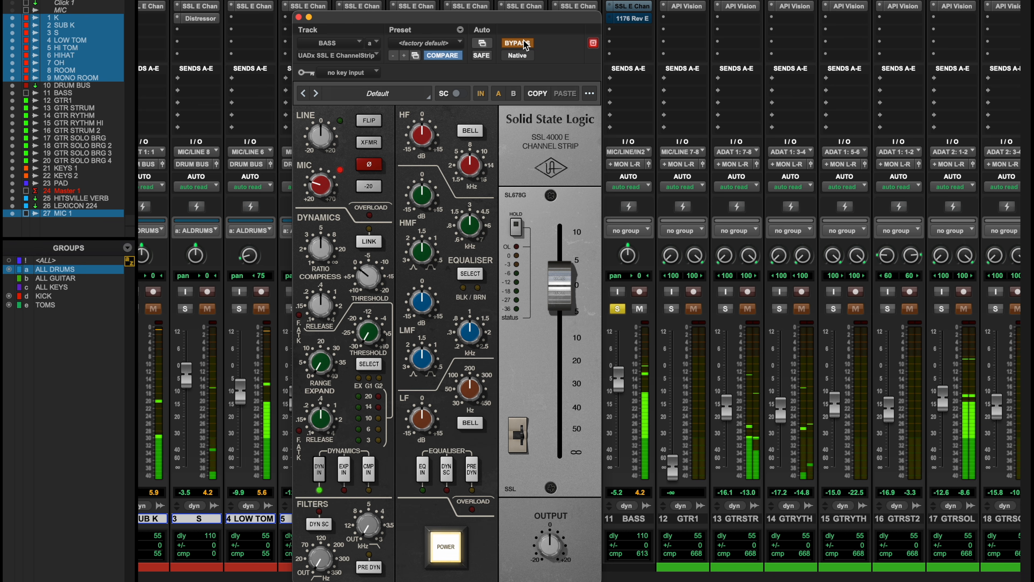
click(525, 43)
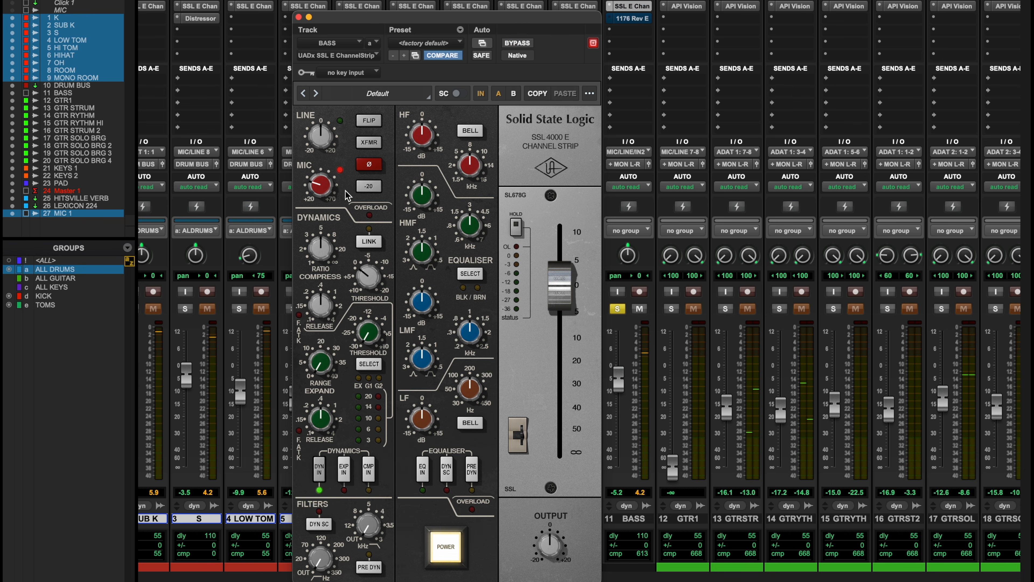
- Check BASS with its SSL E Channel Strip bypassed and active, and lower the plug-in's fader to about -20 dB
click(526, 43)
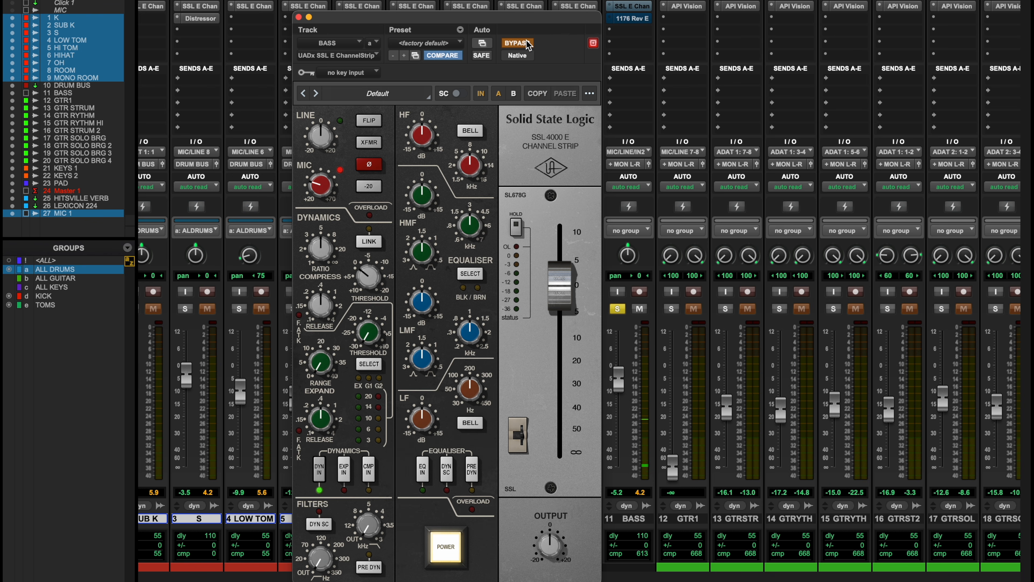
click(526, 43)
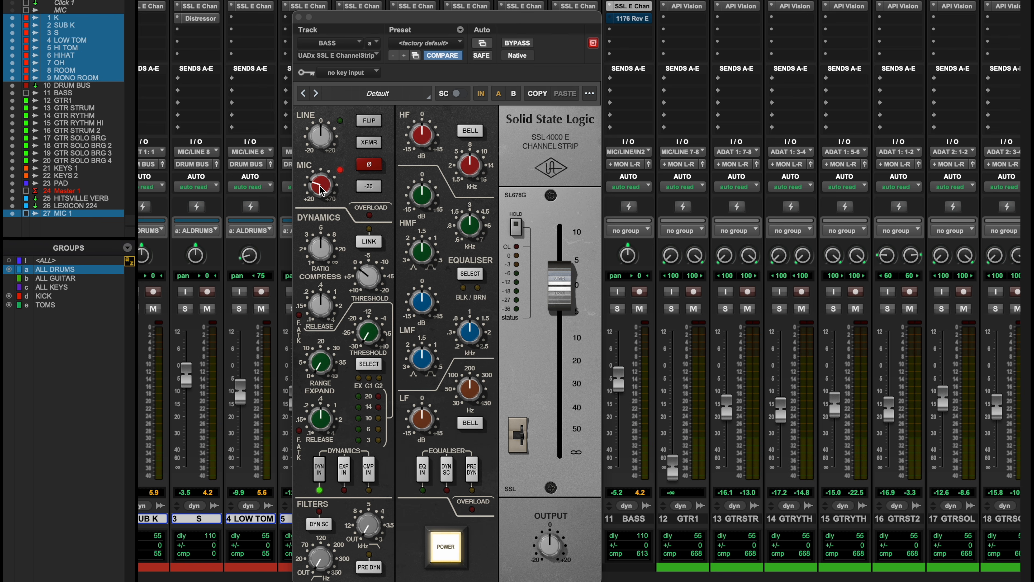
drag(564, 302, 560, 369)
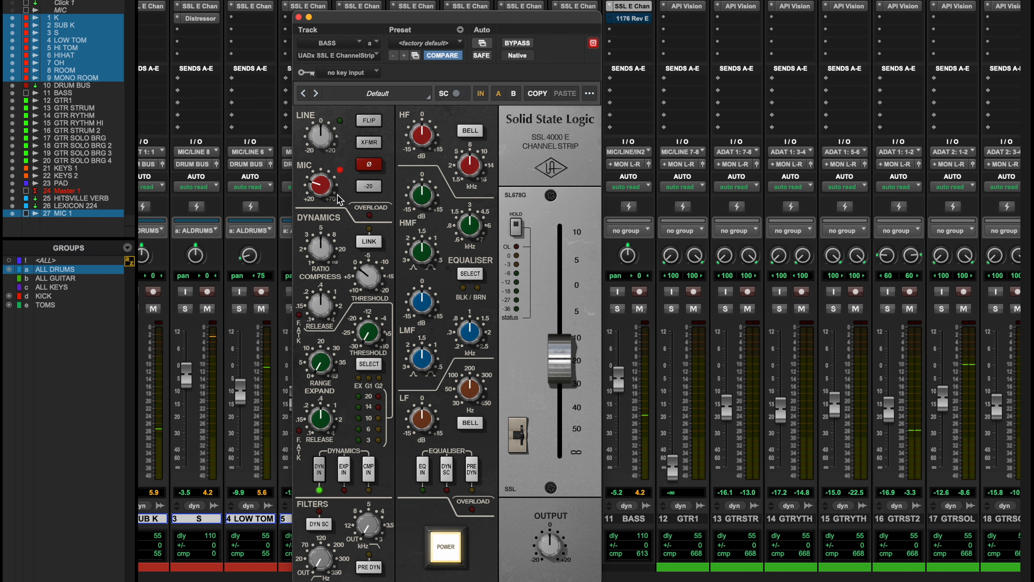
- Increase the mic gain on BASS's channel strip to overdrive the input, checking the bass in and out of solo
click(617, 309)
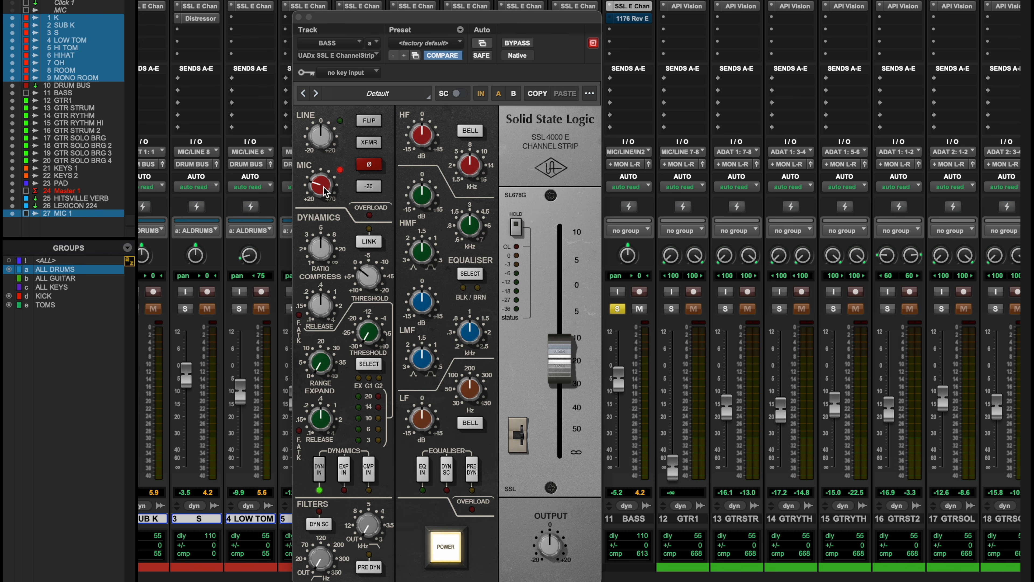
drag(324, 192, 333, 110)
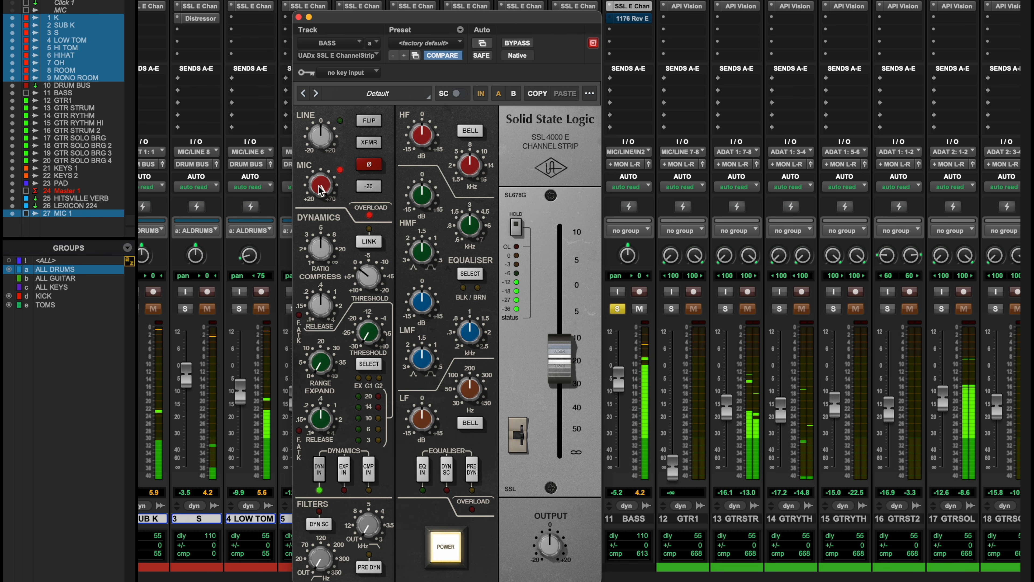
drag(318, 185, 316, 211)
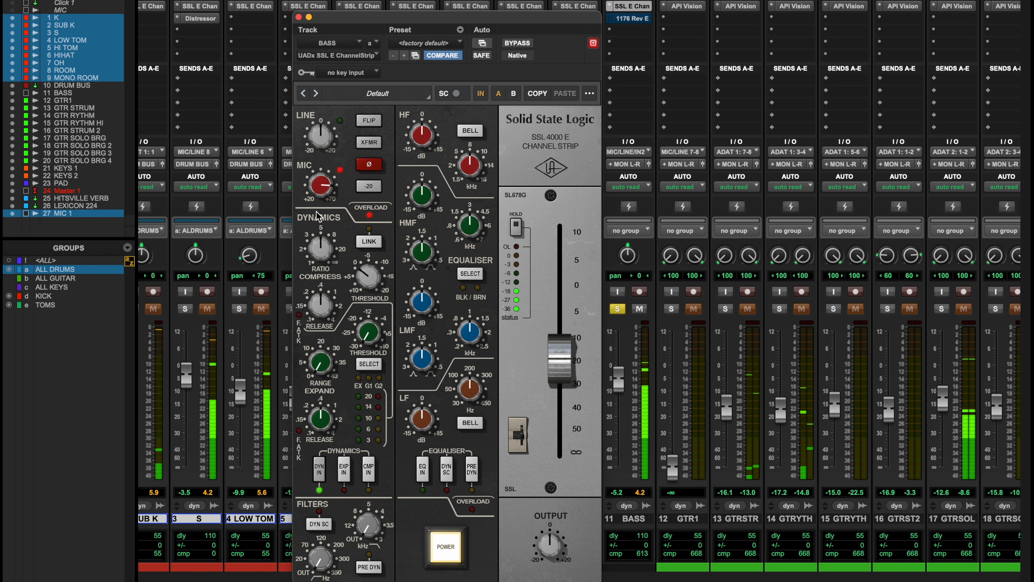
click(617, 309)
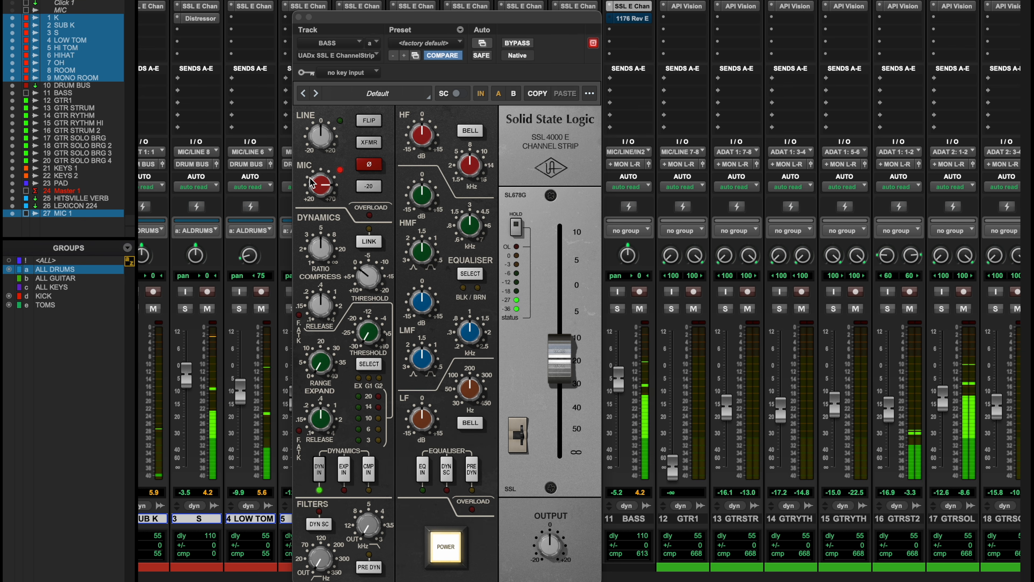
click(617, 309)
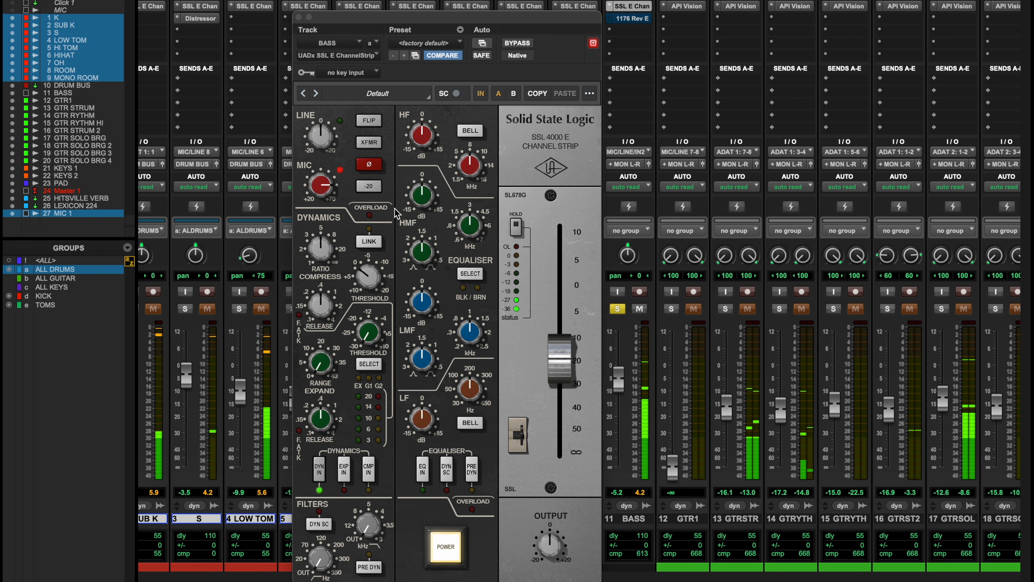
click(324, 182)
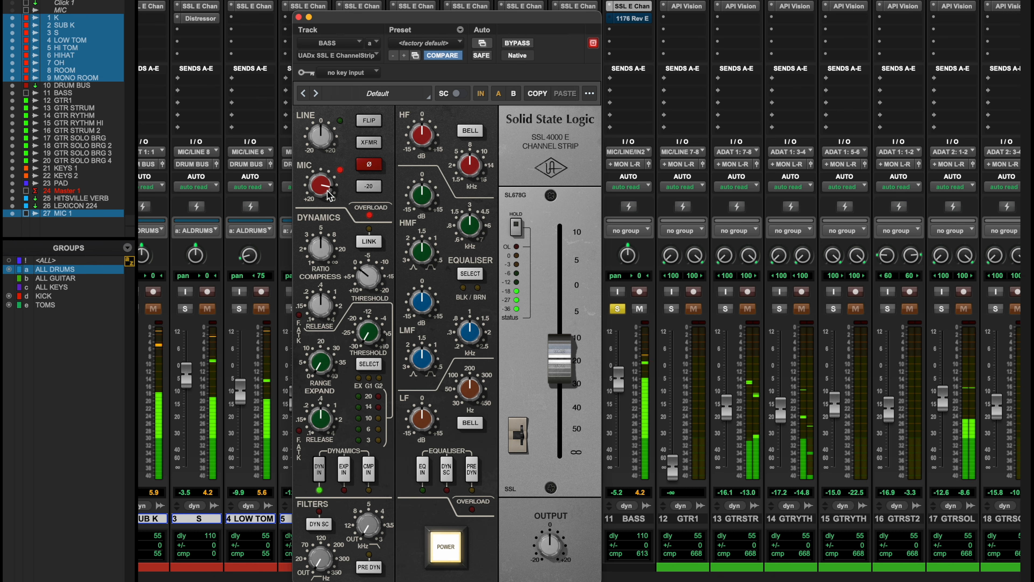
- Compare the overdriven BASS with its channel strip bypassed and active, both in the mix and soloed
click(618, 308)
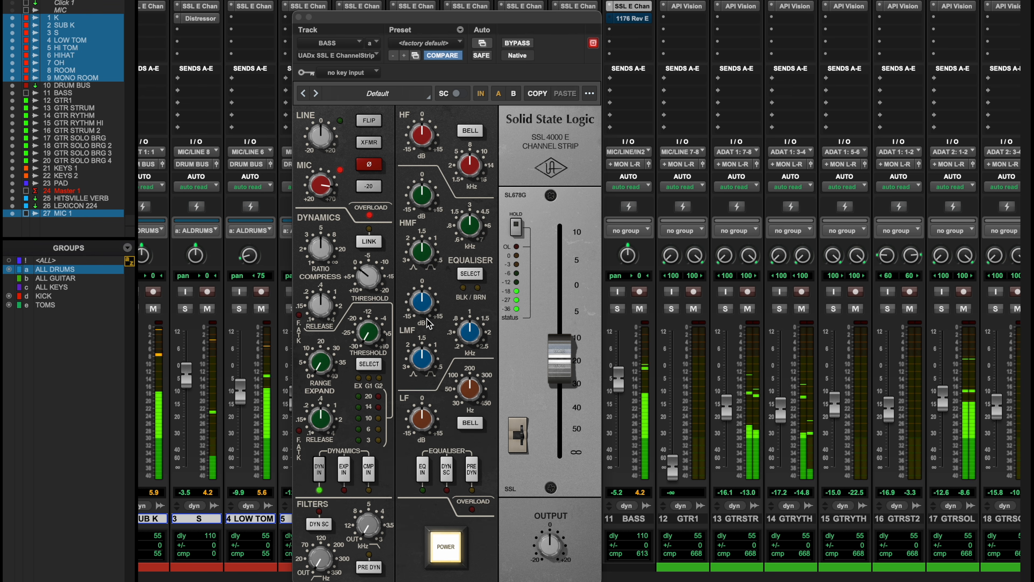
click(509, 44)
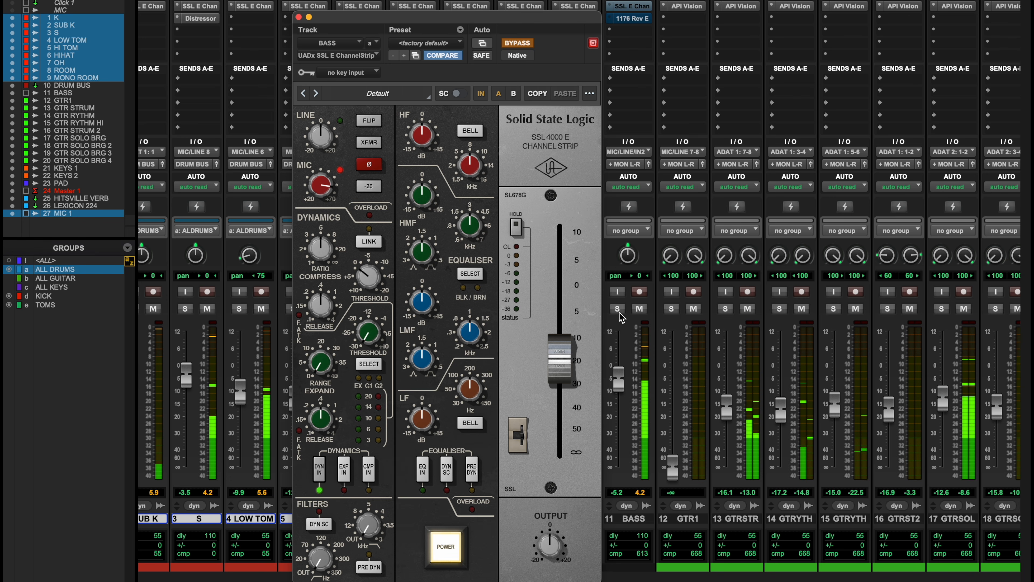
click(617, 308)
click(517, 43)
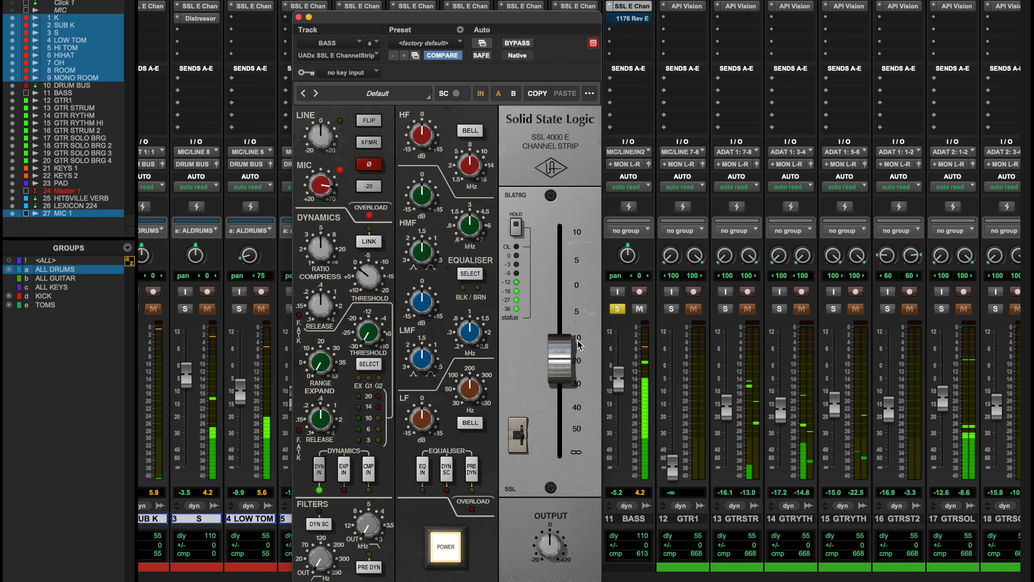
click(525, 44)
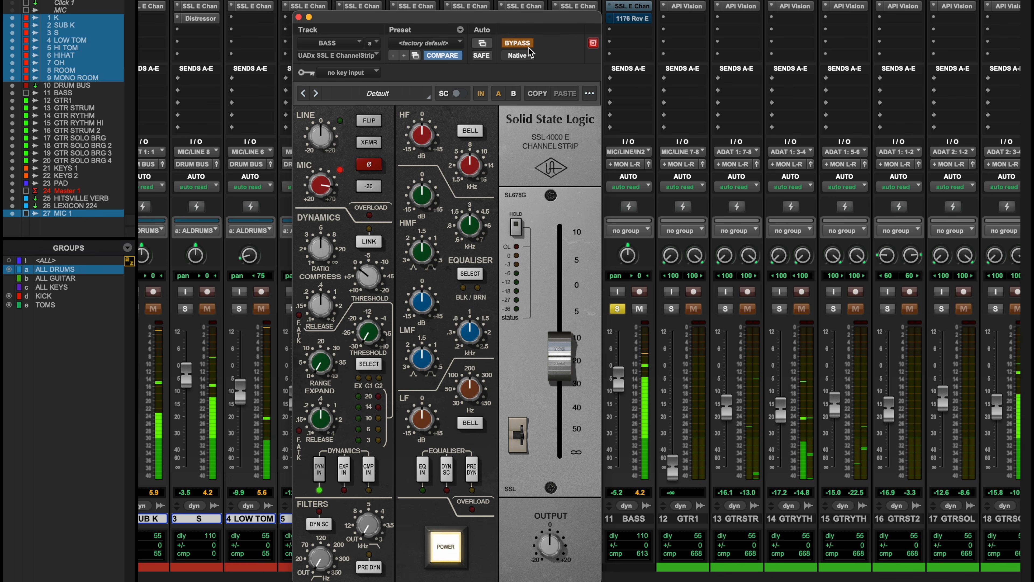
click(525, 44)
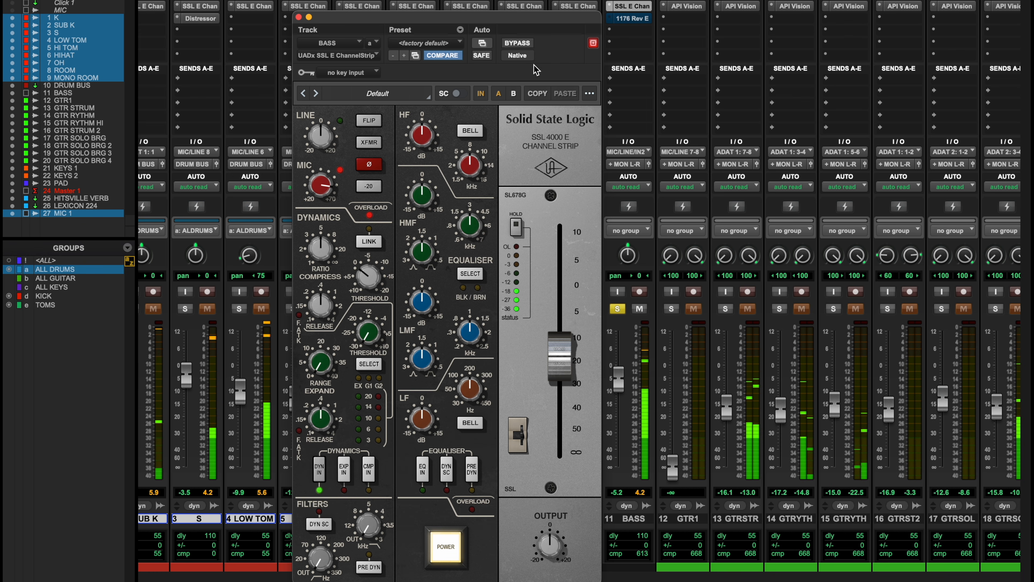
click(618, 310)
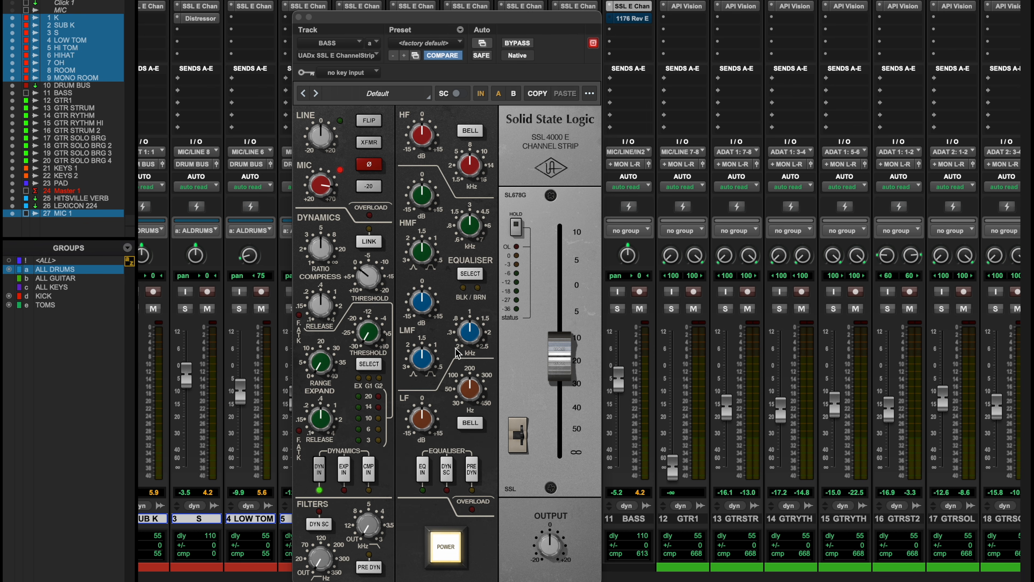
- During playback, adjust BASS's compressor ratio and threshold with the compressor and equaliser switched in, and reset the mic gain high
key(space)
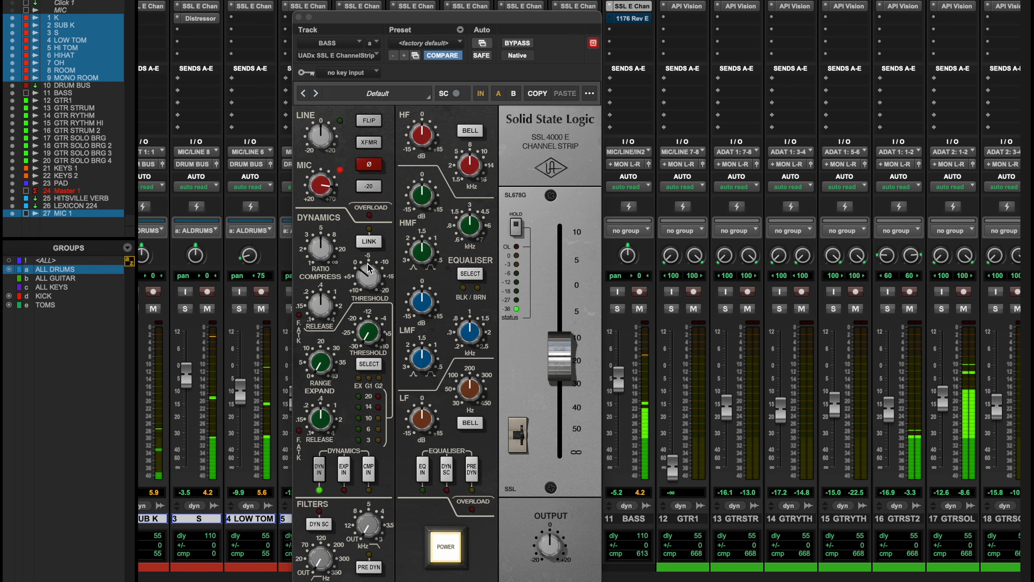
drag(321, 240, 320, 247)
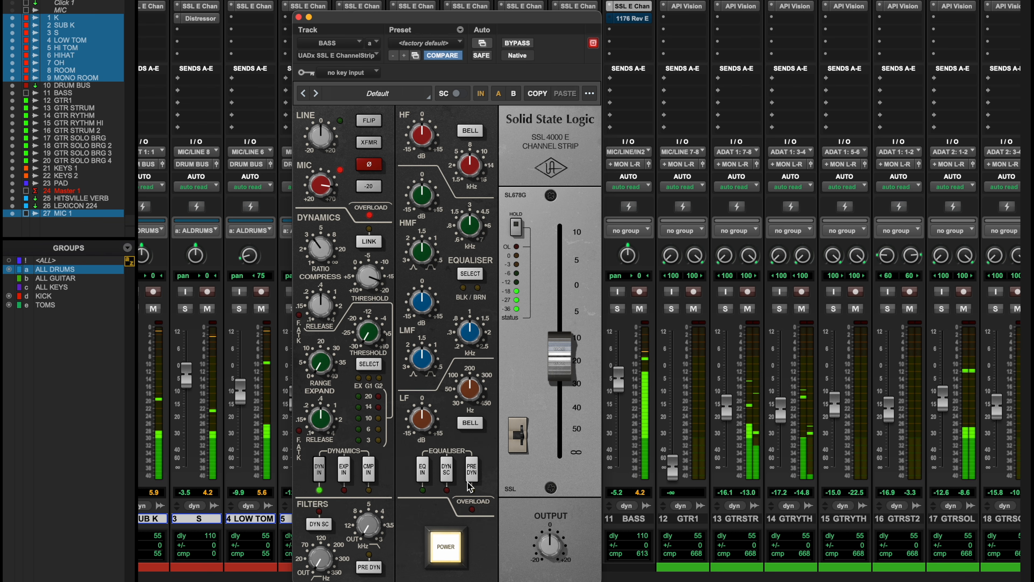
click(422, 476)
click(363, 480)
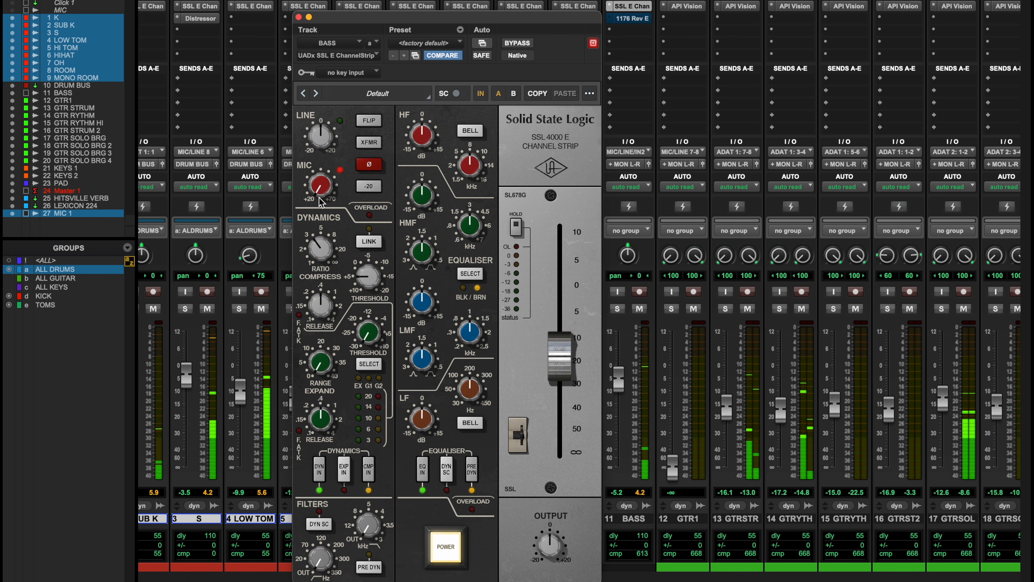
drag(321, 193, 343, 128)
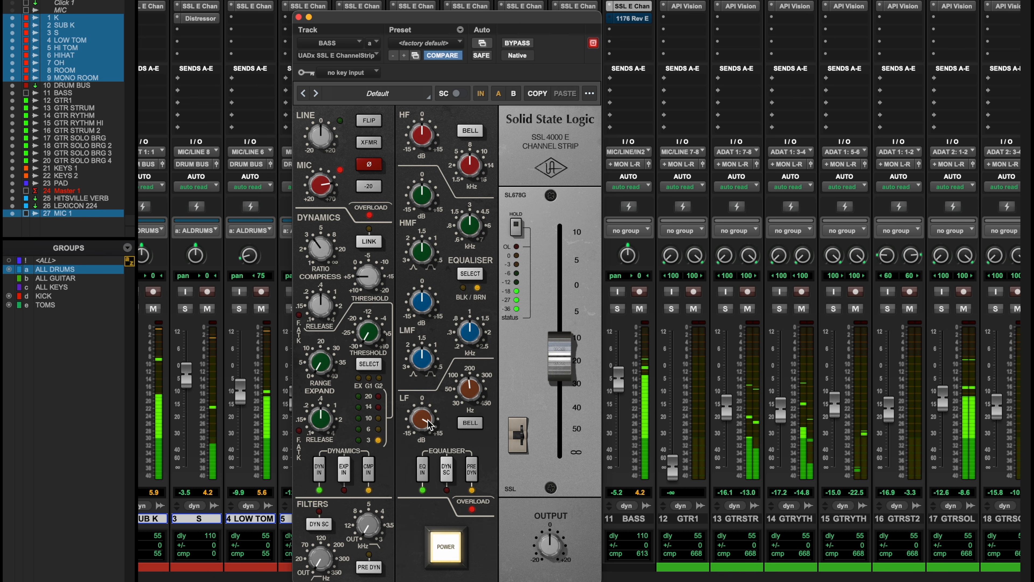
- Boost BASS's LF band at a frequency between 50 and 100 Hz, and test an LMF boost before returning it to 0 dB
drag(463, 386, 466, 396)
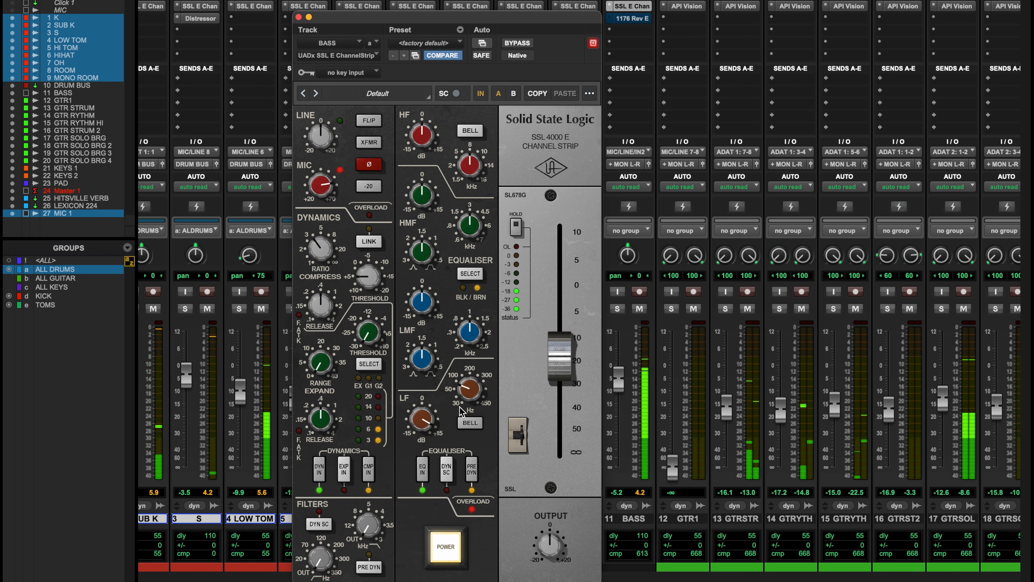
mouse_move(422, 420)
mouse_down()
mouse_move(422, 465)
mouse_move(422, 440)
mouse_up()
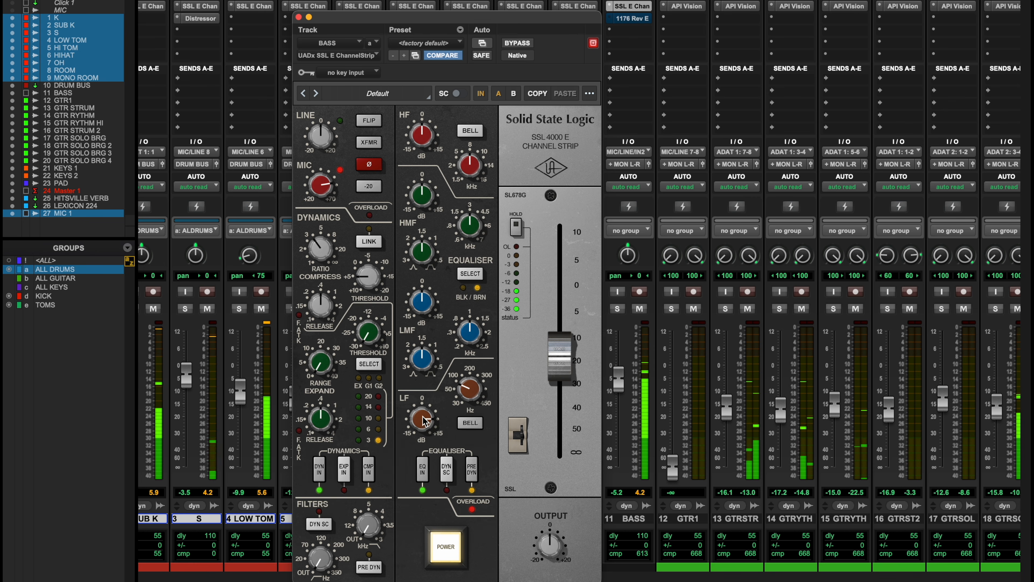
drag(425, 421, 426, 428)
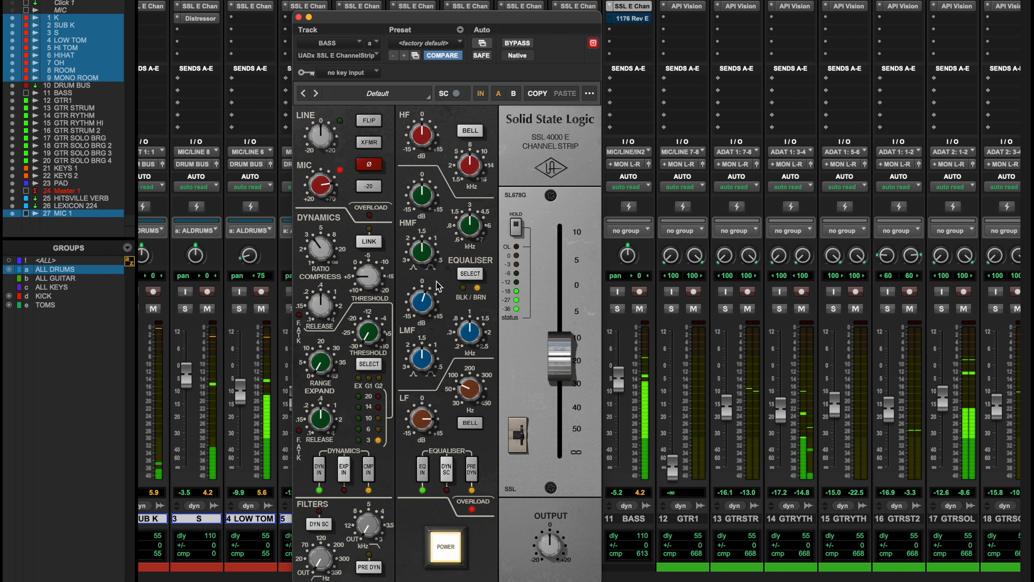
drag(436, 280, 463, 356)
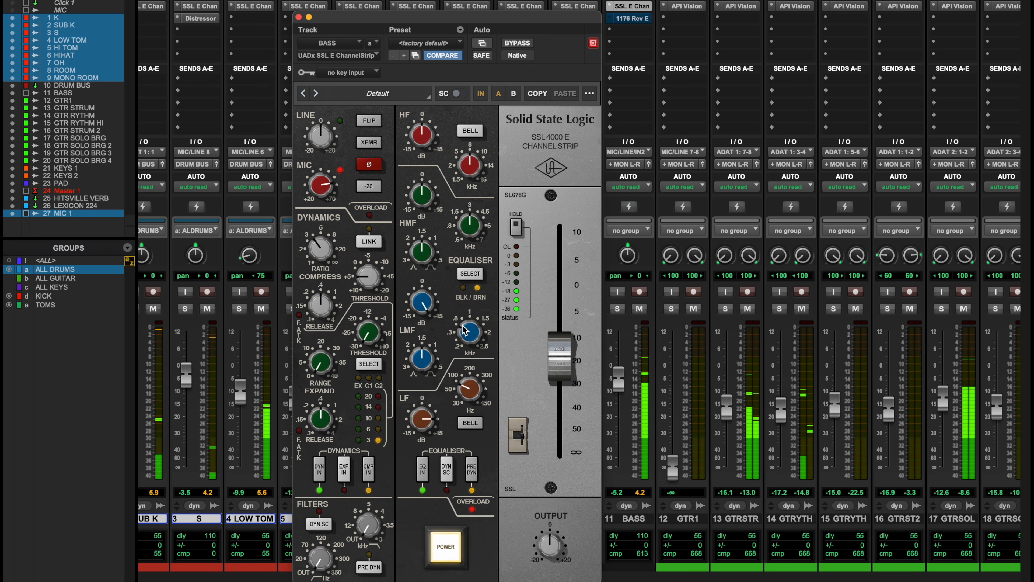
drag(463, 337, 459, 362)
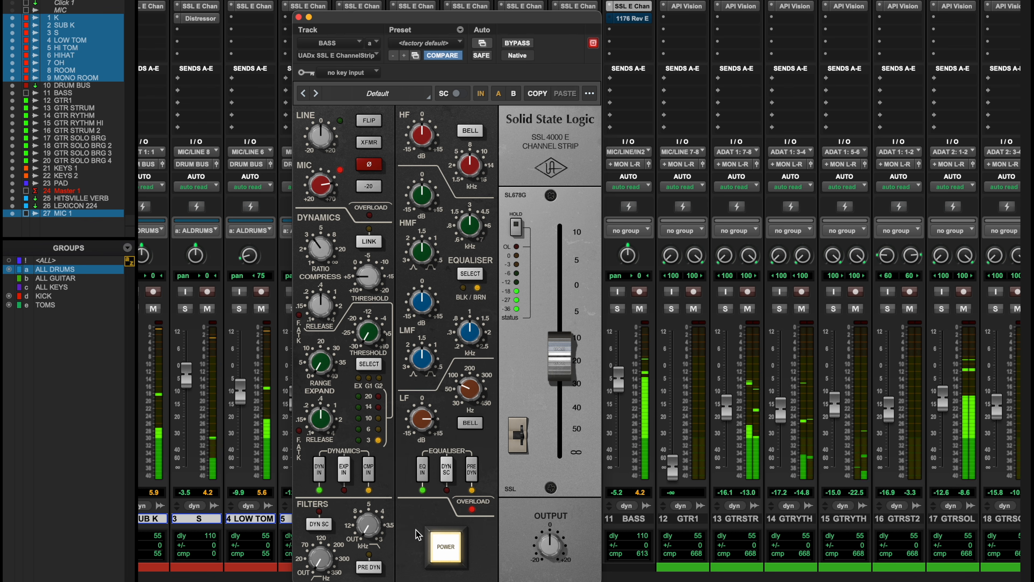
- Set BASS's high-pass filter to about 20 Hz and compare the channel strip powered off and on
drag(319, 557, 324, 540)
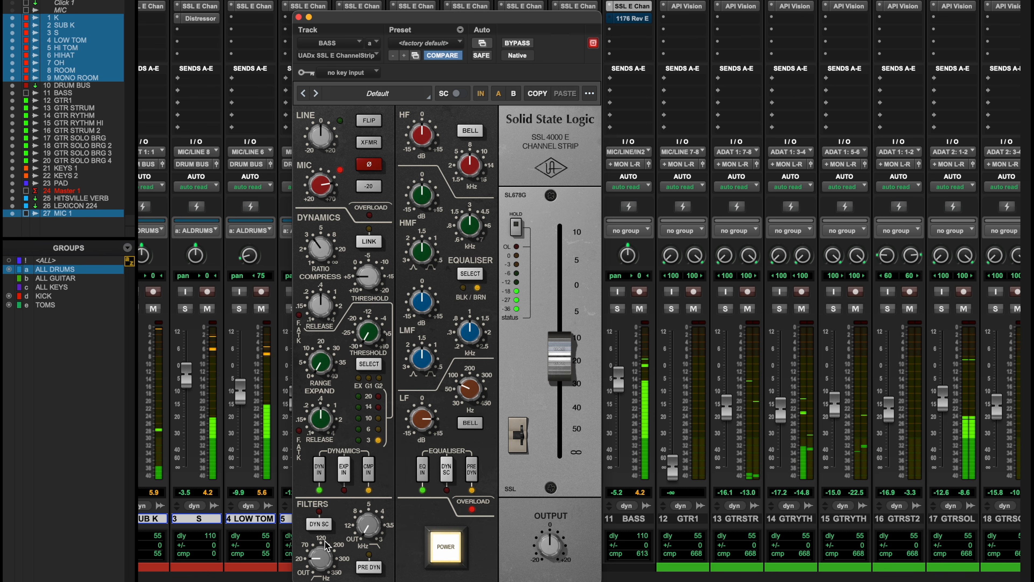
click(447, 549)
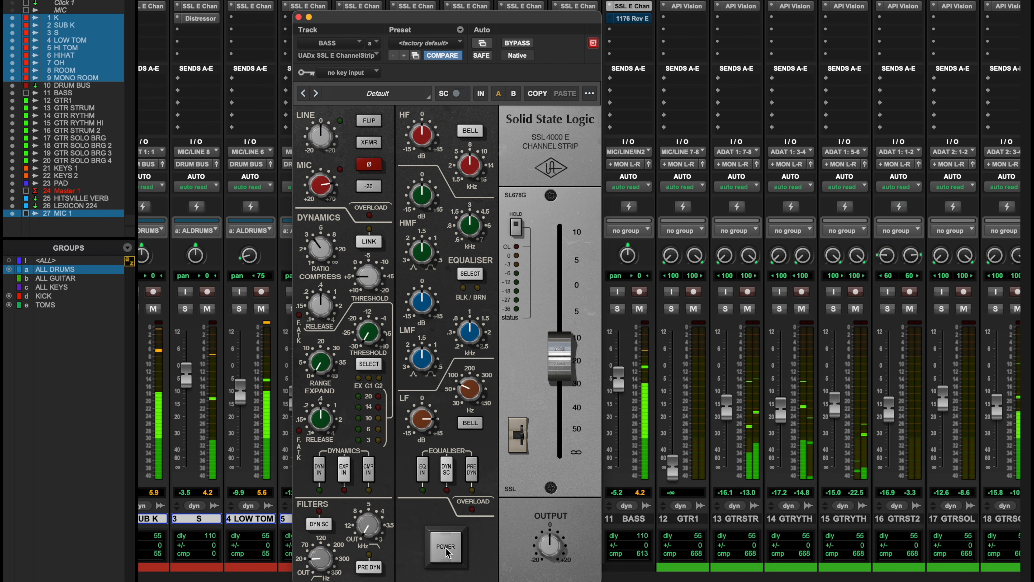
click(446, 549)
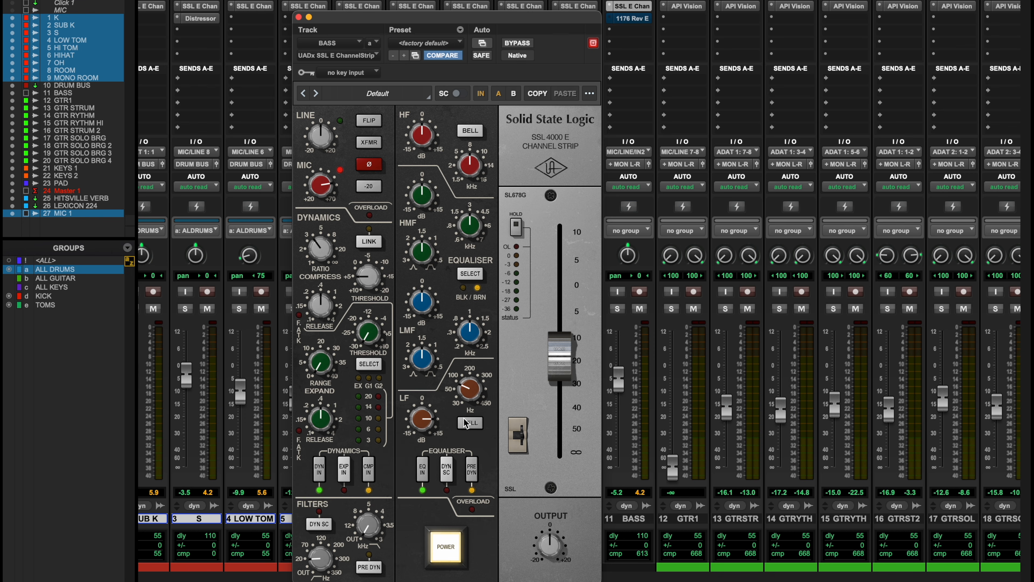
- Open and activate BASS's 1176 Rev E compressor, adjust its attack and ratio, and set the input to about 48
click(632, 6)
click(632, 18)
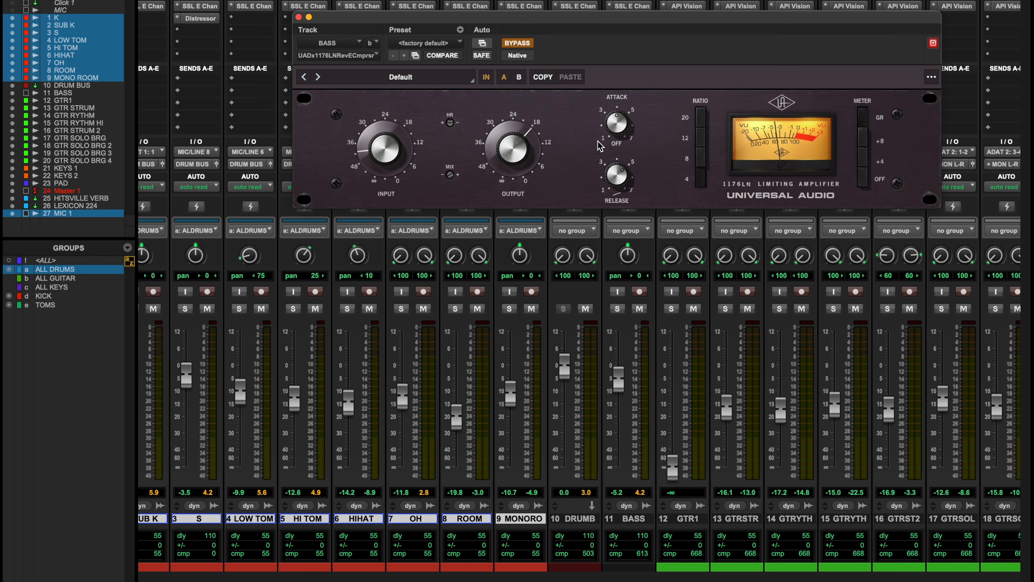
drag(385, 152, 385, 150)
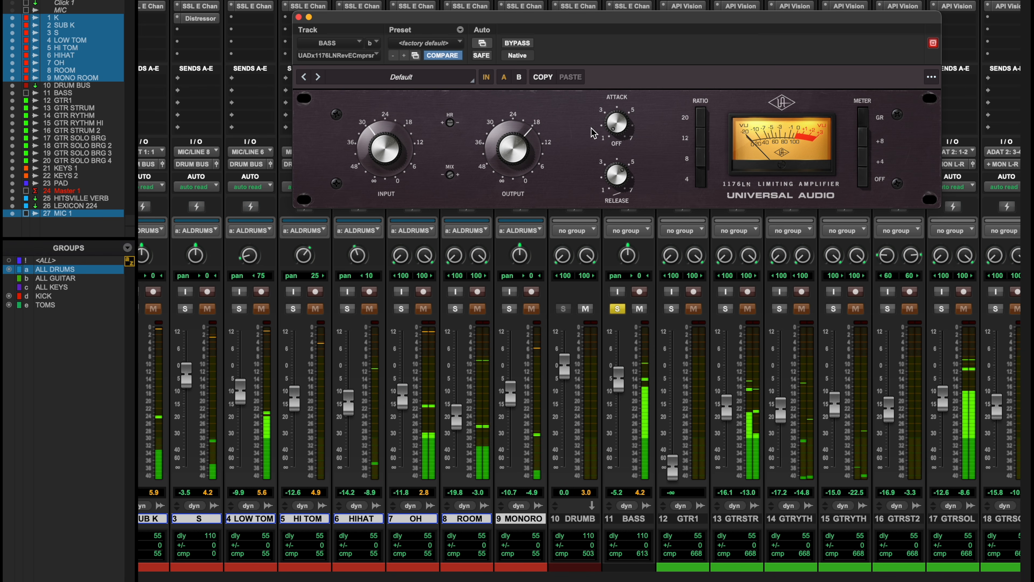
drag(619, 127, 621, 95)
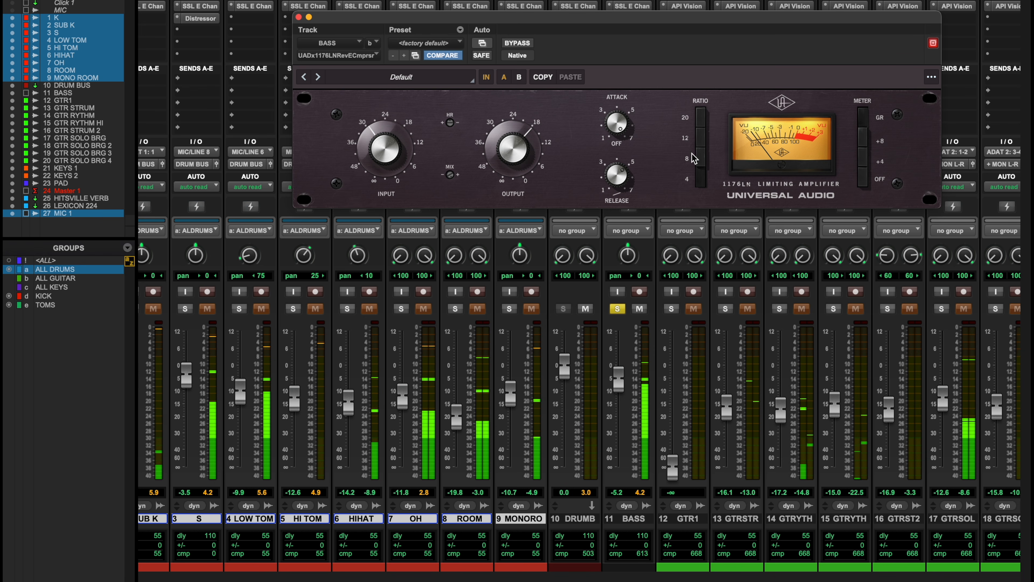
click(699, 157)
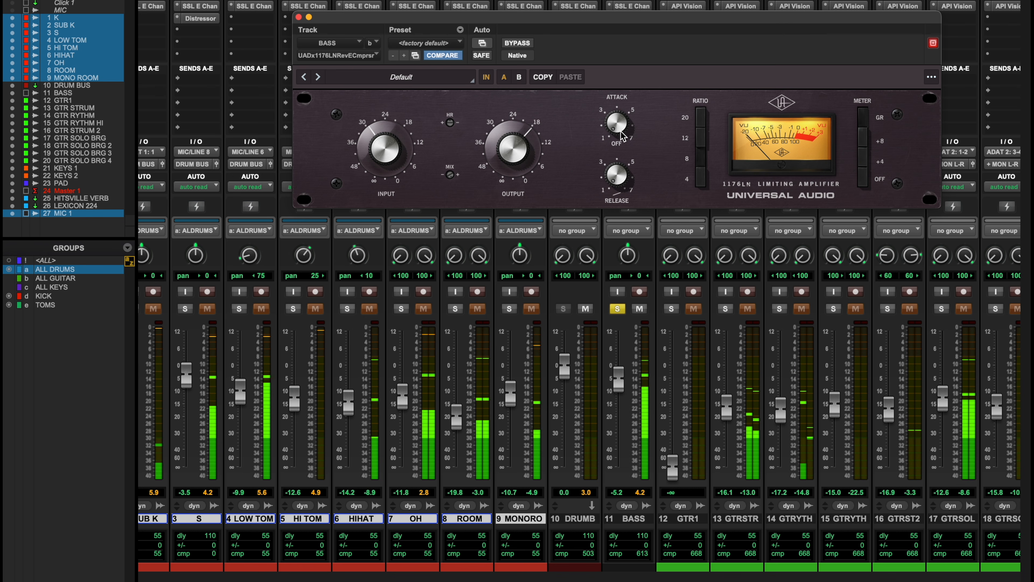
drag(400, 159, 393, 184)
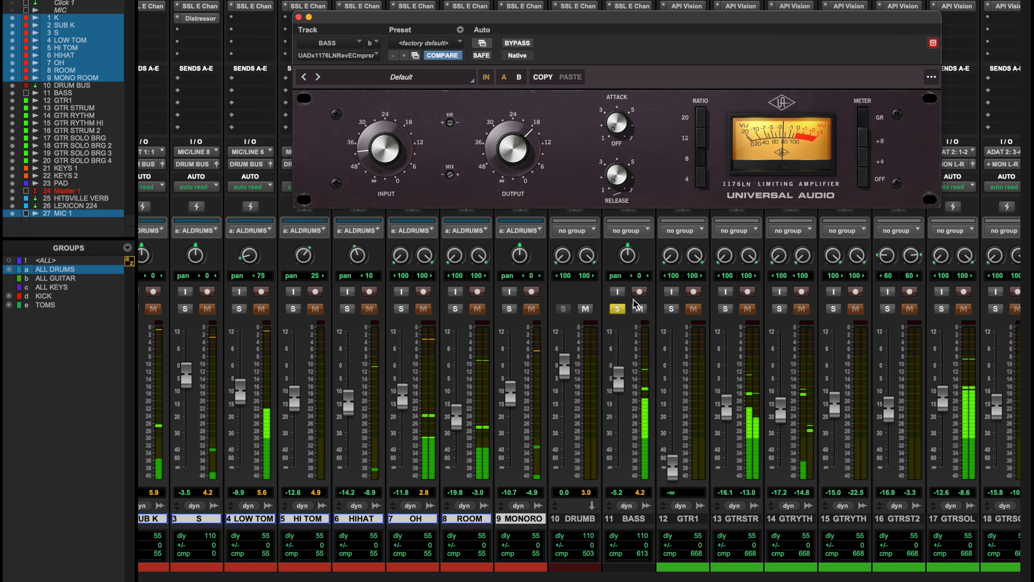
- Take BASS out of solo and switch from the mixer to the Edit window
click(617, 308)
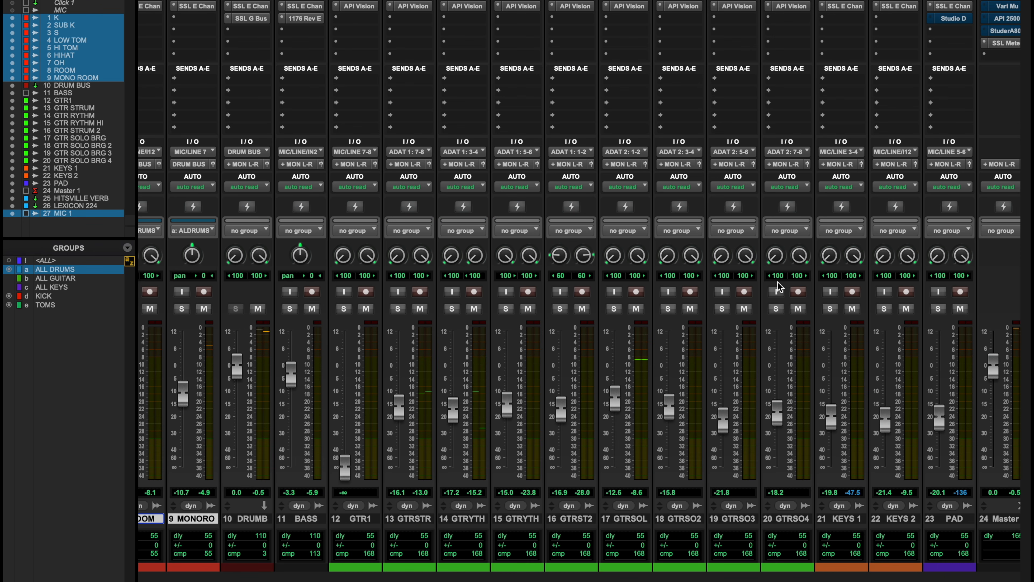
scroll(673, 248, right, 3)
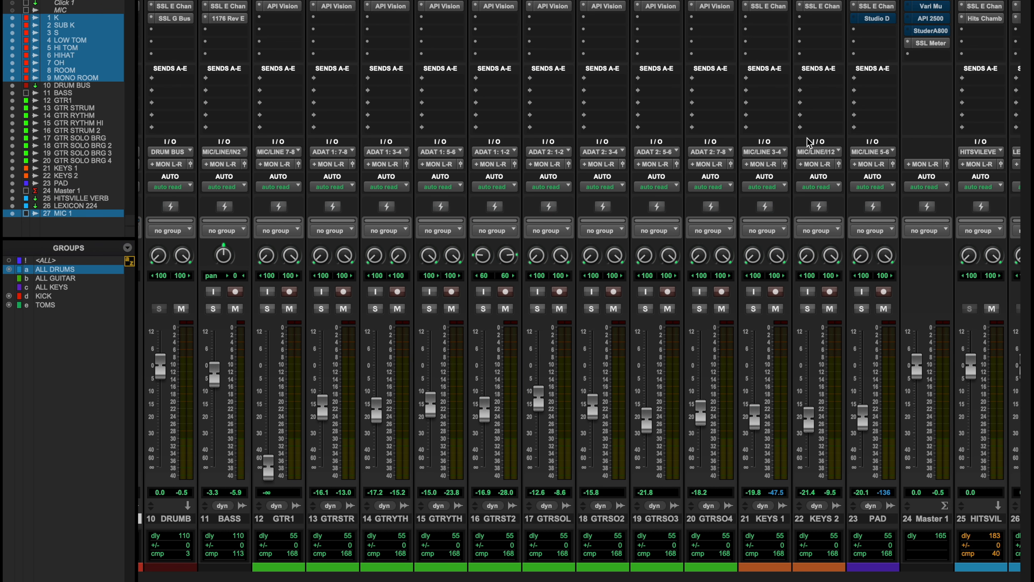
key(super+equal)
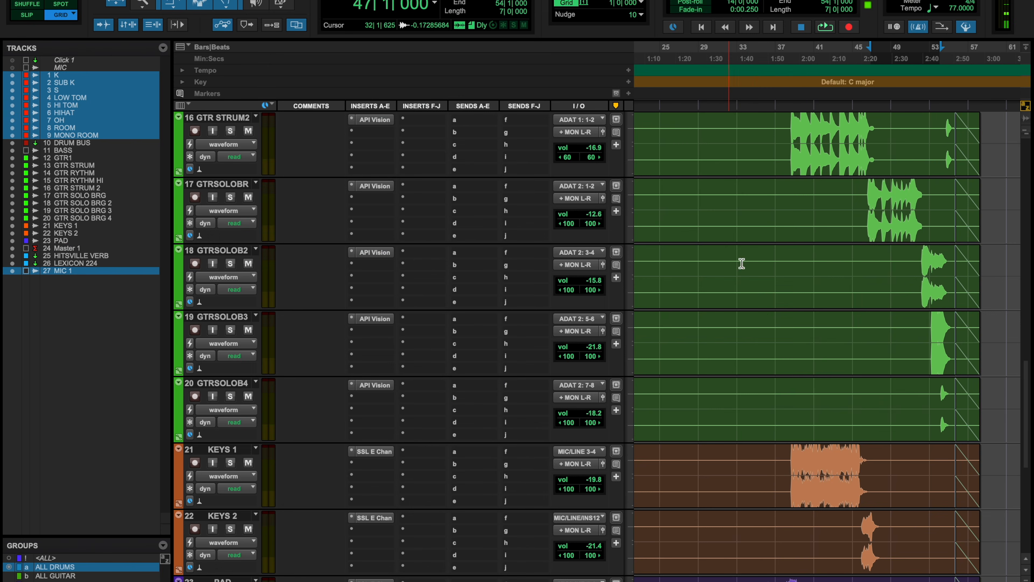
- Return to the mixer, then open and activate the Manley Variable Mu compressor on the Master 1 track
key(super+equal)
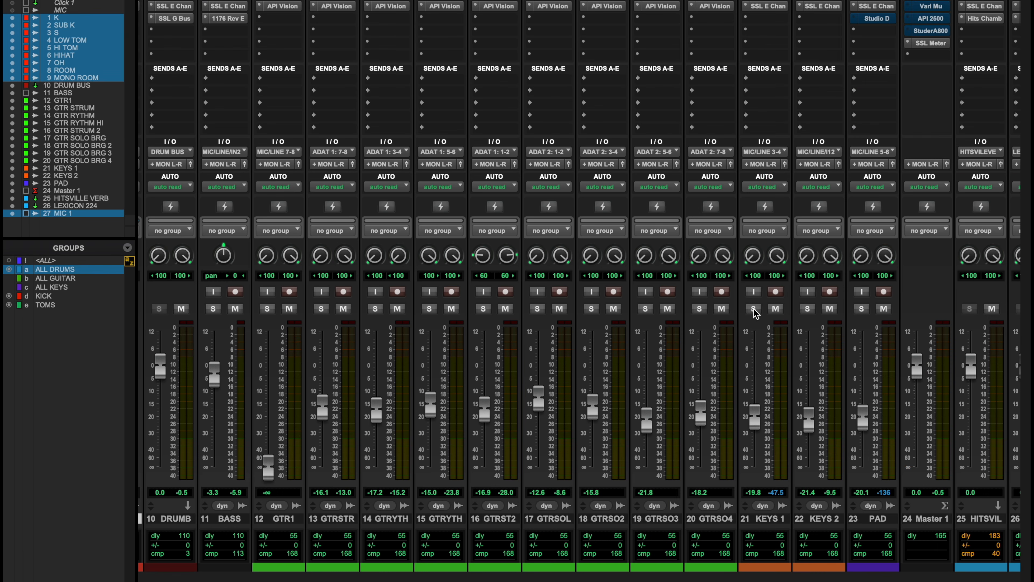
scroll(754, 309, left, 3)
scroll(753, 309, right, 7)
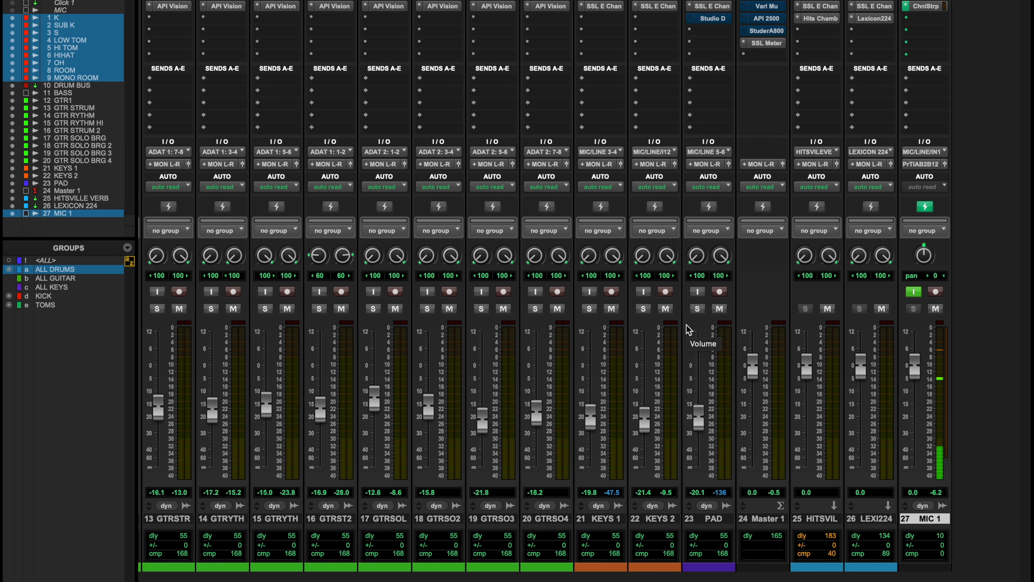
scroll(680, 338, left, 10)
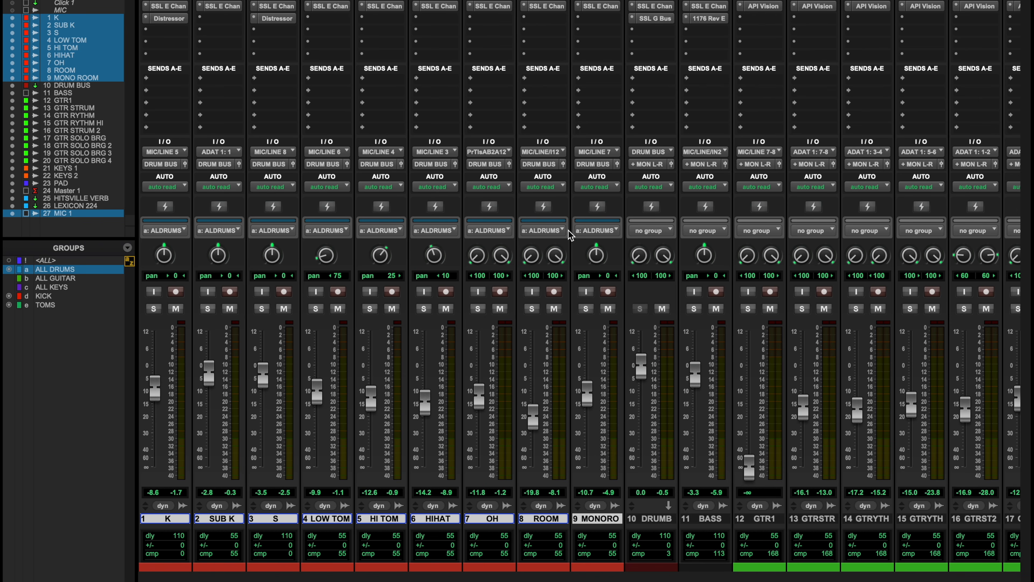
scroll(733, 94, right, 10)
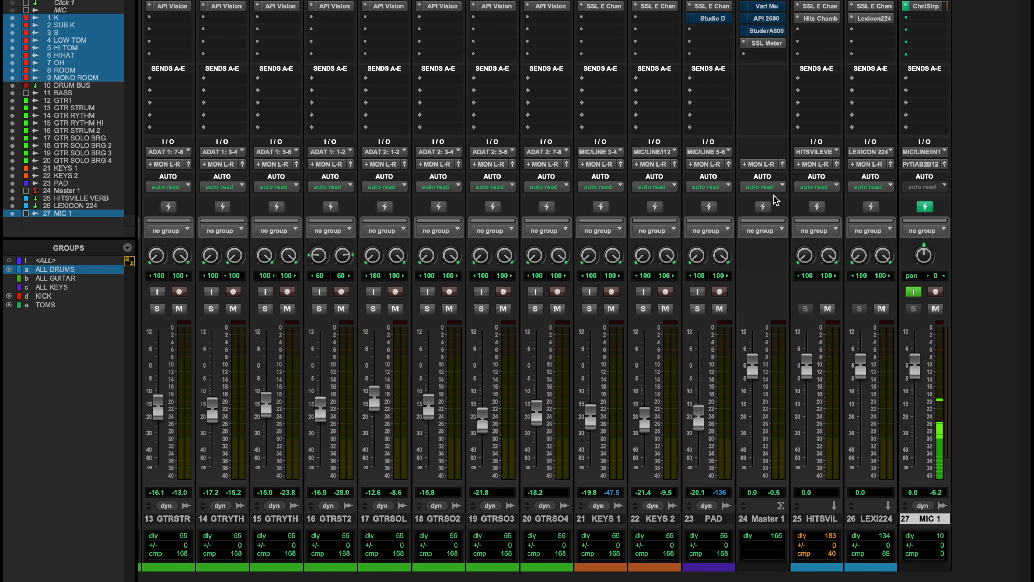
click(767, 6)
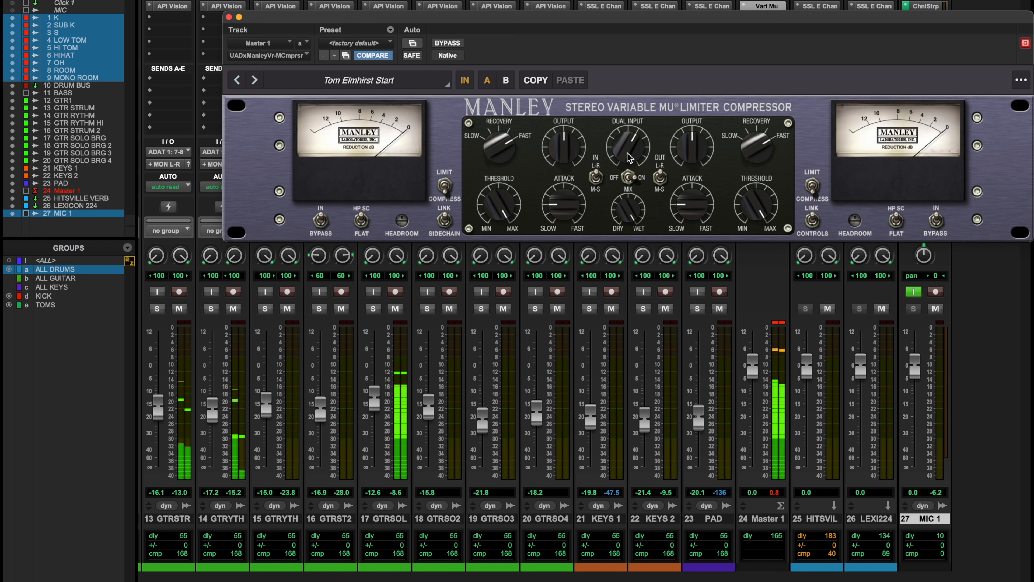
- Clear Master 1's clip indicators and turn the Variable Mu compressor's linked thresholds down from near MAX
click(778, 324)
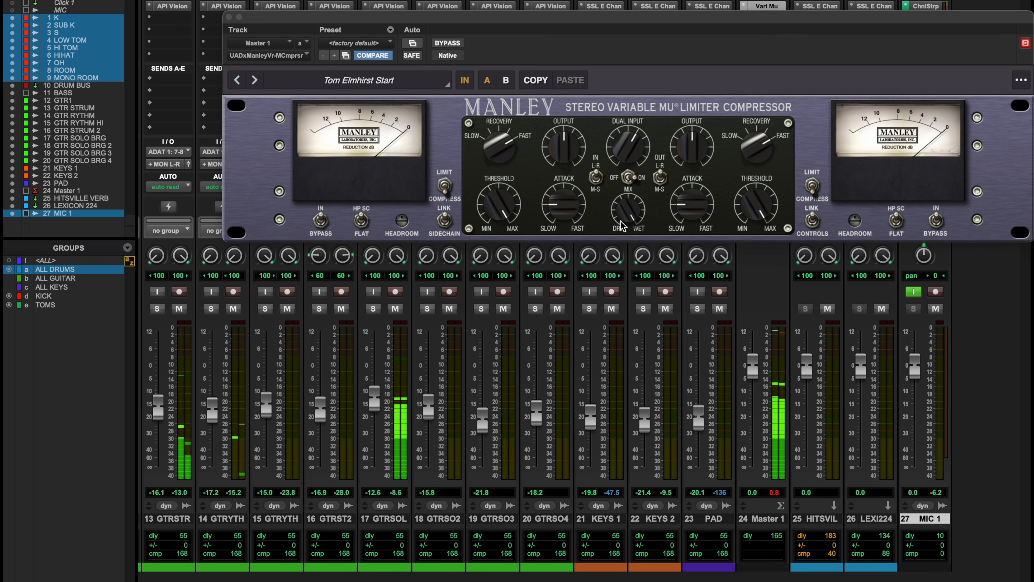
drag(509, 216, 507, 260)
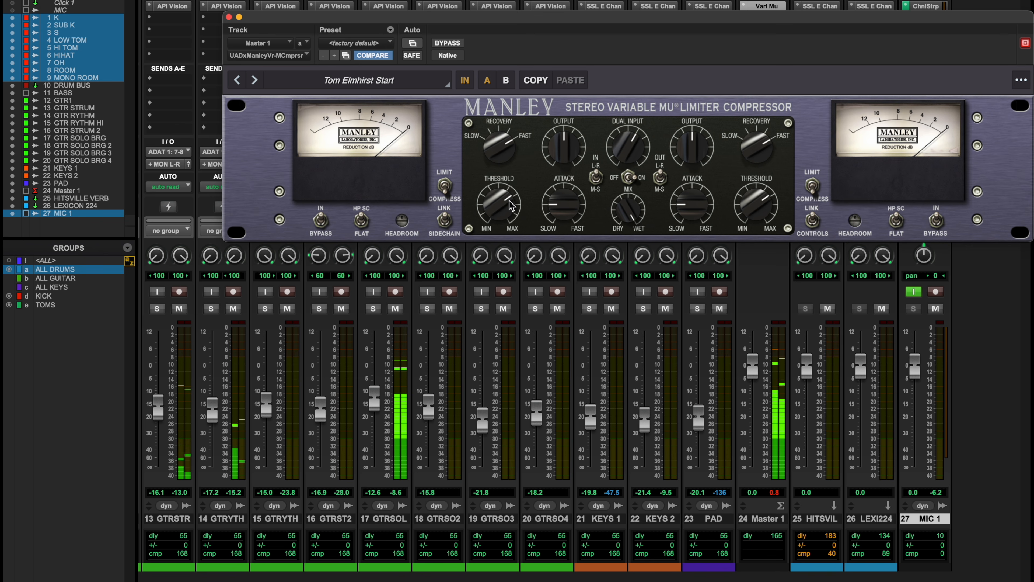
- Lower the threshold on Master 1's Manley compressor slightly and compare the mix with the compressor bypassed and active
drag(508, 200, 506, 214)
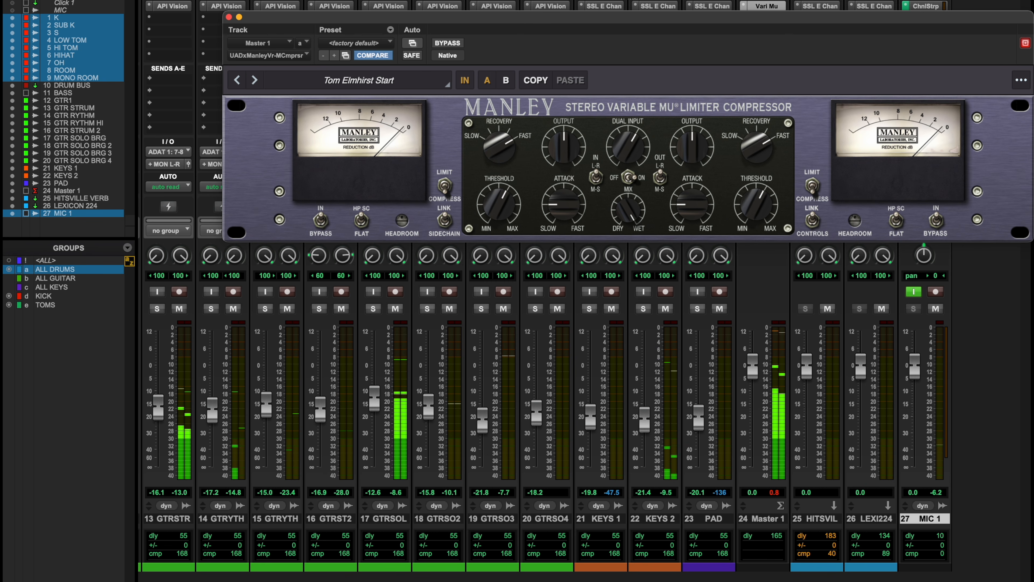
click(449, 46)
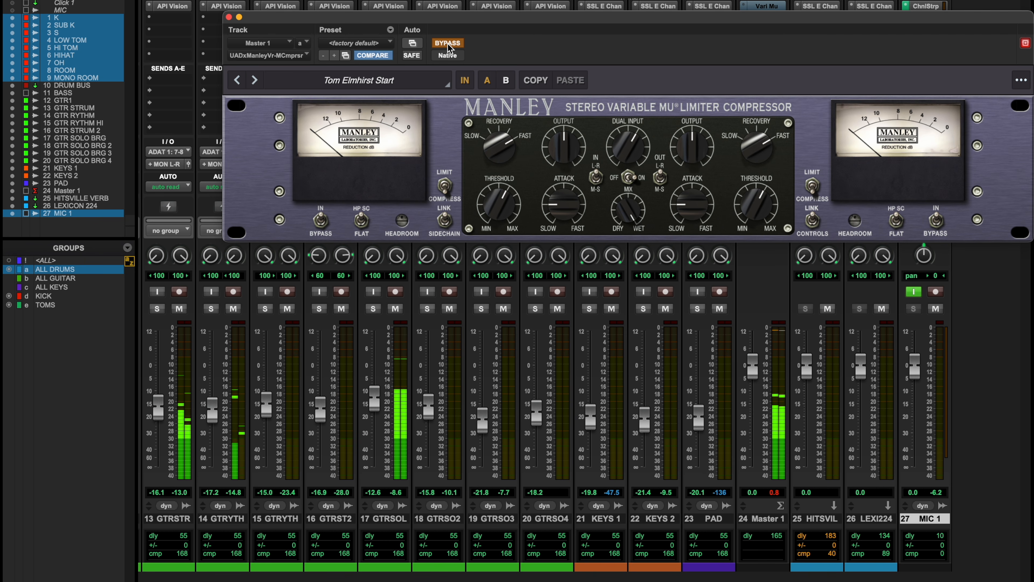
click(449, 45)
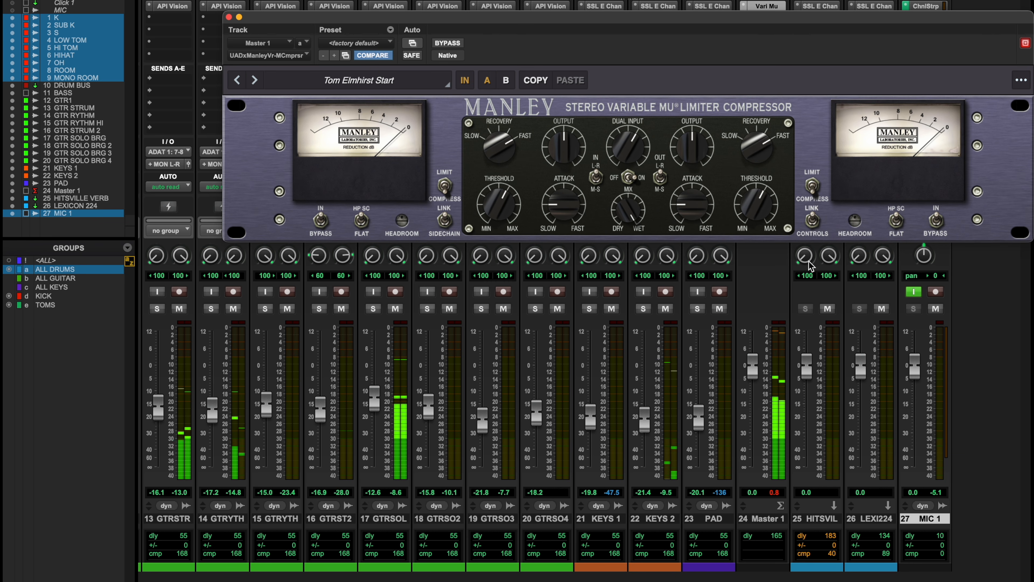
click(456, 44)
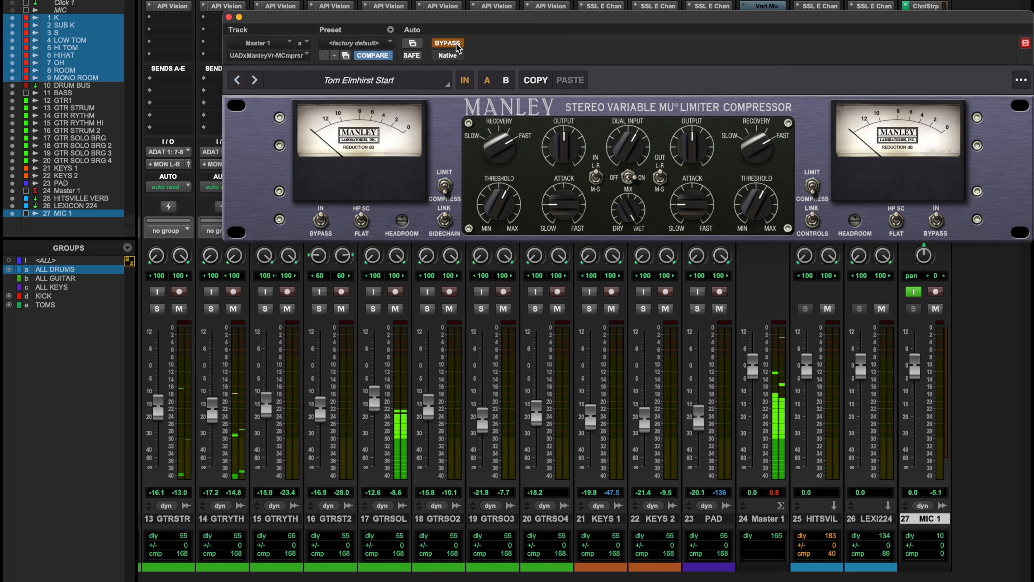
click(457, 45)
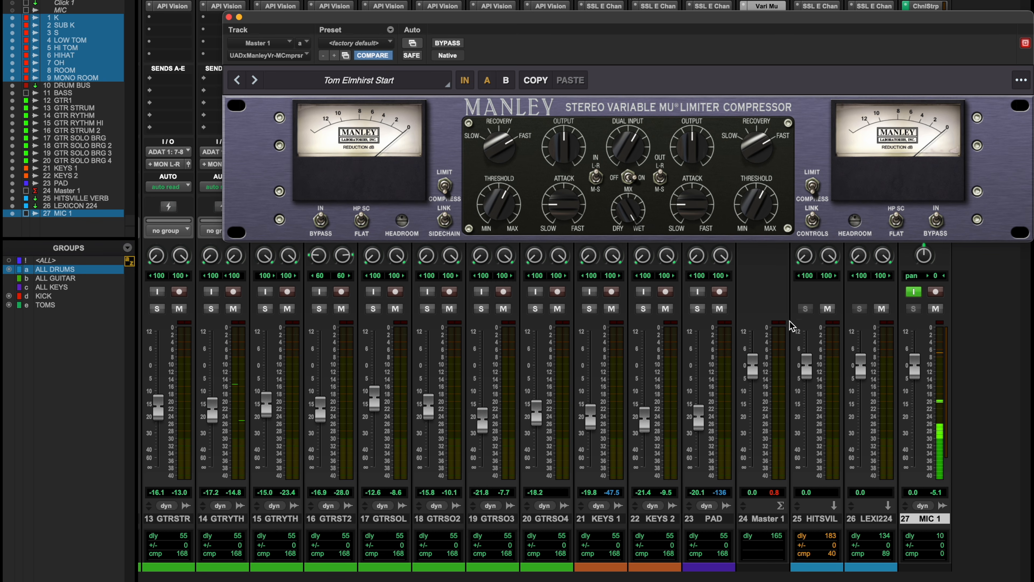
- Bypass the Manley, then activate the API 2500 on Master 1 with the VP MIX BUS user preset
drag(623, 19, 589, 77)
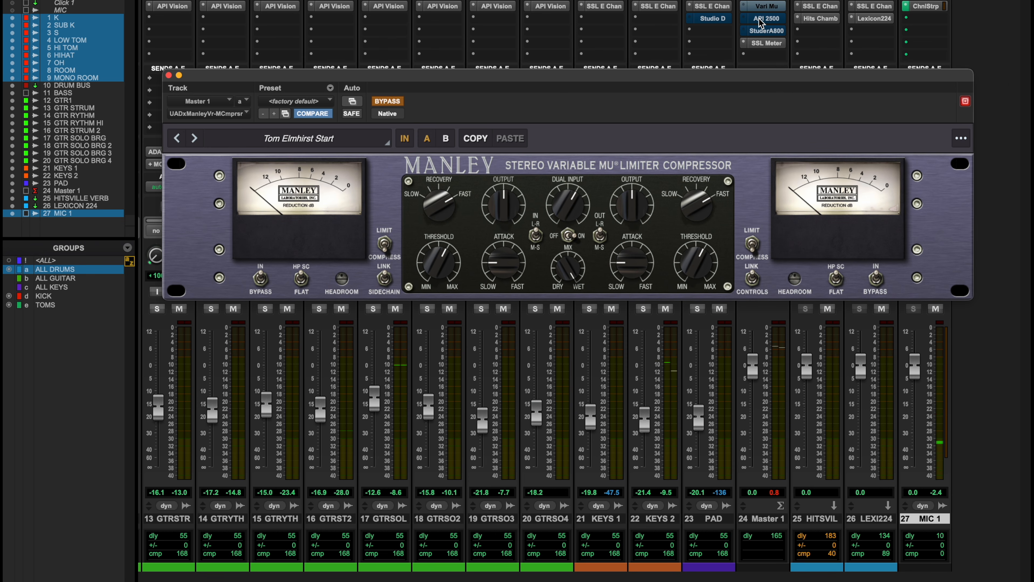
click(761, 19)
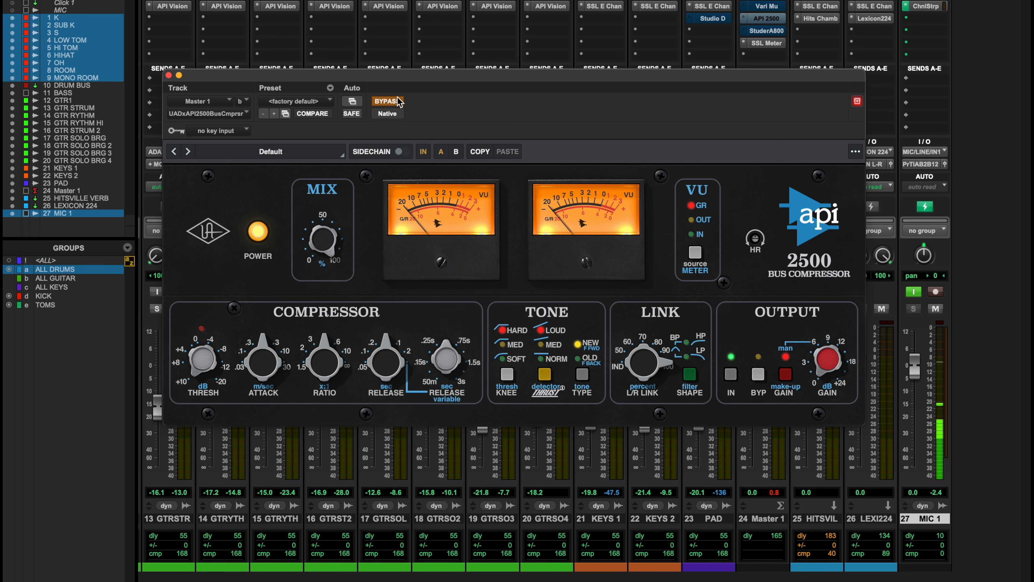
click(396, 101)
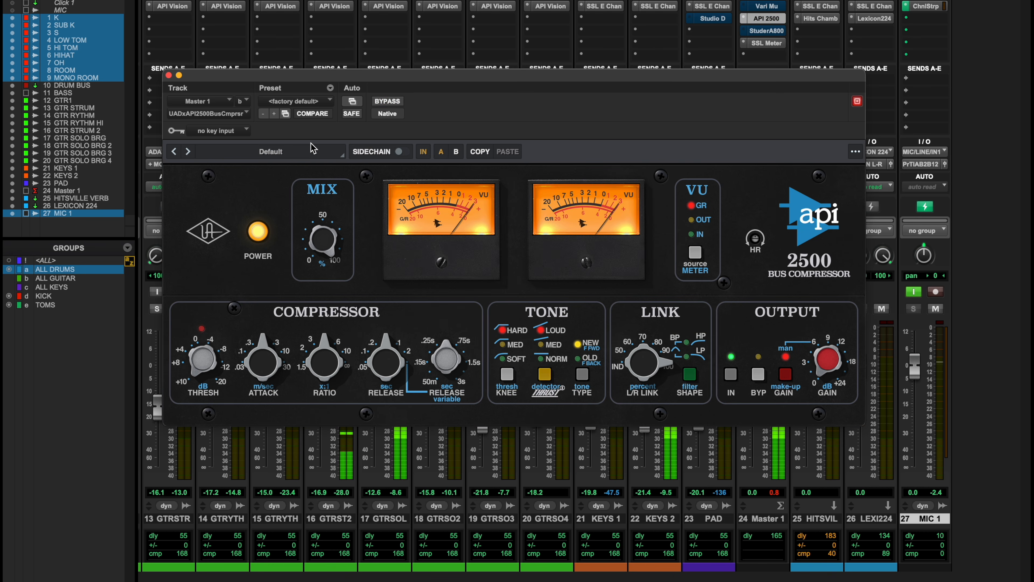
click(298, 151)
click(61, 366)
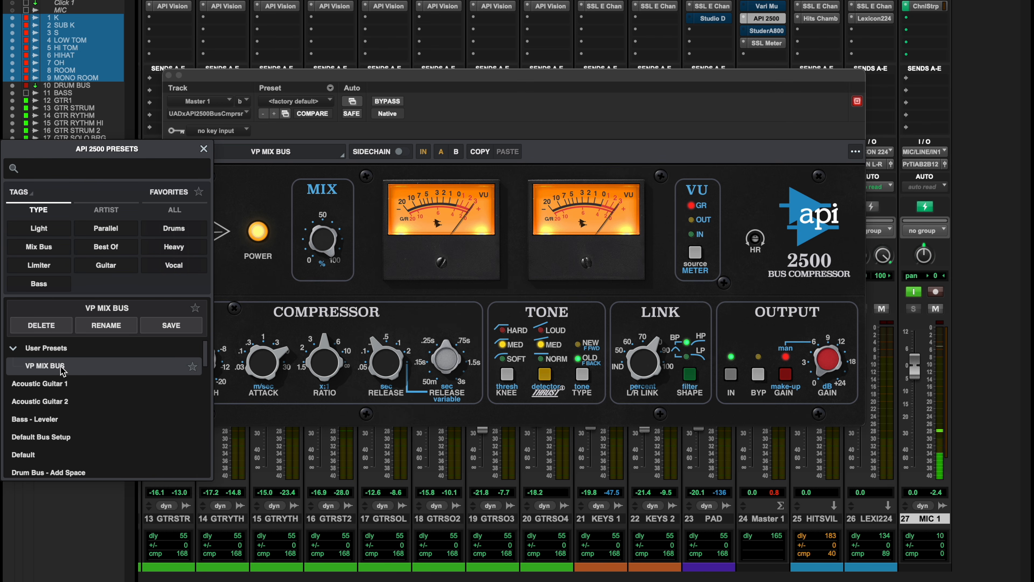
click(203, 149)
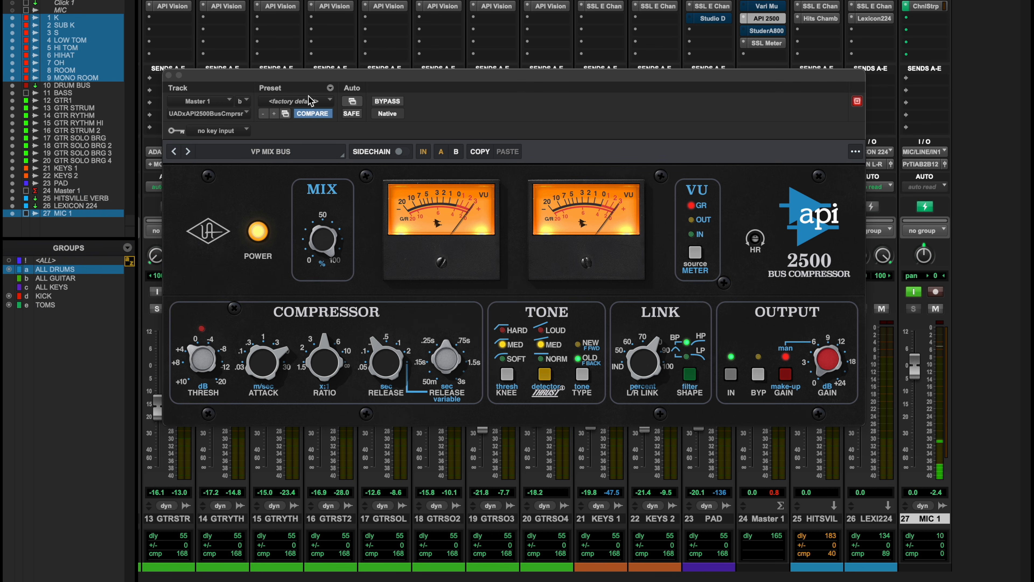
- Compare the mix with the API 2500 powered off and powered on
drag(343, 81, 355, 62)
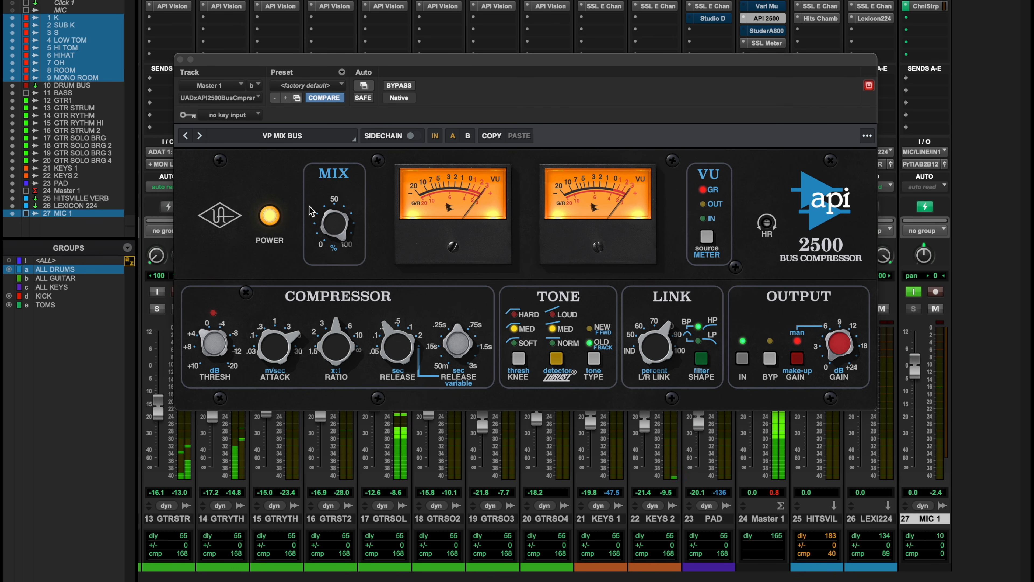
click(268, 219)
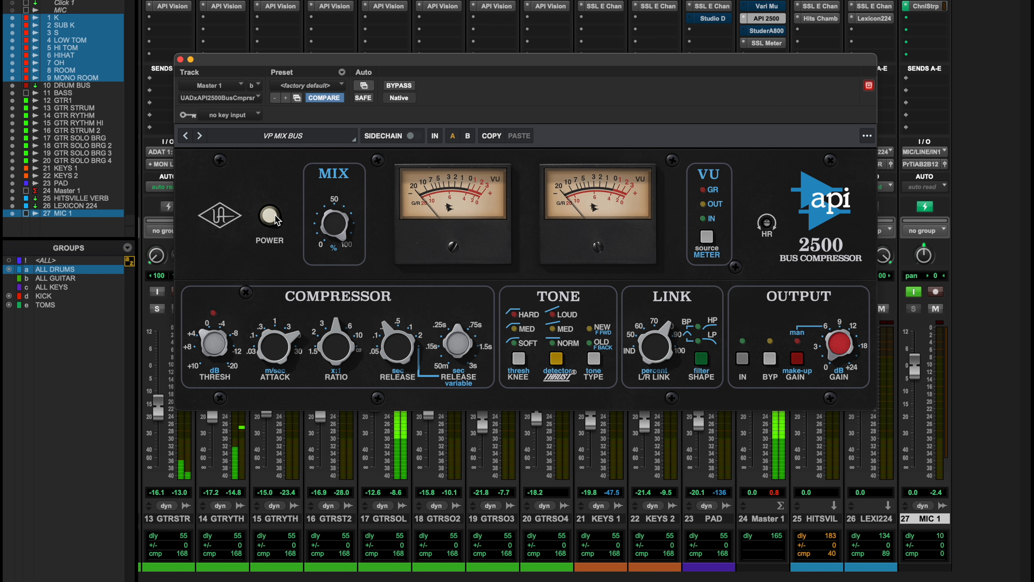
click(275, 218)
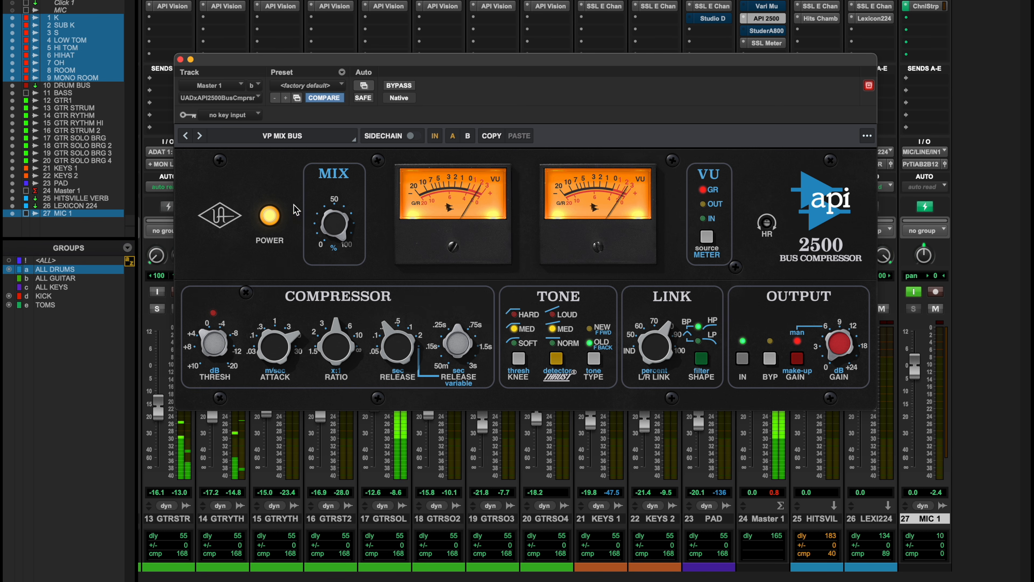
- Arrange the two compressor windows so both stay open, with the API 2500 above the Manley
click(770, 6)
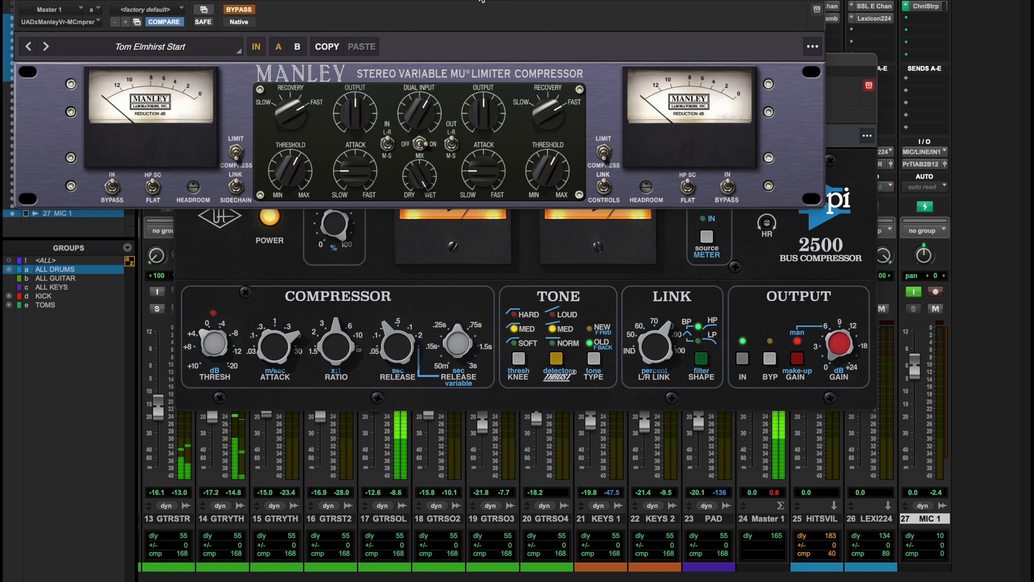
drag(481, 1, 618, 338)
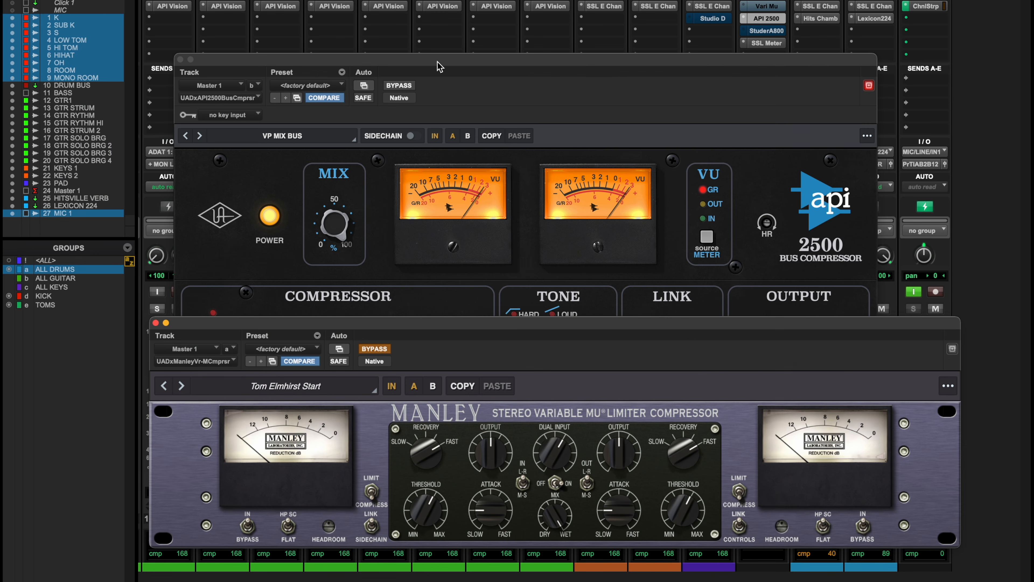
drag(439, 65, 448, 24)
key(super+w)
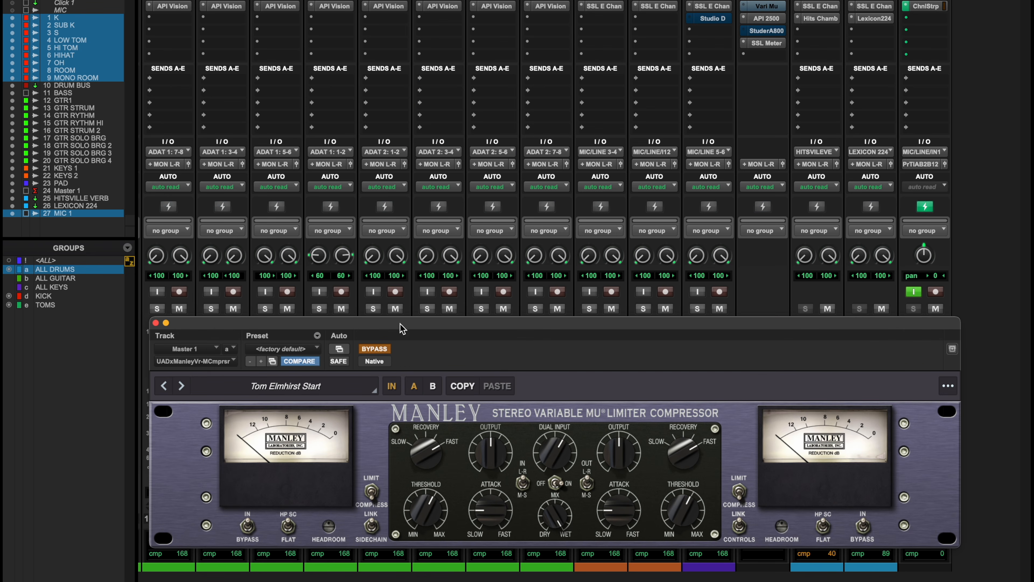
click(766, 18)
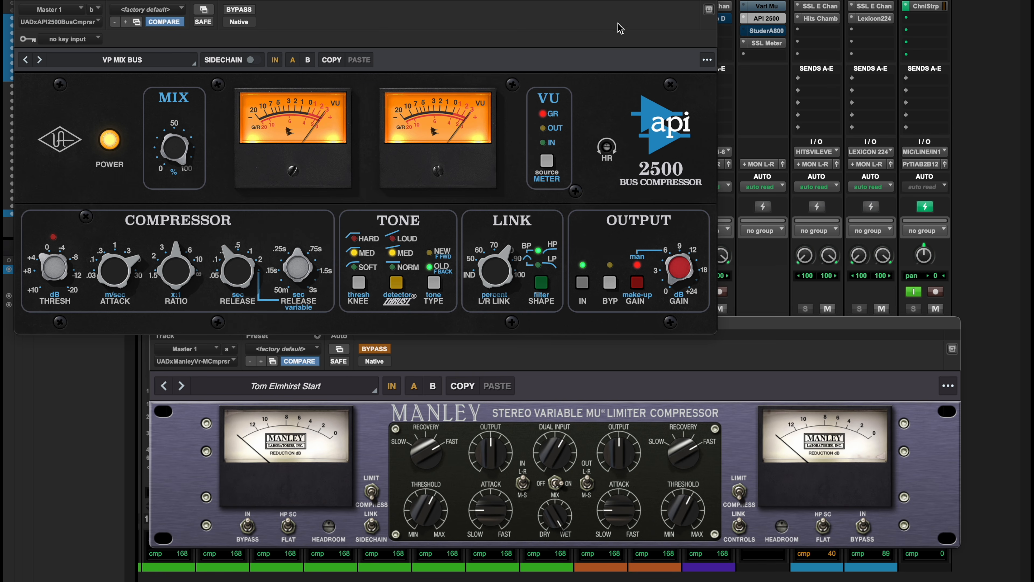
drag(587, 0, 768, 18)
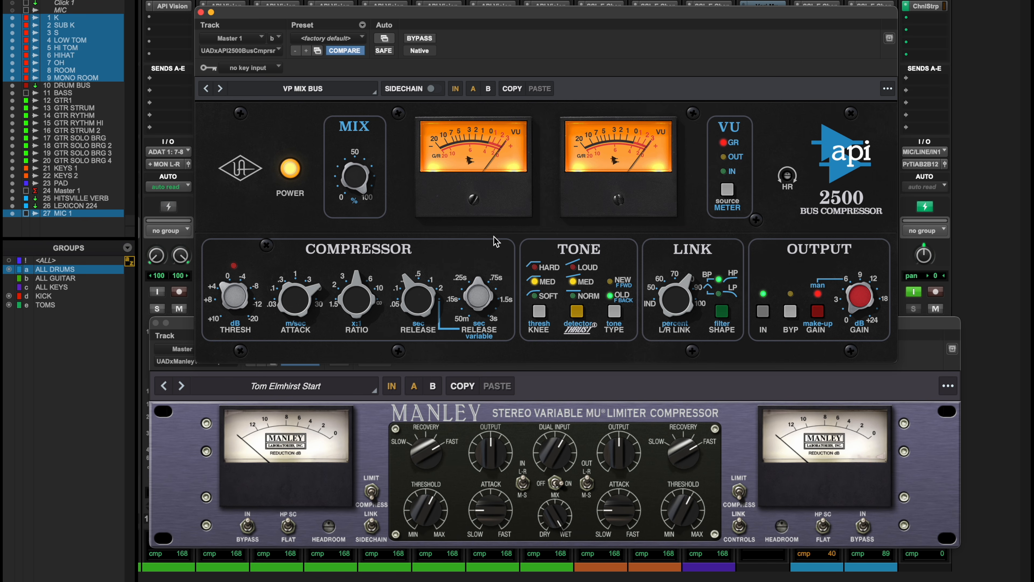
drag(469, 25, 461, 19)
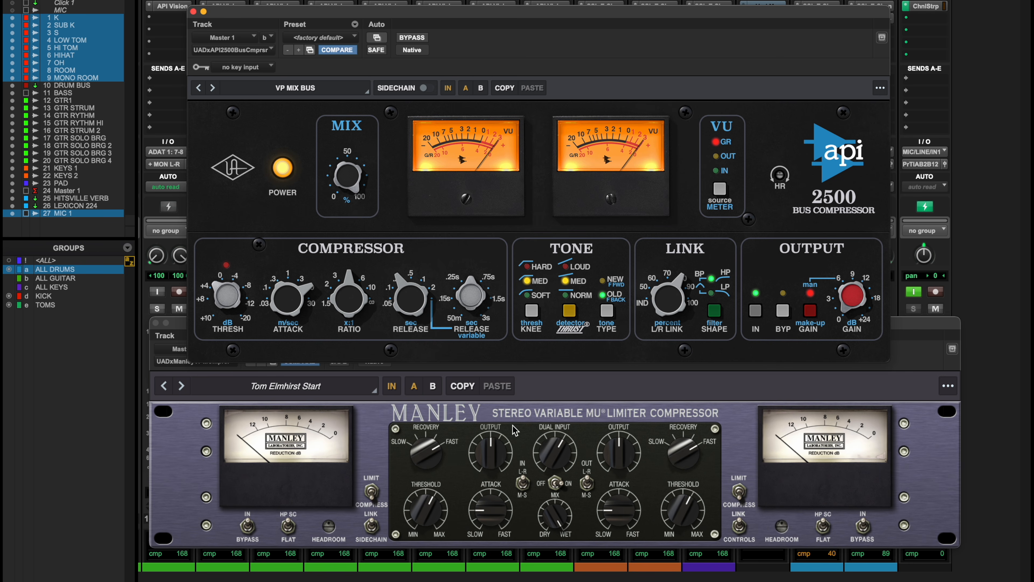
click(591, 379)
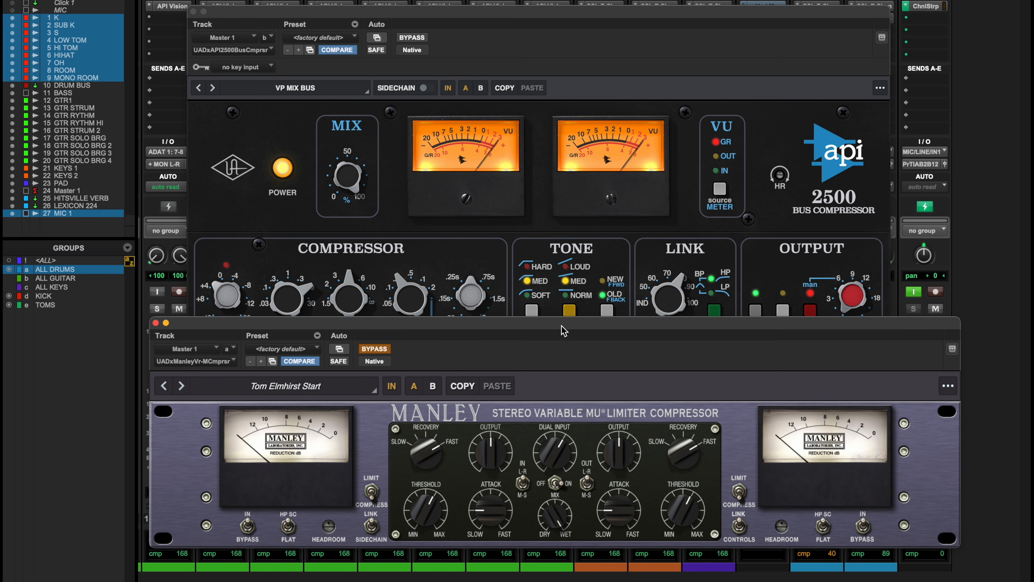
drag(561, 325, 560, 317)
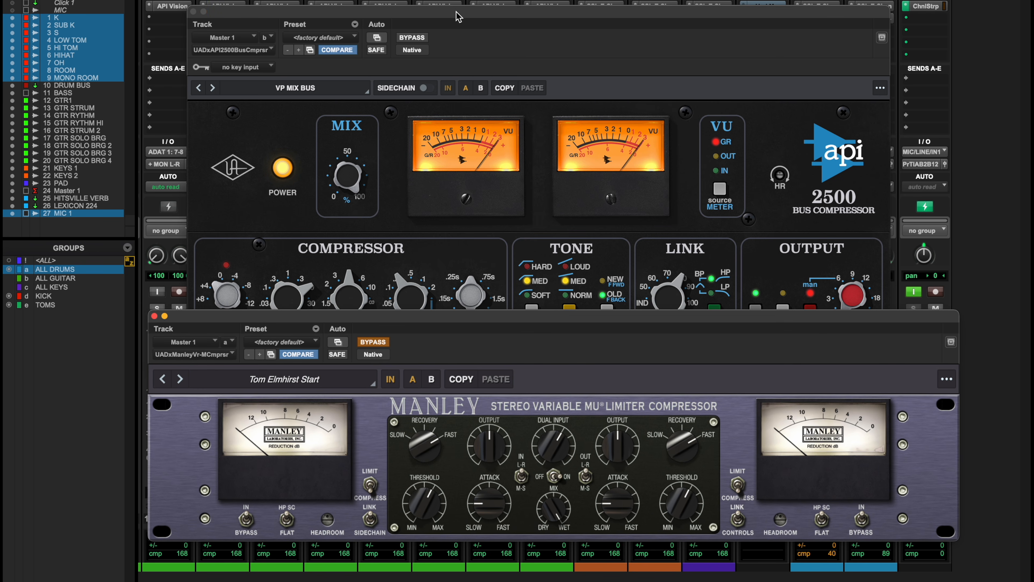
drag(458, 16, 455, 8)
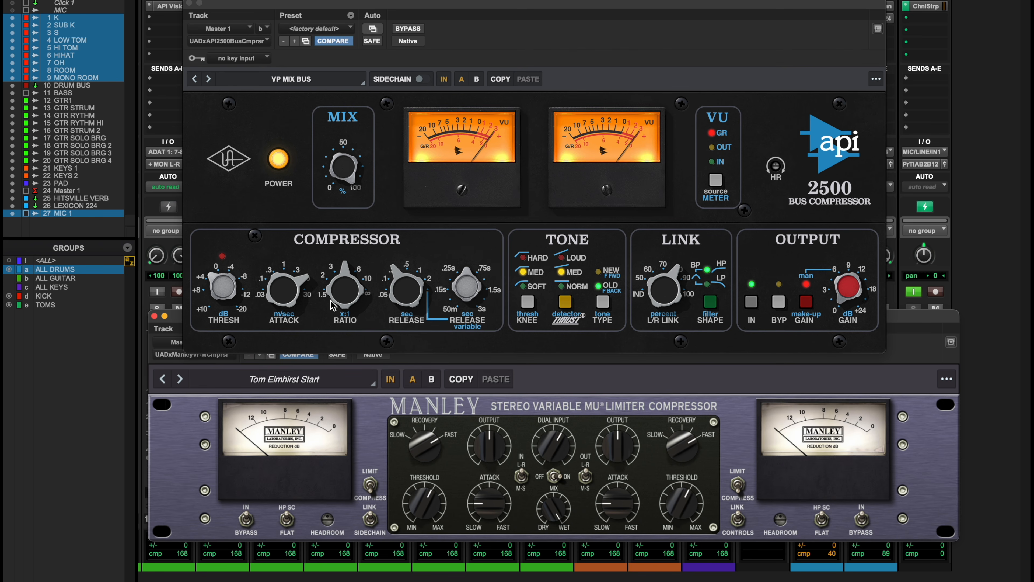
- Compare the API 2500 and the Manley on the mix by activating one while the other is bypassed
click(460, 379)
click(407, 29)
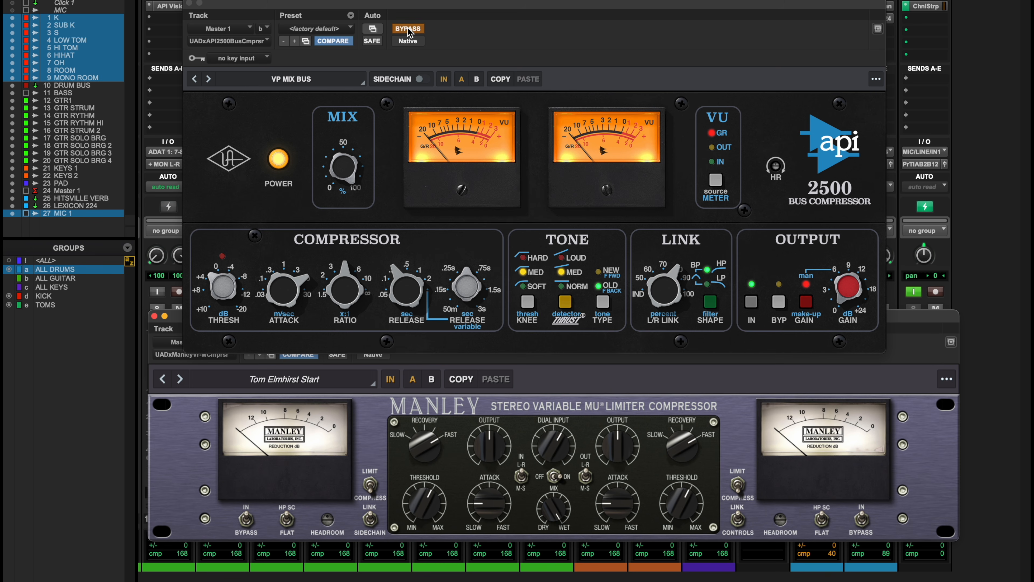
click(532, 379)
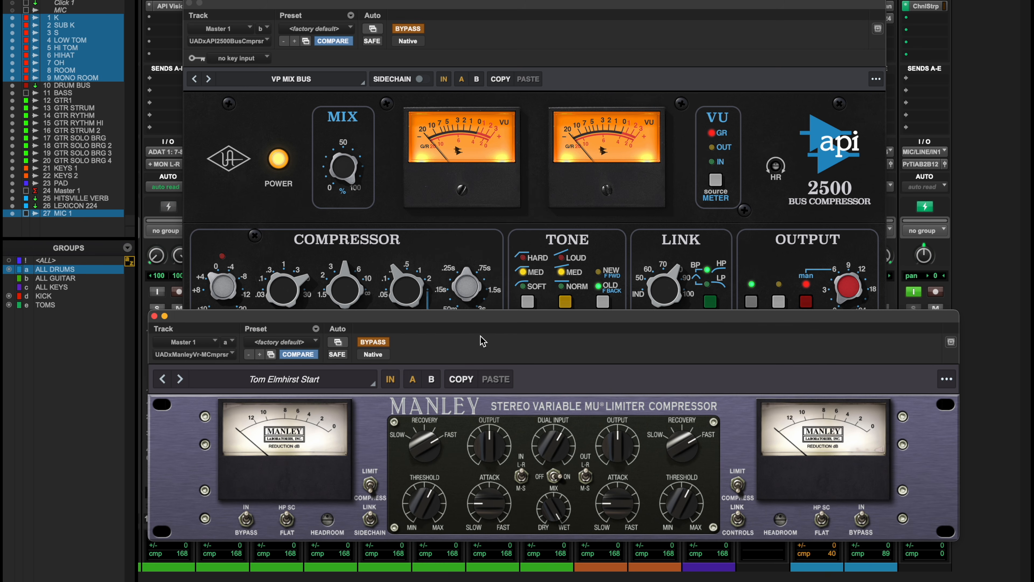
click(377, 346)
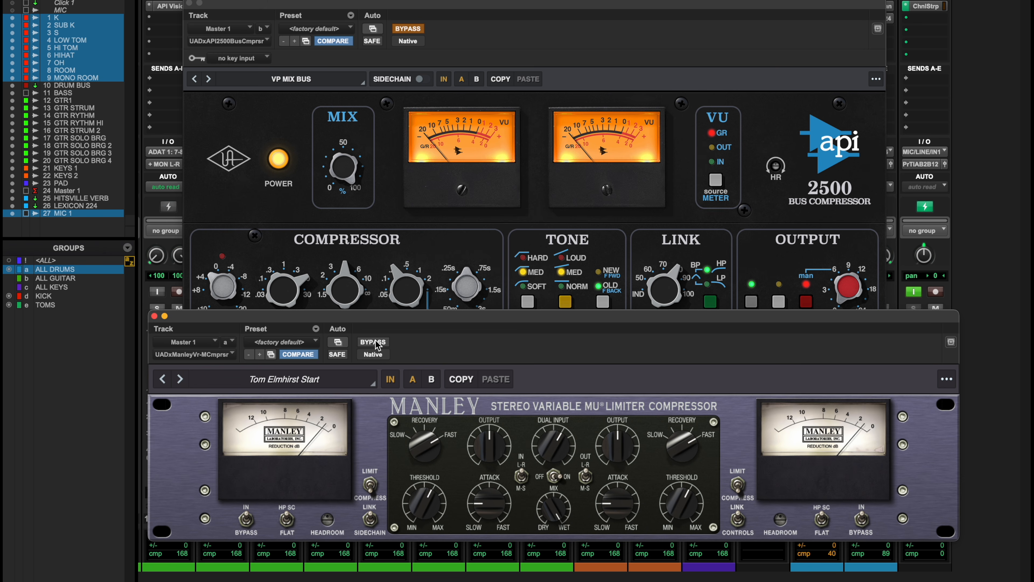
click(377, 346)
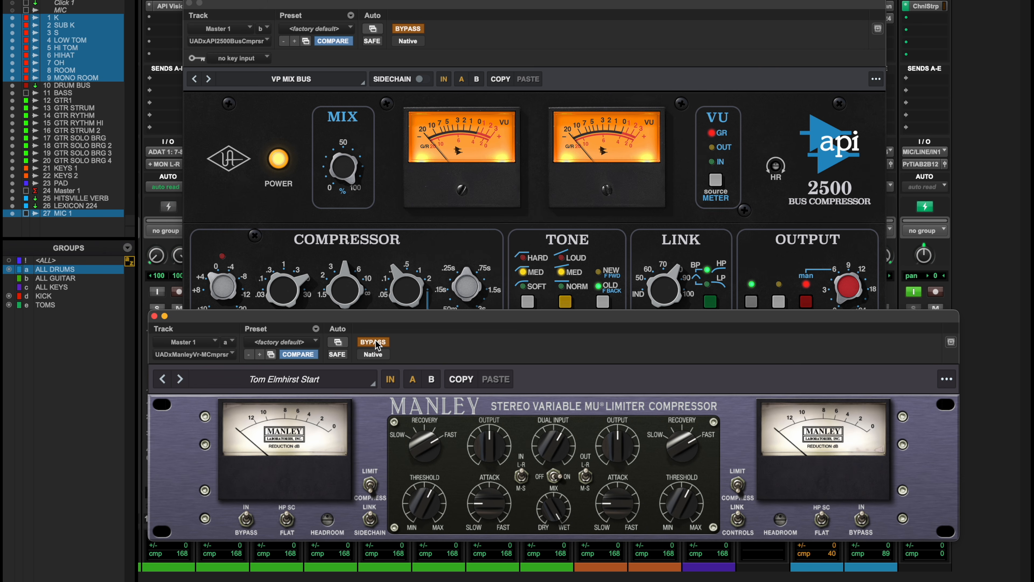
click(403, 29)
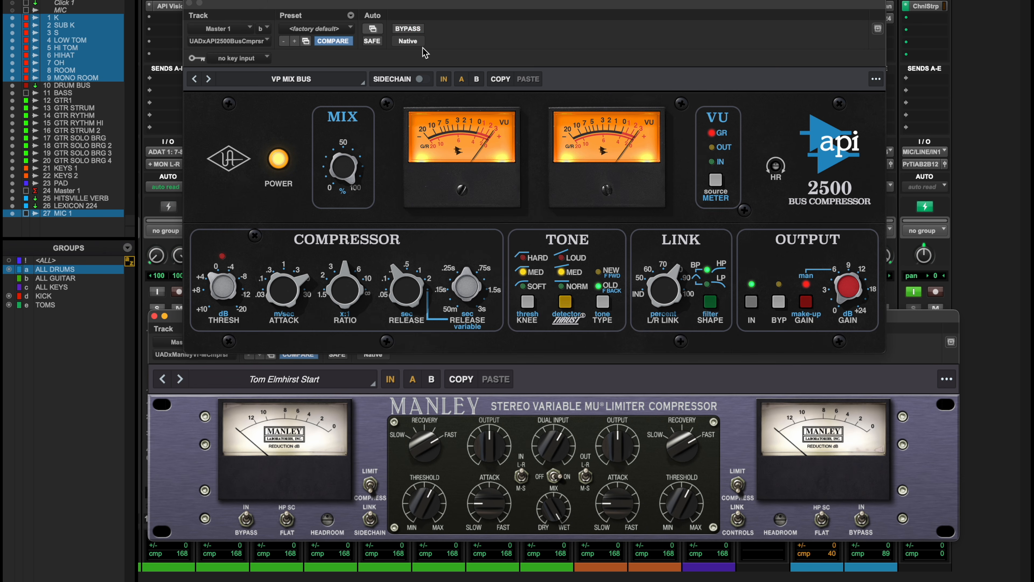
- Try a slightly higher output gain on the API 2500 against bypass, and reset the gain to the preset's setting
drag(844, 291, 843, 287)
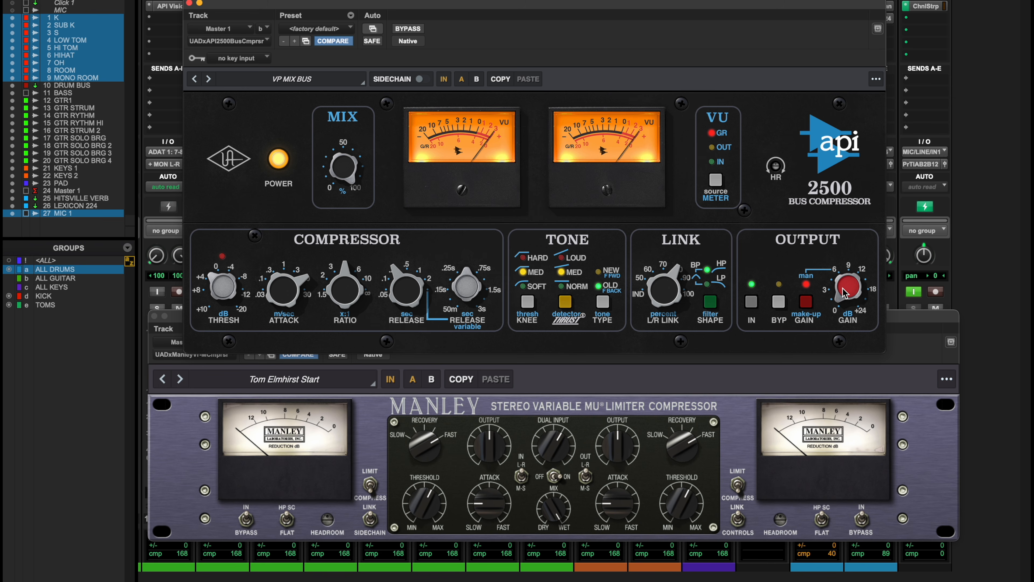
click(408, 31)
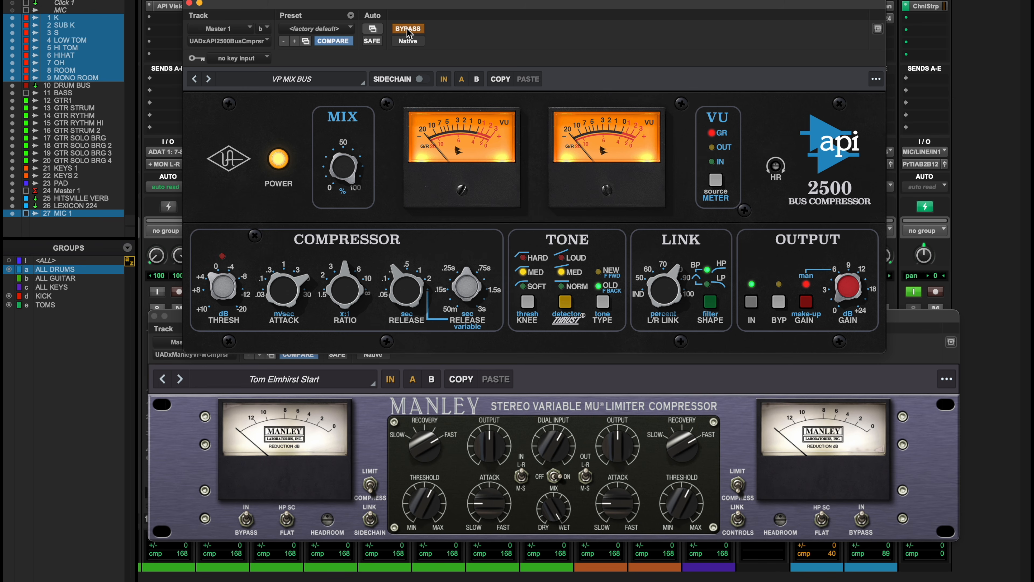
click(408, 32)
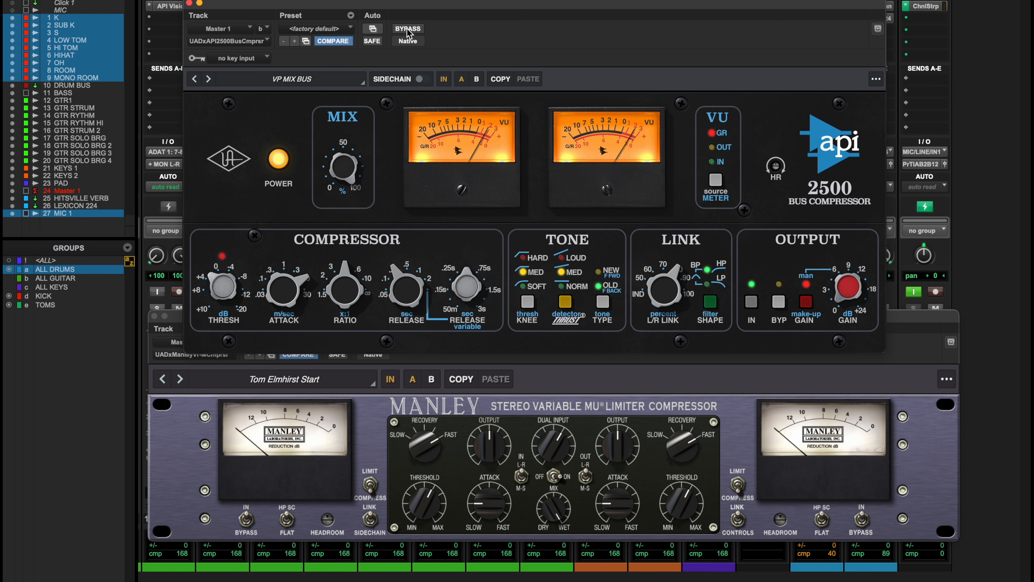
click(408, 32)
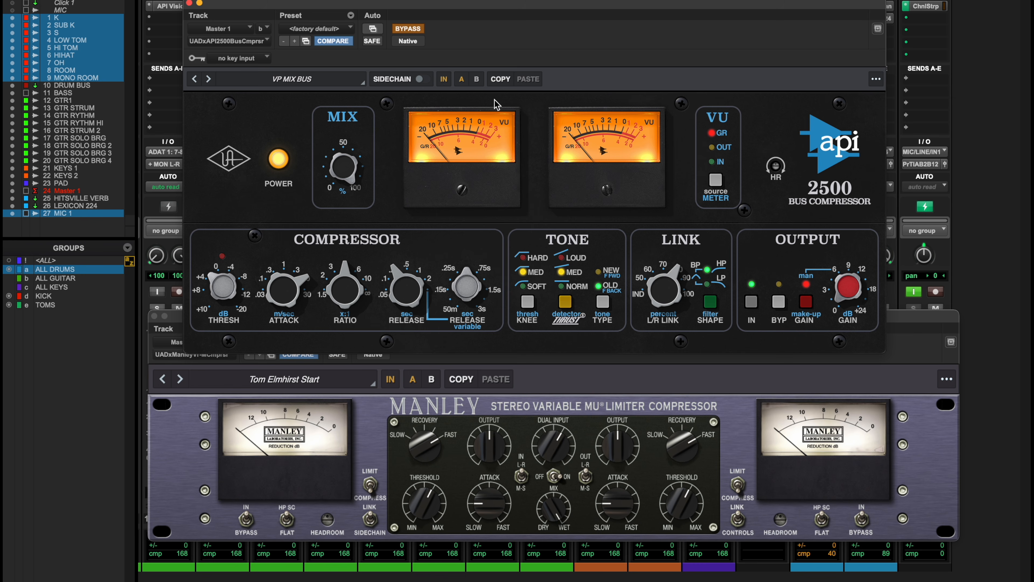
click(834, 312)
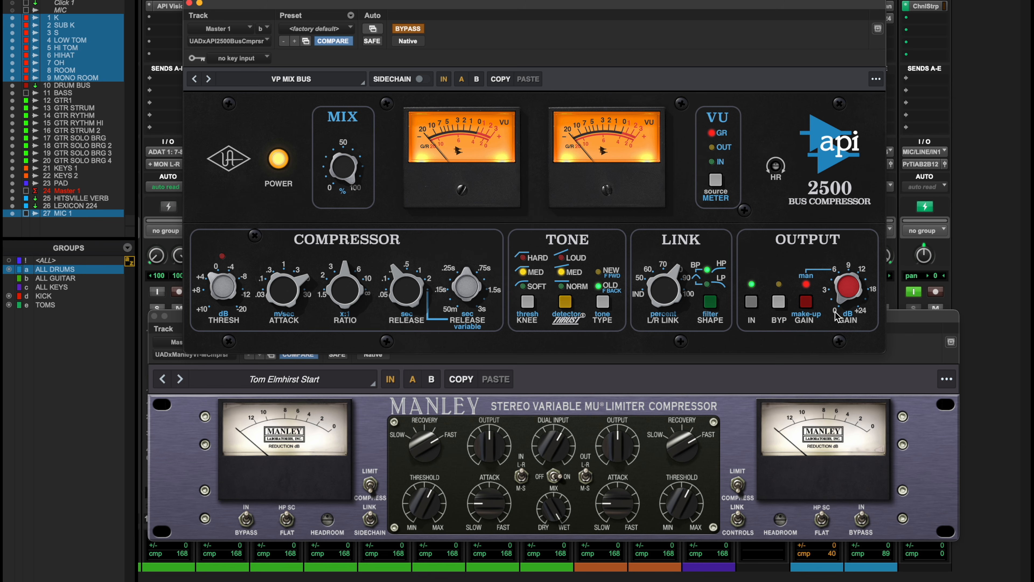
- Switch the mix between the API 2500 and the Manley again, ending with the Manley active and the API 2500 bypassed
click(408, 31)
click(516, 380)
click(374, 342)
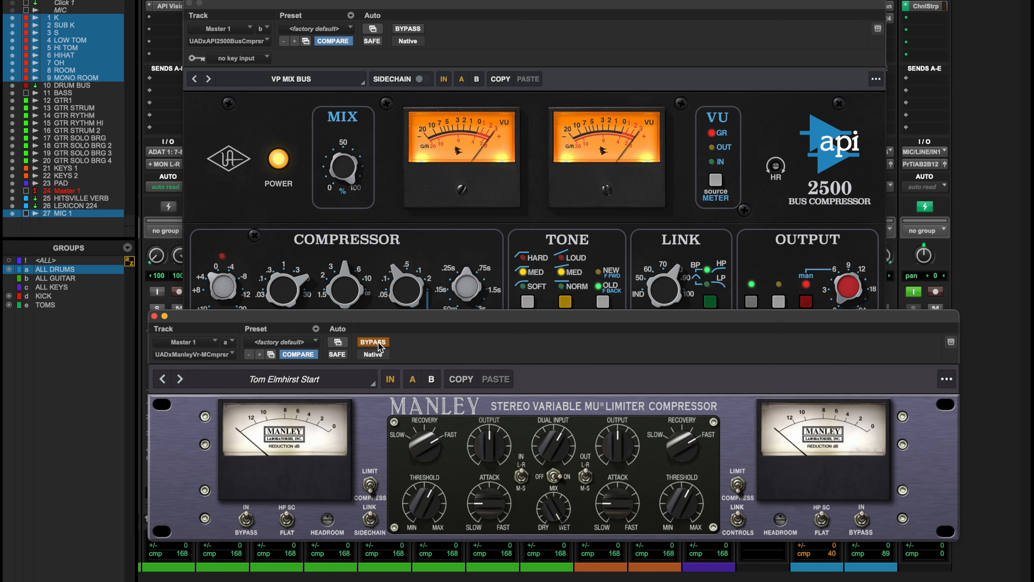
click(408, 28)
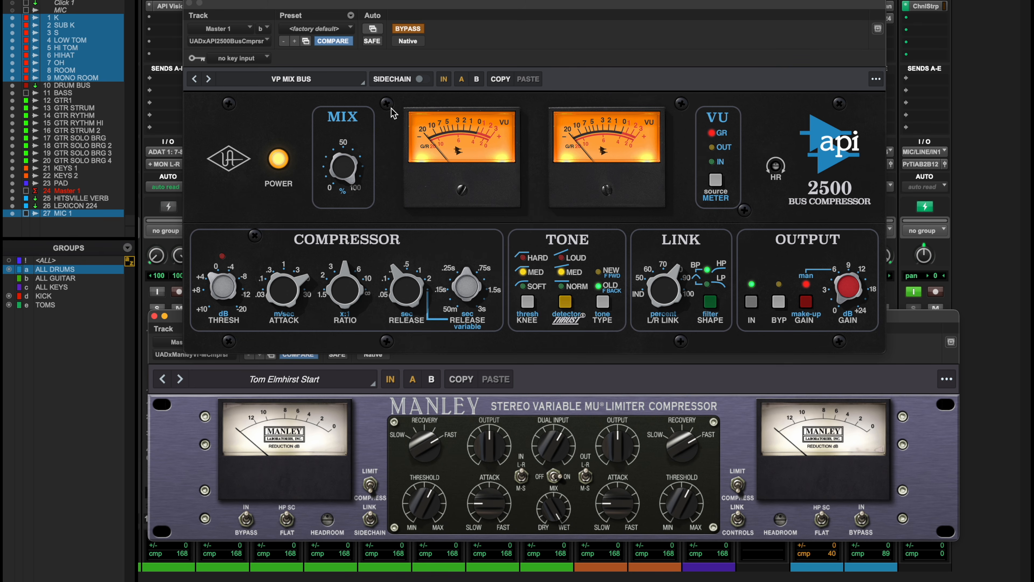
click(480, 361)
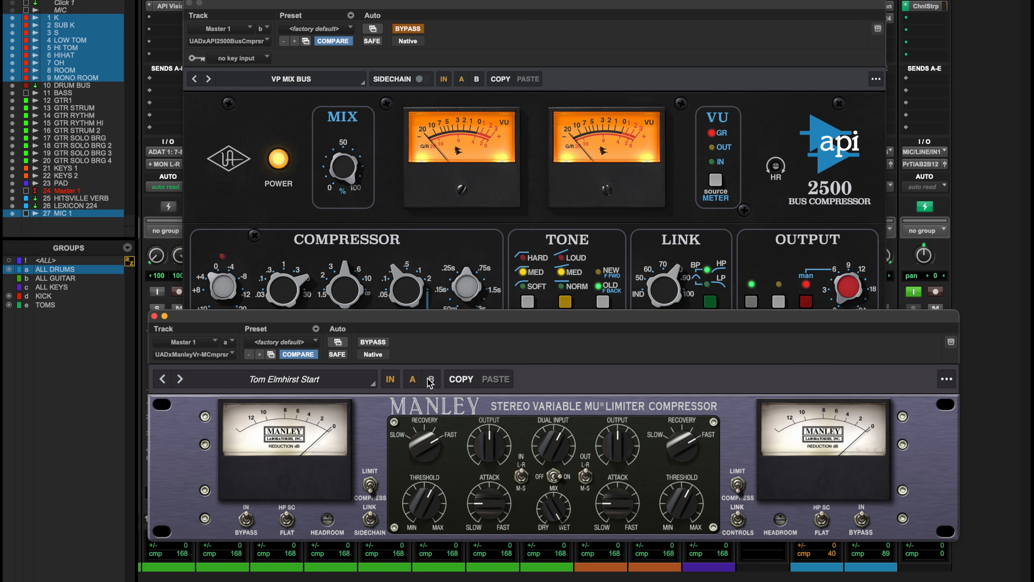
- Compare the mix with the Manley bypassed and active, and reposition its window so the API 2500's bypass control stays accessible
click(383, 342)
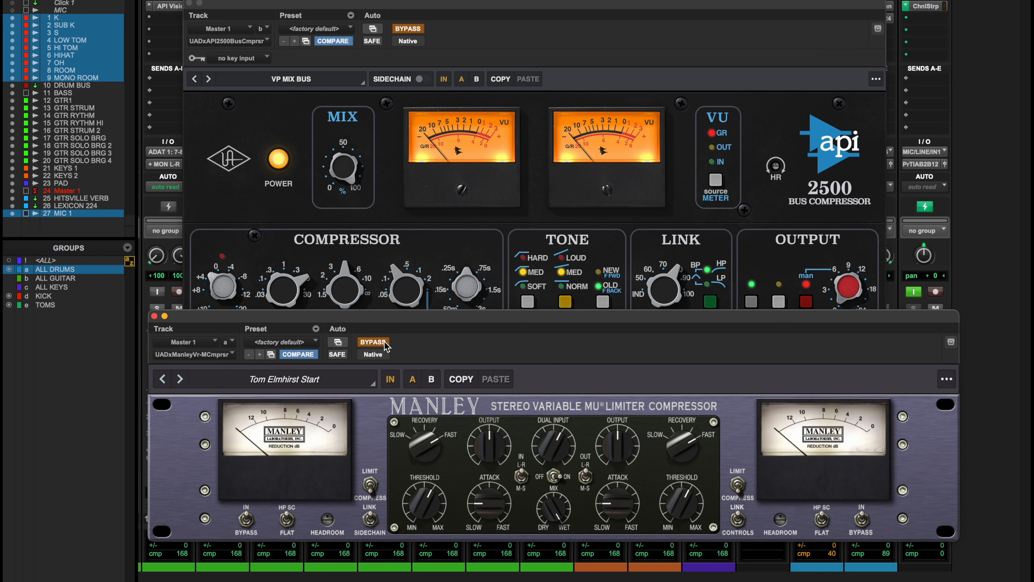
click(384, 342)
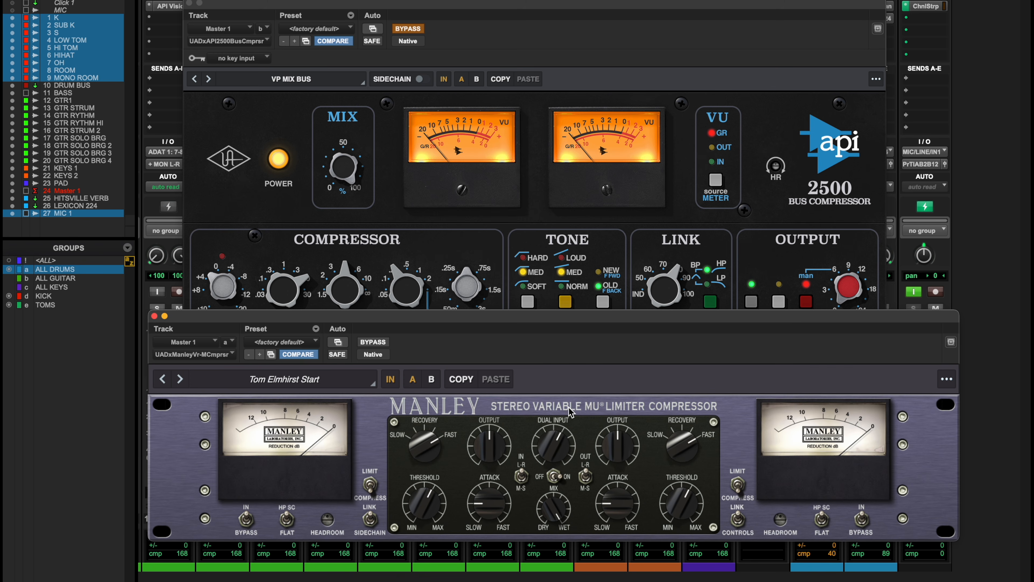
drag(546, 331, 531, 218)
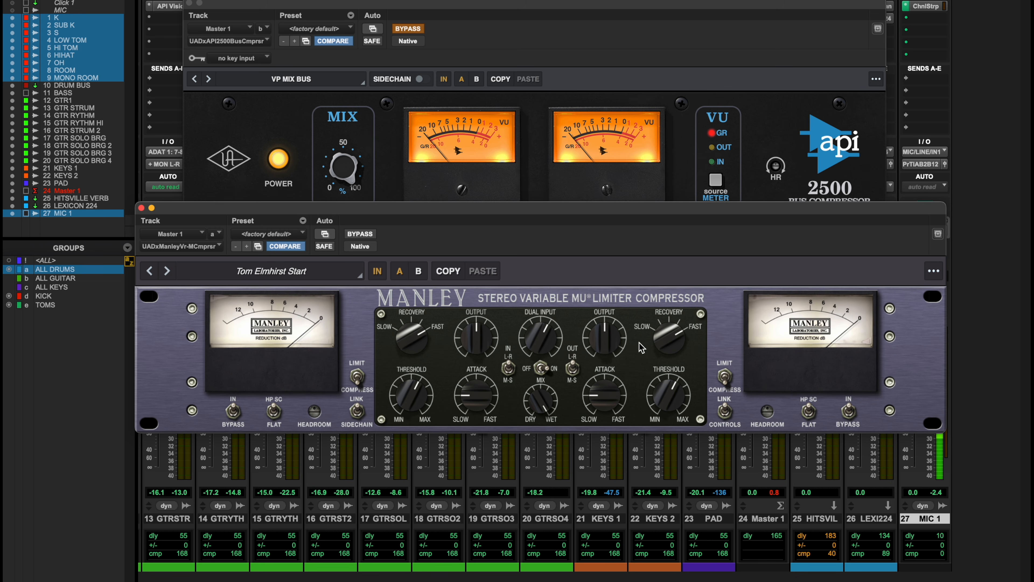
drag(670, 214, 614, 286)
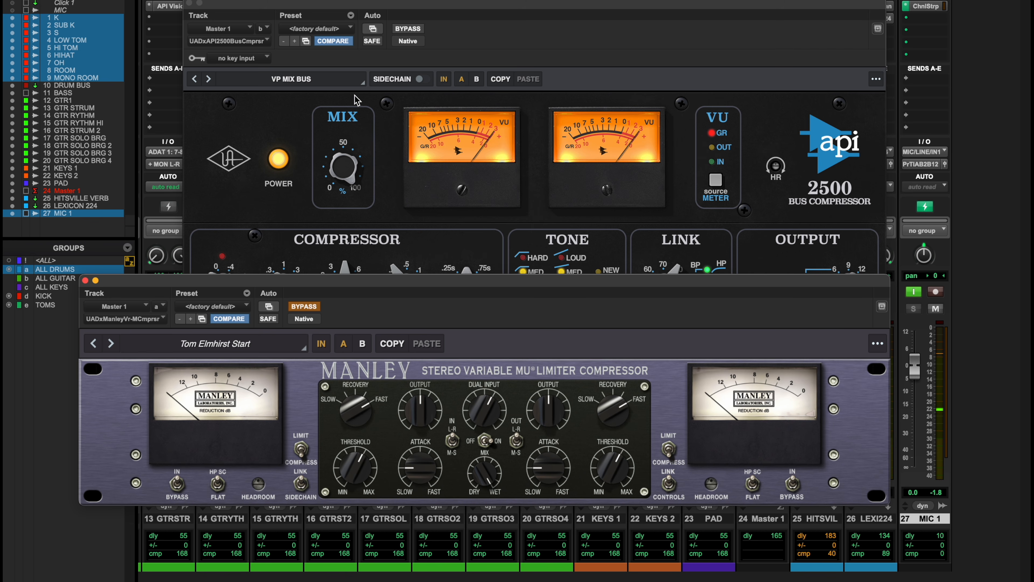
- Compare the mix with the API 2500 bypassed and active while the Manley is bypassed, leaving the API 2500 bypassed
click(407, 29)
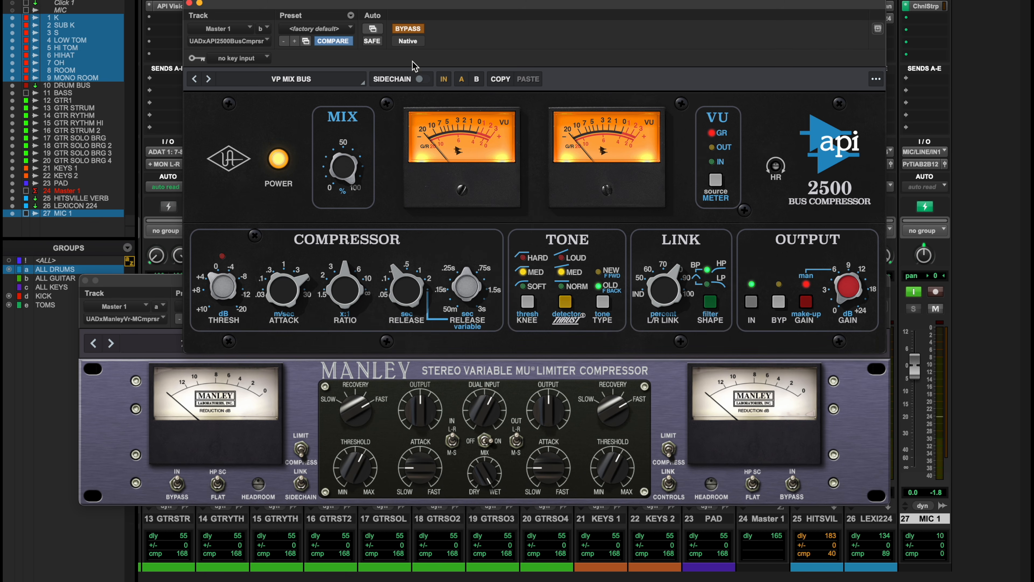
click(408, 29)
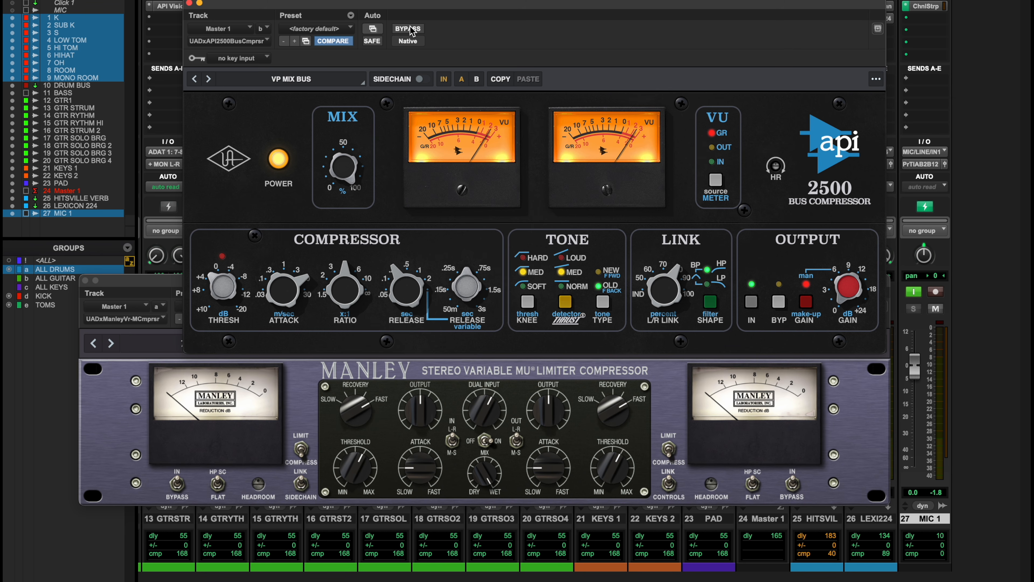
click(410, 27)
- Compare the mix with the Manley active and bypassed, leaving the Manley active
click(435, 374)
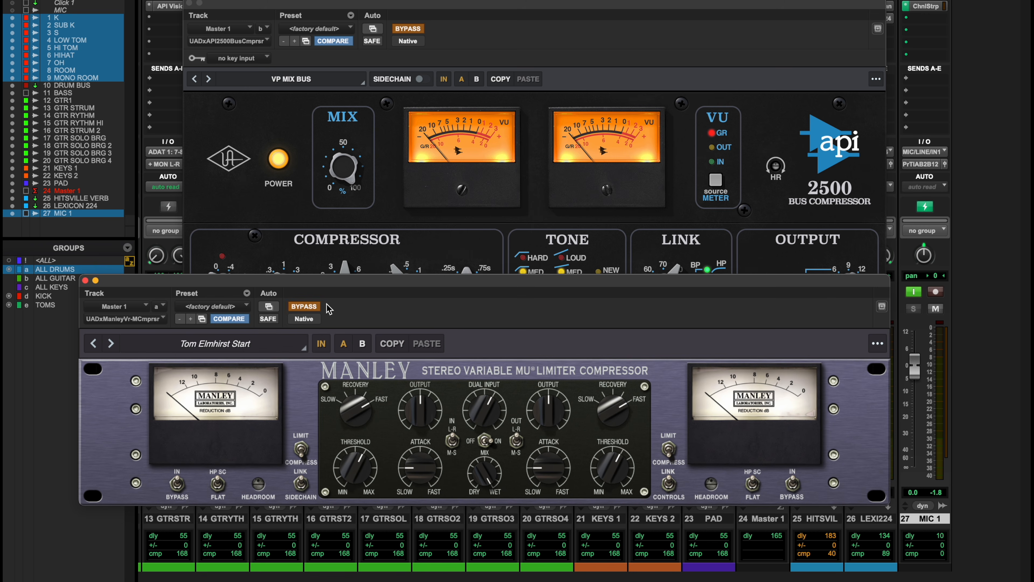
click(296, 308)
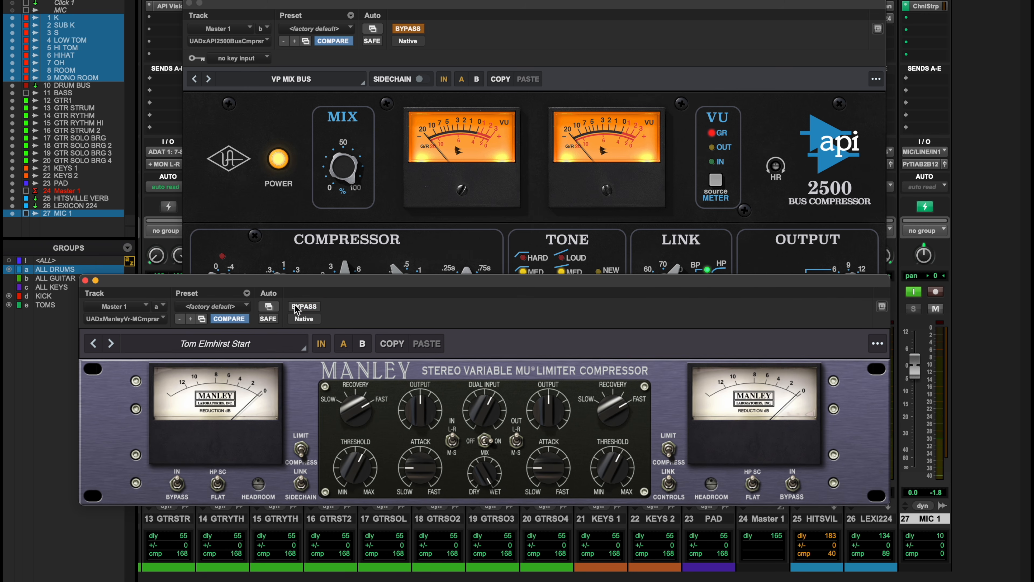
click(296, 308)
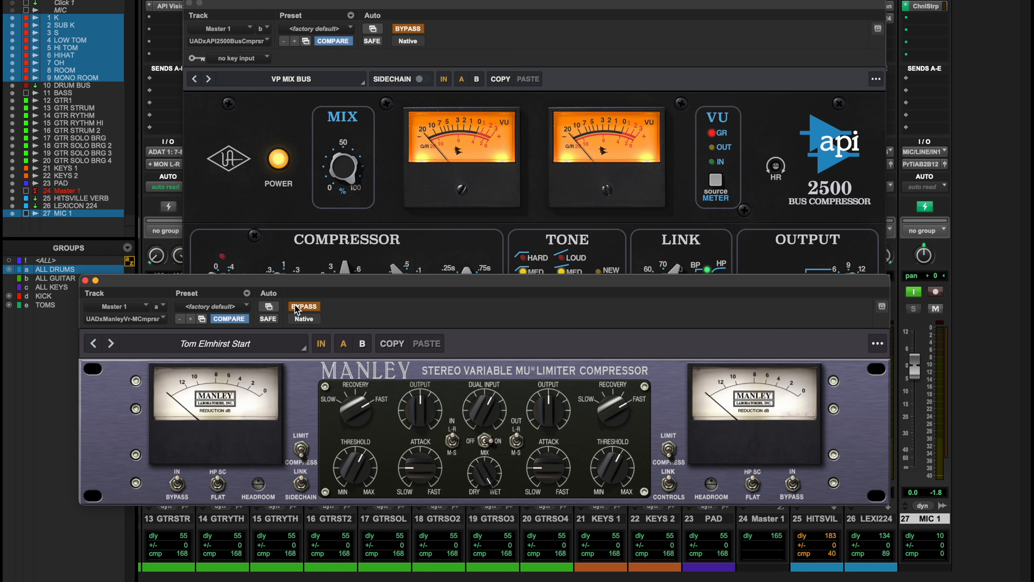
click(297, 308)
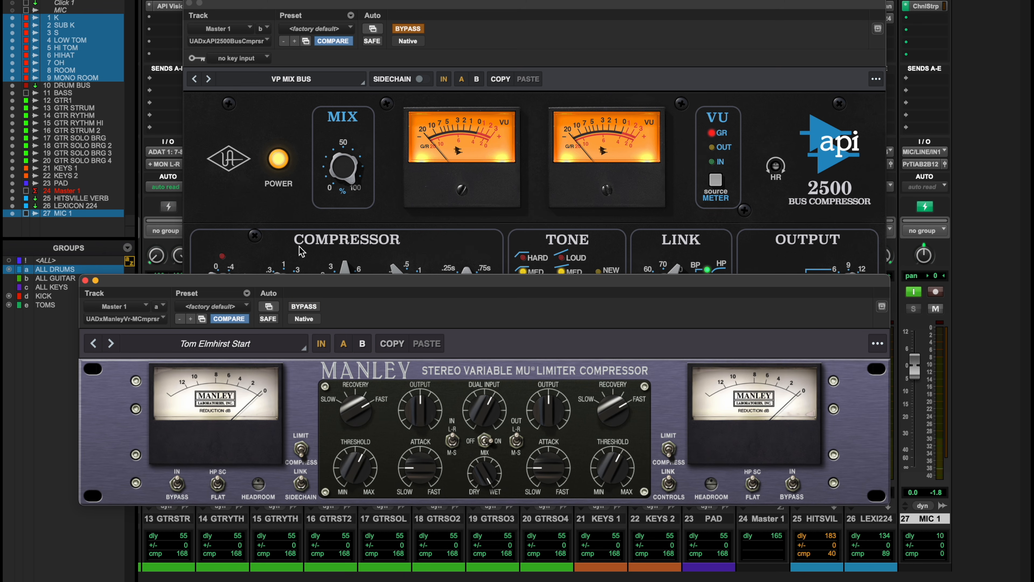
- Close the API 2500 window and open the Studer A800 from the Master 1 inserts, placing its window over the Manley
click(190, 3)
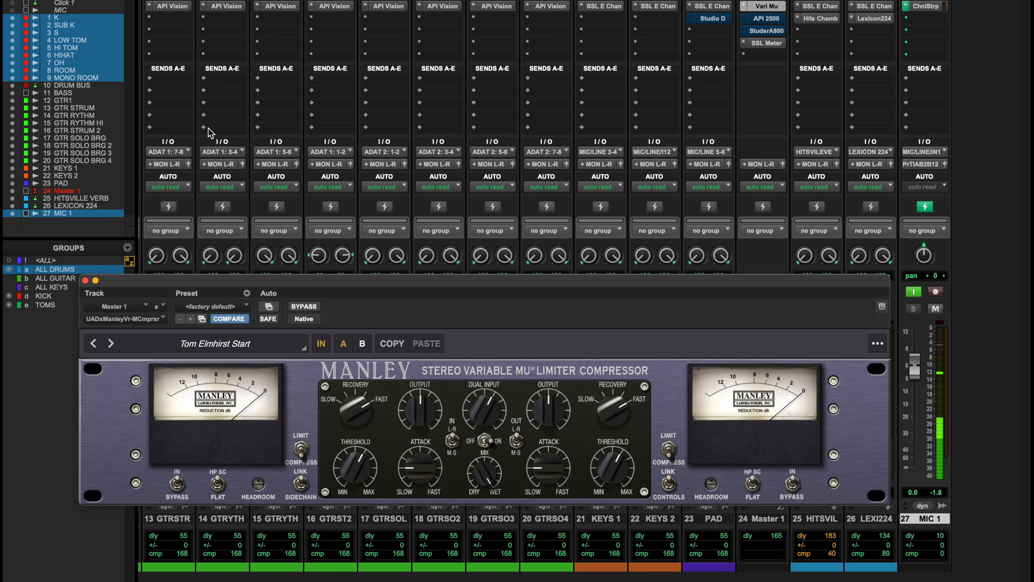
drag(290, 288, 303, 262)
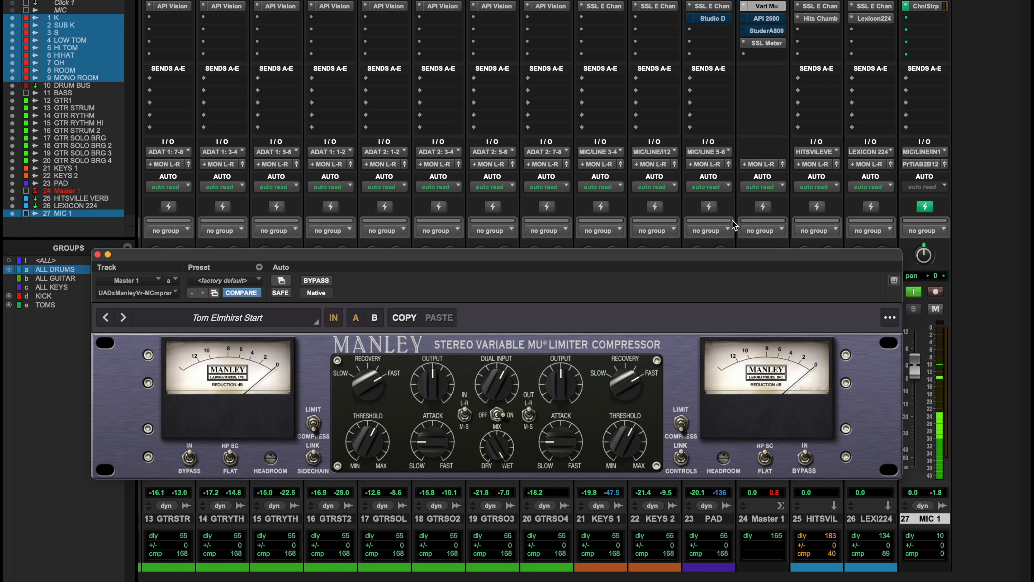
click(766, 31)
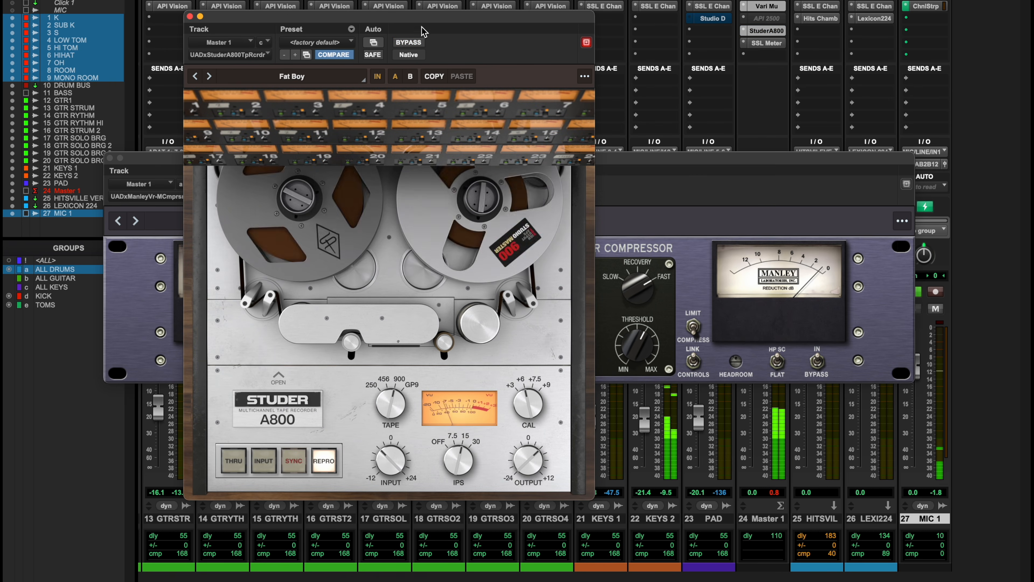
drag(420, 44, 501, 42)
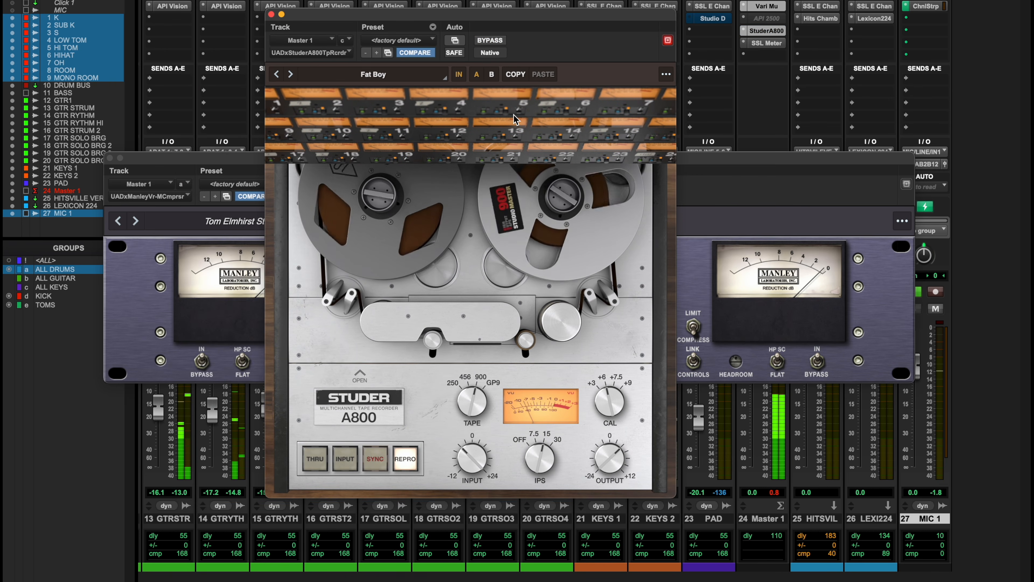
- Compare the mix with the Studer A800 bypassed and active, leaving it active, and put away the Manley window
click(491, 40)
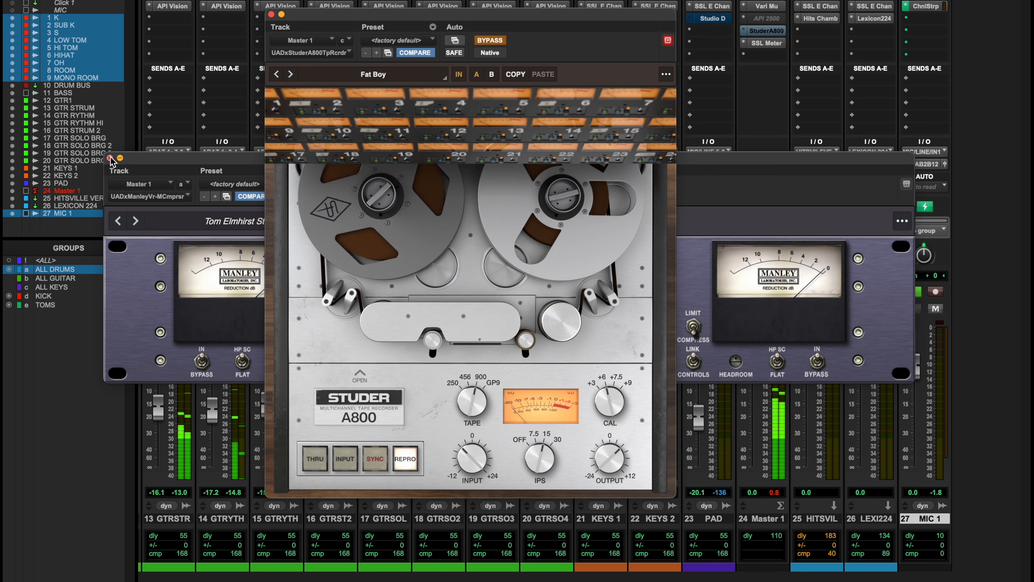
click(120, 158)
click(487, 42)
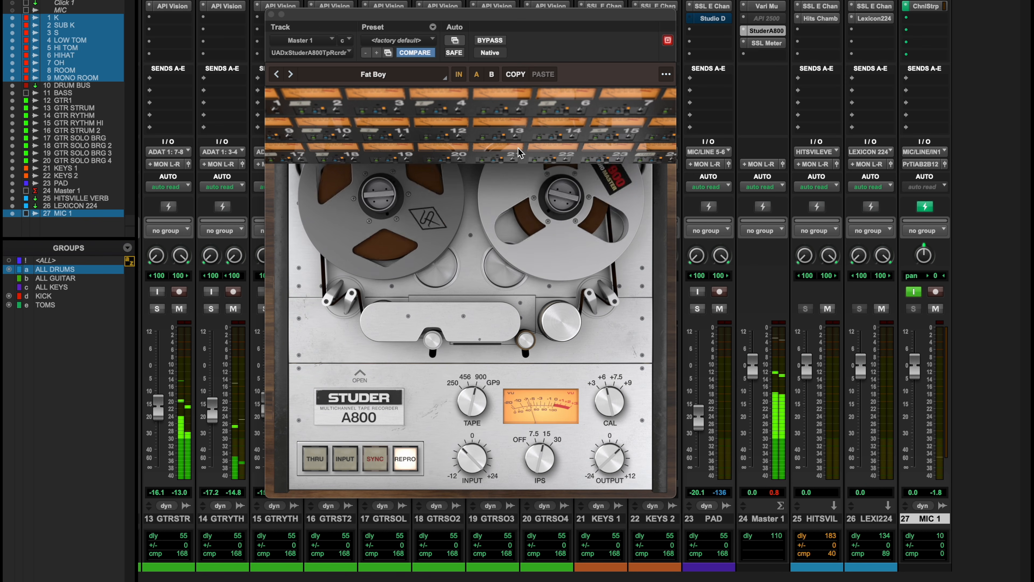
- Reposition the Studer A800 window and look through its preset list, keeping the Fat Boy preset
drag(429, 27, 483, 31)
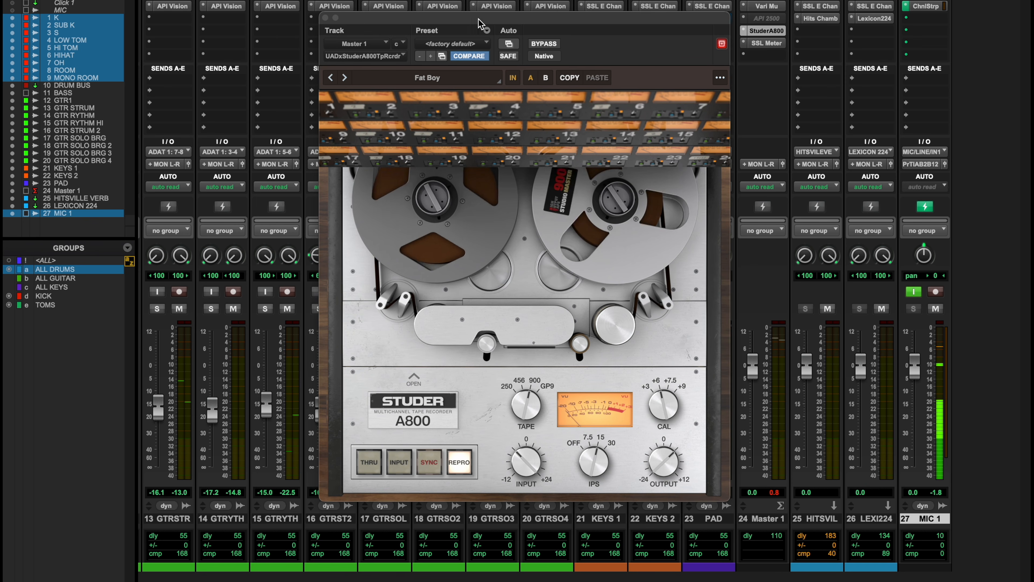
click(418, 76)
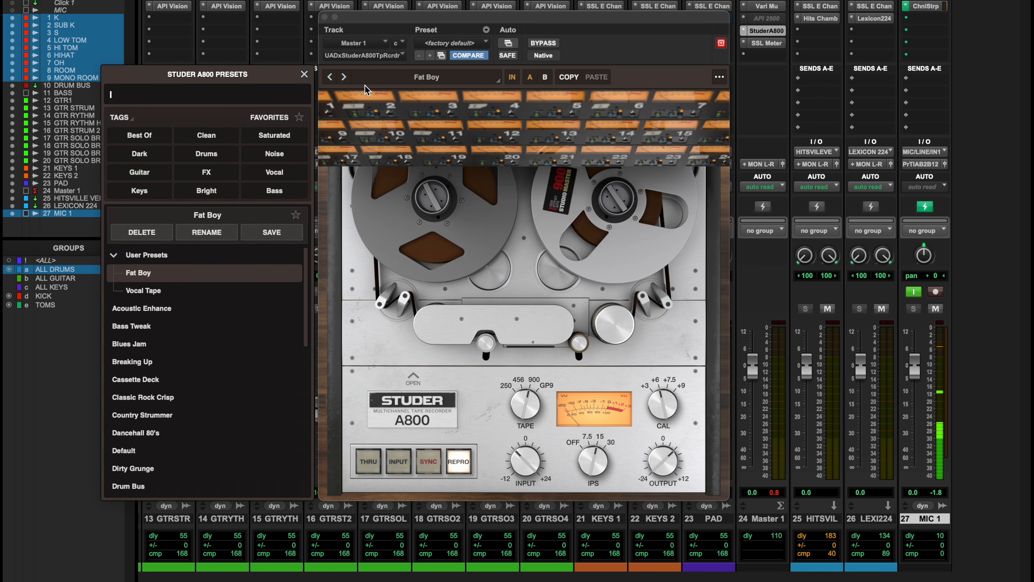
click(304, 74)
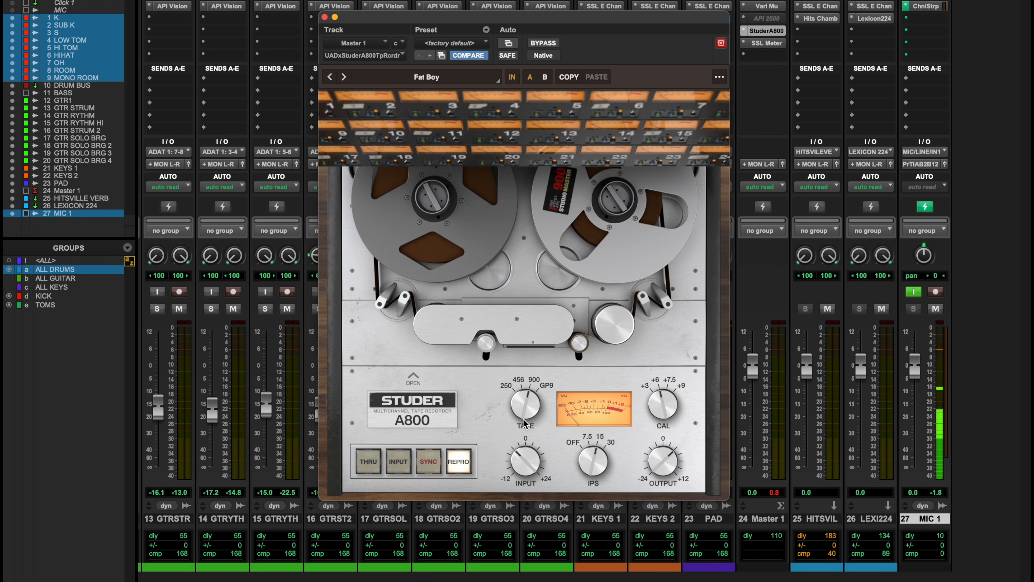
- Show the Studer A800's GP9 and 456 tape types, and return the tape selection to 900
drag(527, 394, 540, 386)
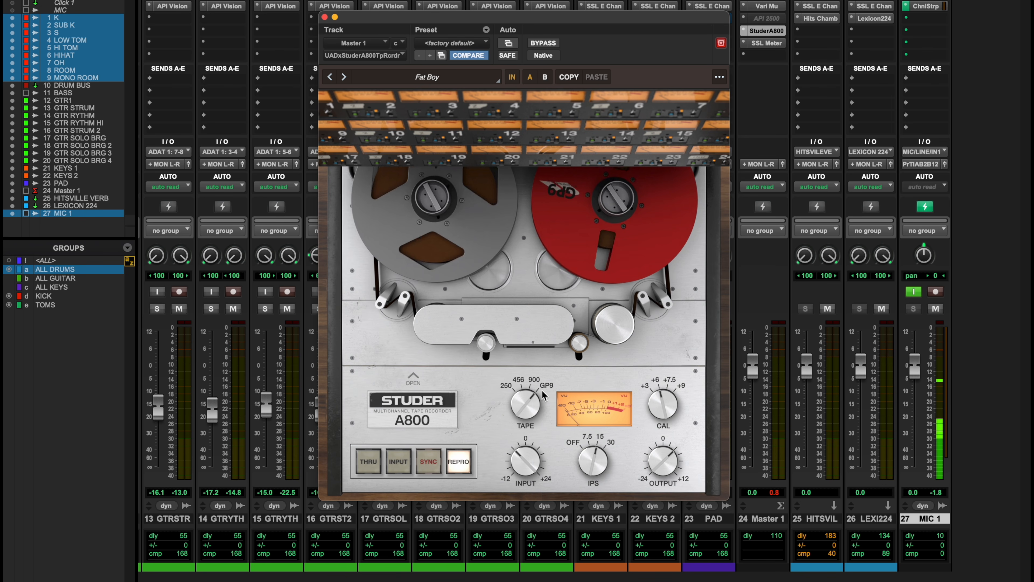
drag(525, 416, 518, 459)
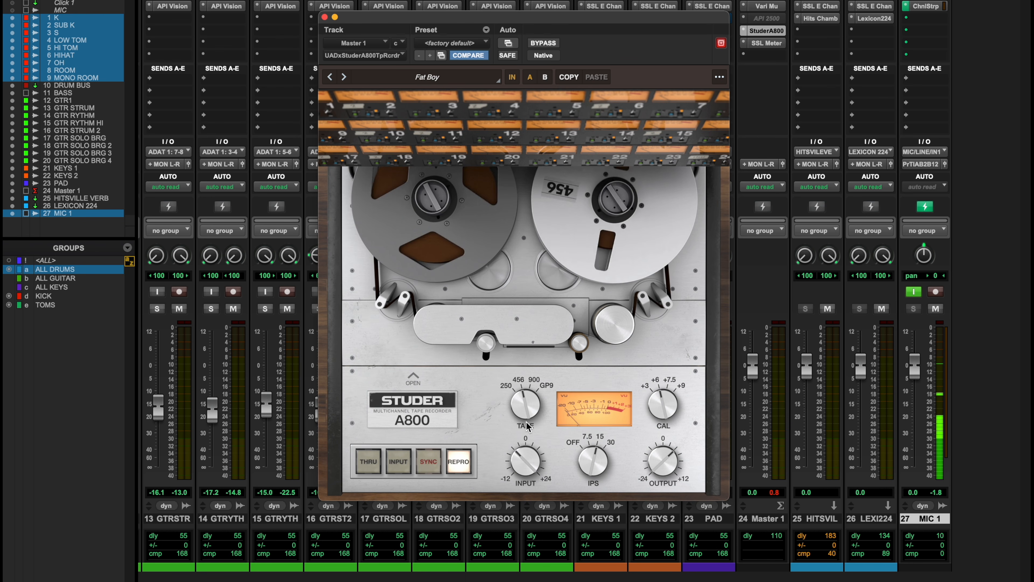
mouse_move(525, 415)
mouse_down()
mouse_move(522, 408)
mouse_move(517, 421)
mouse_move(538, 377)
mouse_move(536, 406)
mouse_up()
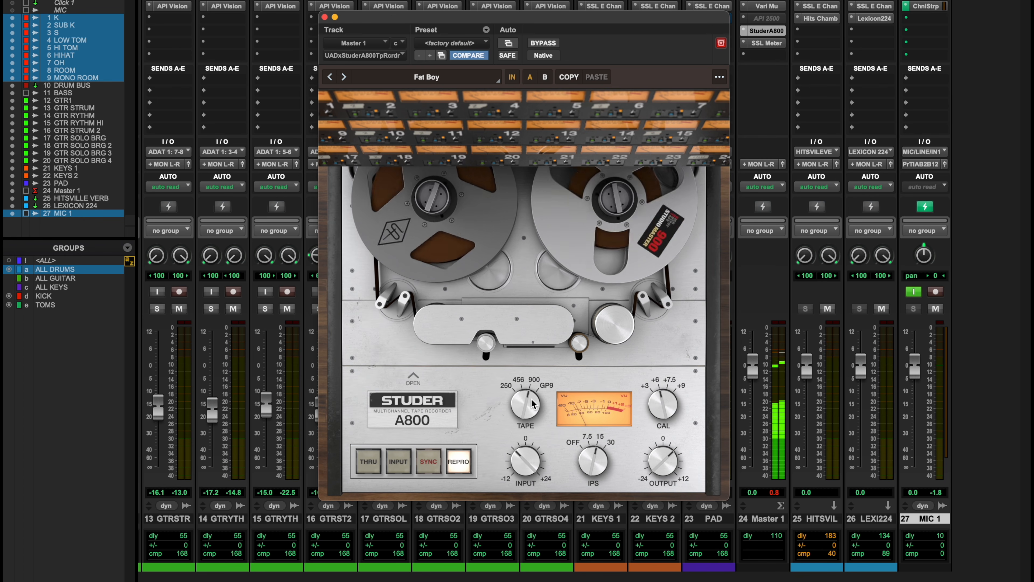
- Audition the Studer A800's 250, 456, 900 and GP9 tape types on the playing mix
click(509, 386)
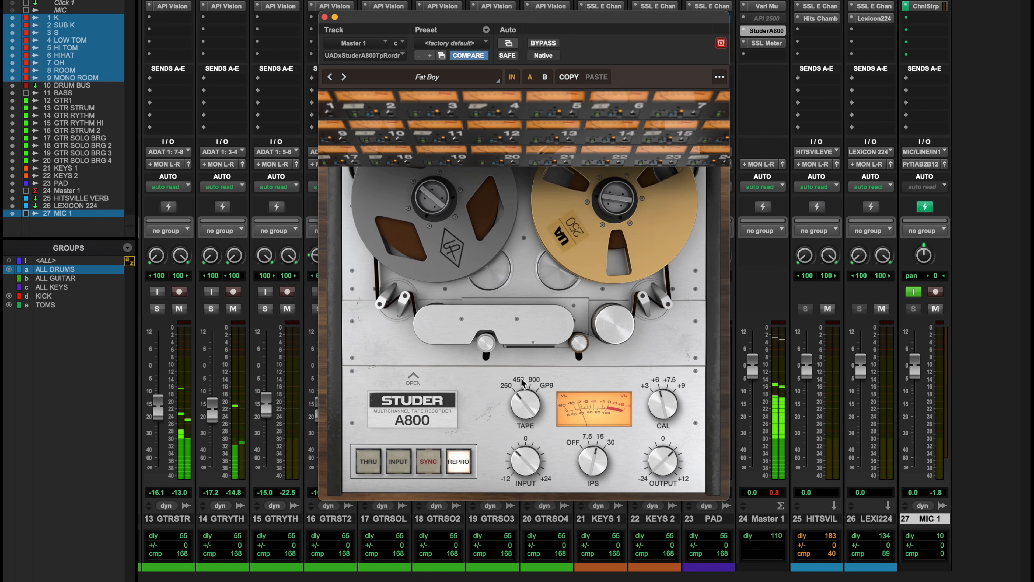
click(521, 382)
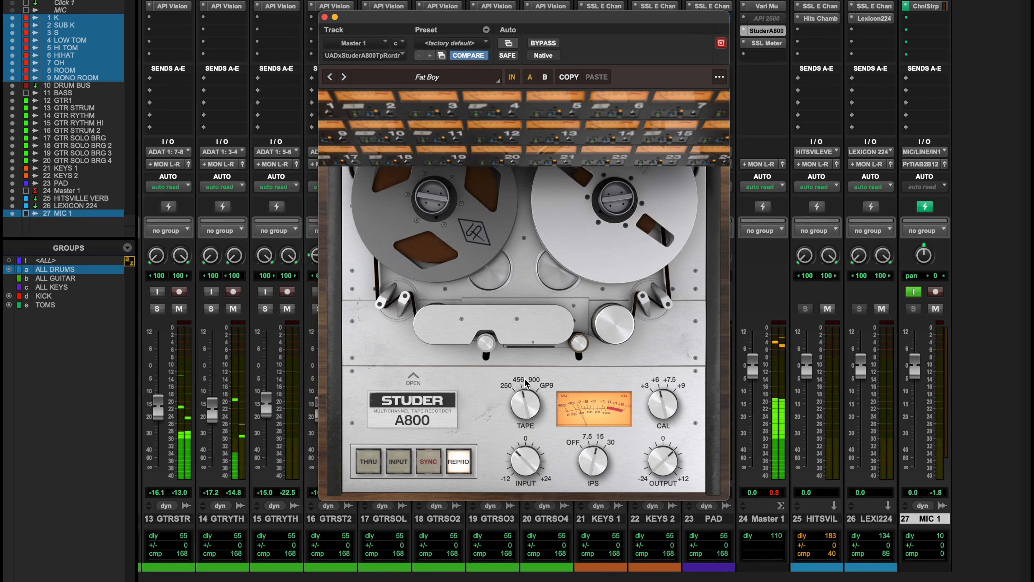
click(533, 384)
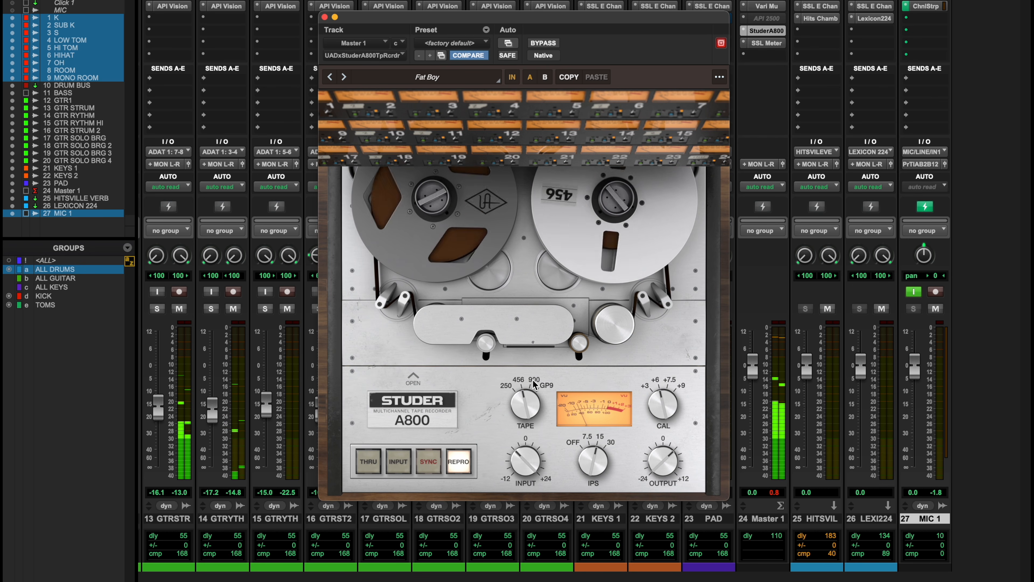
click(533, 384)
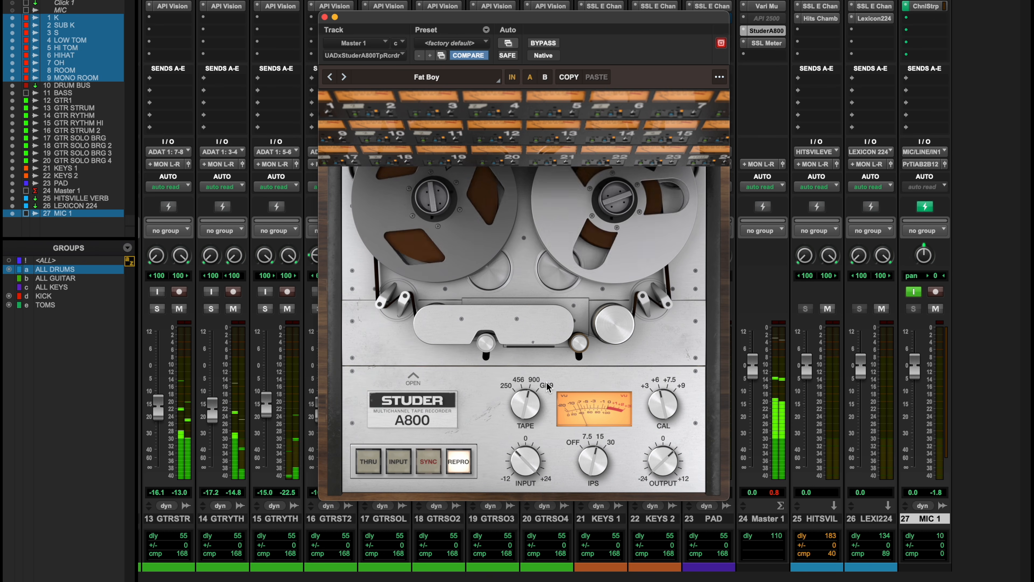
click(520, 382)
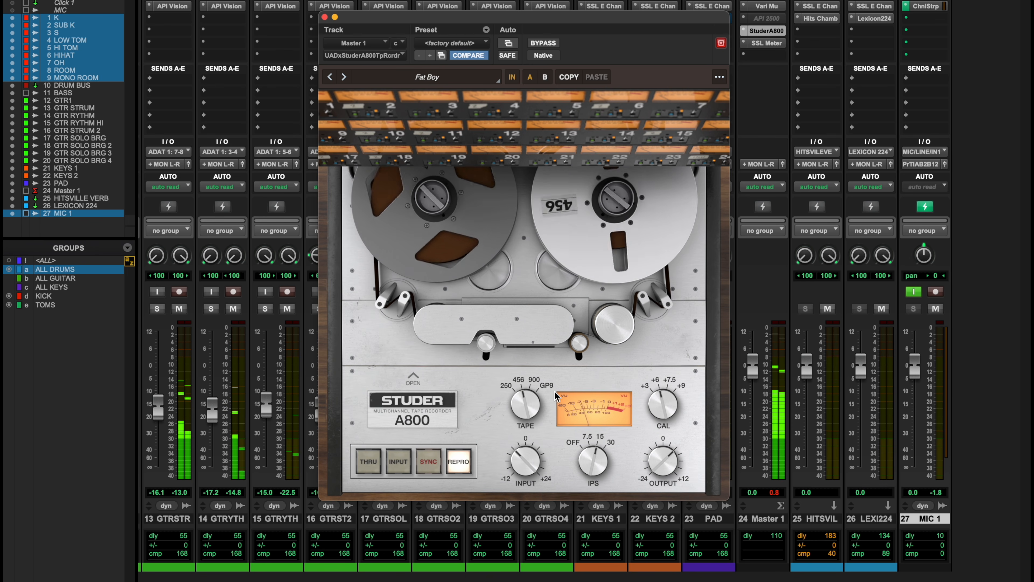
click(546, 385)
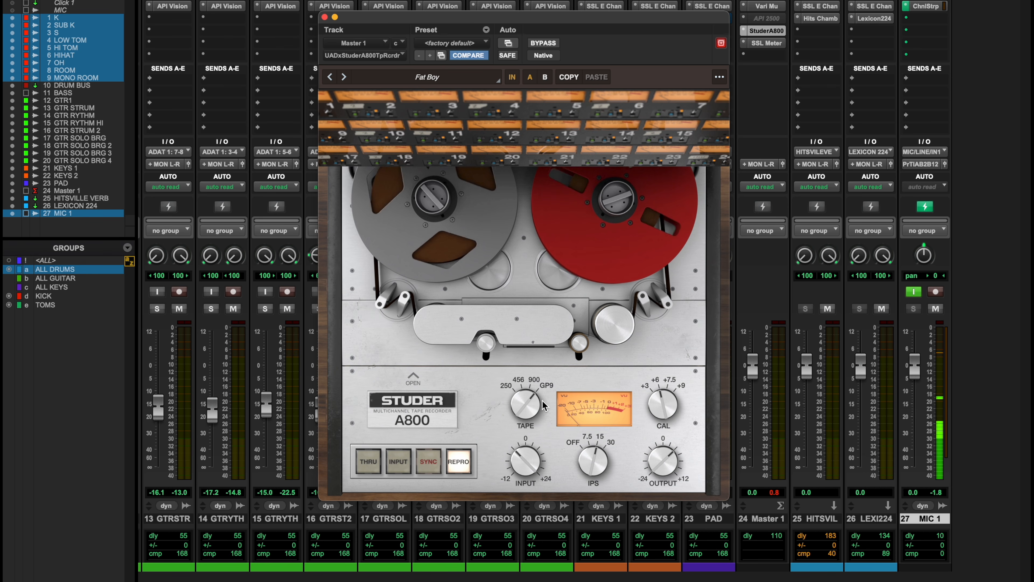
drag(531, 399, 530, 426)
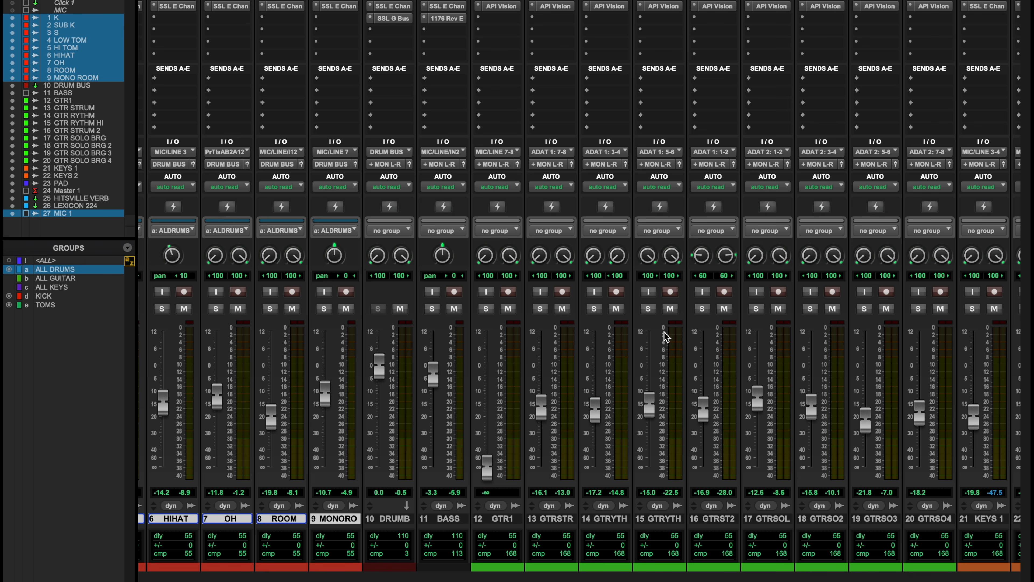
- Start playback and solo track 17, GTR SOLO BRG, in the mixer
scroll(654, 320, right, 1)
scroll(654, 319, right, 3)
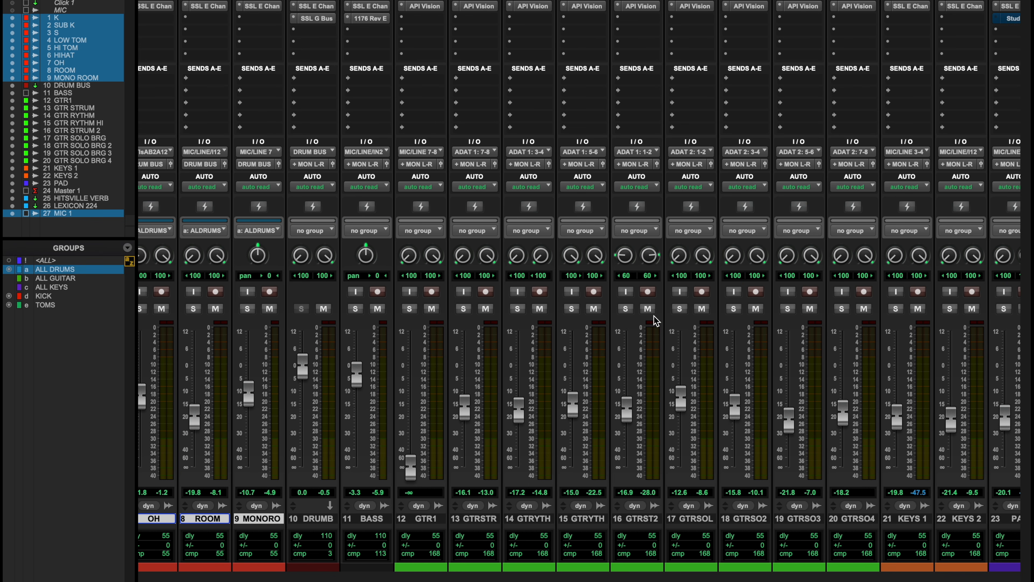
key(space)
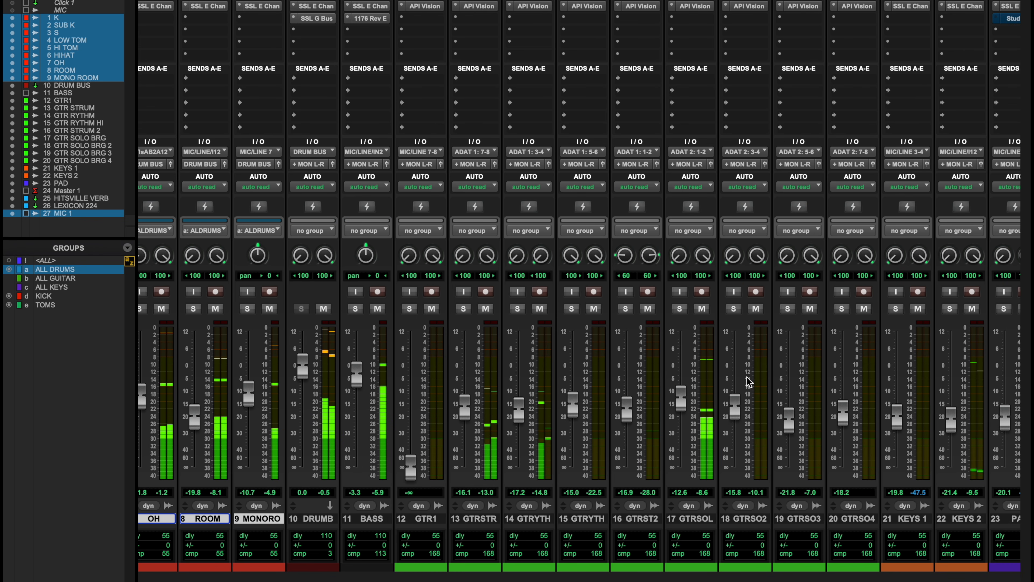
click(679, 309)
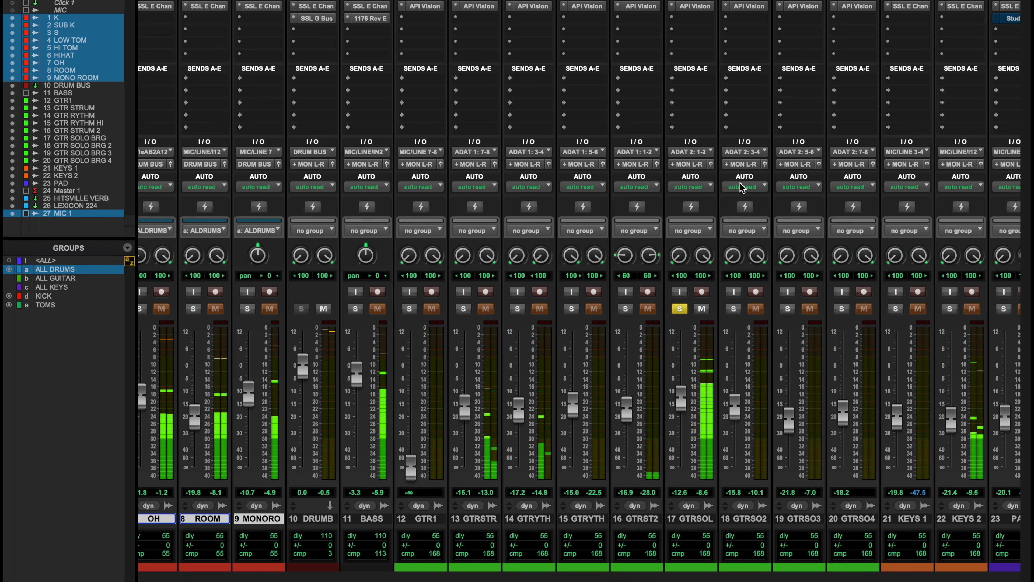
- Open the API Vision strip on GTR SOLO BRG, enable its EQ before the dynamics, and view the 560L before returning to the 550L
click(692, 7)
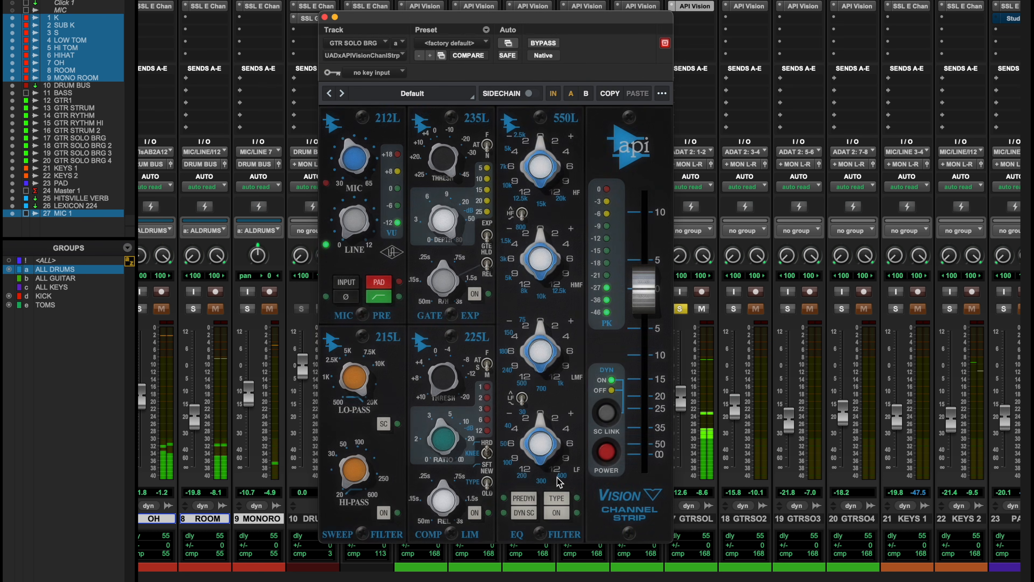
click(556, 517)
click(529, 499)
click(555, 500)
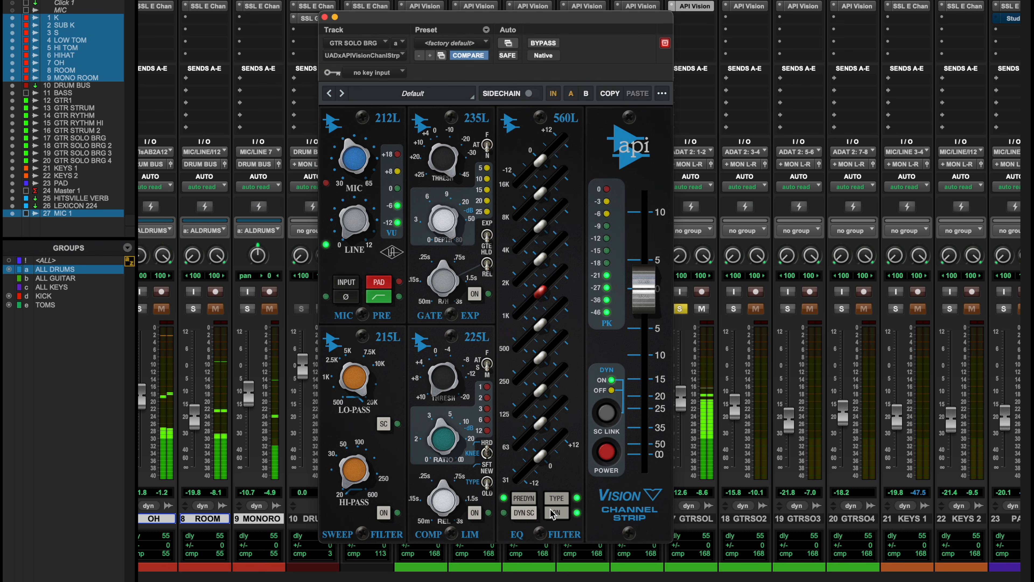
click(555, 500)
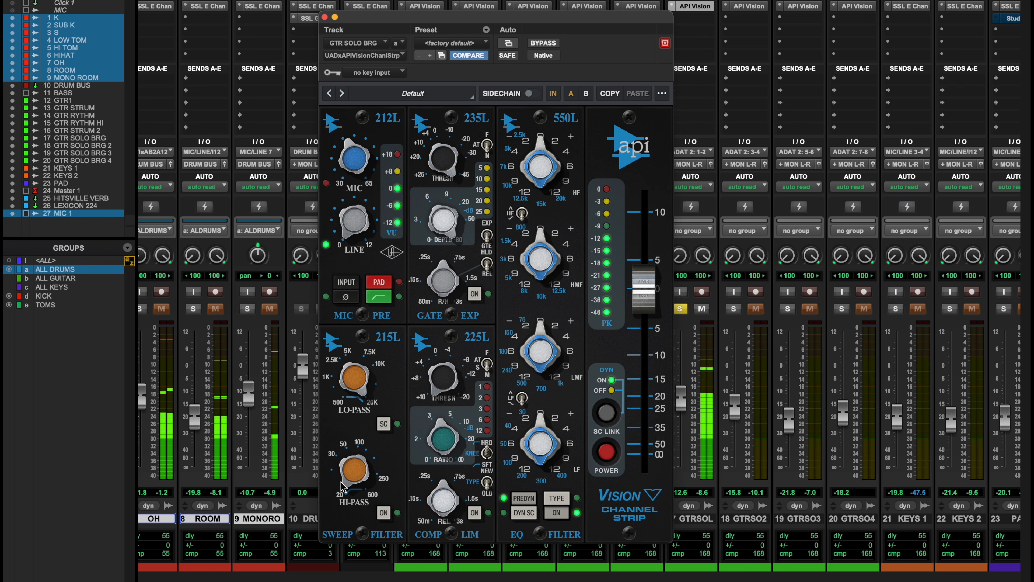
- Switch on the 215L sweep filter in the API Vision strip and unsolo GTR SOLO BRG
click(381, 512)
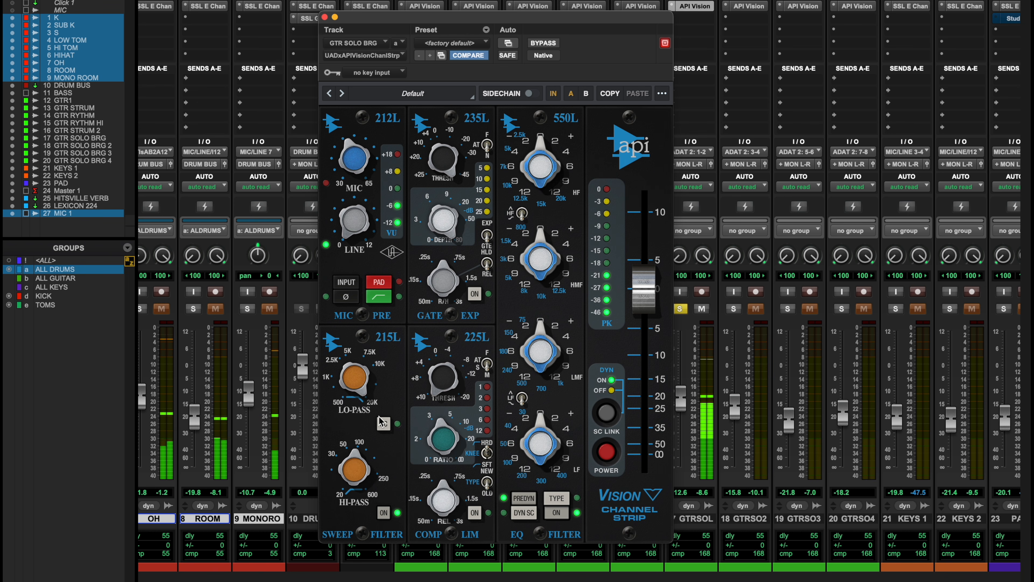
click(681, 311)
- Audition gain and frequency changes on the 550L's HMF band in the mix, and return its gain to 0
click(543, 259)
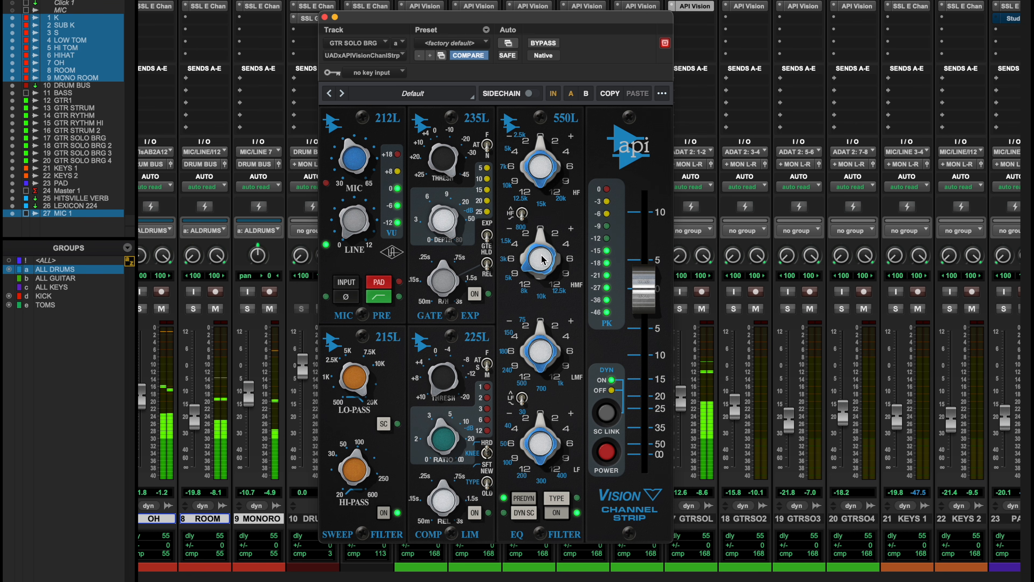
drag(557, 241, 579, 263)
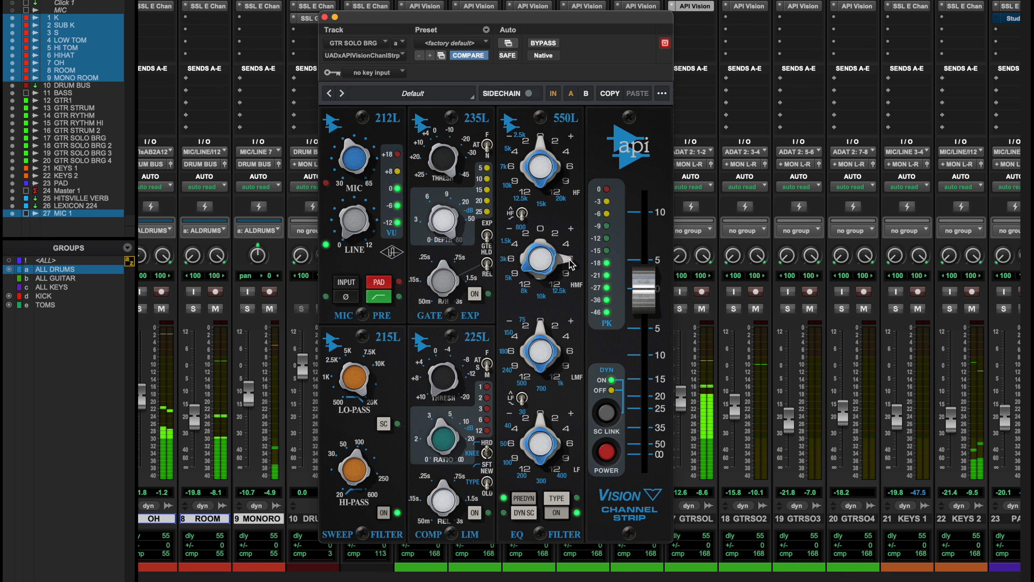
drag(572, 264, 563, 292)
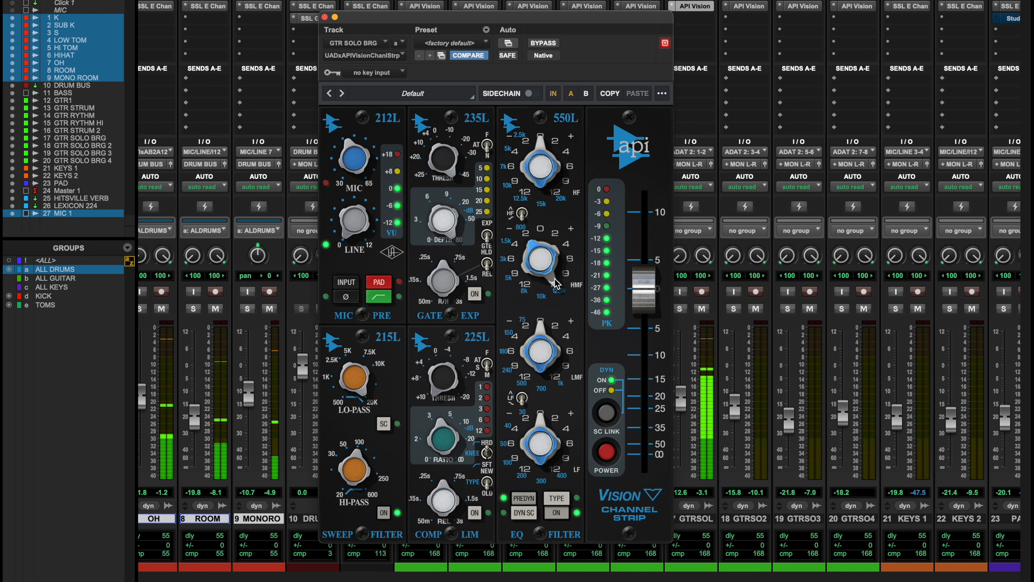
mouse_move(559, 284)
mouse_down()
mouse_move(563, 319)
mouse_move(568, 300)
mouse_up()
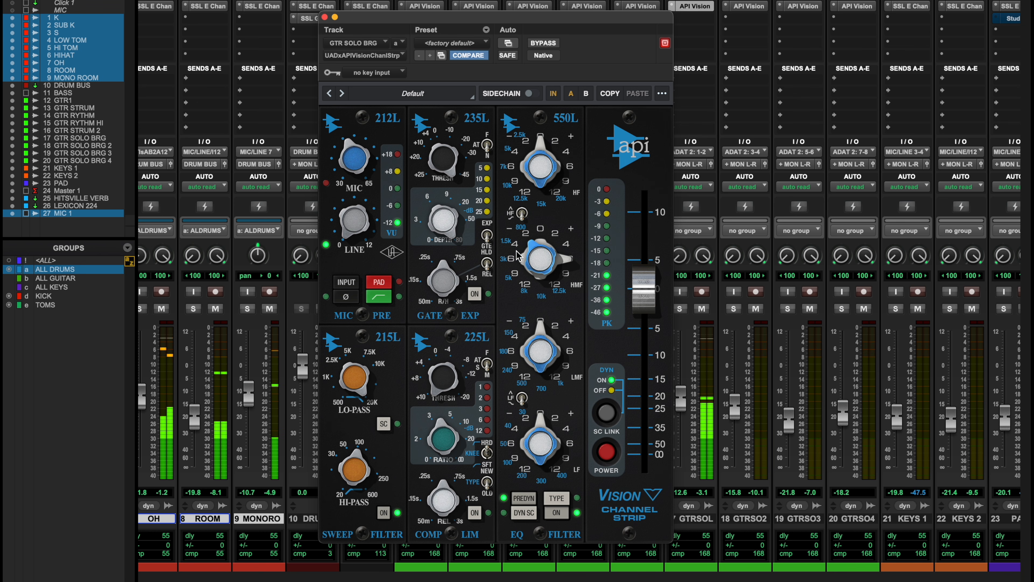
drag(528, 244, 506, 258)
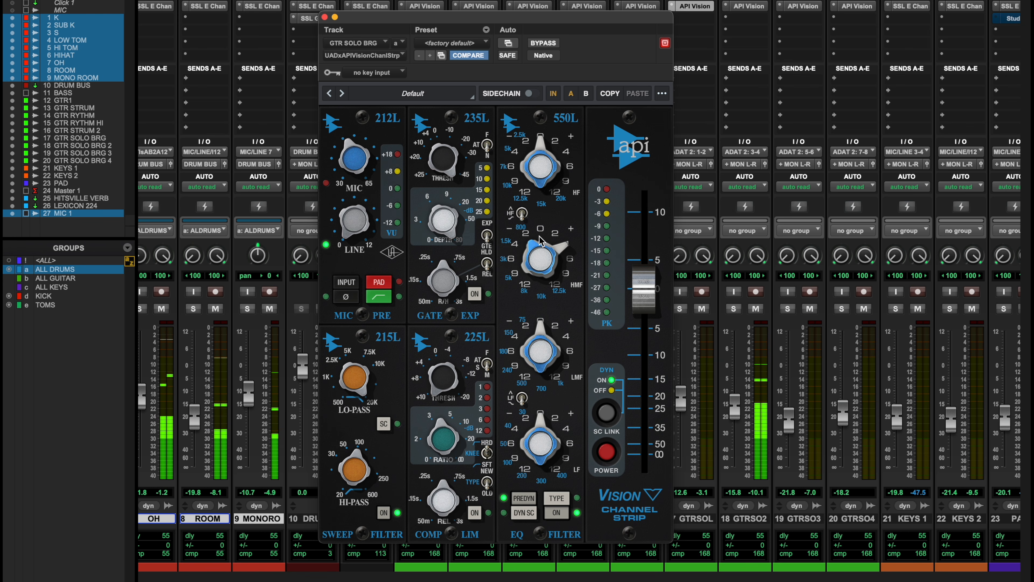
drag(553, 244, 559, 338)
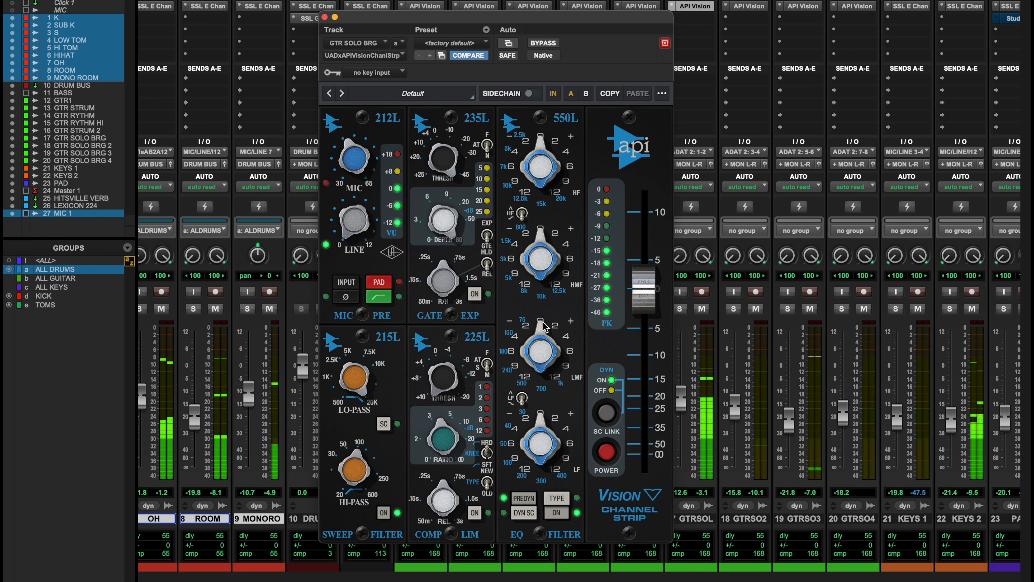
- Try gain changes on the 550L's LMF and HMF bands, and reset both gains to 0
drag(528, 375, 568, 282)
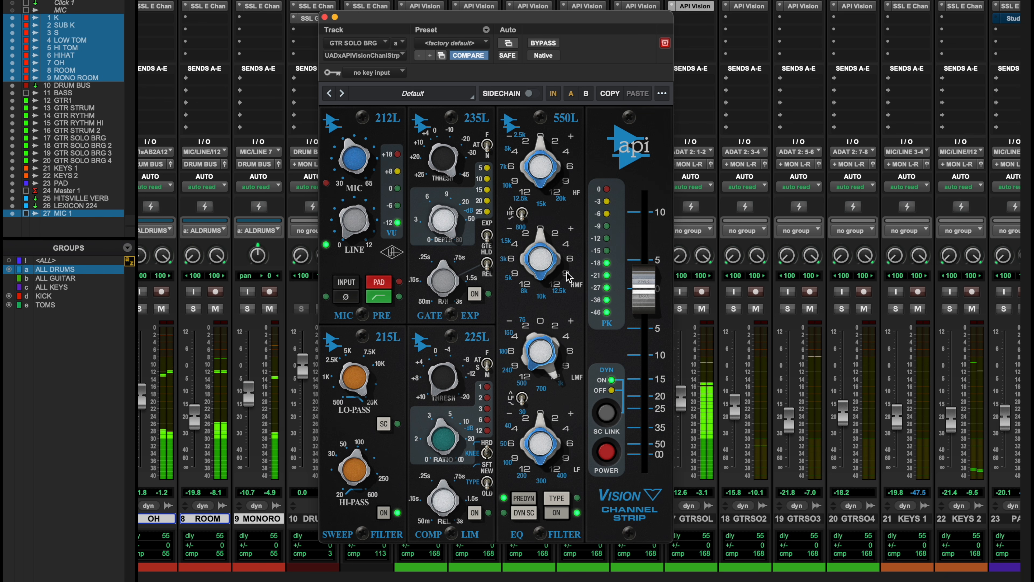
drag(564, 346, 557, 355)
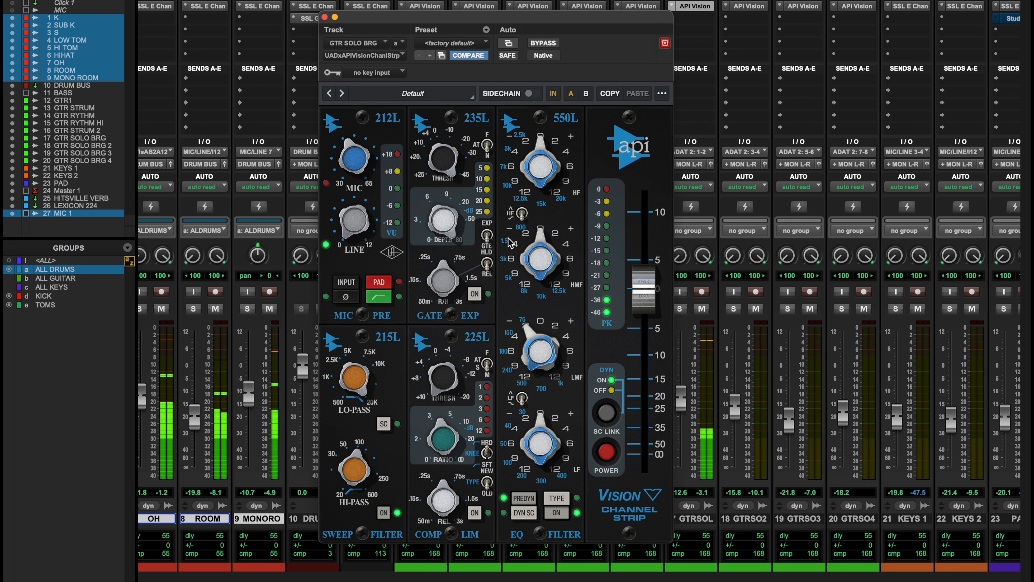
drag(535, 237, 610, 132)
drag(550, 274, 556, 315)
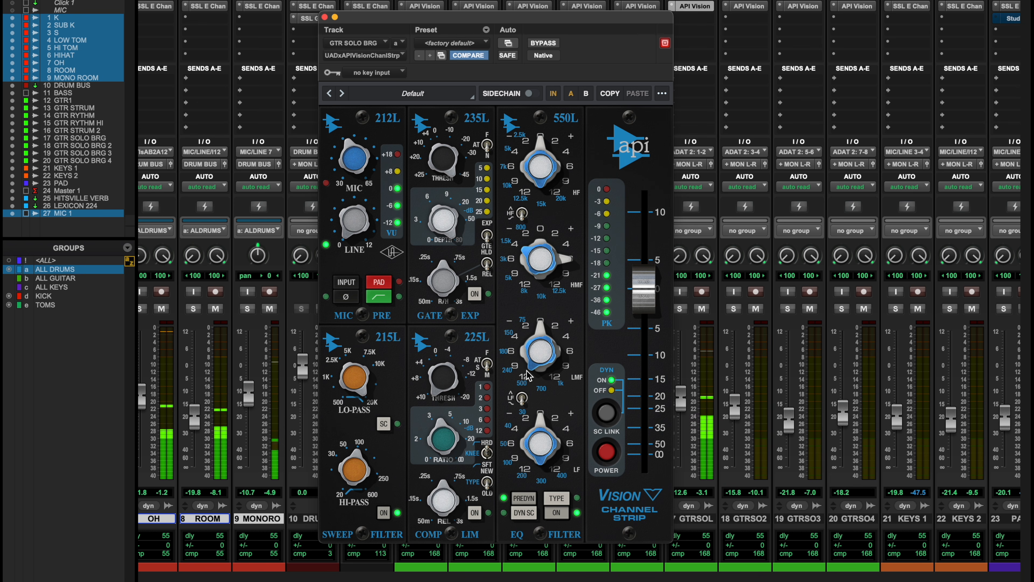
alt+click(547, 262)
alt+click(561, 258)
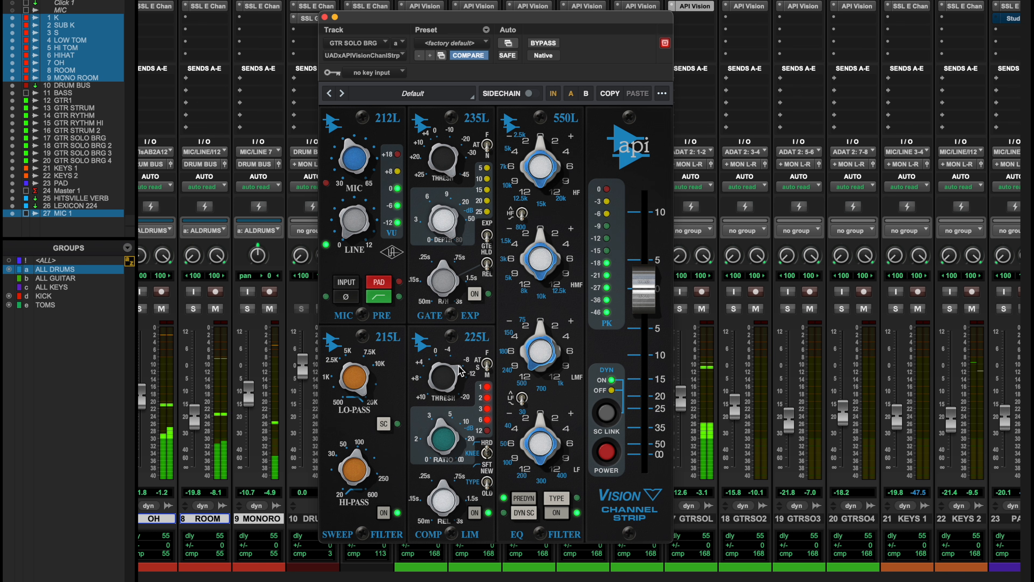
- Adjust the 225L compressor's threshold on GTR SOLO BRG and close the channel strip
drag(455, 383, 457, 402)
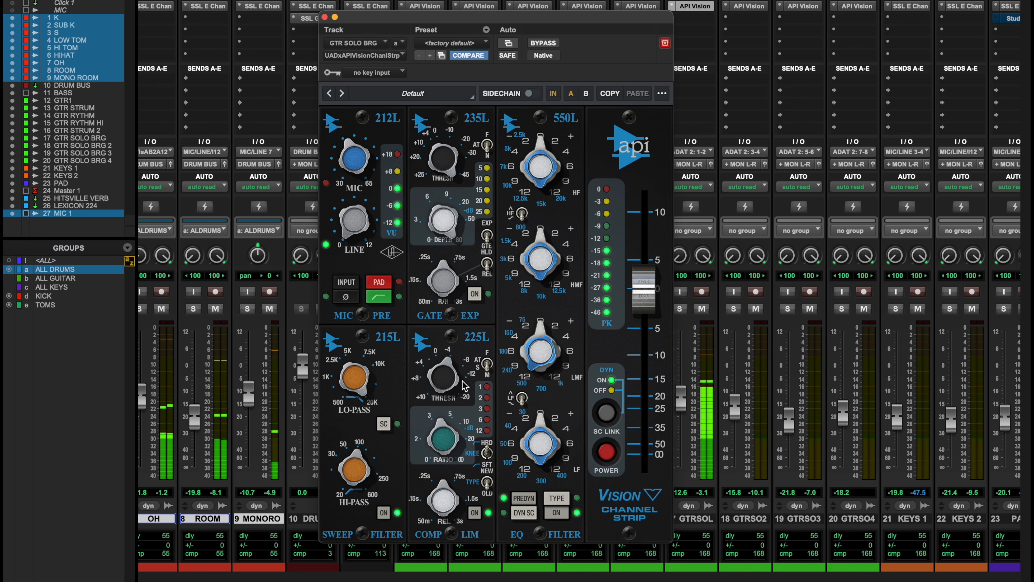
drag(461, 381, 460, 402)
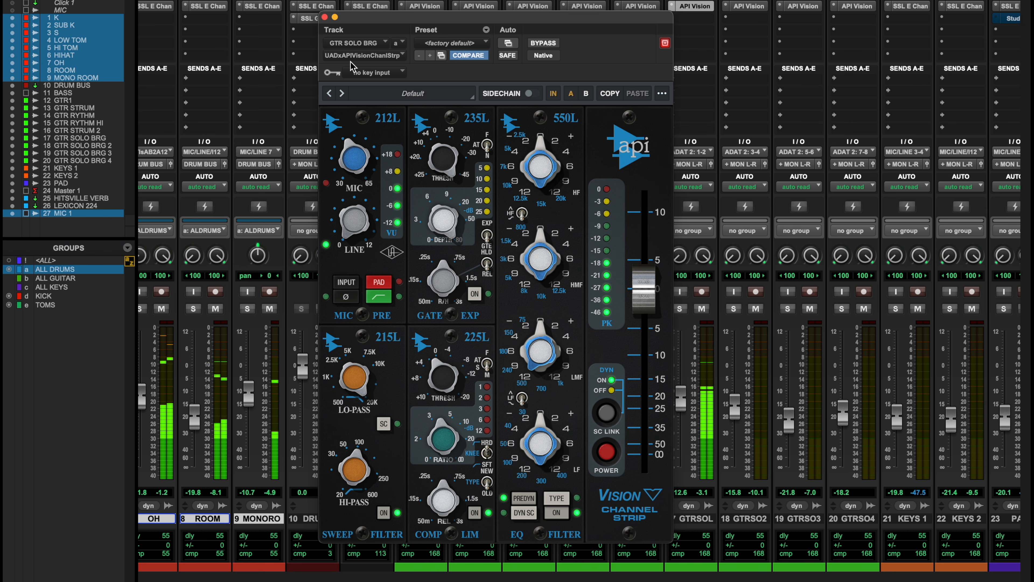
click(324, 18)
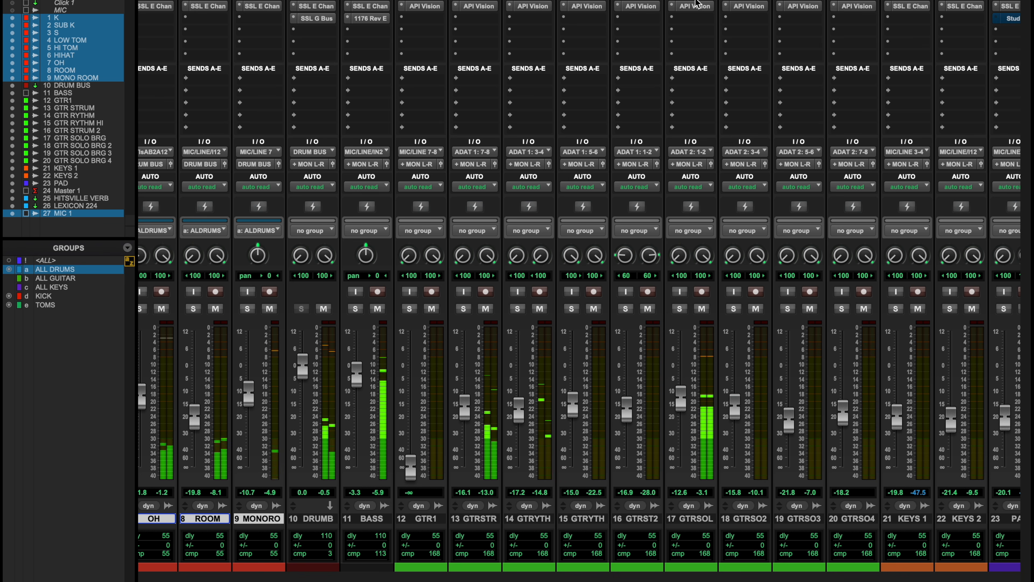
- Copy GTR SOLO BRG's API Vision insert to GTR RYTHM HI, inspect the copied strip, and close it
drag(692, 5, 584, 7)
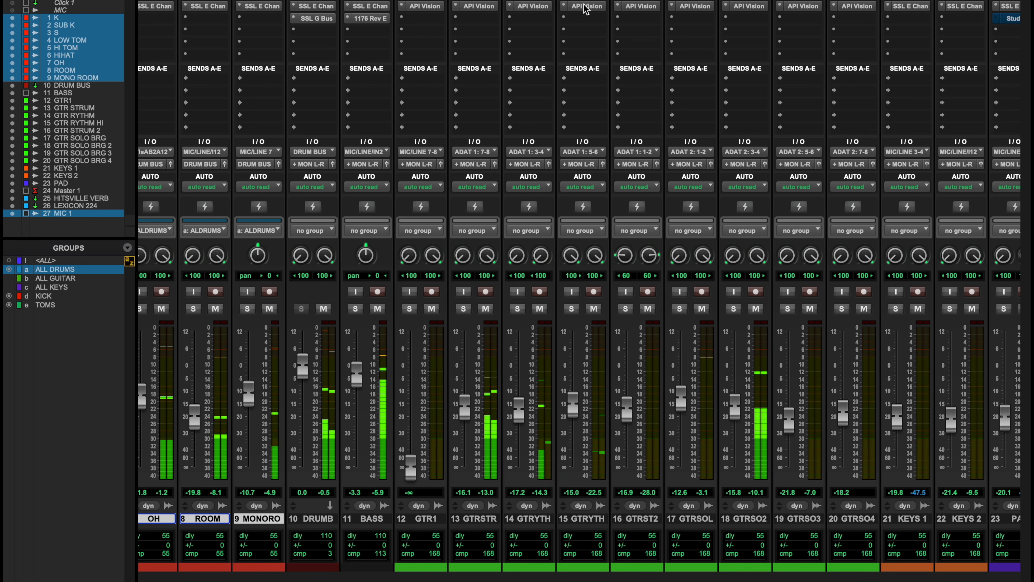
click(584, 7)
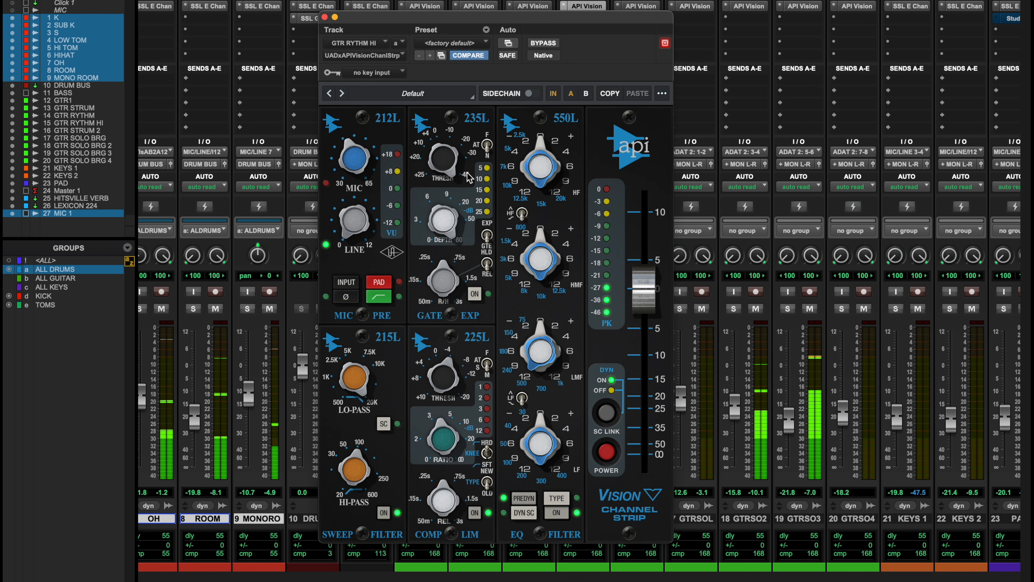
drag(760, 8, 791, 12)
click(325, 18)
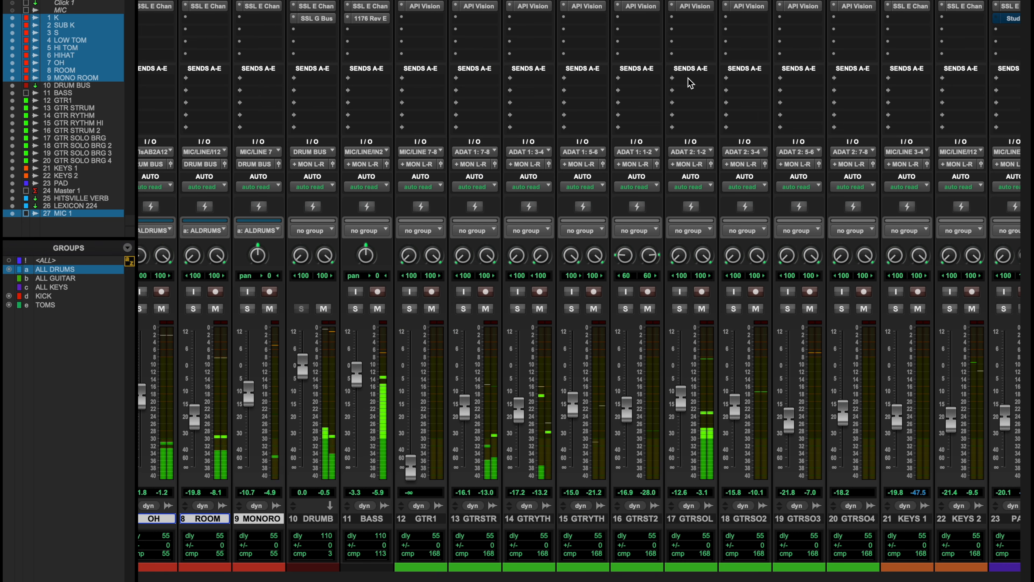
- Stop playback and look through the guitar, keys, pad and bus tracks in the Edit window
scroll(687, 82, right, 2)
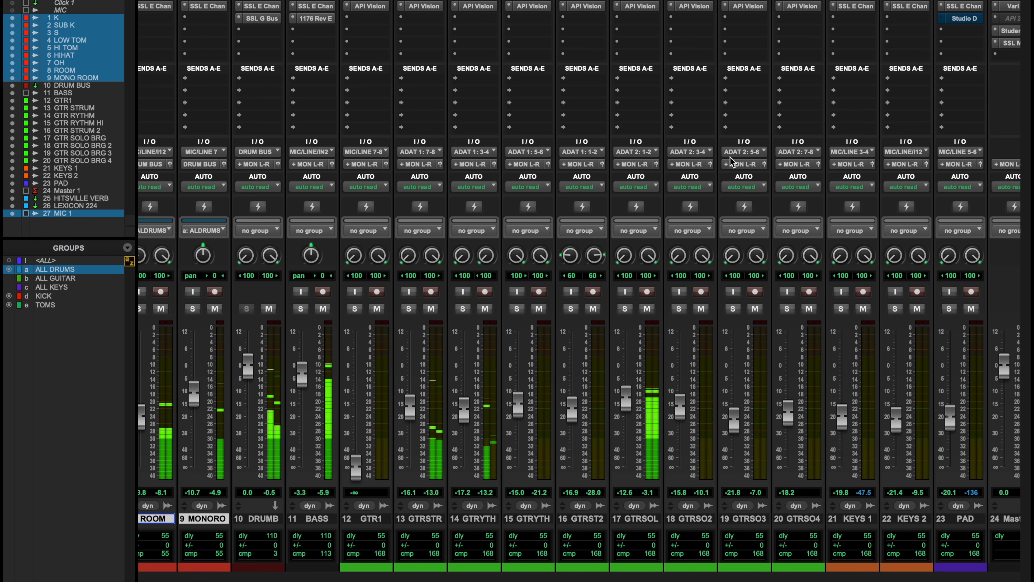
key(space)
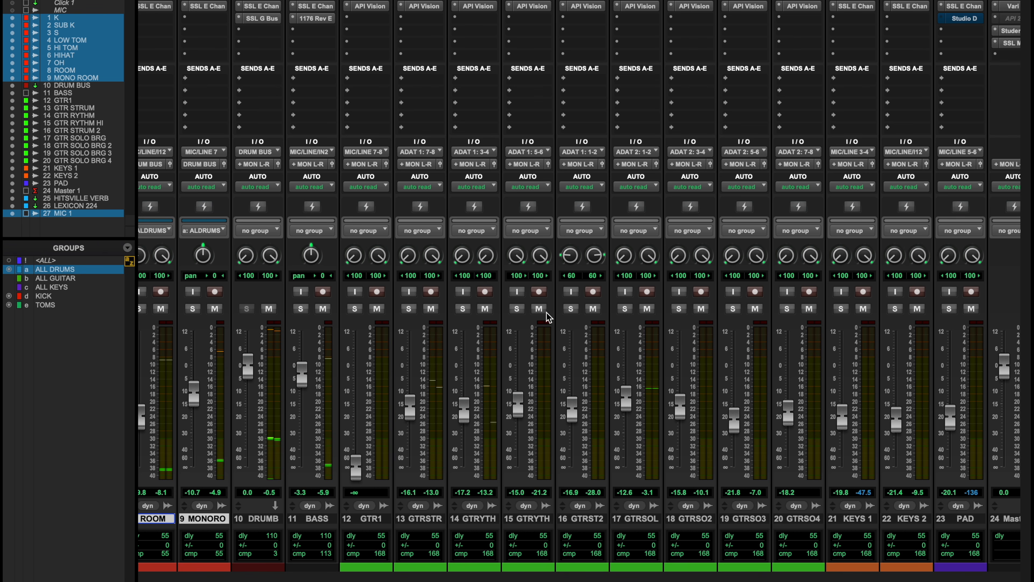
key(super+equal)
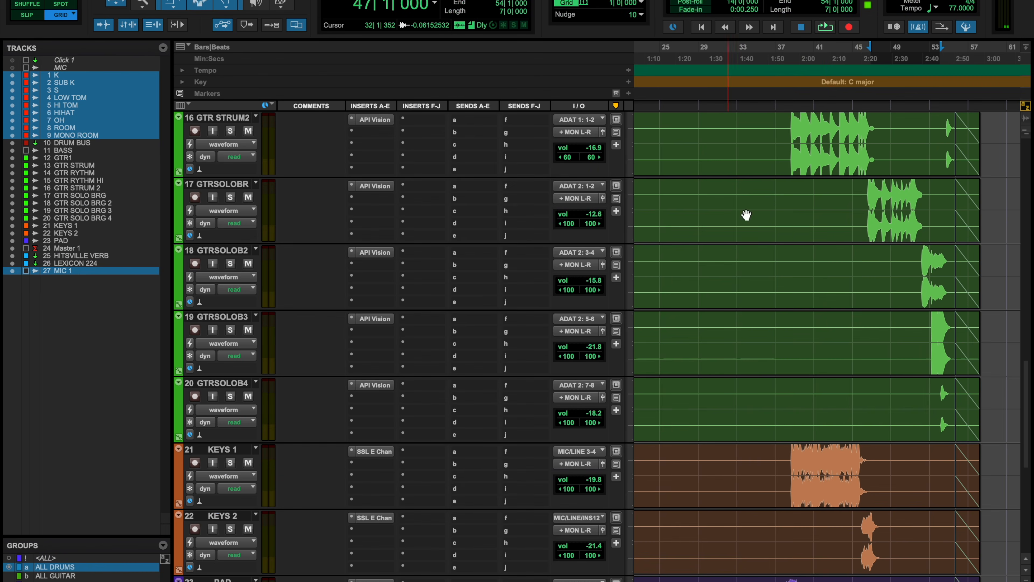
scroll(793, 282, down, 10)
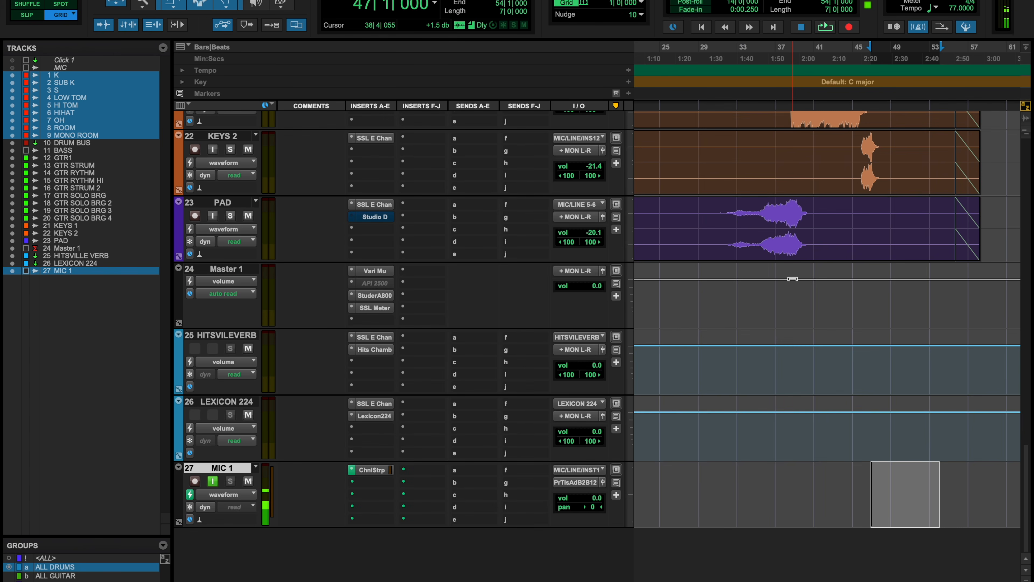
scroll(792, 282, up, 5)
scroll(792, 282, up, 6)
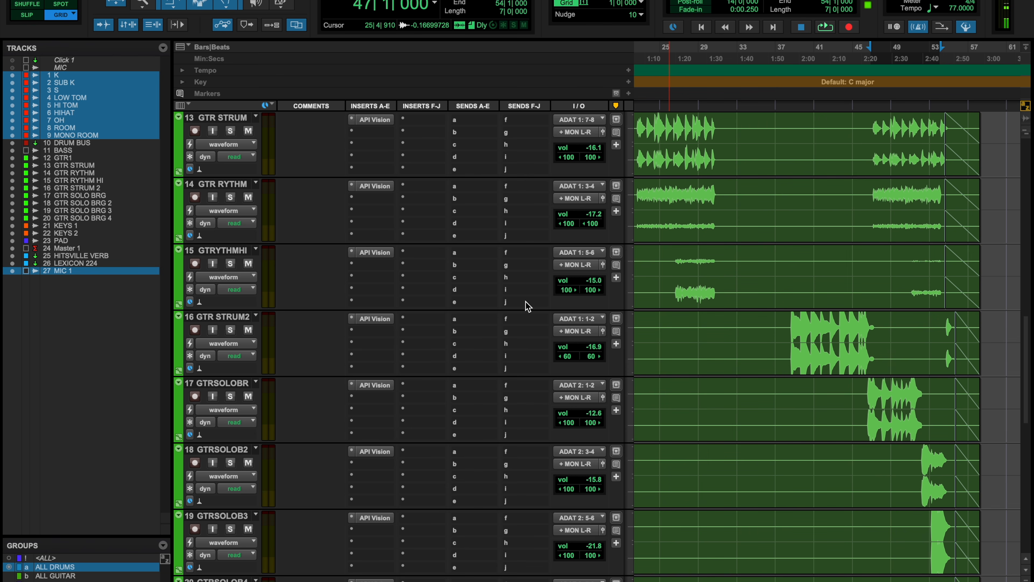
scroll(524, 318, up, 1)
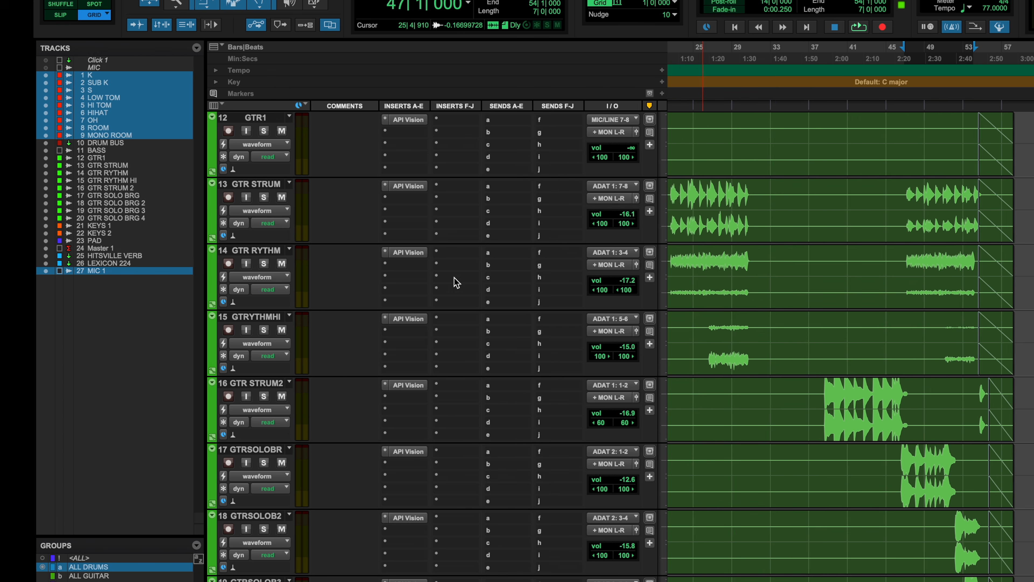
key(ctrl+equal)
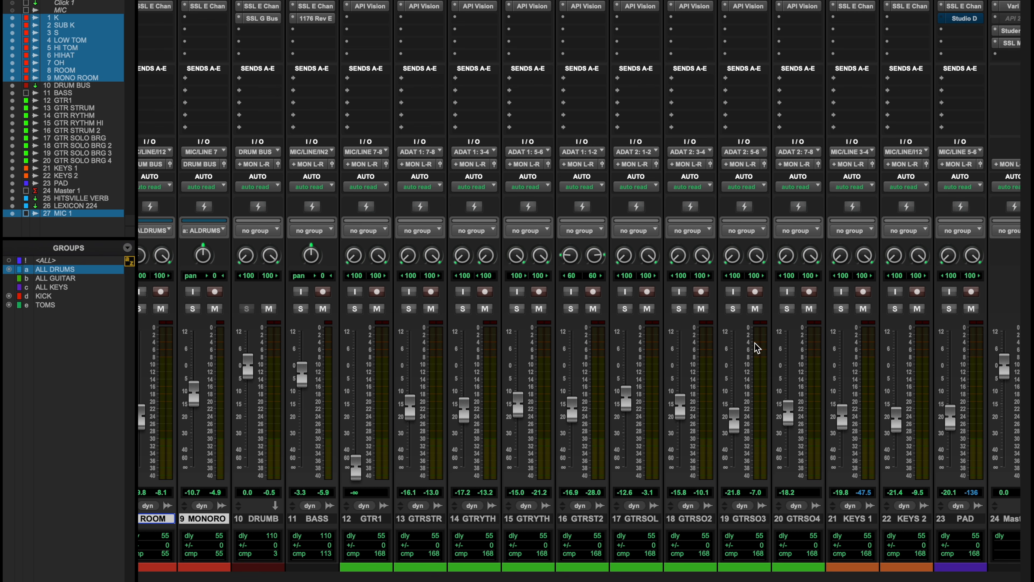
key(ctrl+equal)
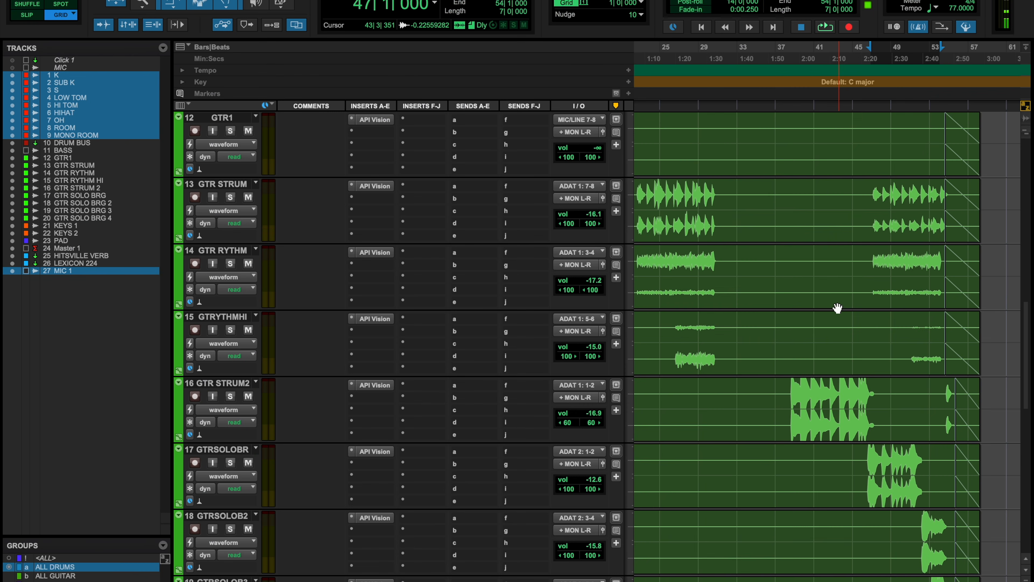
- Select the KEYS 1 part from bar 39 to bar 46 and start playback
scroll(840, 281, down, 5)
drag(790, 190, 869, 226)
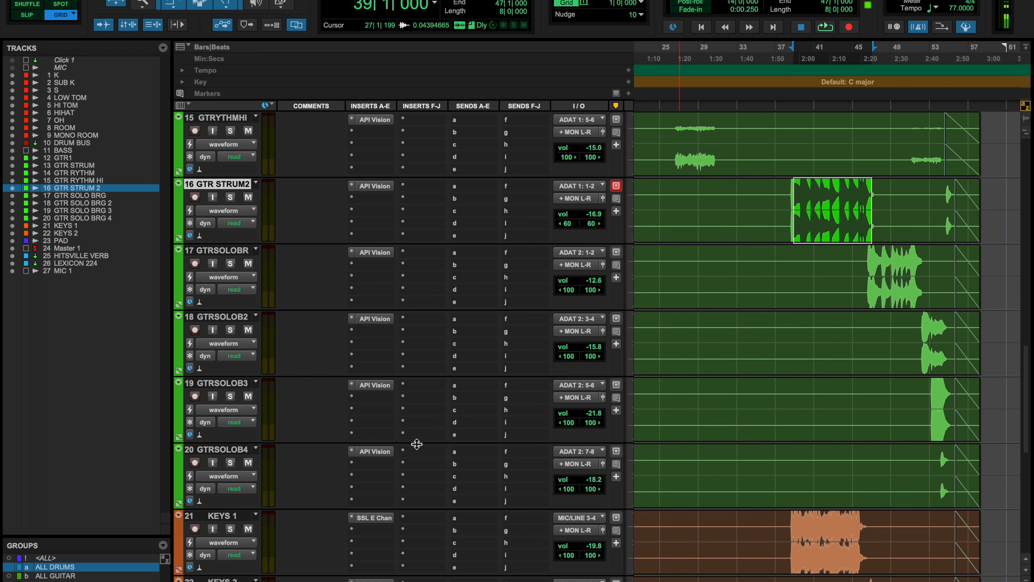
scroll(490, 432, down, 5)
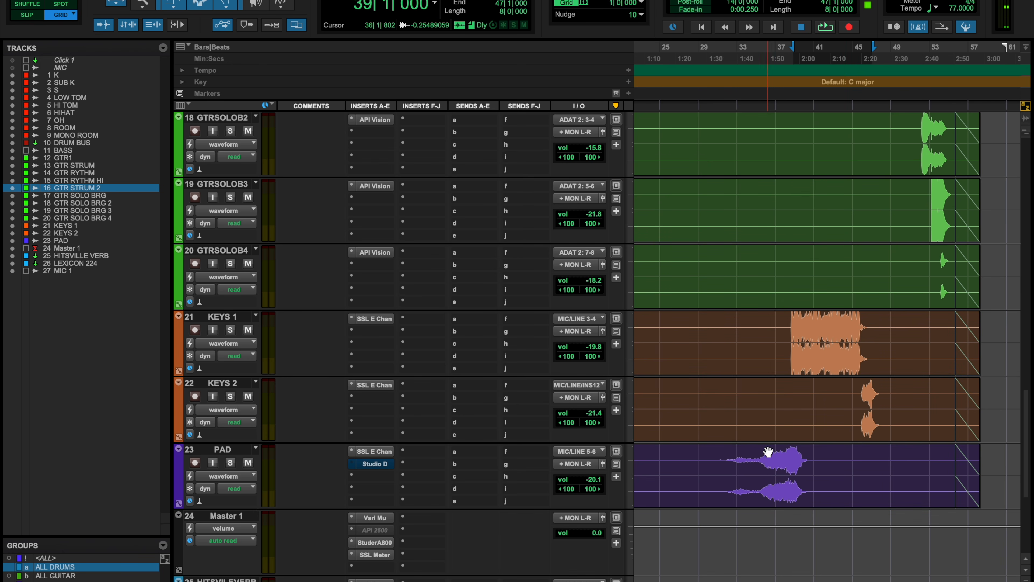
click(793, 326)
drag(791, 327, 862, 335)
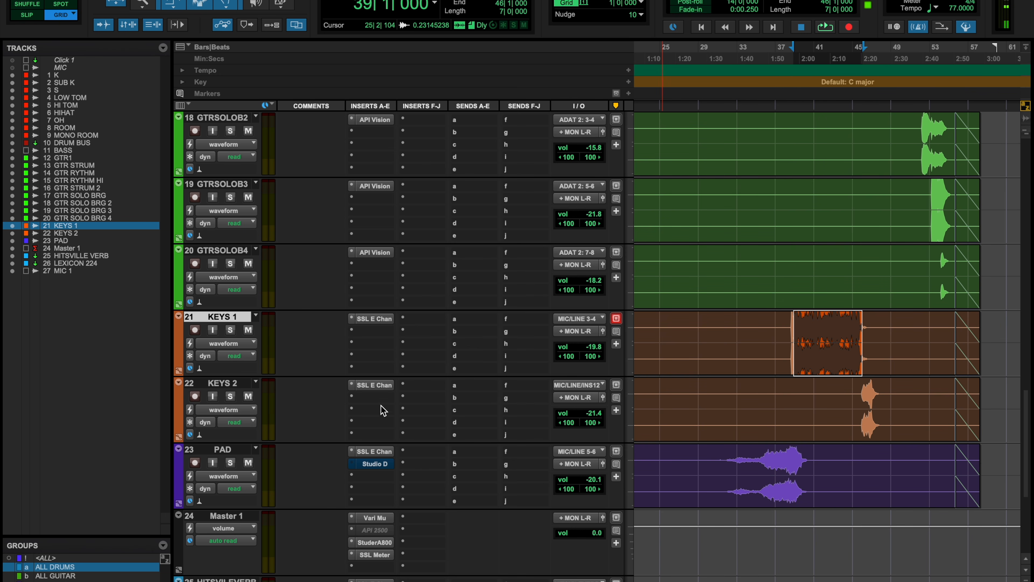
scroll(512, 366, down, 3)
key(space)
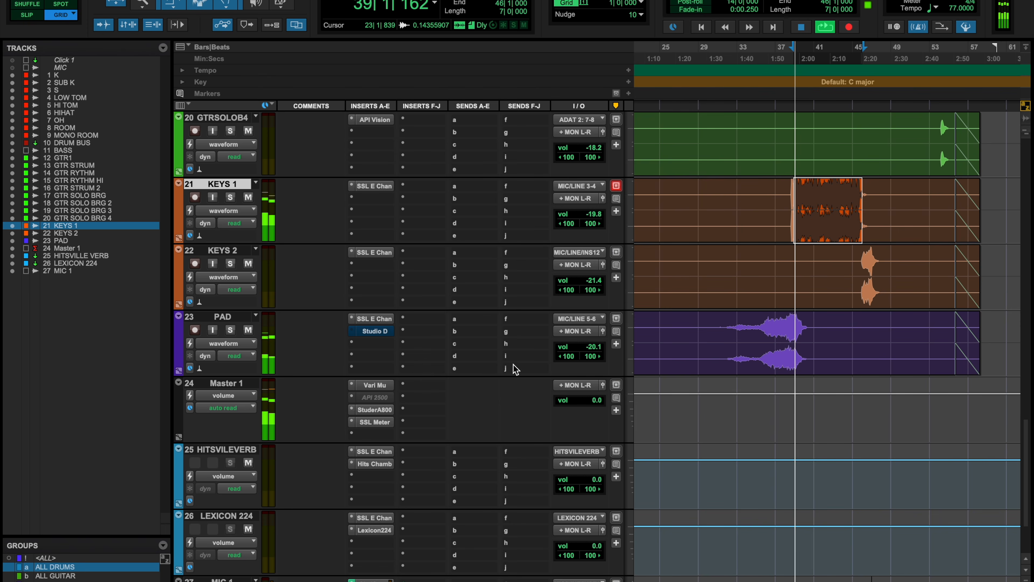
- In the SSL 4000 E strip on KEYS 1, adjust the low-pass filter, enable the compressor and EQ, and put the EQ before the dynamics
click(377, 187)
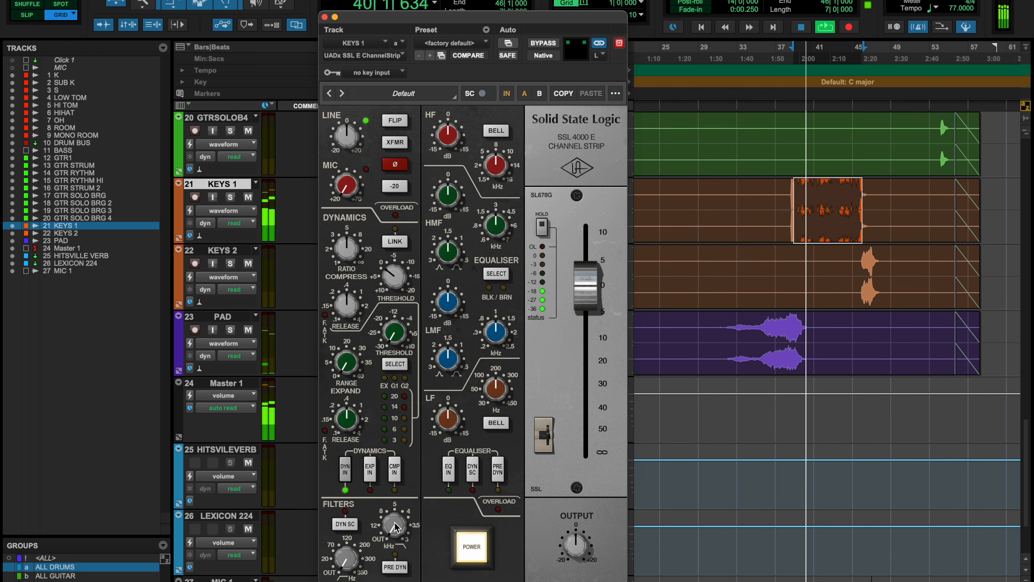
drag(396, 526, 377, 525)
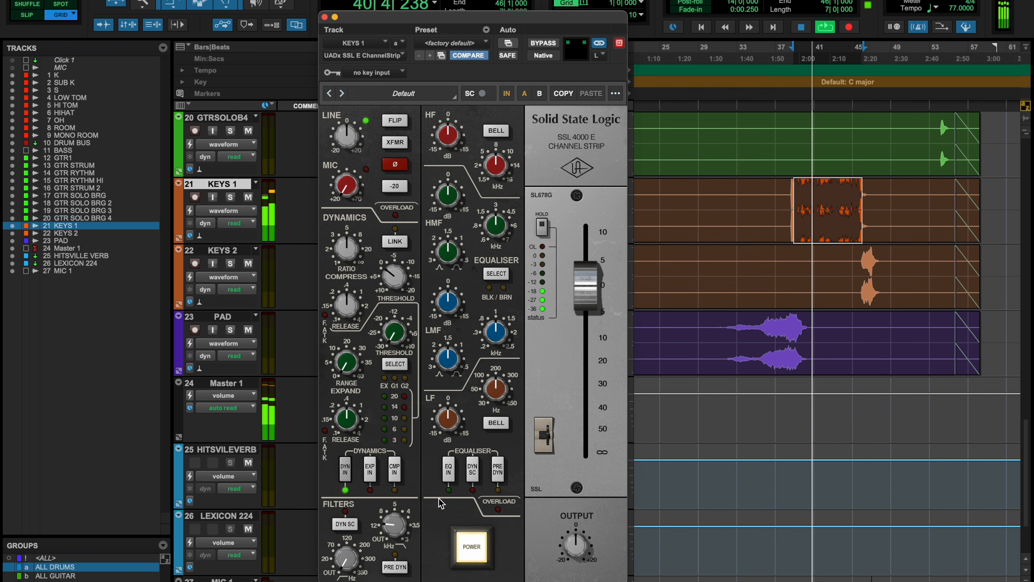
click(395, 475)
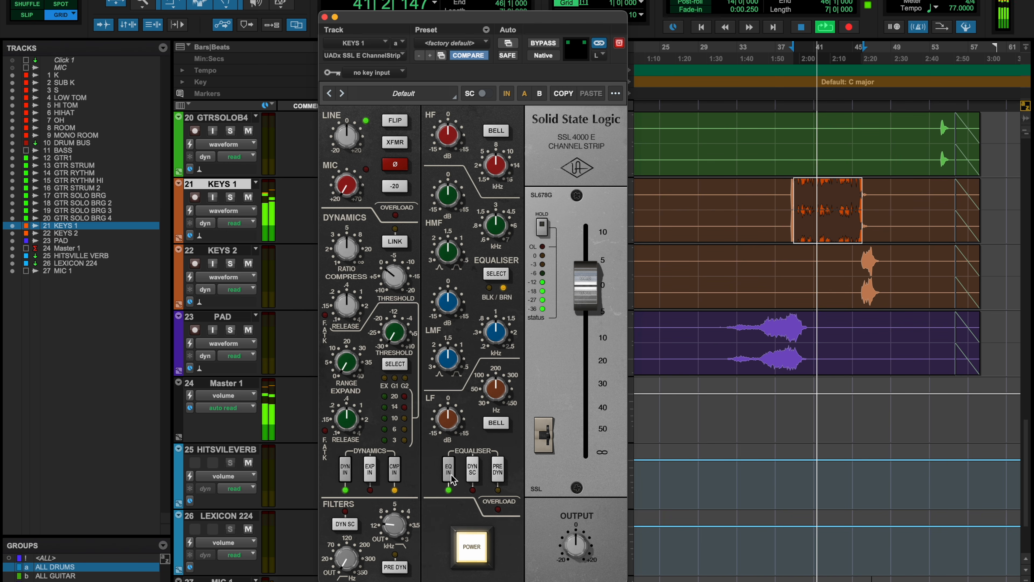
click(497, 472)
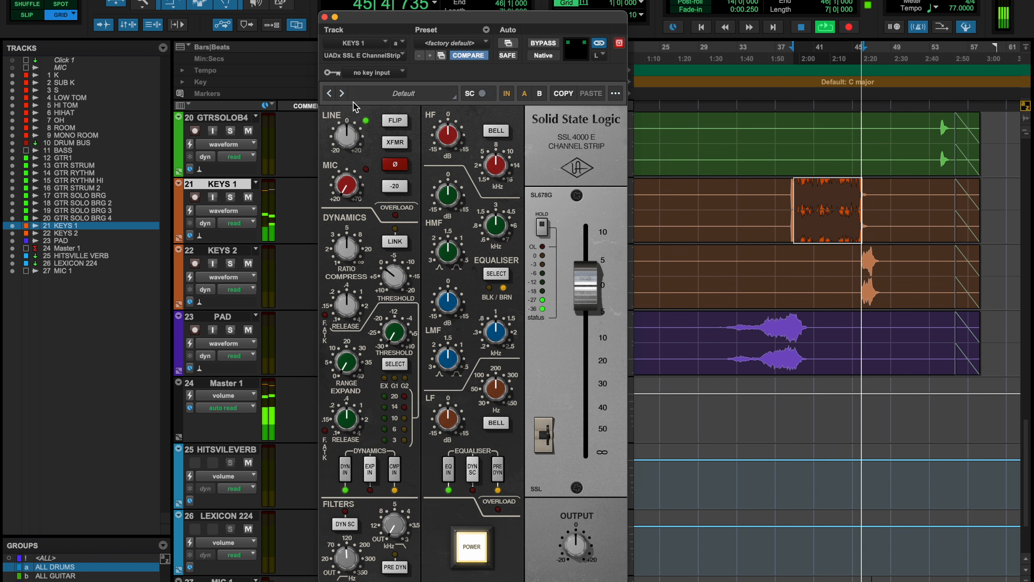
click(324, 16)
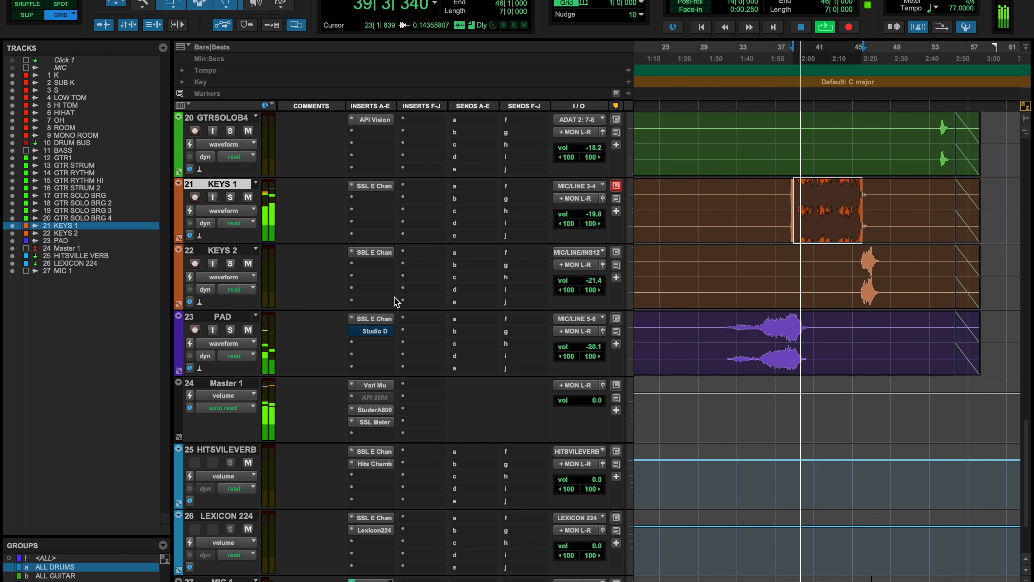
- Copy the SSL 4000 E insert with its settings from KEYS 1 to KEYS 2
drag(378, 186, 379, 254)
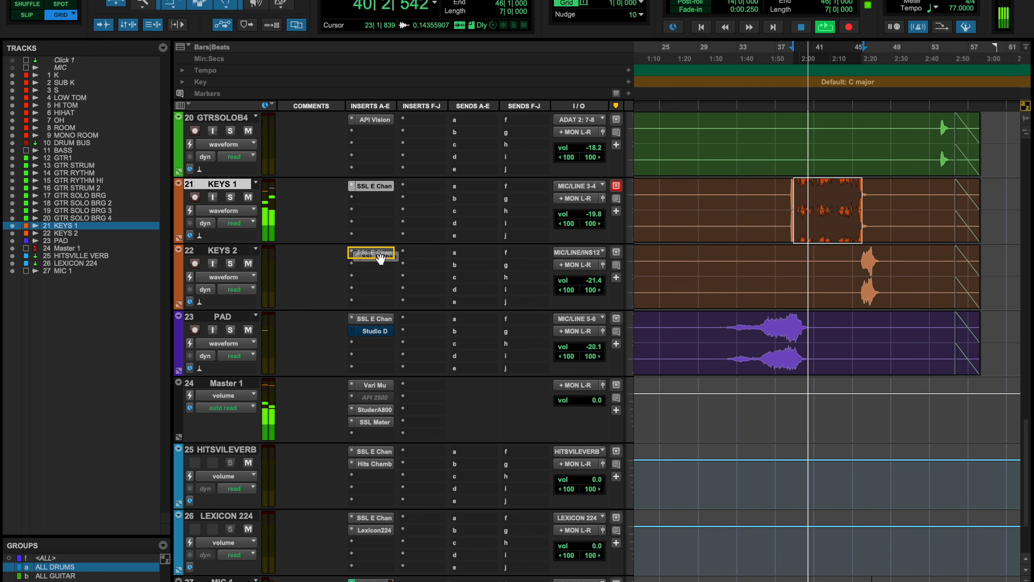
- Play the PAD track soloed from bar 37 and compare its Studio D chorus bypassed and active
click(773, 319)
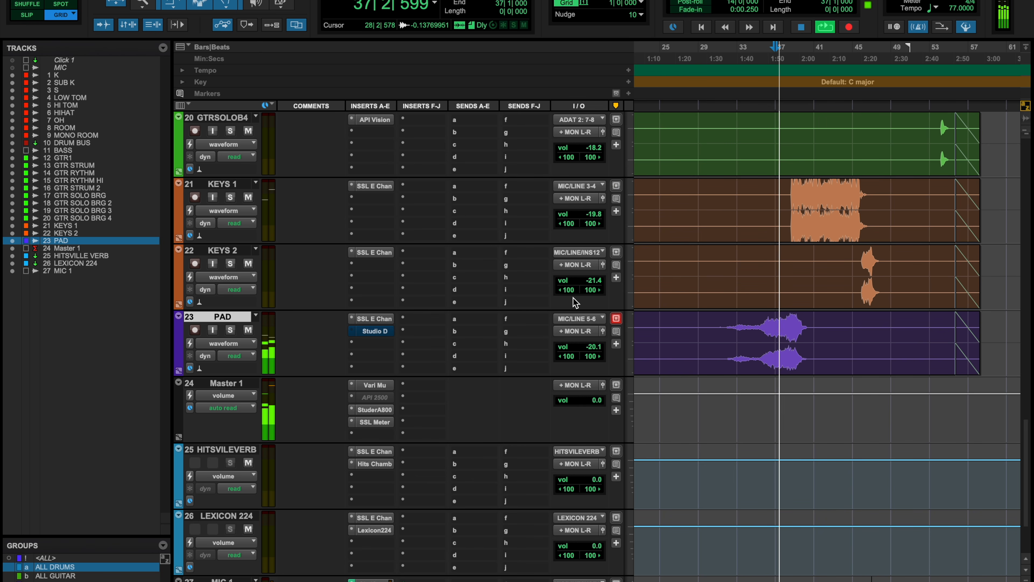
click(370, 330)
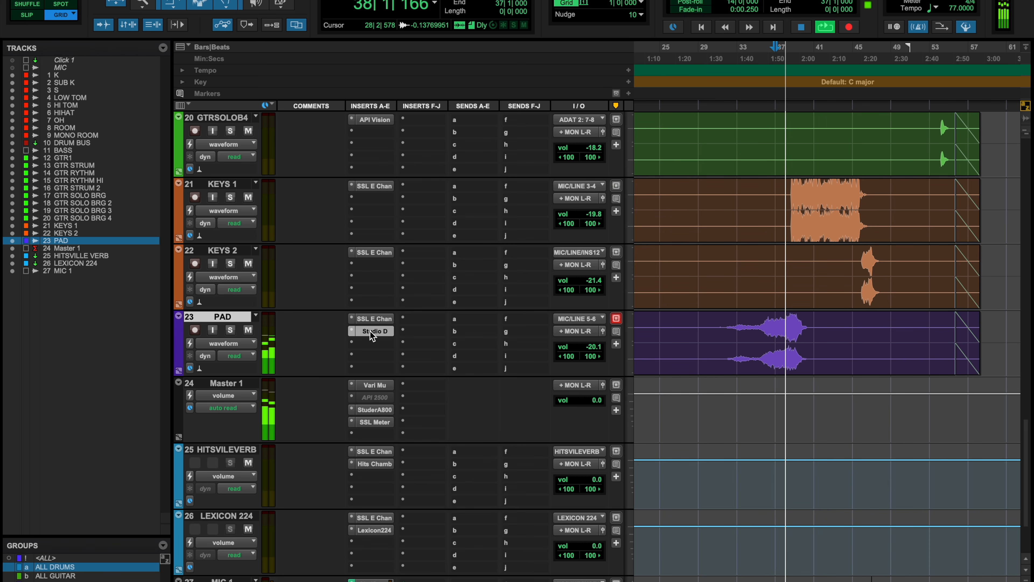
key(shift+s)
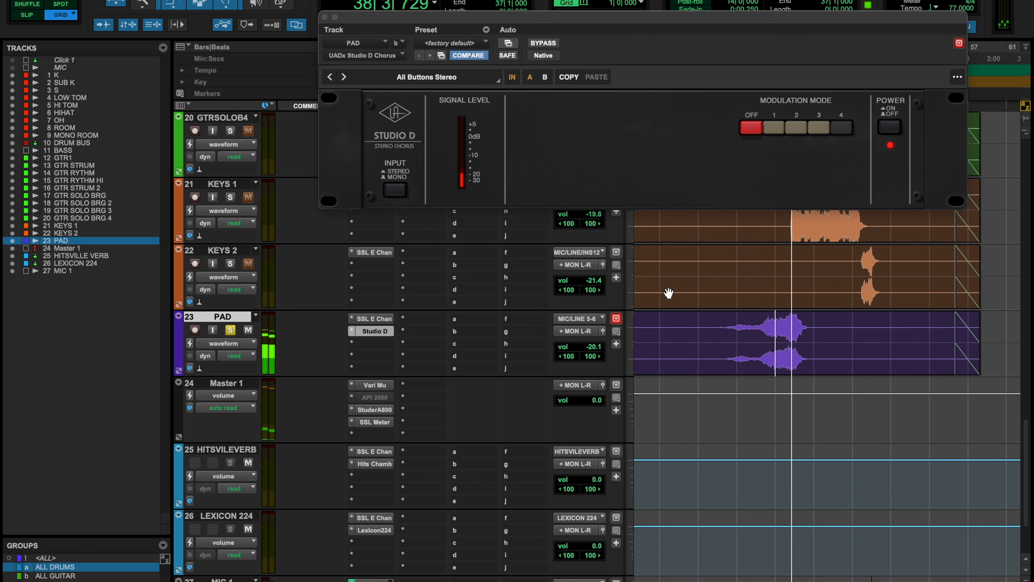
click(551, 43)
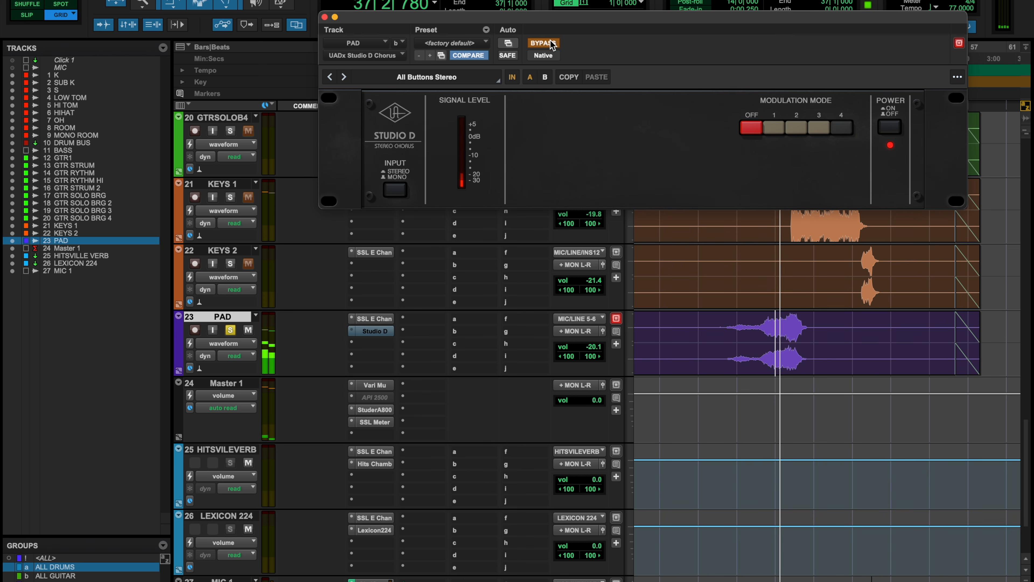
click(551, 43)
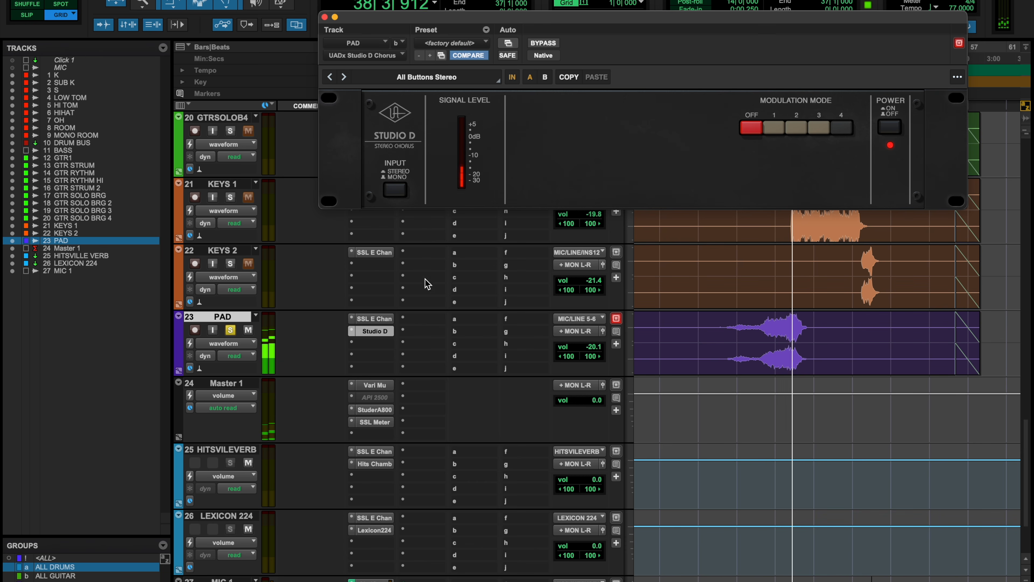
key(space)
click(230, 329)
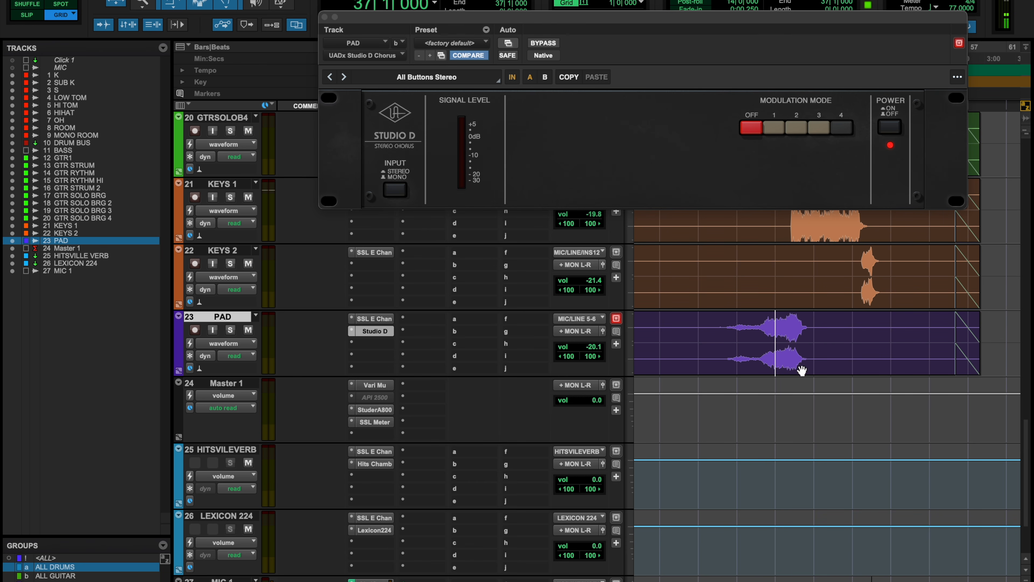
- Select the PAD part from bar 37 to bar 40 and audition the Studio D chorus in the full mix
drag(770, 327, 803, 335)
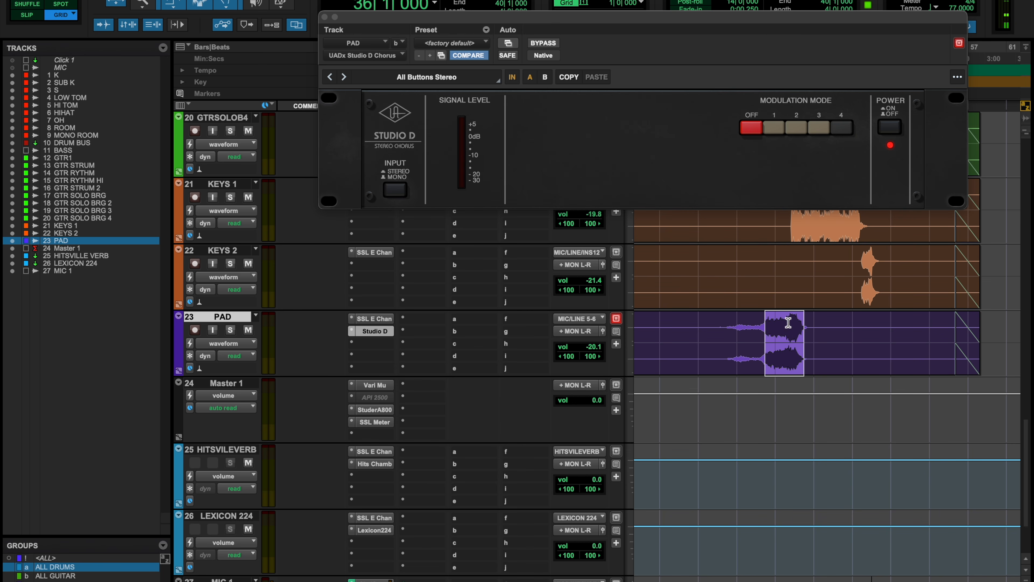
mouse_move(788, 322)
mouse_down()
mouse_move(814, 332)
mouse_move(804, 335)
mouse_up()
key(space)
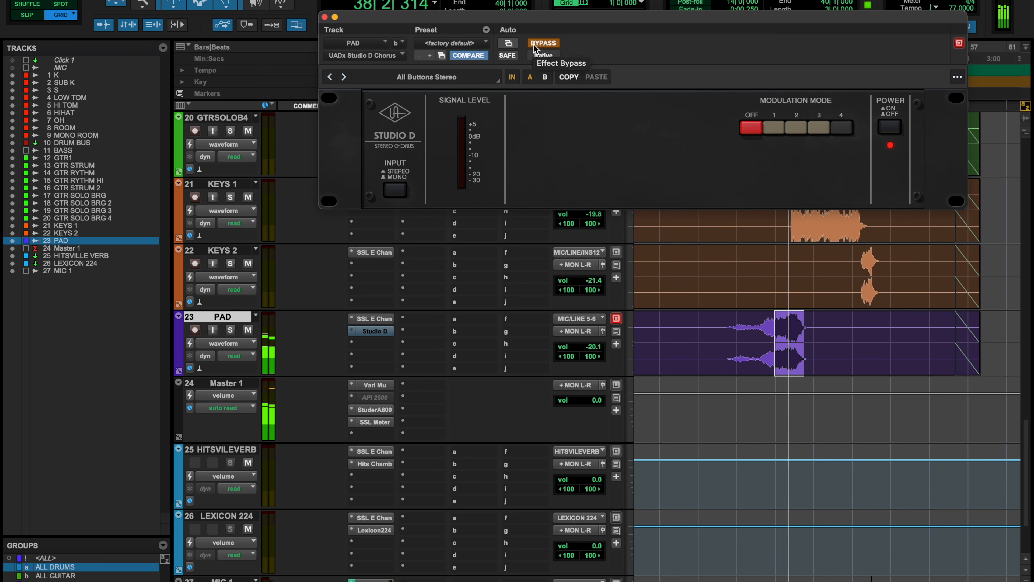
key(space)
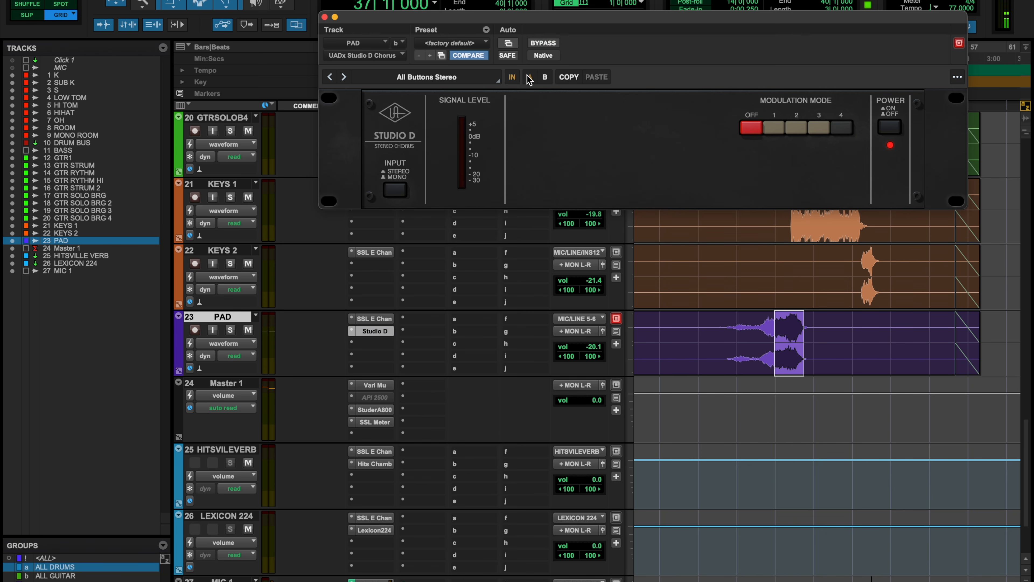
key(space)
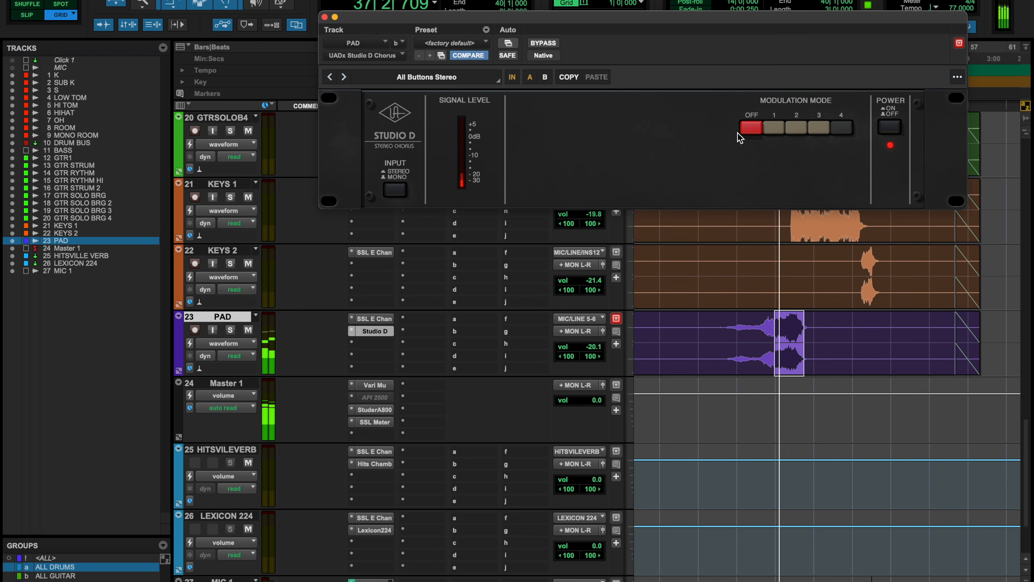
- Solo PAD and compare the Studio D chorus's mono and stereo input modes, ending on the original mode
click(230, 330)
click(389, 190)
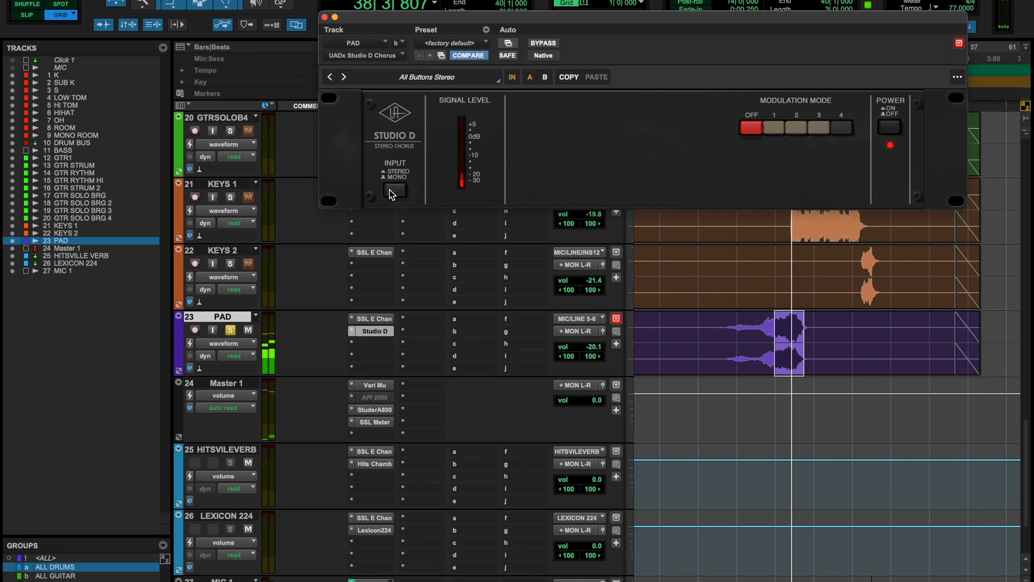
key(space)
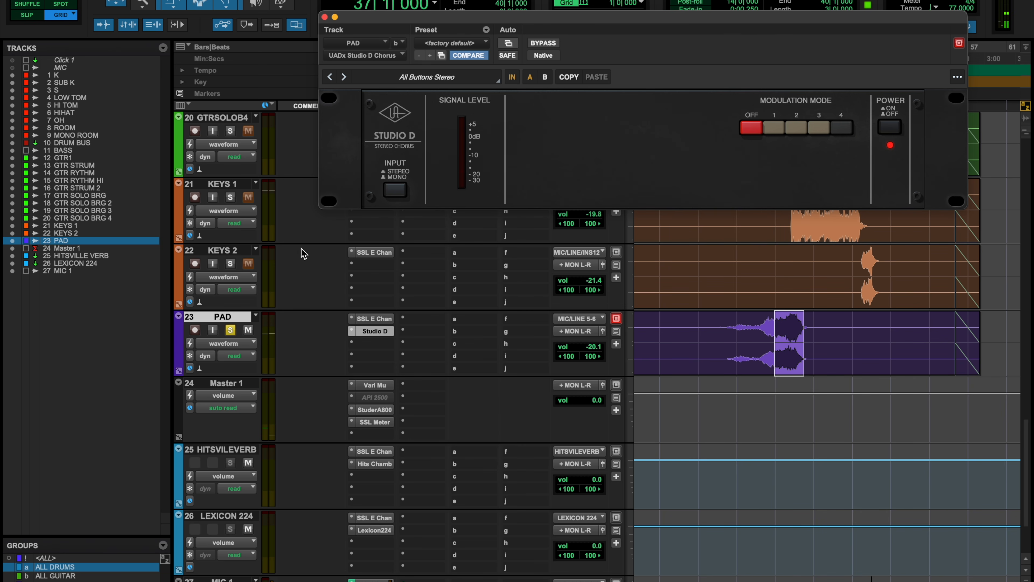
click(231, 330)
key(space)
key(shift+s)
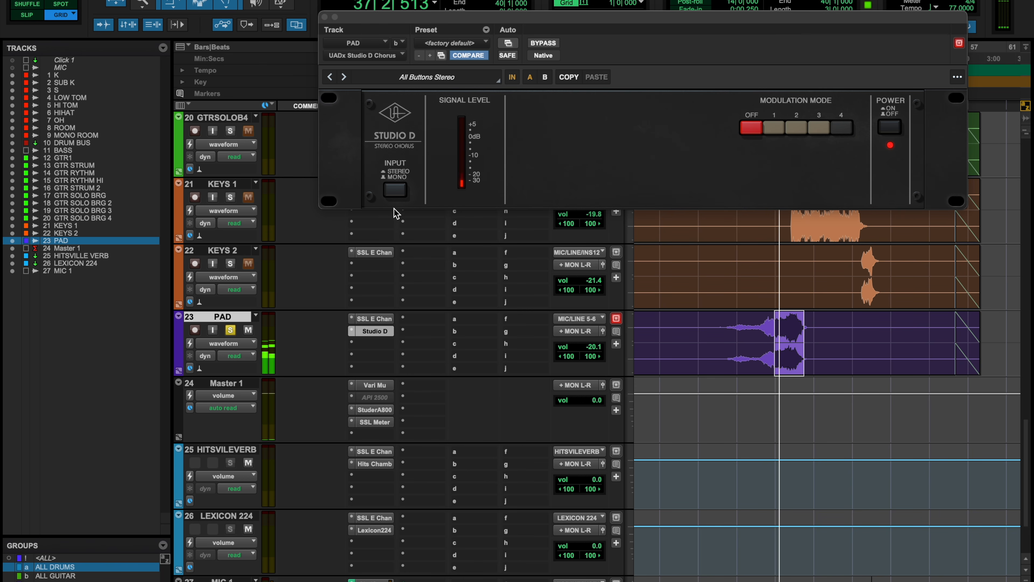
click(394, 195)
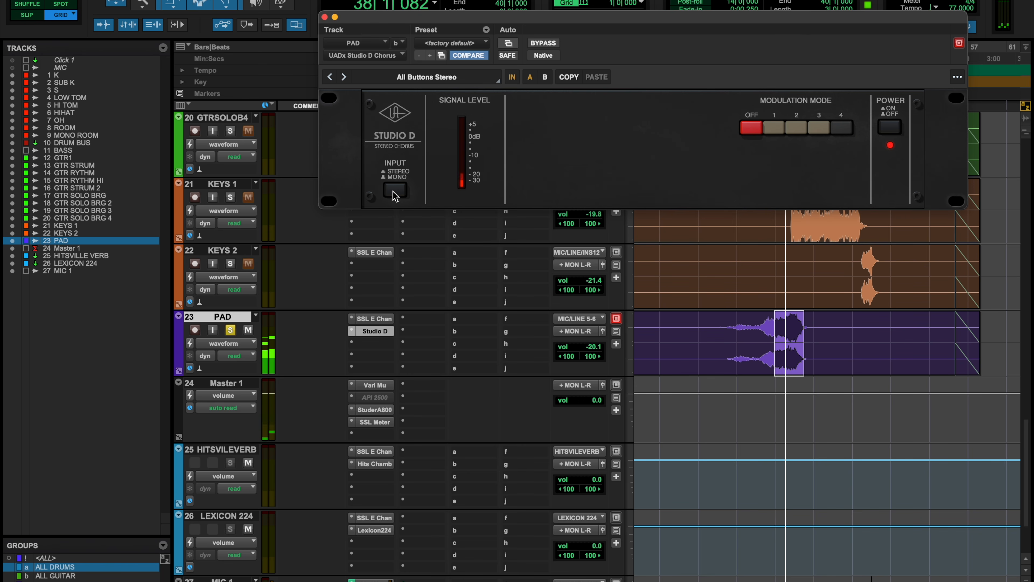
click(394, 190)
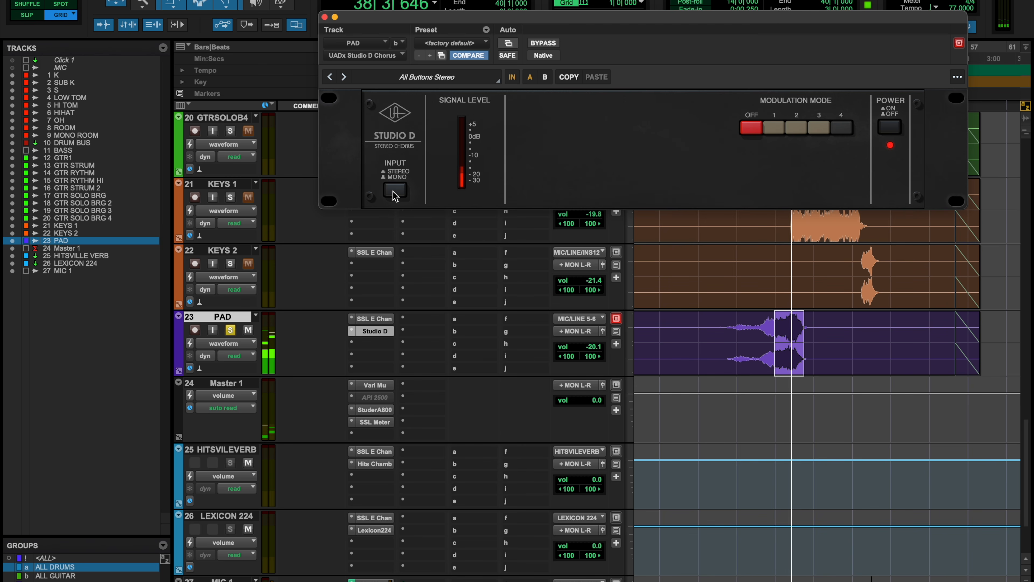
click(393, 191)
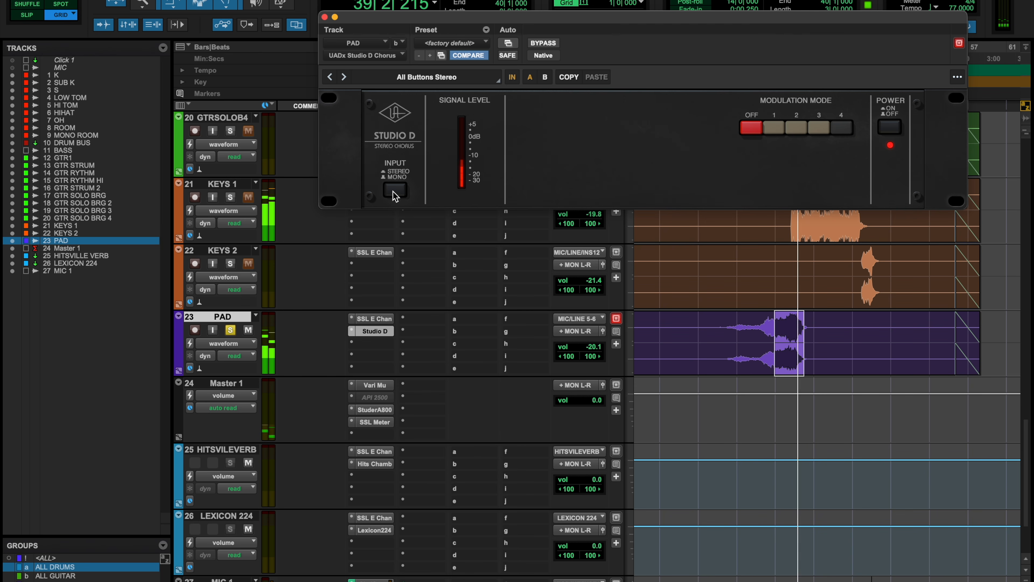
key(space)
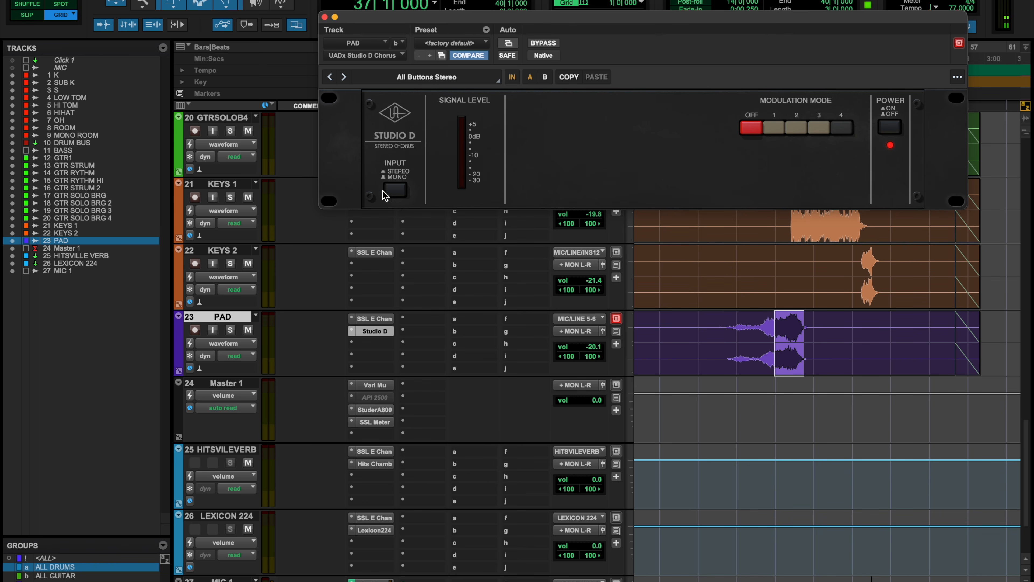
- Compare the PAD with Studio D bypassed and active in the full mix, and close the plug-in
key(space)
click(557, 44)
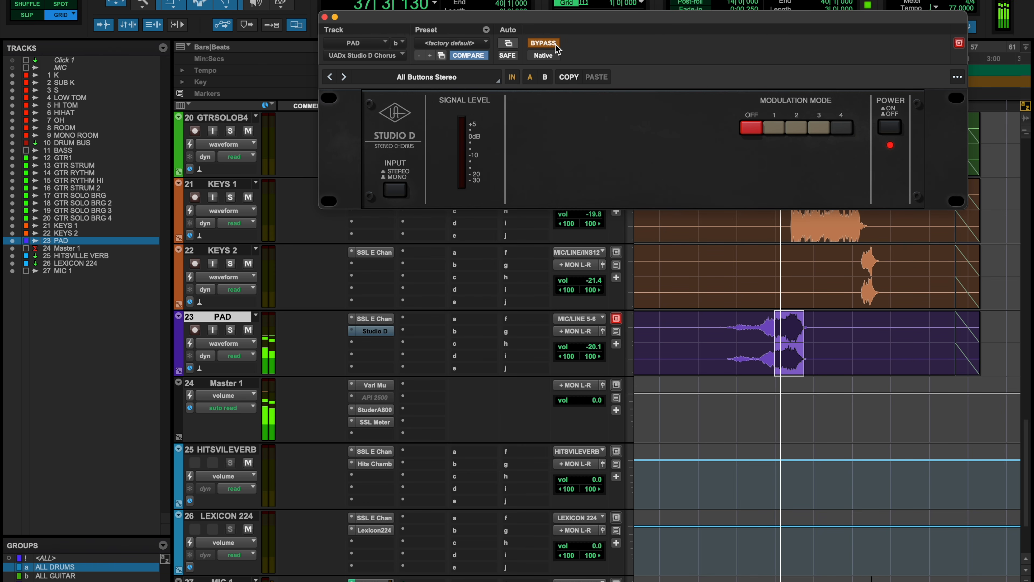
click(556, 44)
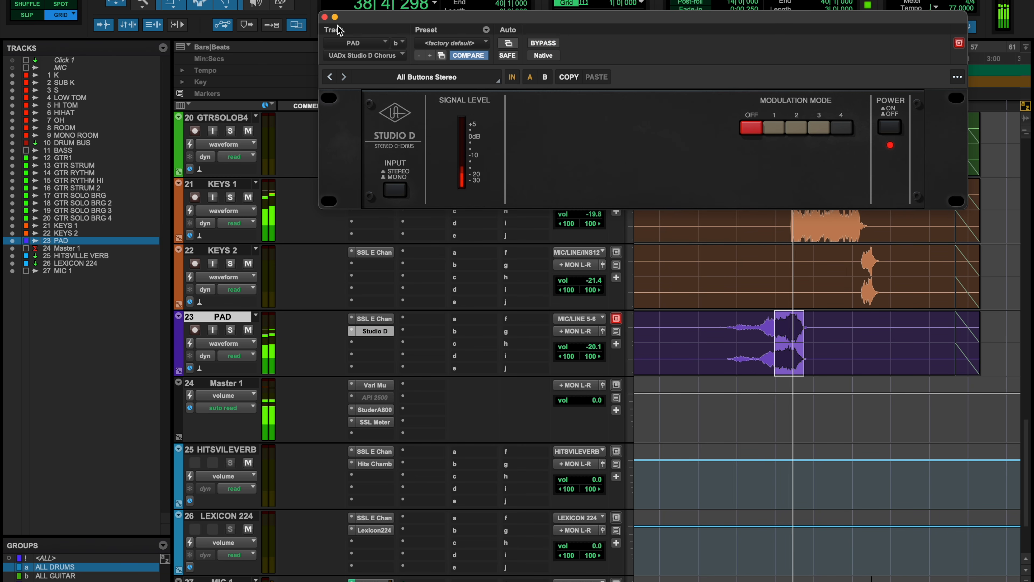
click(324, 17)
key(space)
- Select KEYS 1 and KEYS 2 from bar 39 to bar 48, and inspect the SSL 4000 E strip on KEYS 1
drag(794, 194, 882, 287)
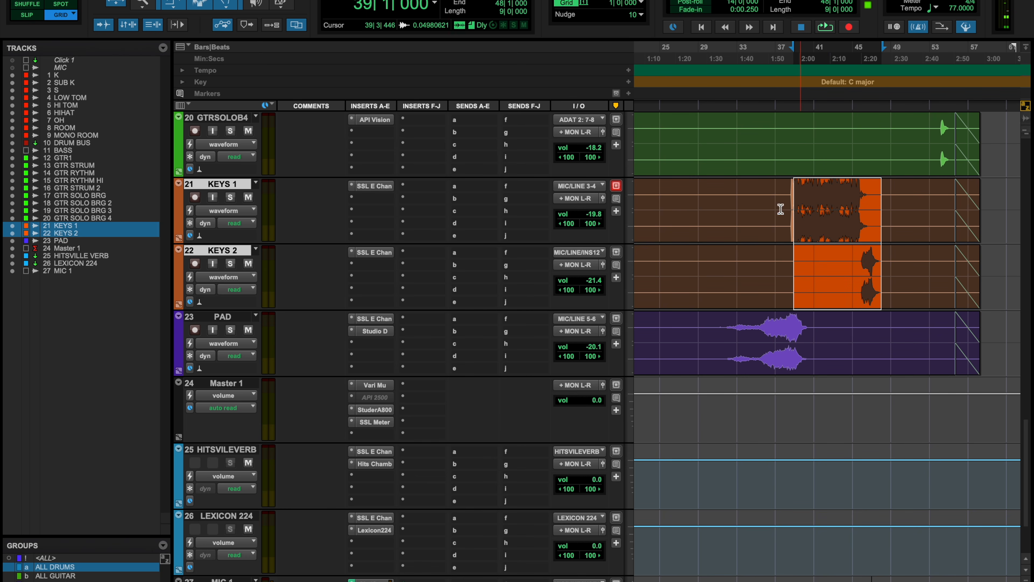
click(374, 185)
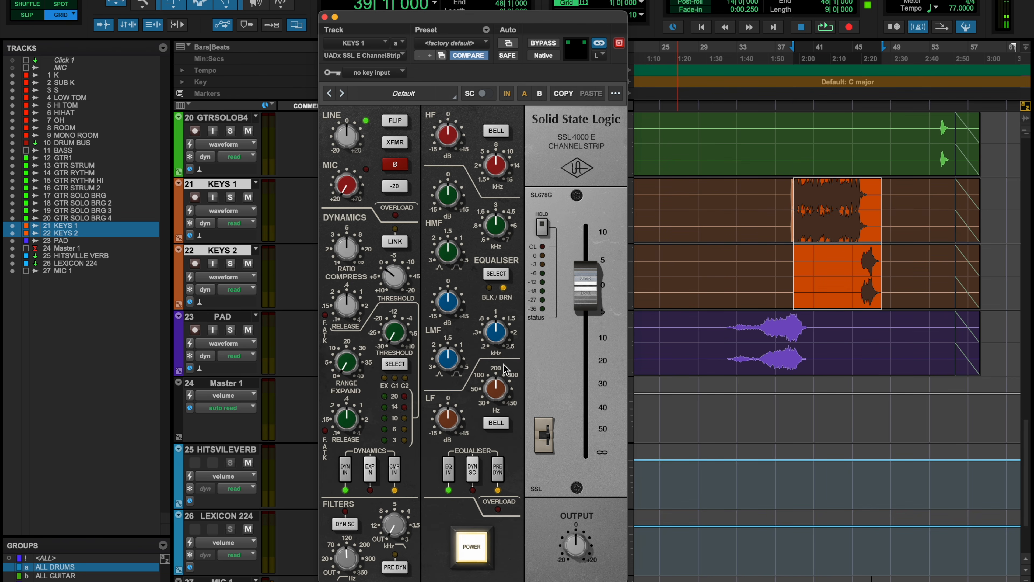
click(324, 17)
- Select a section starting at about bar 13, start playback, and switch to the Mix window
scroll(528, 357, down, 5)
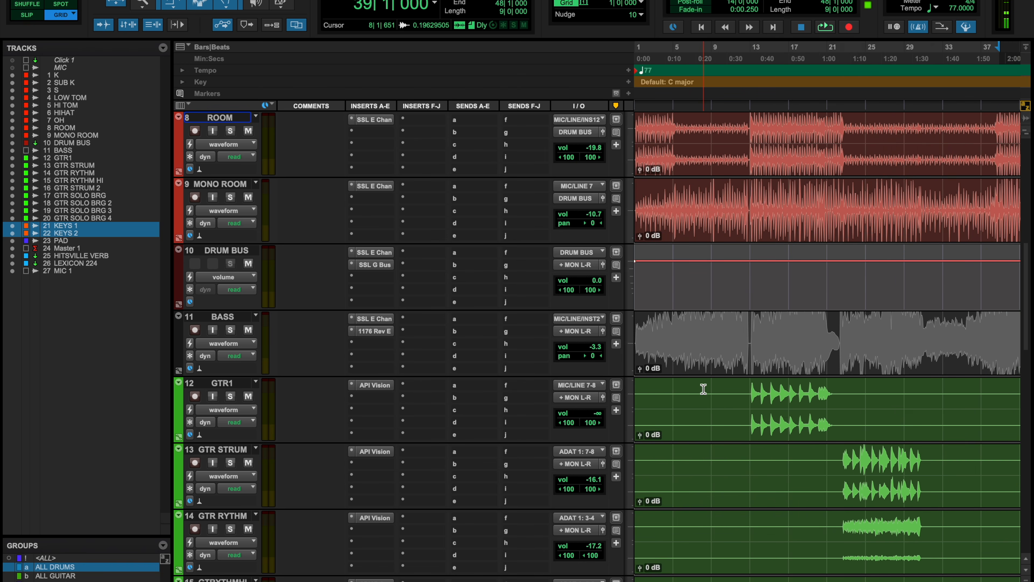
scroll(779, 387, up, 6)
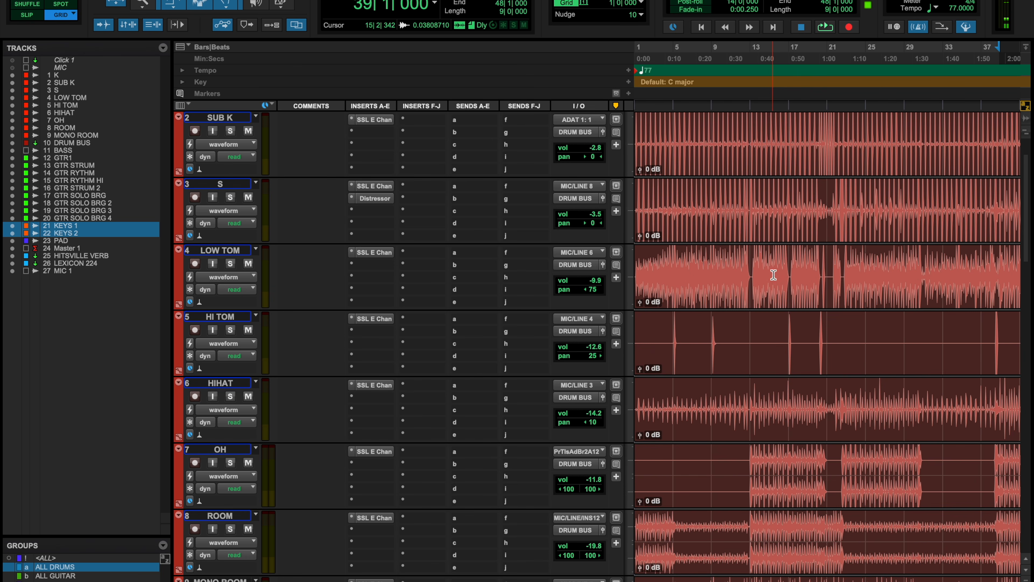
scroll(774, 276, up, 1)
drag(742, 264, 765, 267)
key(super+equal)
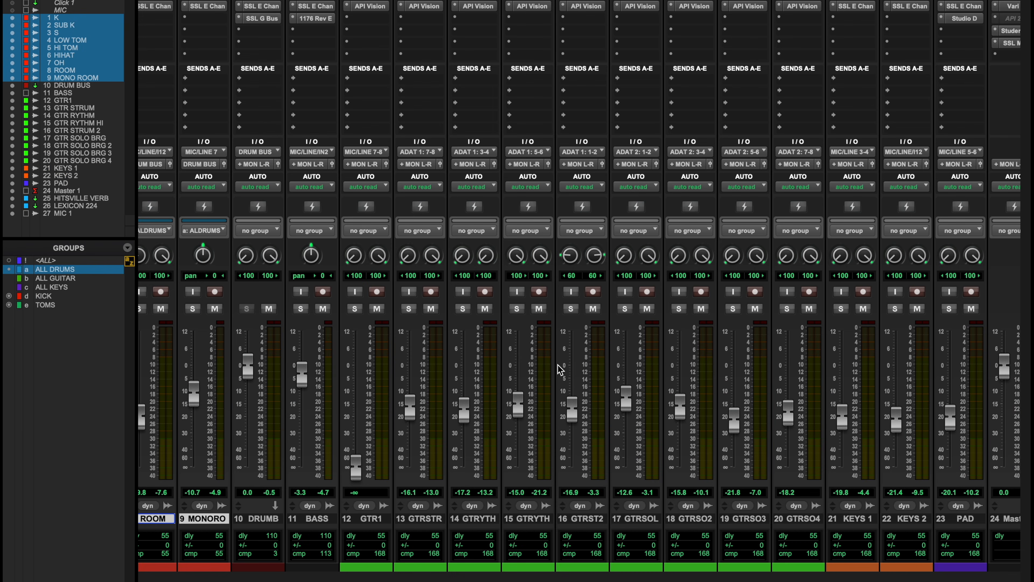
key(super+equal)
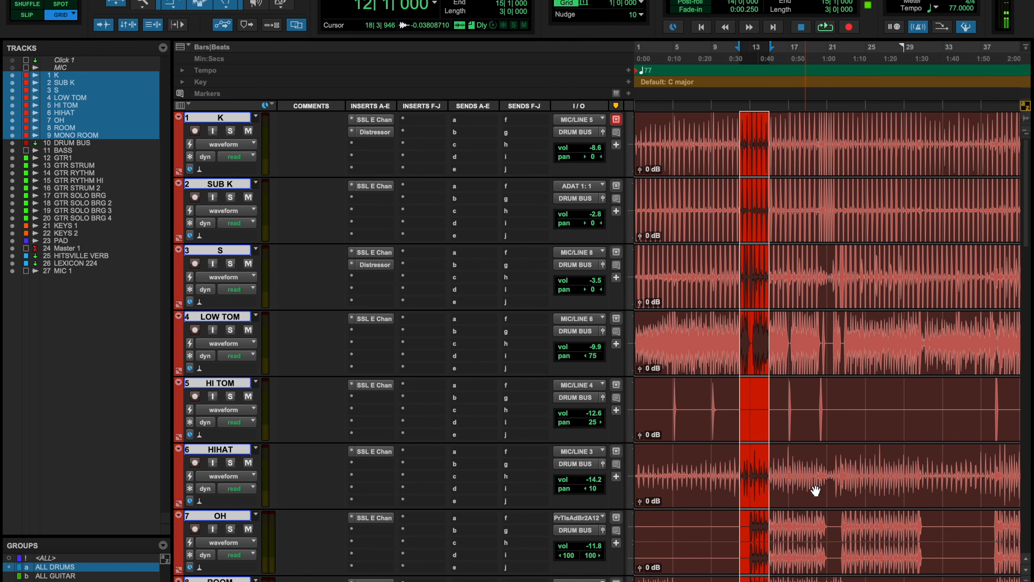
scroll(816, 490, down, 3)
drag(754, 409, 840, 440)
key(space)
key(super+equal)
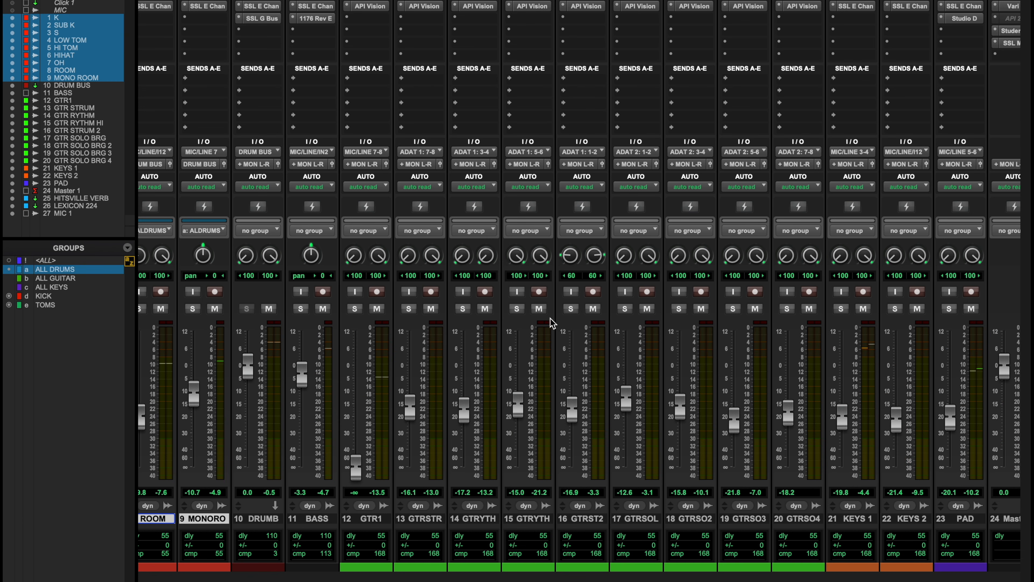
- Assign send A on DRUM BUS to HITSVILLE VERB (Stereo) and set the send level to 0.0 dB
click(270, 87)
mouse_move(271, 85)
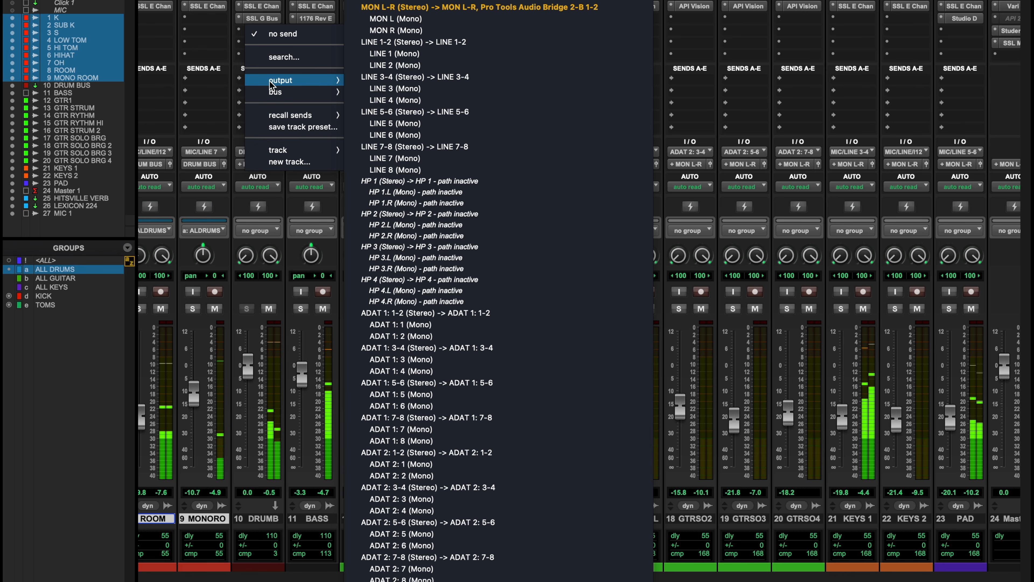
text(hiy)
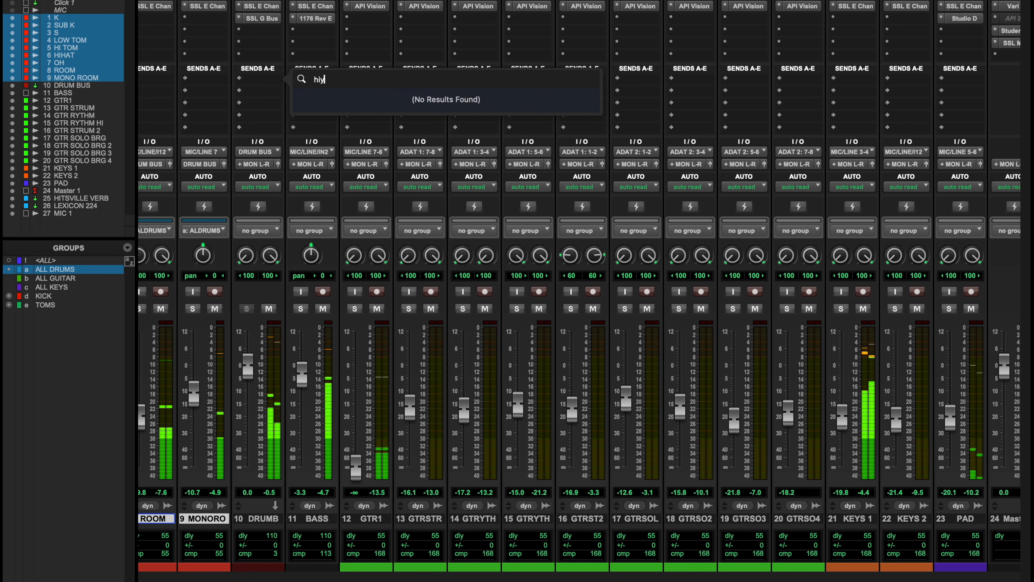
key(BackSpace)
key(BackSpace)
key(BackSpace)
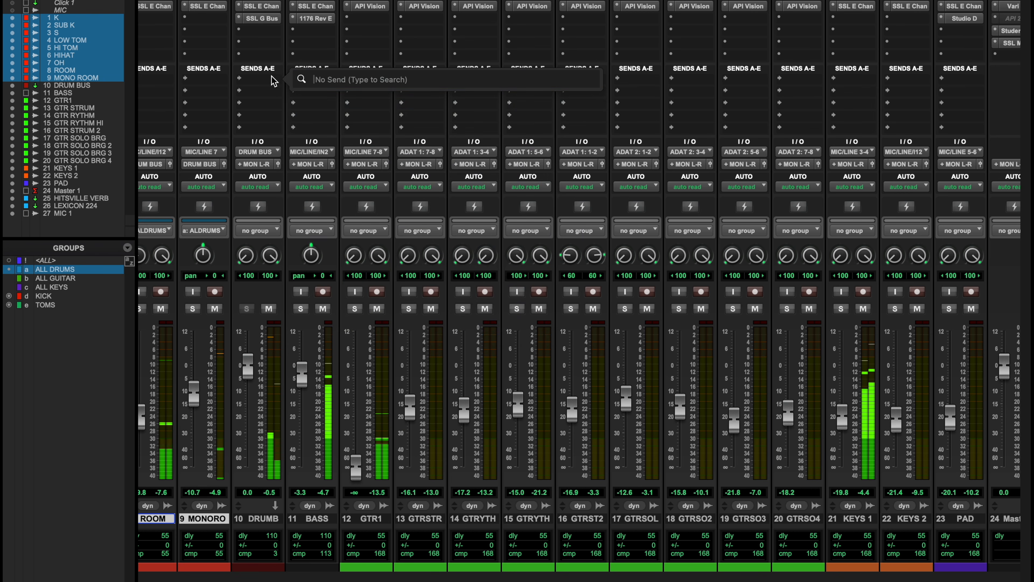
click(273, 81)
click(266, 86)
text(hit)
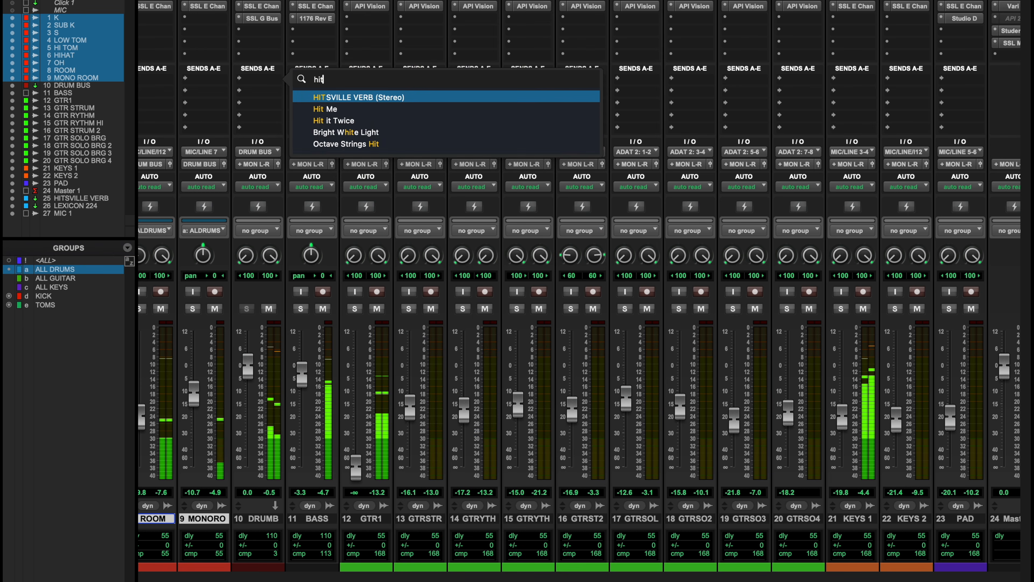
text(s)
key(Return)
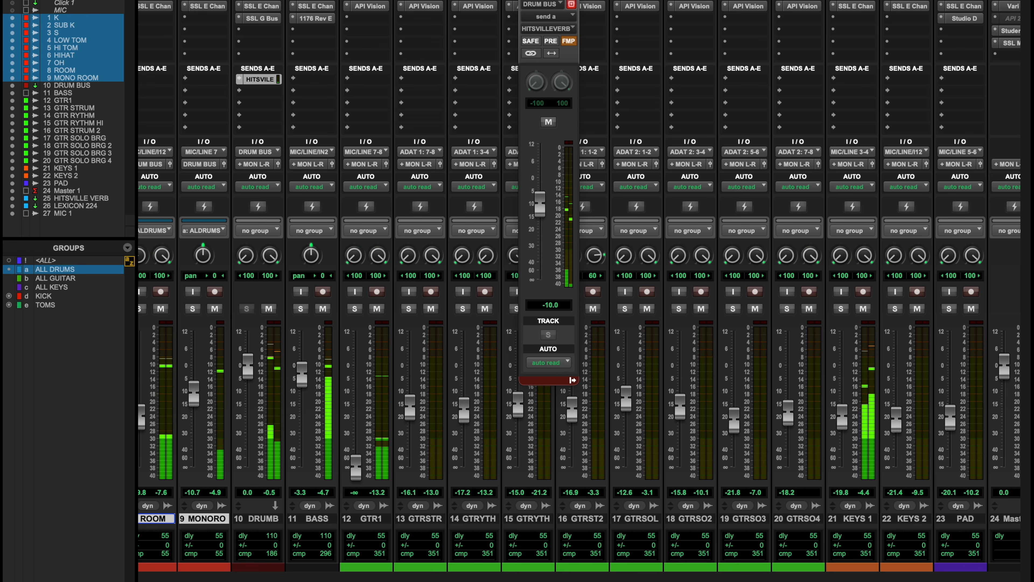
- Open the Hitsville Reverb Chambers insert on the HITSVILLE VERB track and reposition its window over the mixer
scroll(674, 222, right, 5)
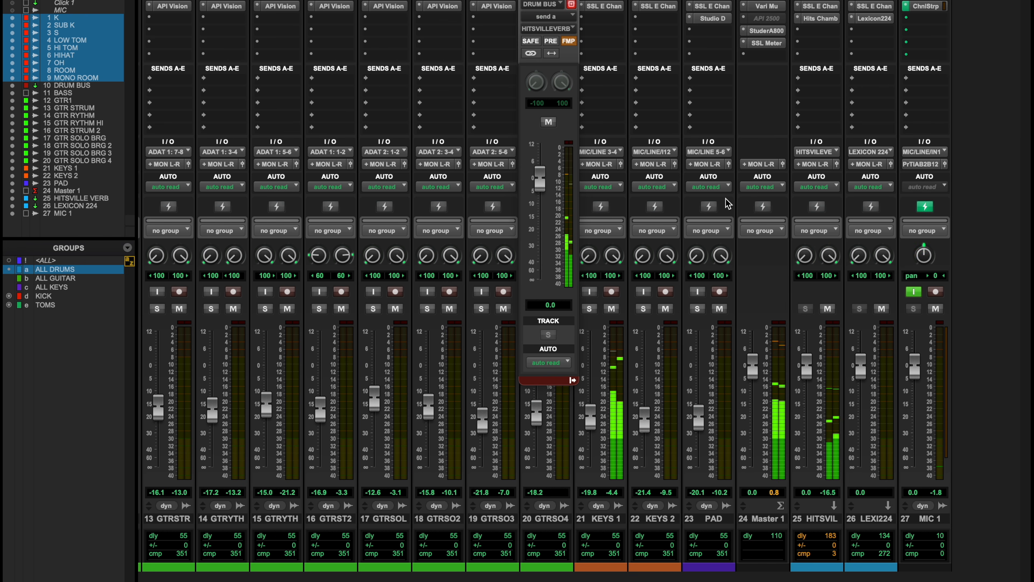
click(815, 18)
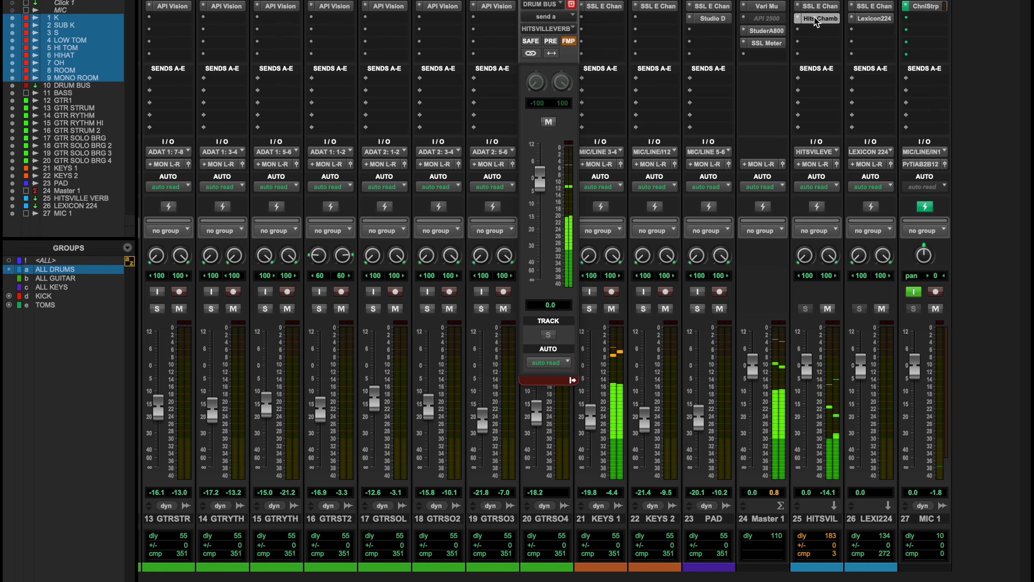
drag(578, 28, 512, 24)
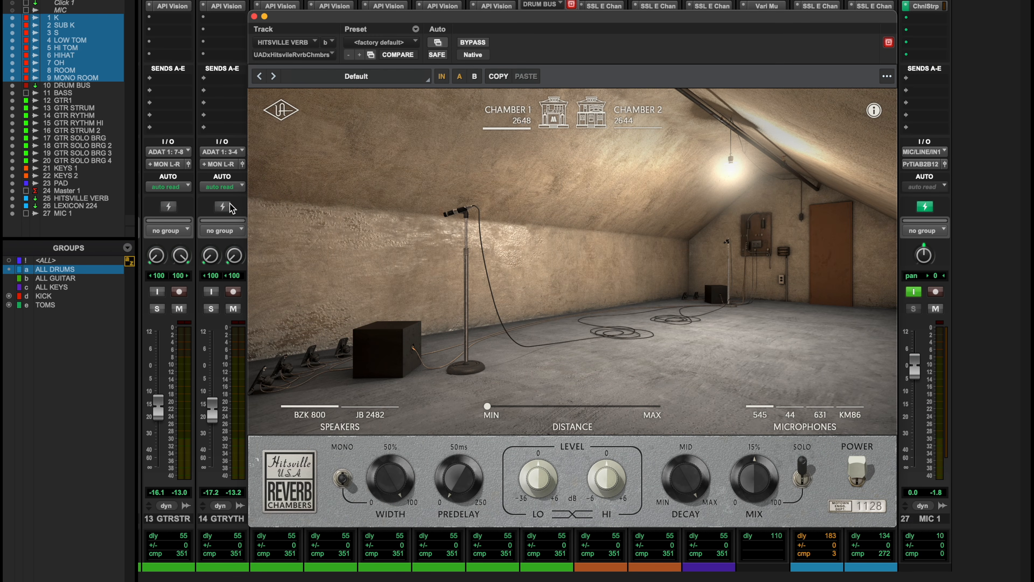
- Try different wet/dry mix amounts on the Hitsville reverb
scroll(970, 360, left, 5)
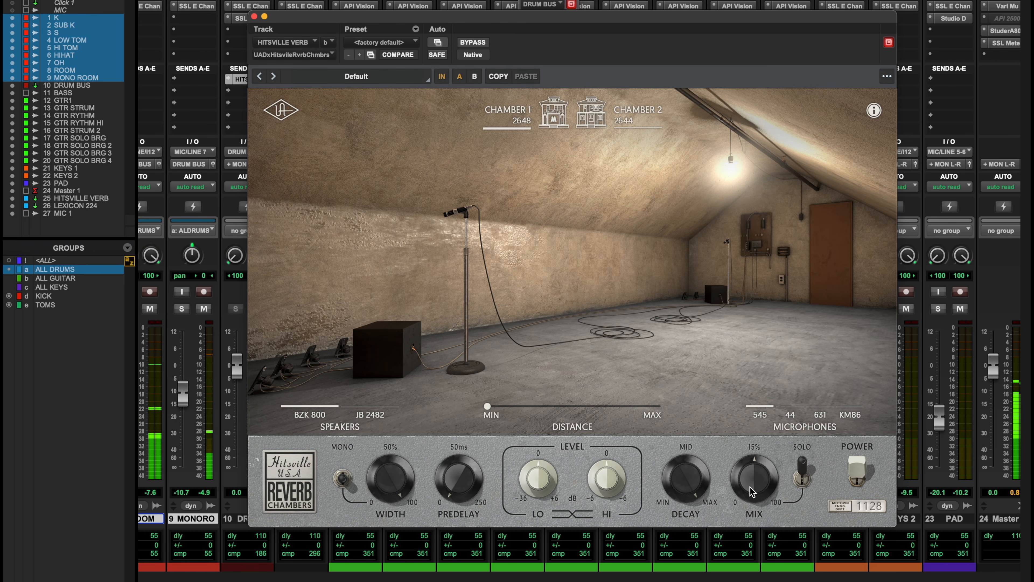
drag(751, 491, 803, 353)
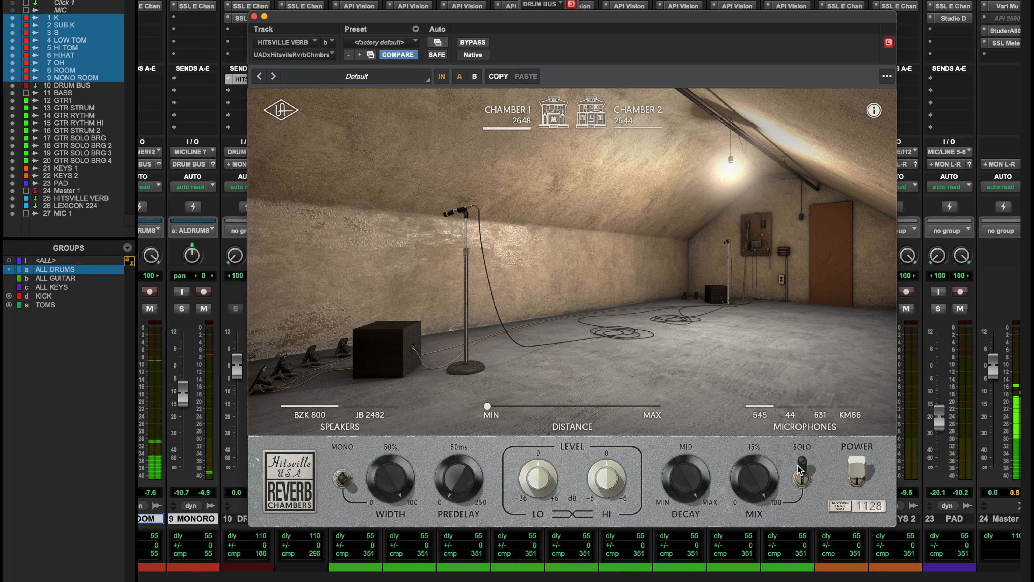
drag(746, 470, 764, 533)
drag(760, 481, 765, 408)
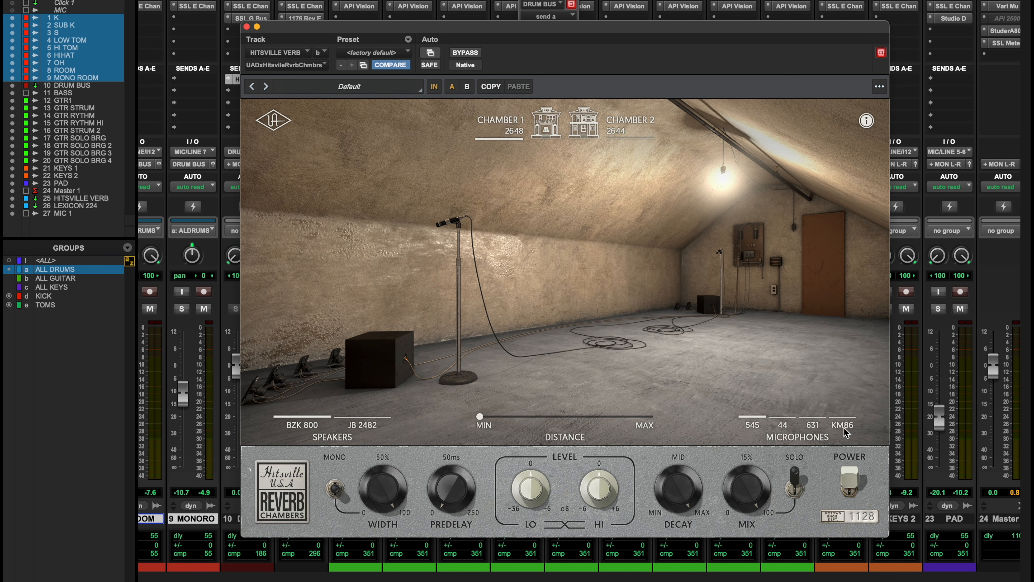
- Try Chamber 2 in the Hitsville reverb and return to Chamber 1
mouse_move(373, 420)
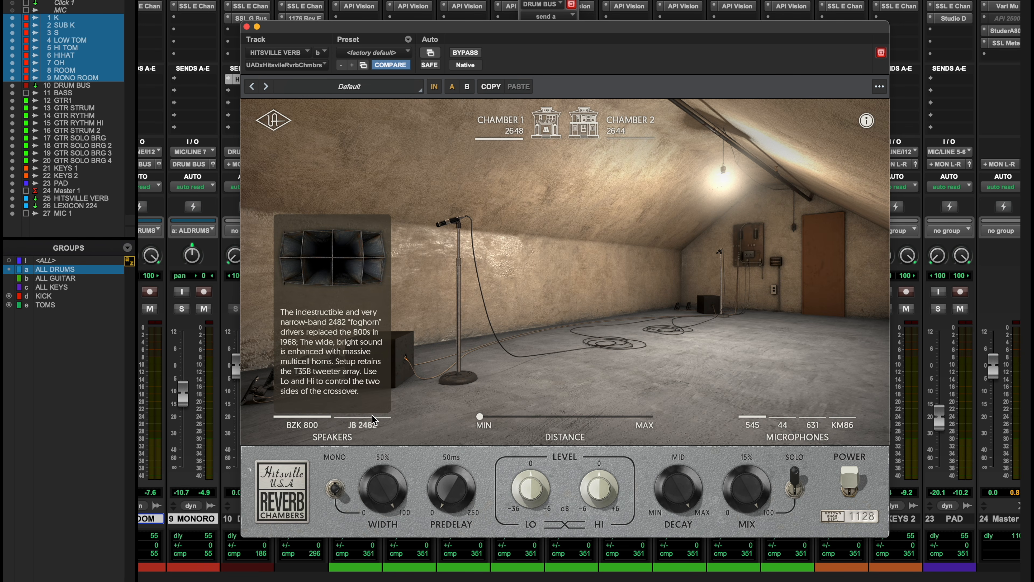
click(586, 124)
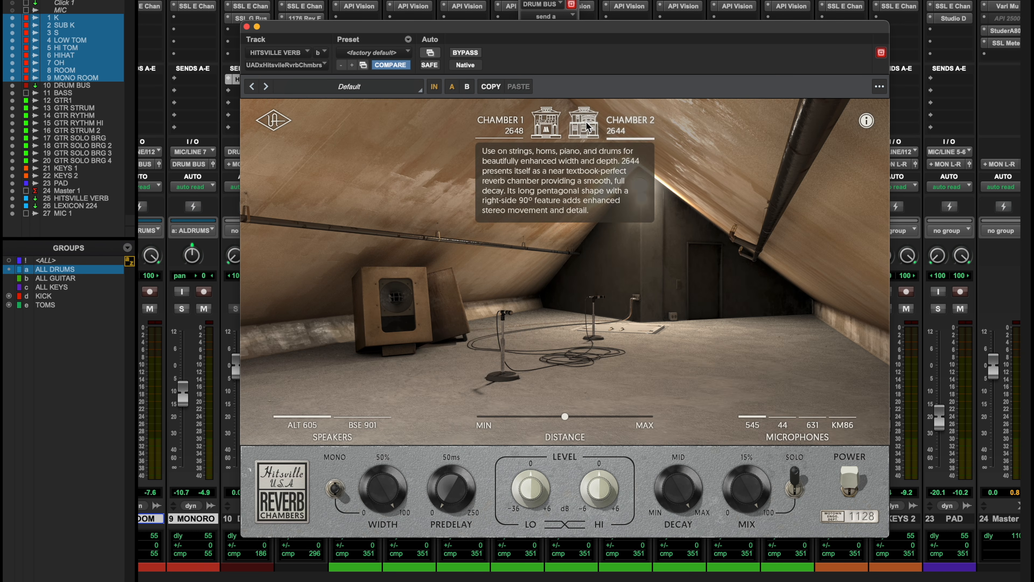
mouse_move(538, 136)
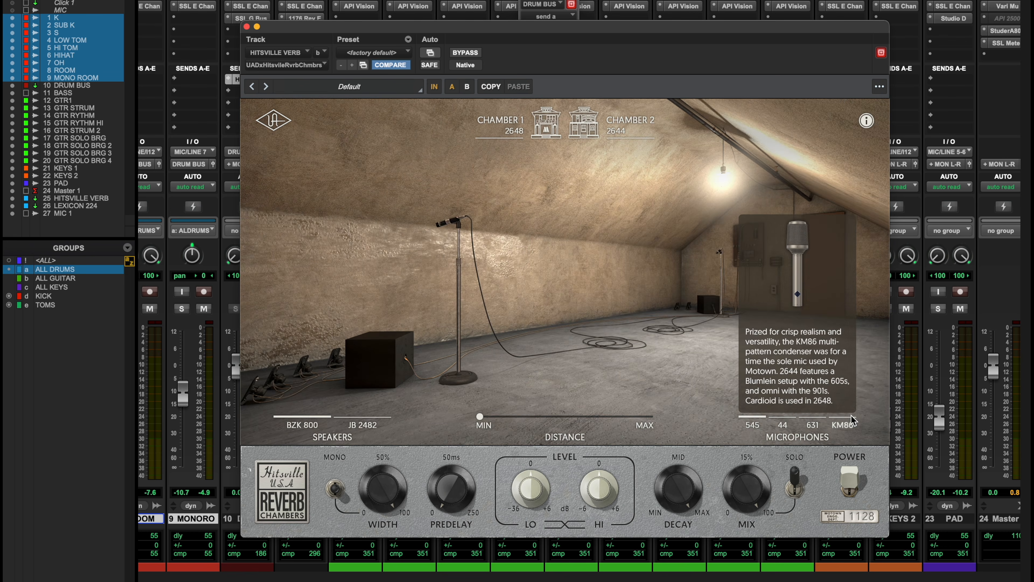
- Audition the reverb's KM86 and 631 microphones, choose the 44, and set the microphone distance to MAX
click(849, 417)
click(821, 415)
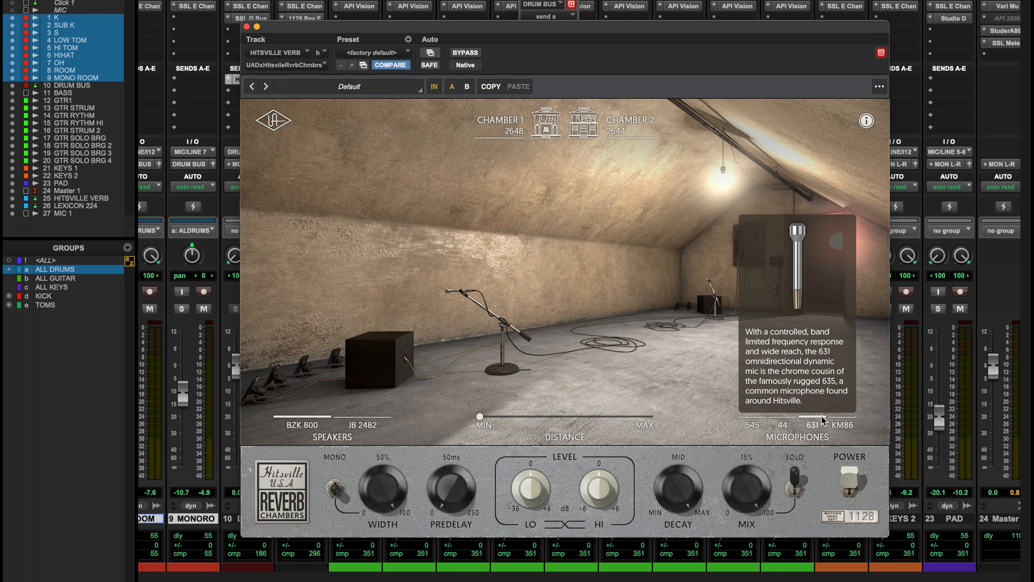
click(782, 416)
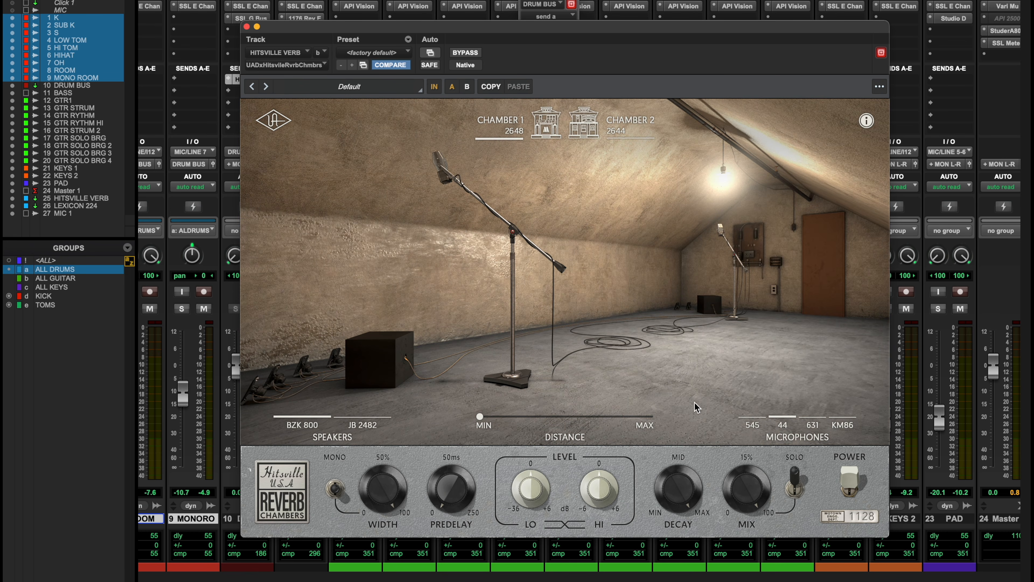
drag(491, 412, 721, 419)
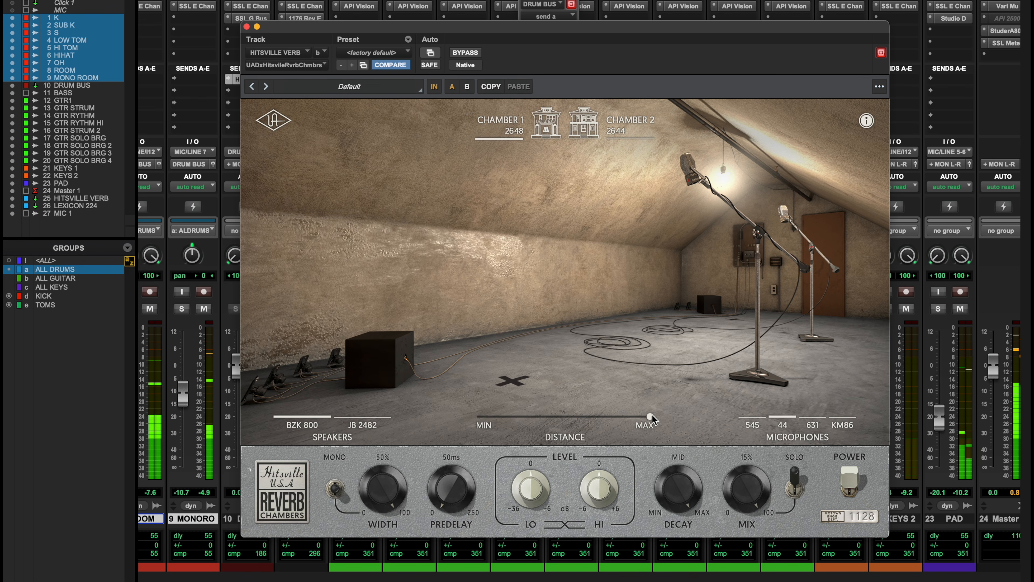
mouse_move(650, 417)
mouse_down()
mouse_move(474, 418)
mouse_move(650, 416)
mouse_up()
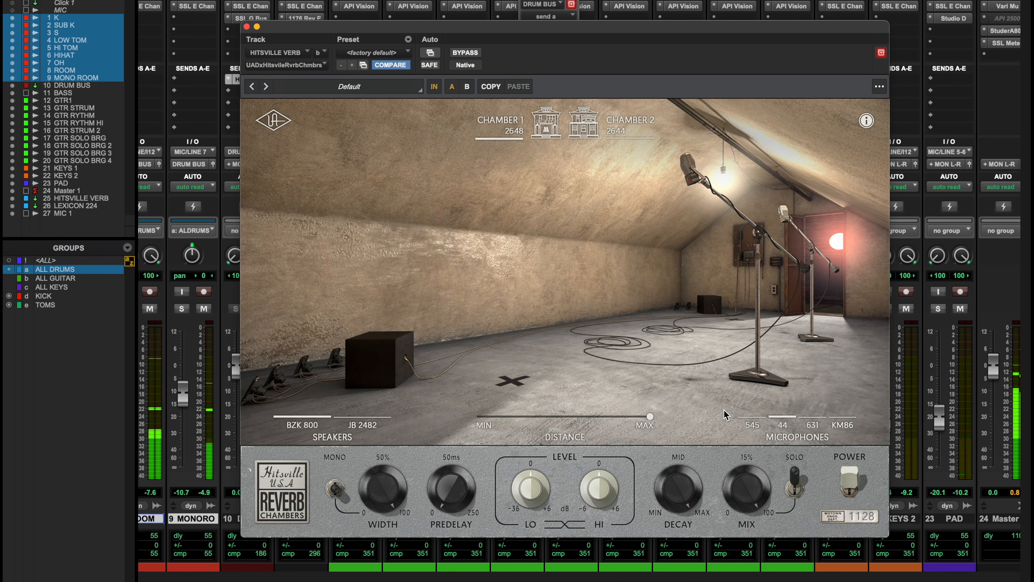
- Compare the KM86, 631 and 545 microphones at maximum distance and return to the 44
mouse_move(844, 423)
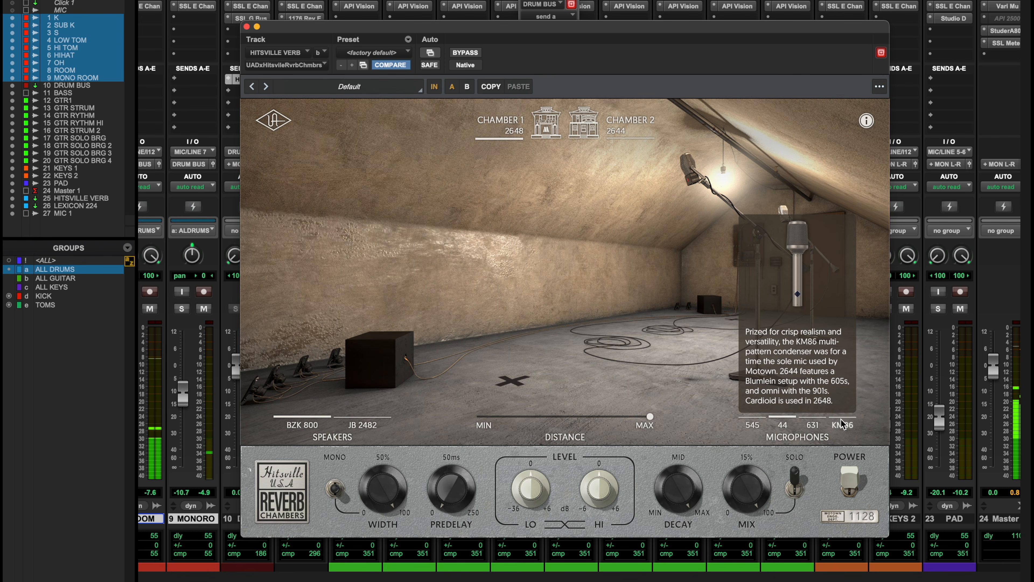
click(811, 422)
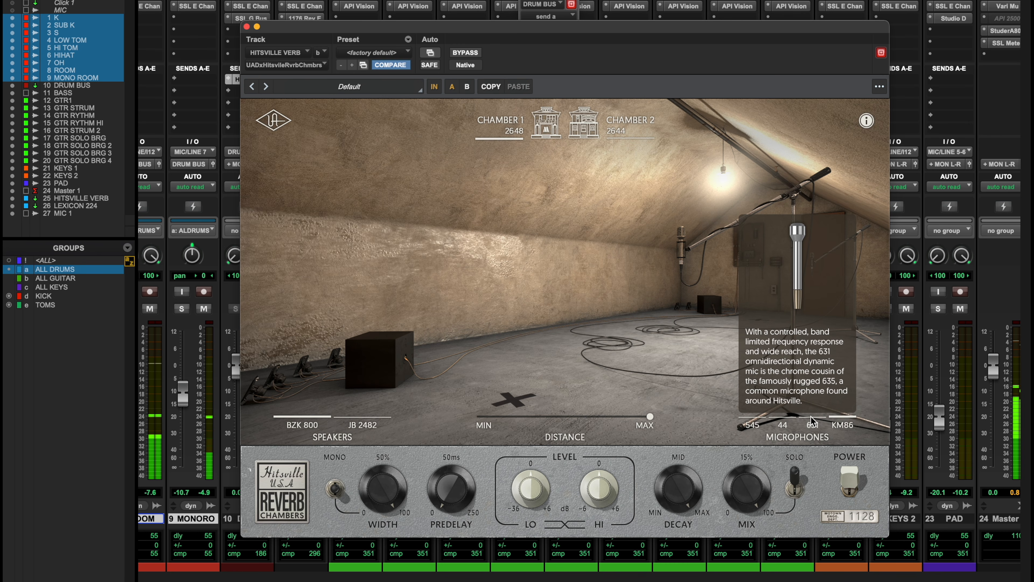
click(811, 421)
click(747, 422)
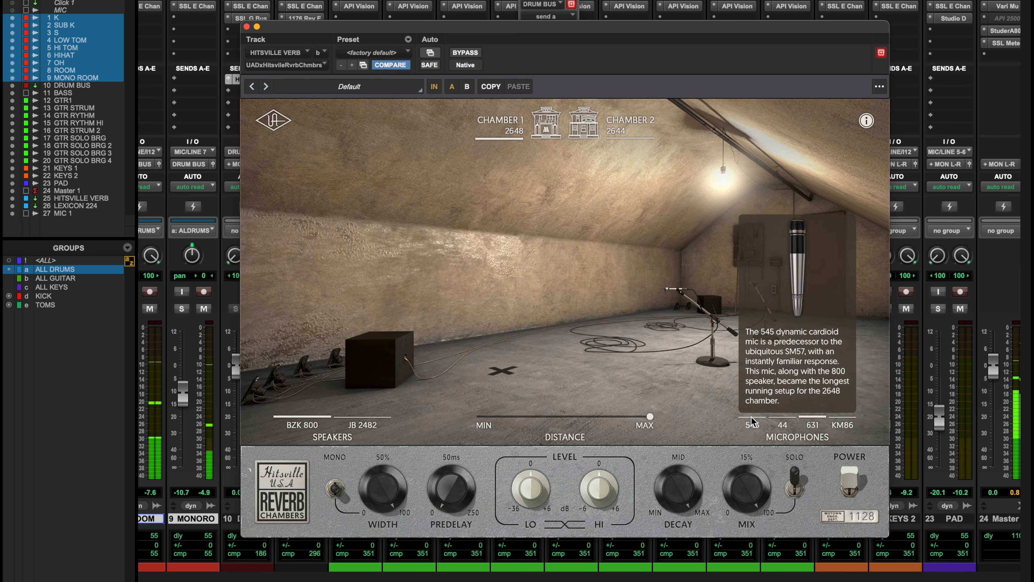
click(752, 421)
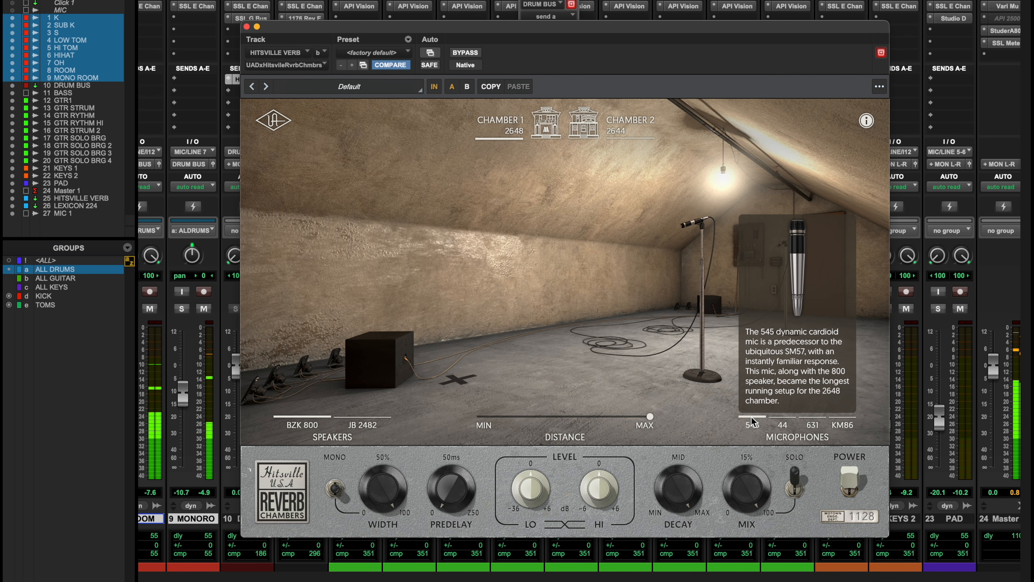
click(786, 421)
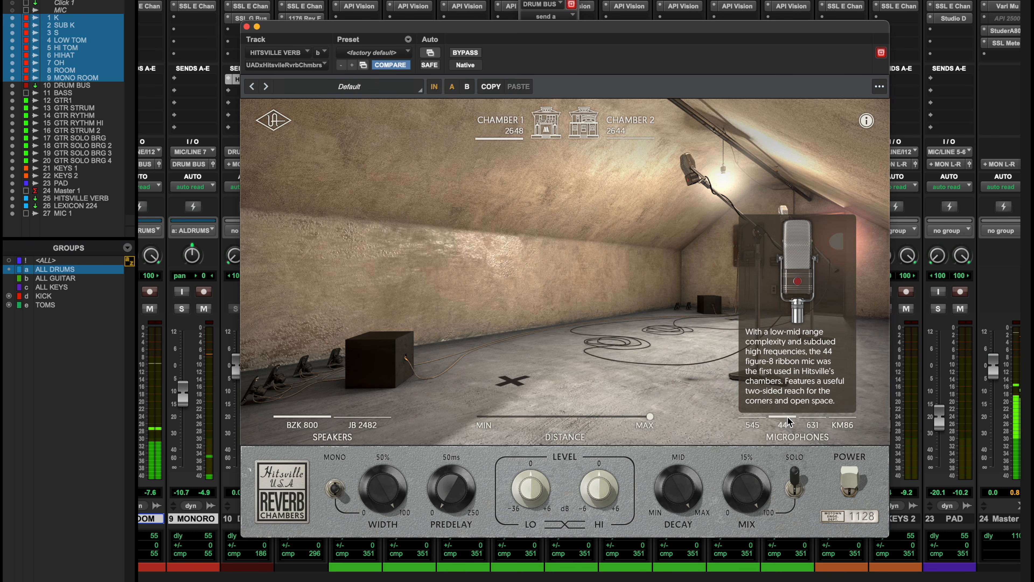
- Try the JB 2482 speakers with the 545, 631 and KM86 microphones, and go back to the BZK 800 with the 44
click(379, 423)
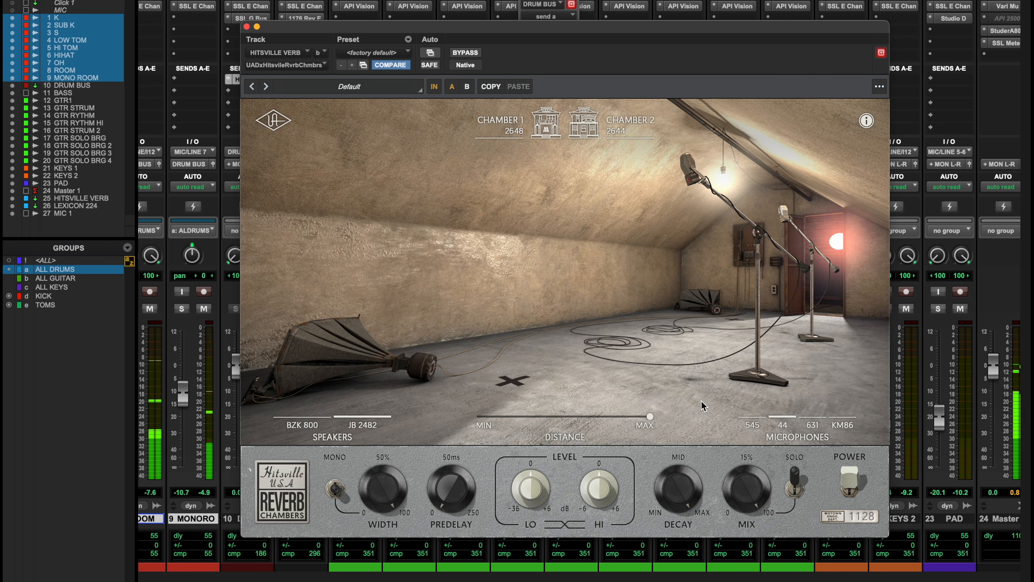
mouse_move(756, 425)
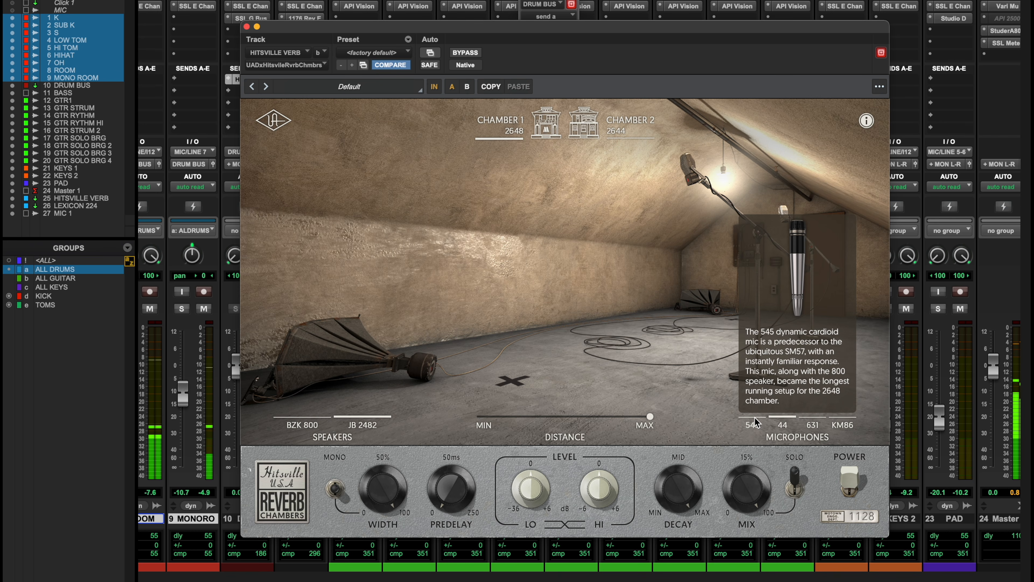
click(757, 424)
mouse_move(813, 424)
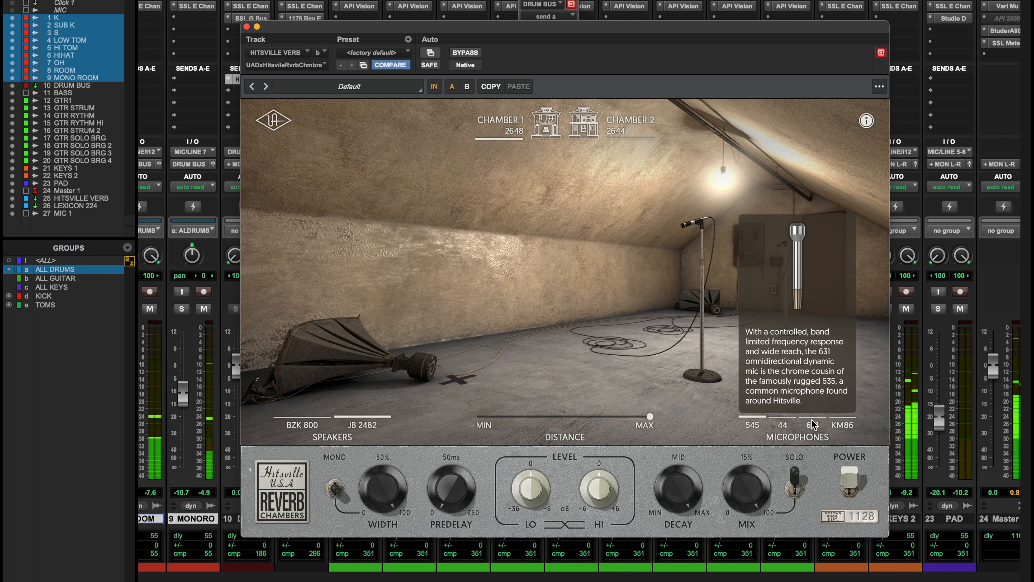
click(812, 424)
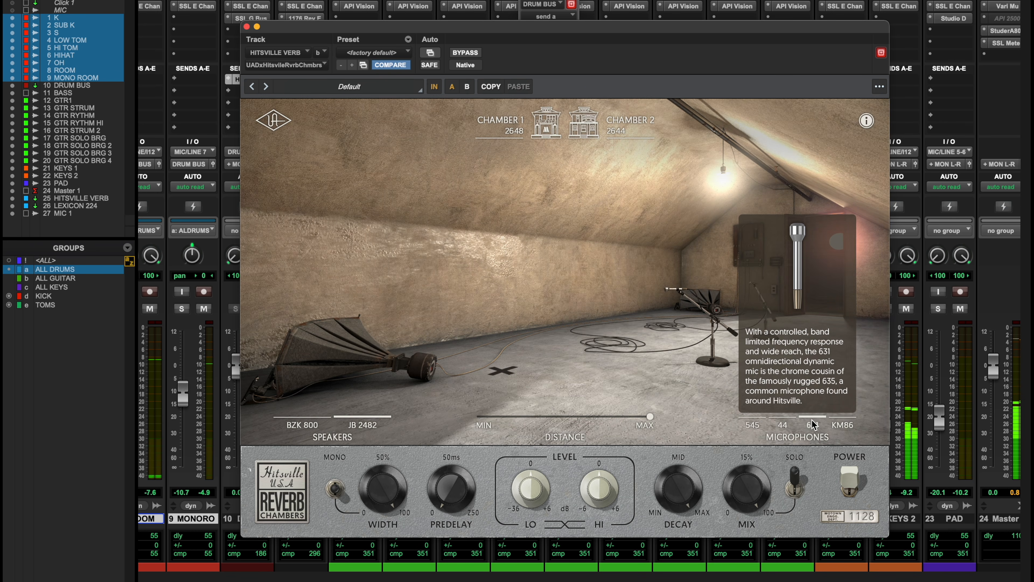
mouse_move(851, 425)
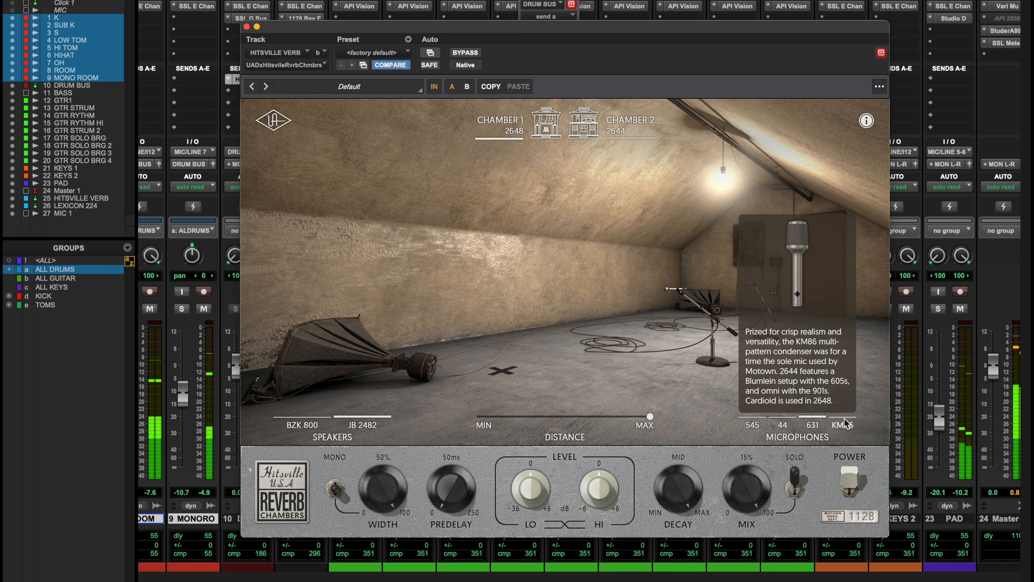
click(842, 423)
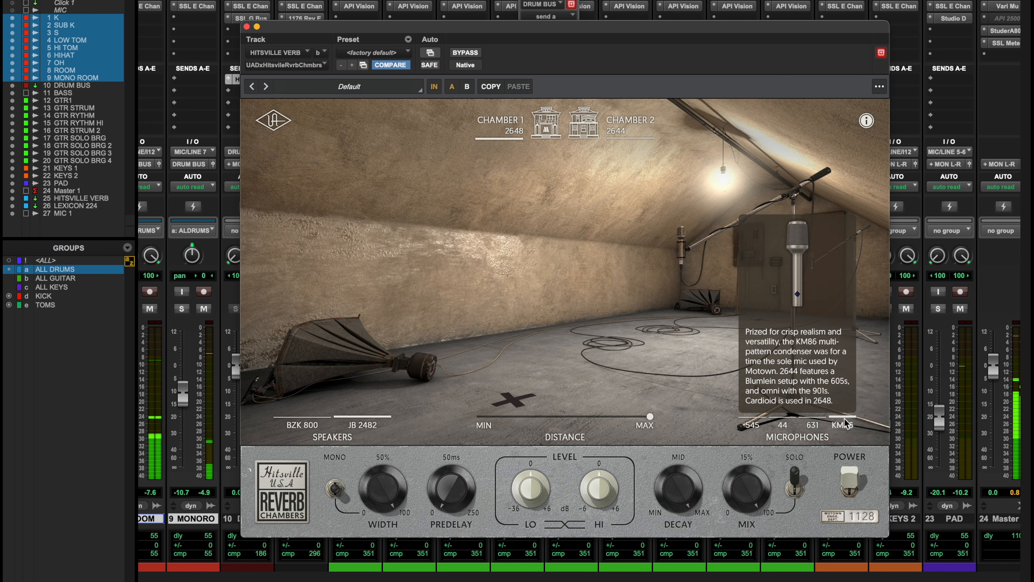
click(808, 424)
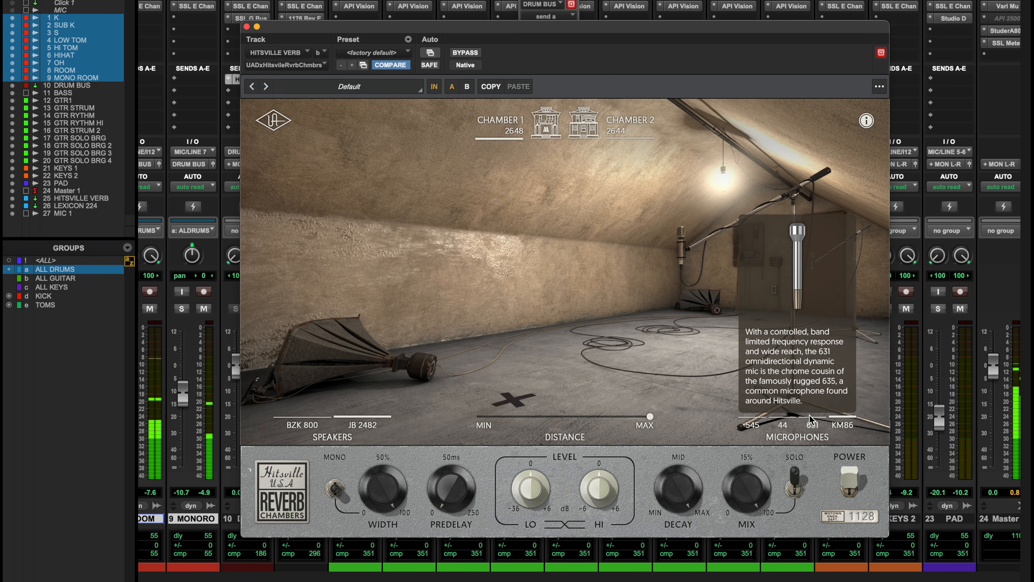
click(793, 423)
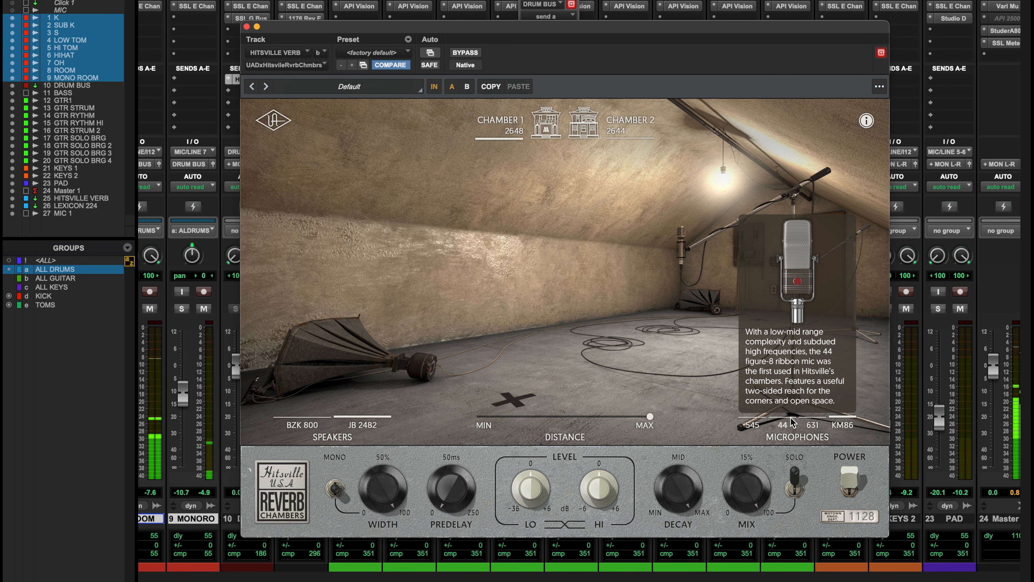
click(312, 418)
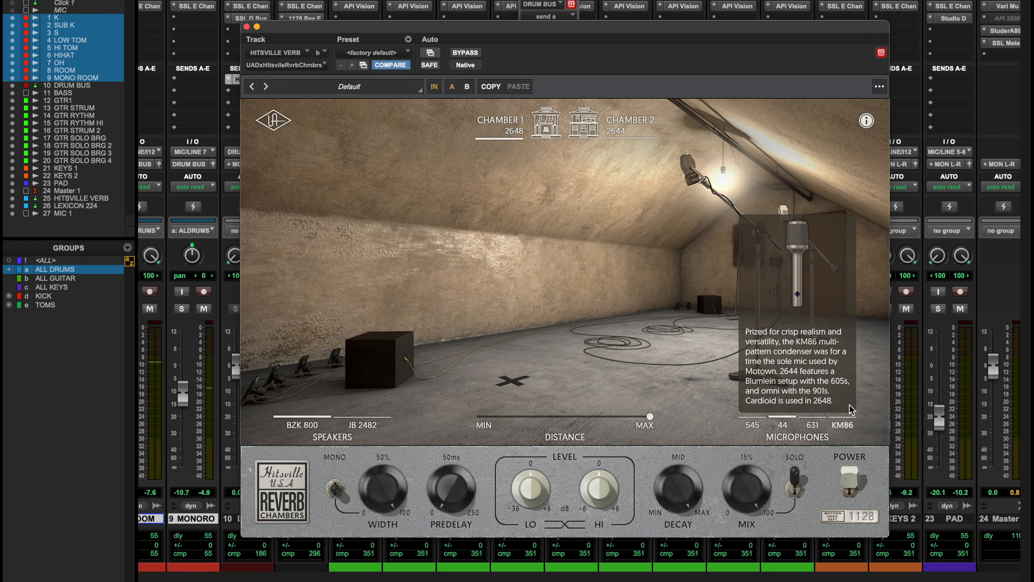
- Close the Hitsville reverb window and lower DRUM BUS send A to -17.9 dB
mouse_move(737, 392)
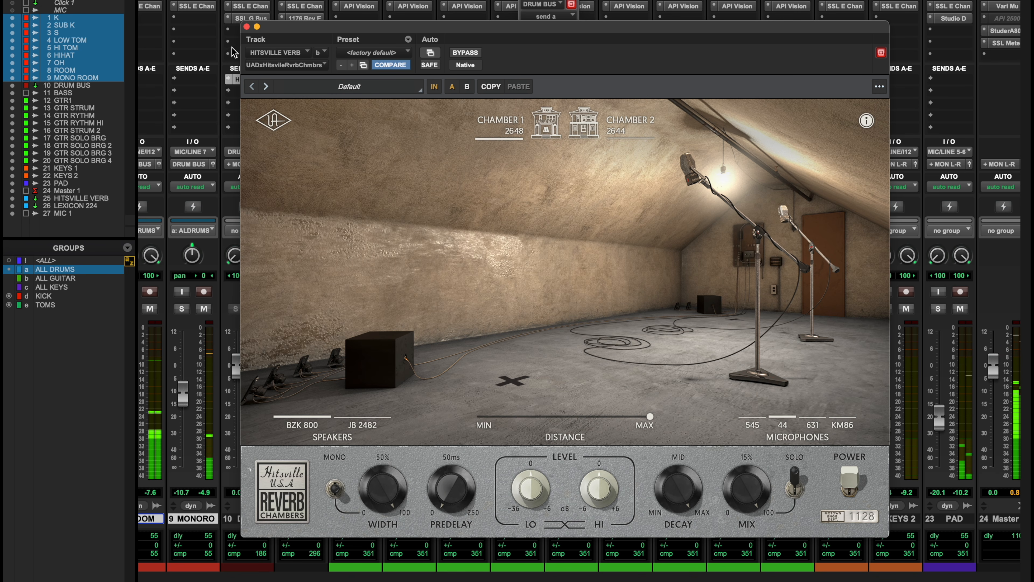
click(246, 27)
drag(550, 189, 534, 203)
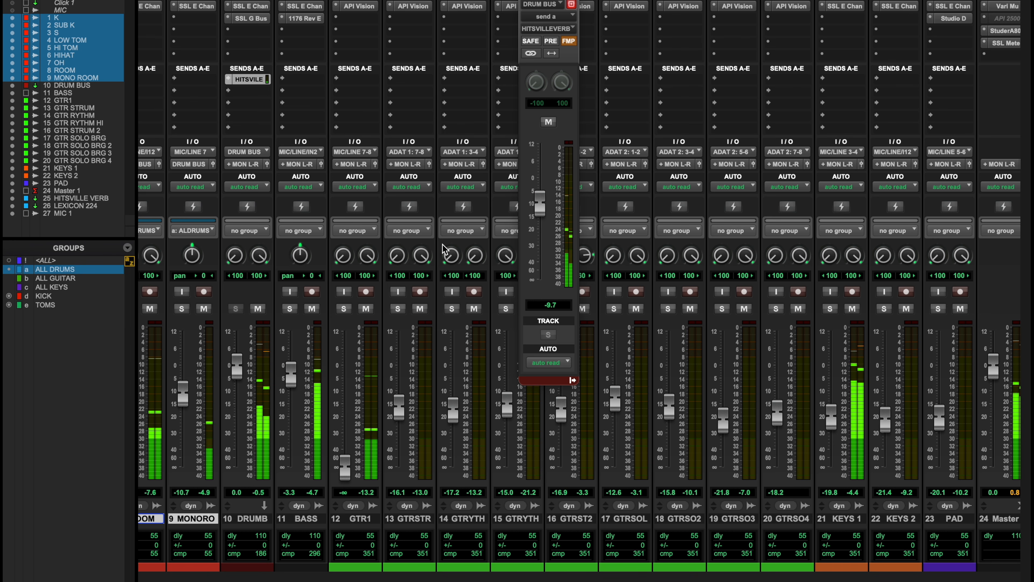
scroll(436, 245, left, 6)
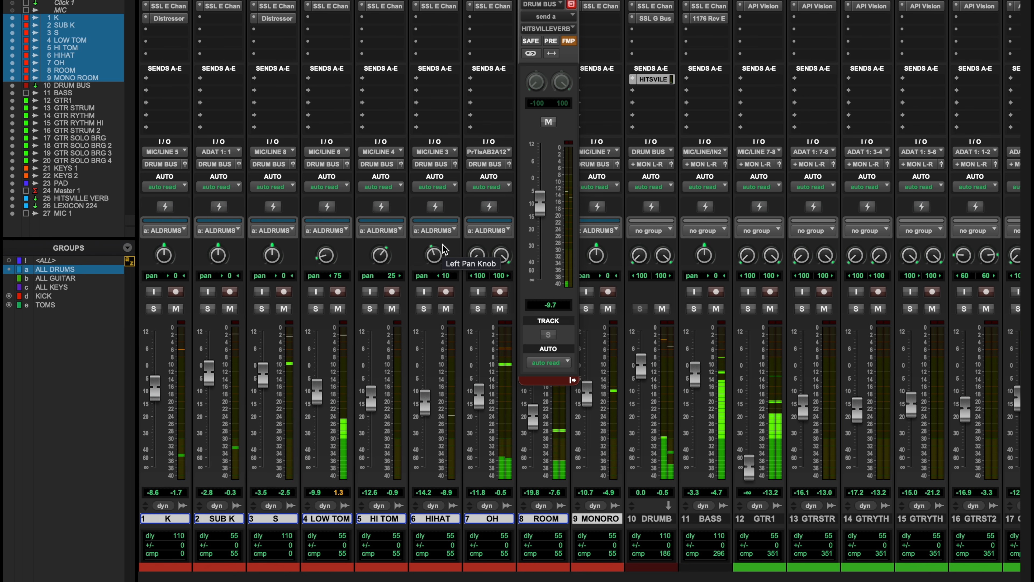
drag(540, 204, 540, 231)
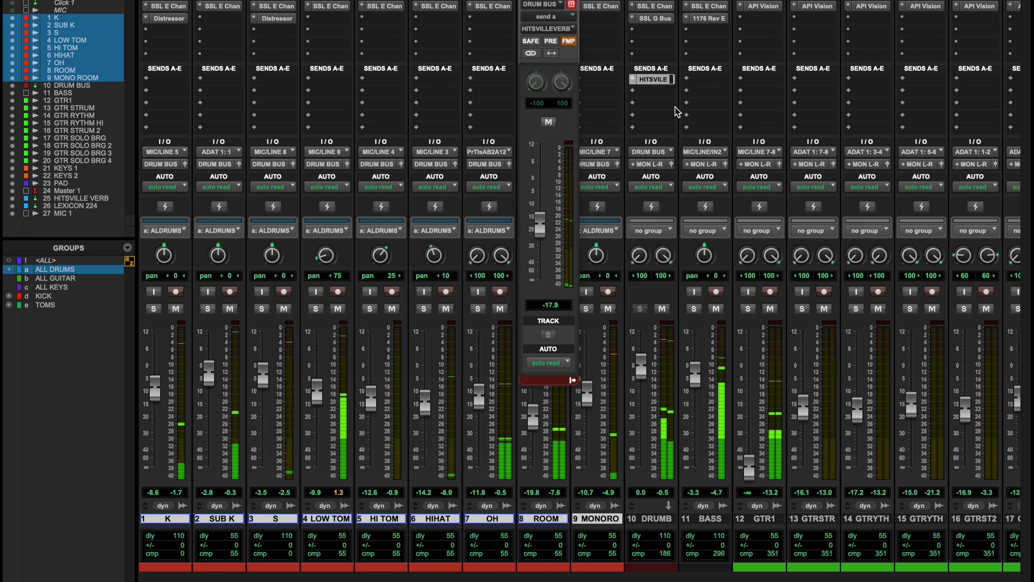
- Move the Hitsville send from DRUM BUS to send A of the S track and set its level to -21.4 dB
click(636, 80)
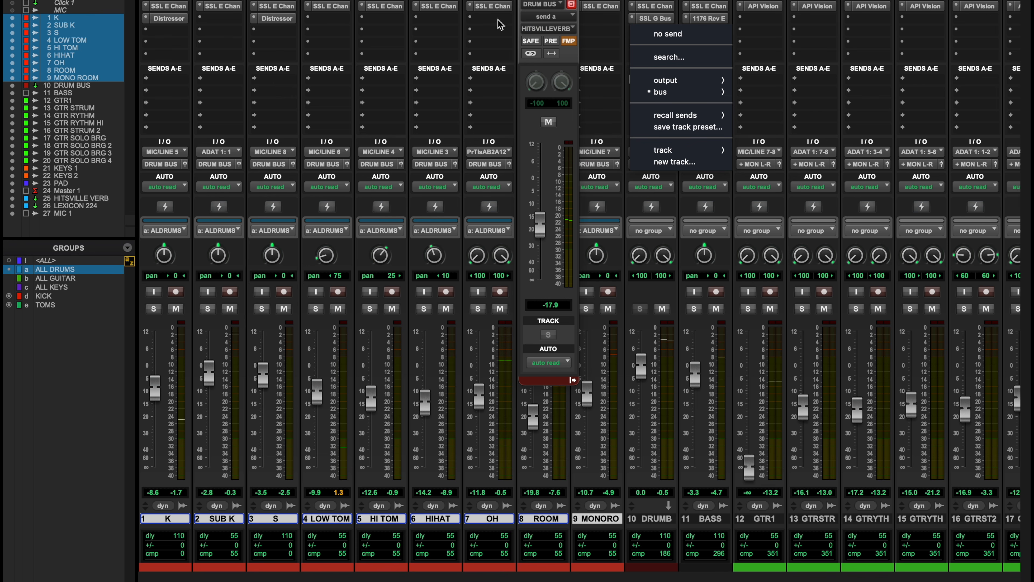
click(494, 49)
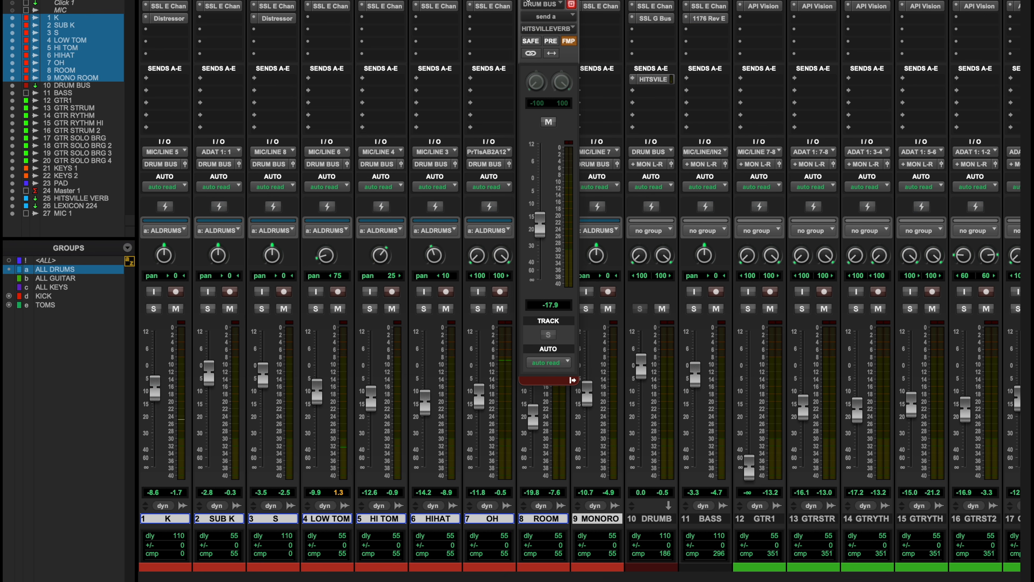
click(653, 80)
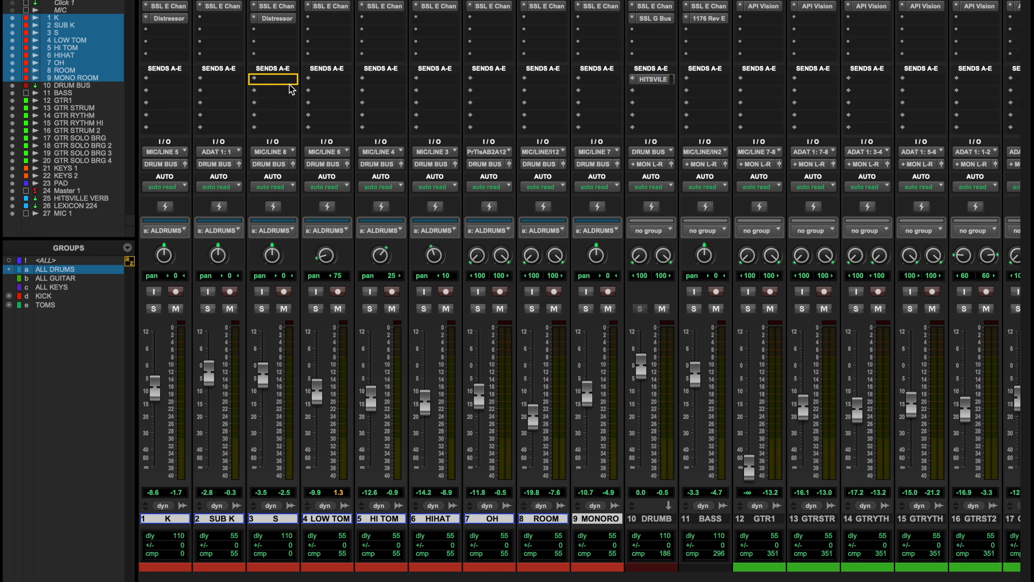
drag(284, 83, 283, 83)
key(space)
click(282, 80)
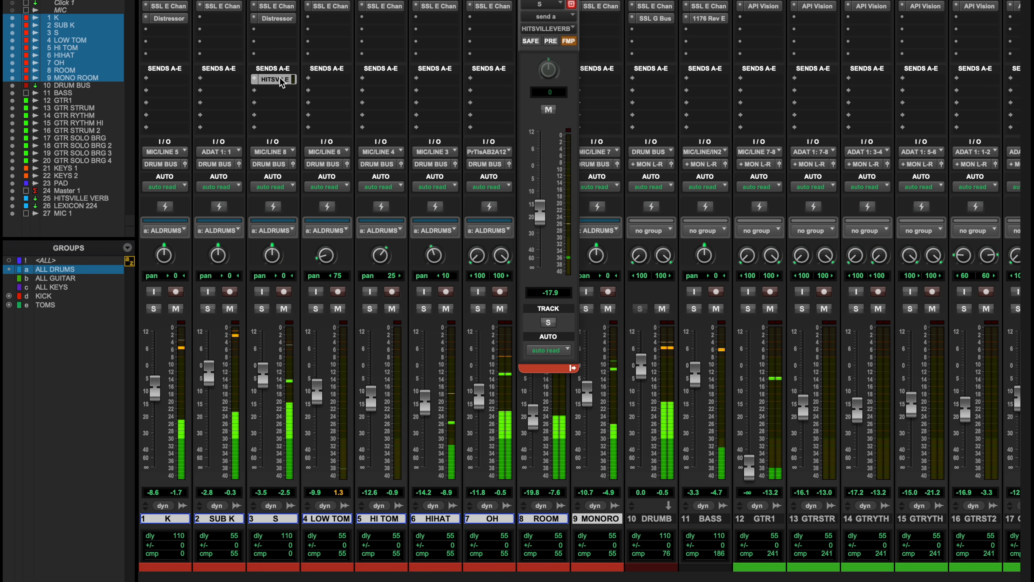
mouse_move(539, 218)
mouse_down()
mouse_move(538, 206)
mouse_move(541, 227)
mouse_up()
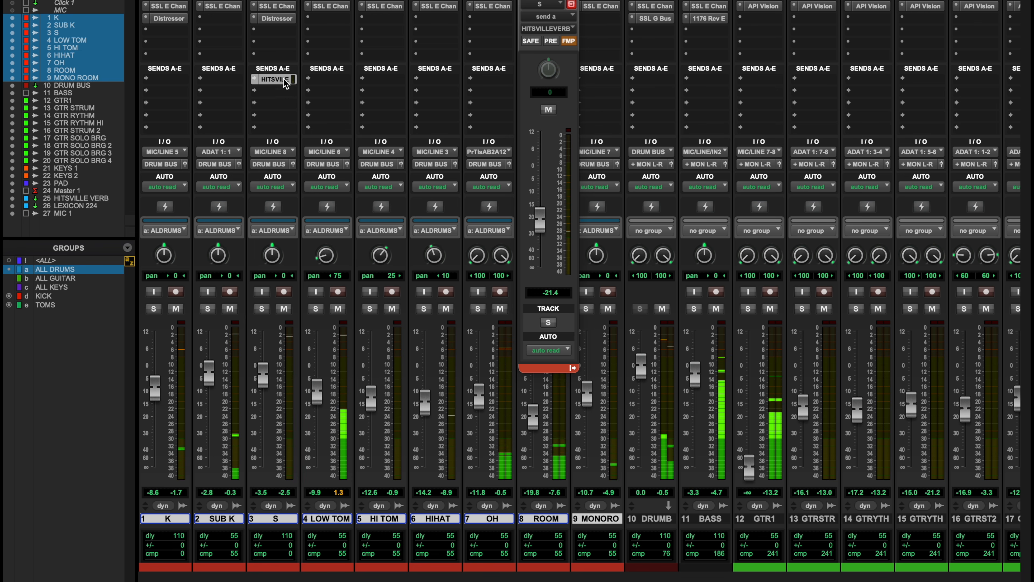
- Copy the S track's Hitsville send to LOW TOM and HI TOM, and open the copied sends' controls
drag(283, 80, 329, 84)
drag(332, 81, 363, 77)
click(336, 80)
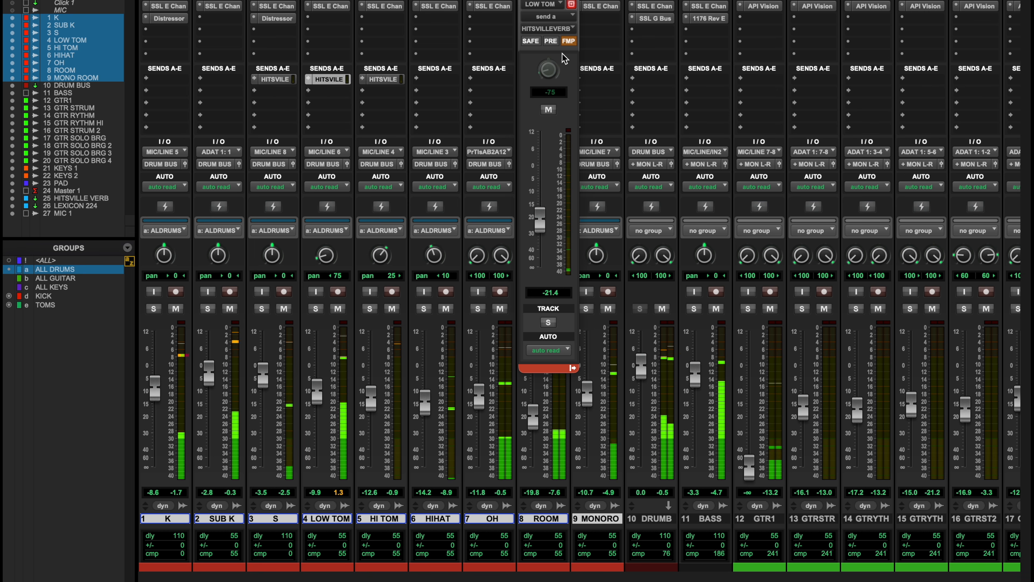
click(380, 88)
click(379, 84)
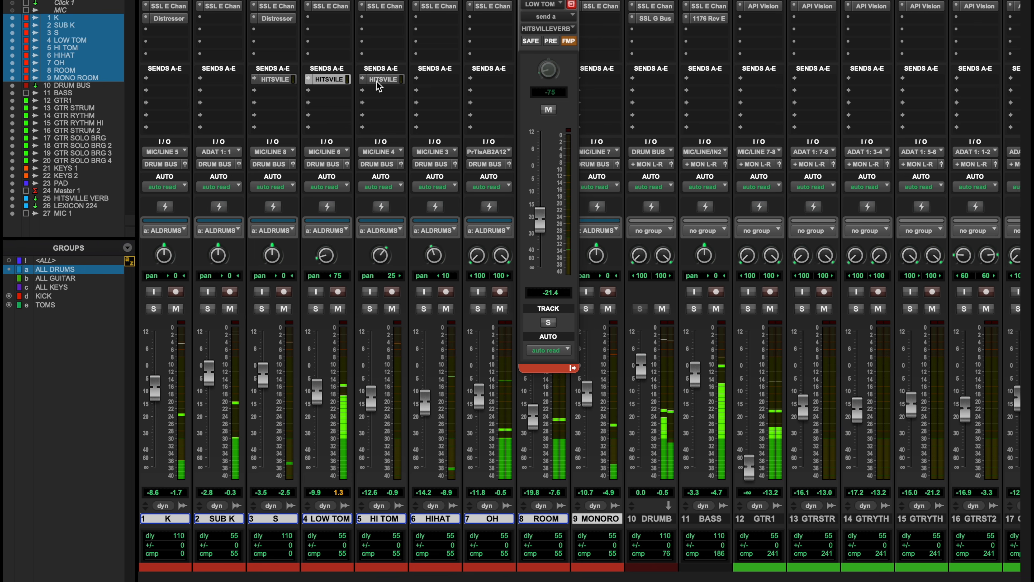
- Try Hitsville send levels of -15.0 dB on LOW TOM and -15.6 dB on HI TOM
click(374, 80)
click(329, 78)
mouse_move(539, 222)
mouse_down()
mouse_move(539, 204)
mouse_move(541, 218)
mouse_up()
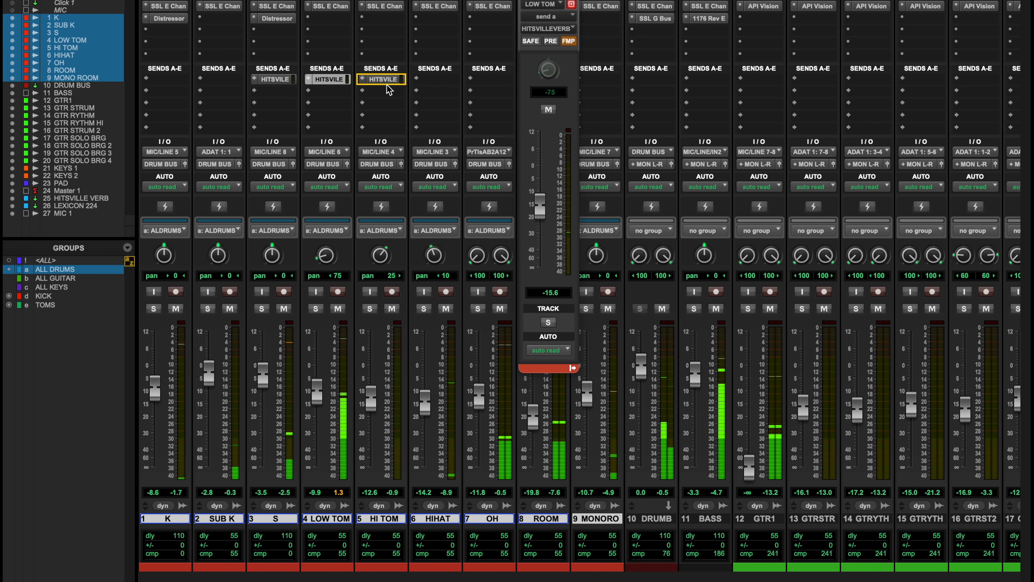
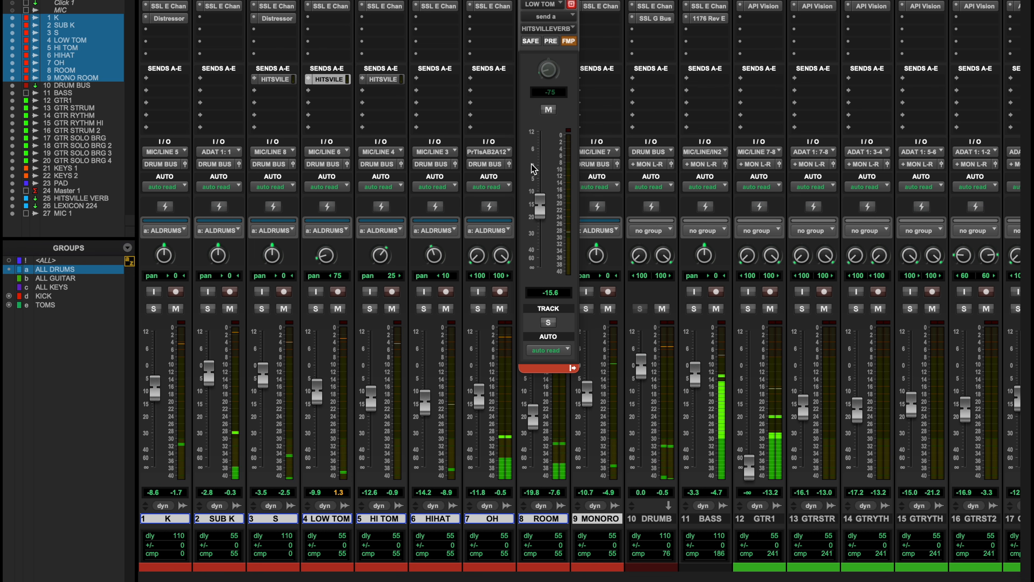
click(382, 79)
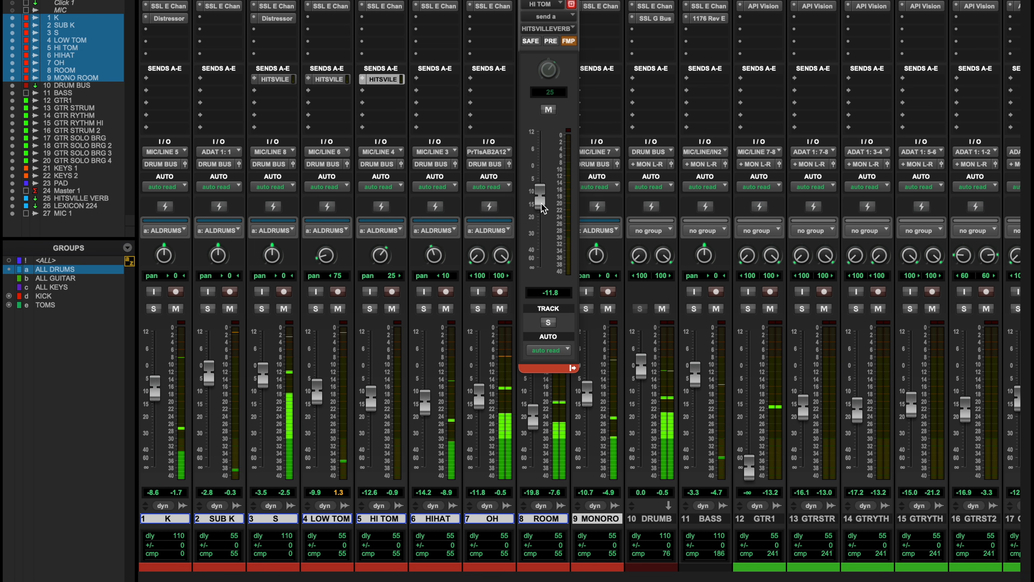
click(329, 79)
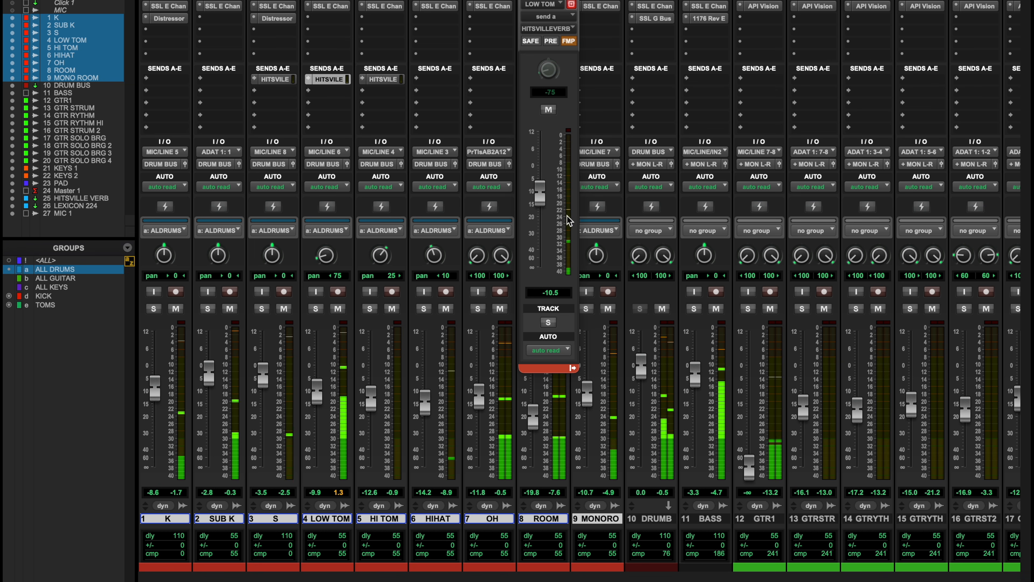
click(382, 79)
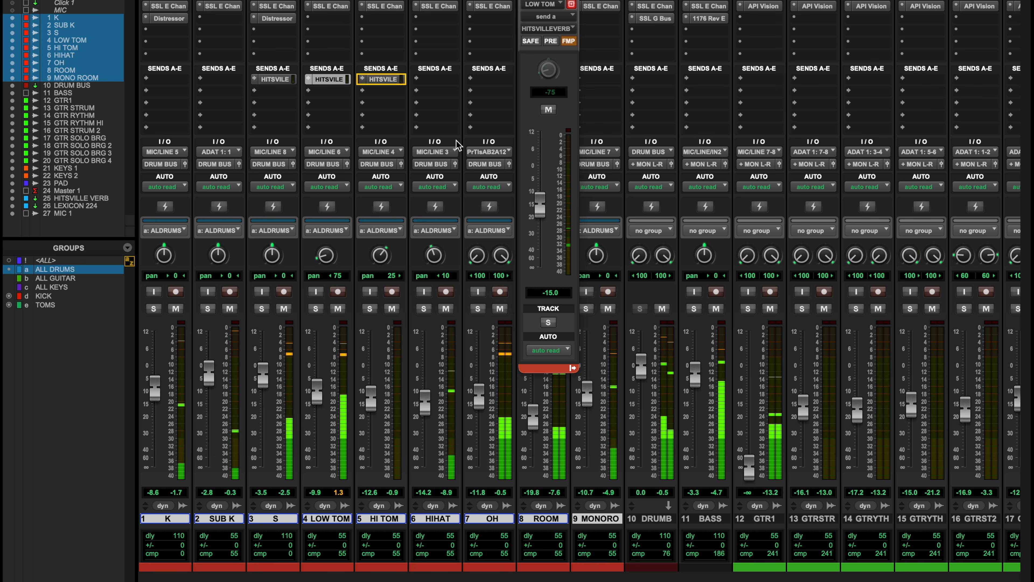
- Open the reverb on the HITSVILLE VERB track and set its microphone distance to MIN
scroll(774, 119, right, 5)
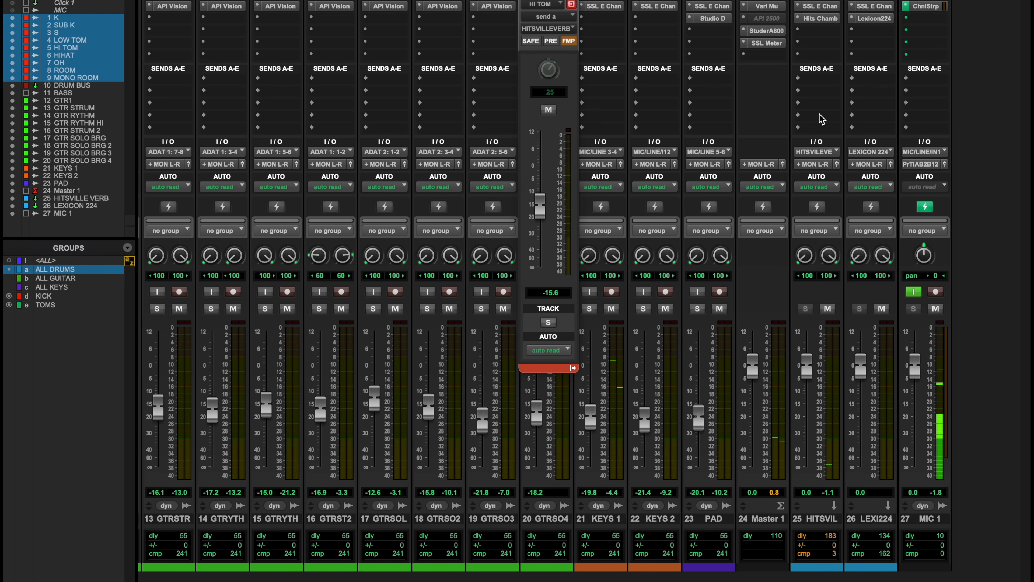
click(868, 18)
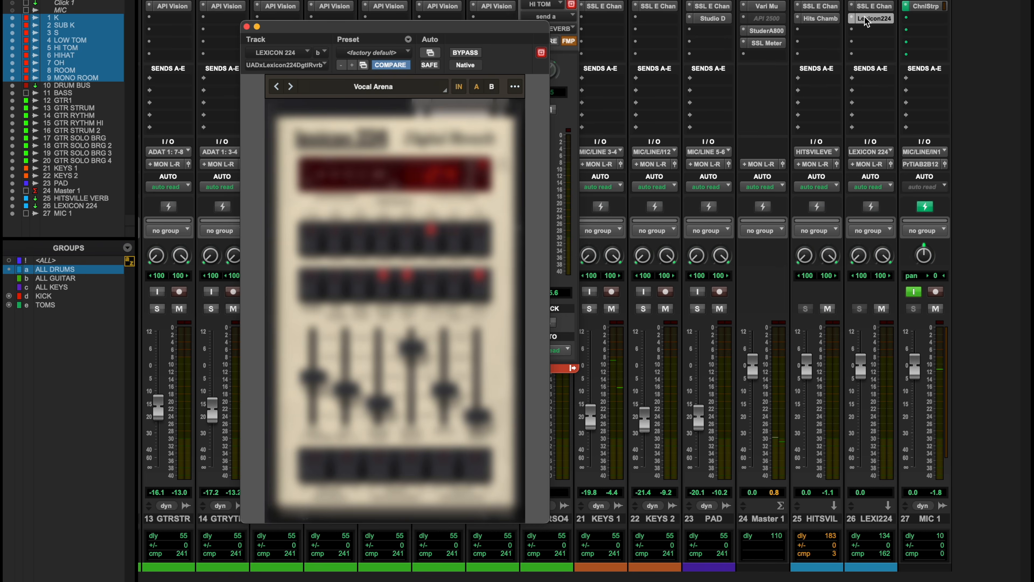
click(869, 18)
click(818, 18)
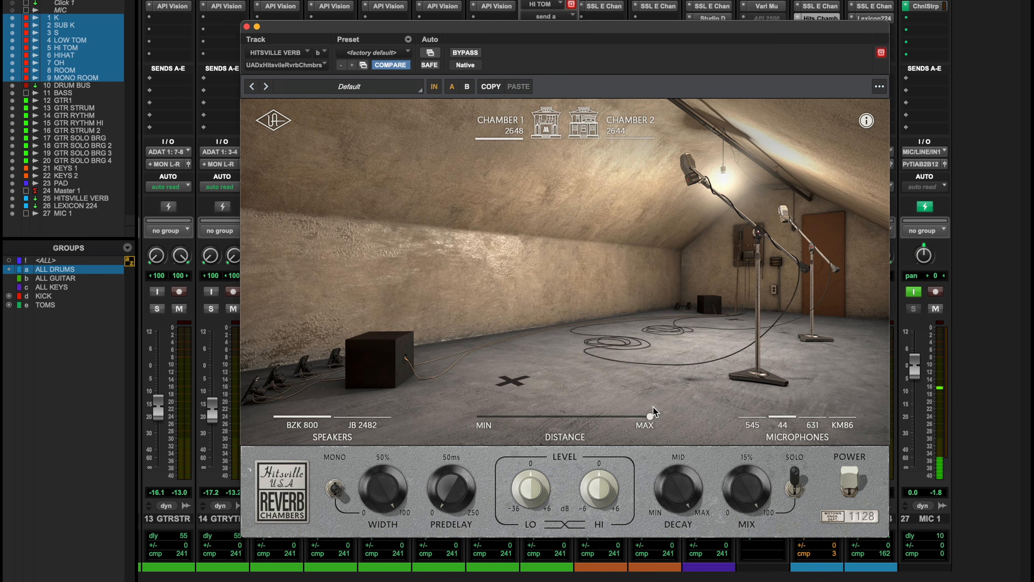
drag(650, 416, 463, 419)
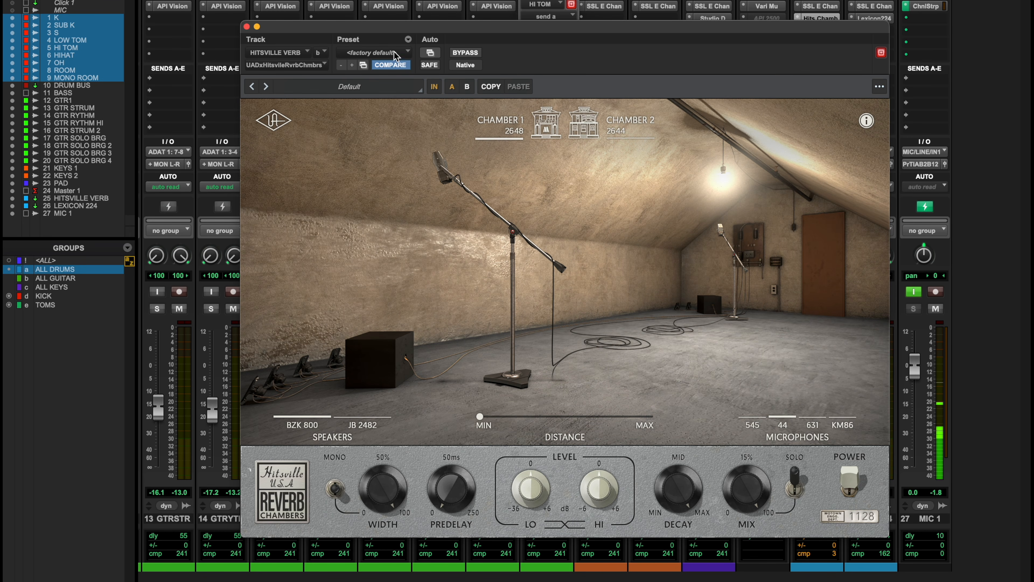
drag(388, 30, 446, 36)
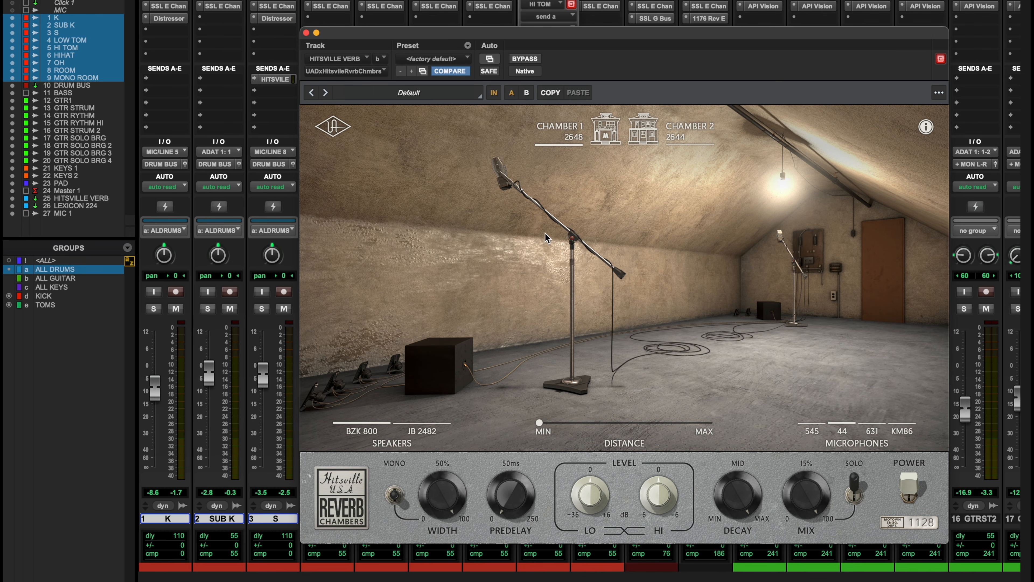
- Try the S track's Hitsville send at 0.0 dB, settle it at -24.3 dB, and close the send and reverb windows
click(272, 79)
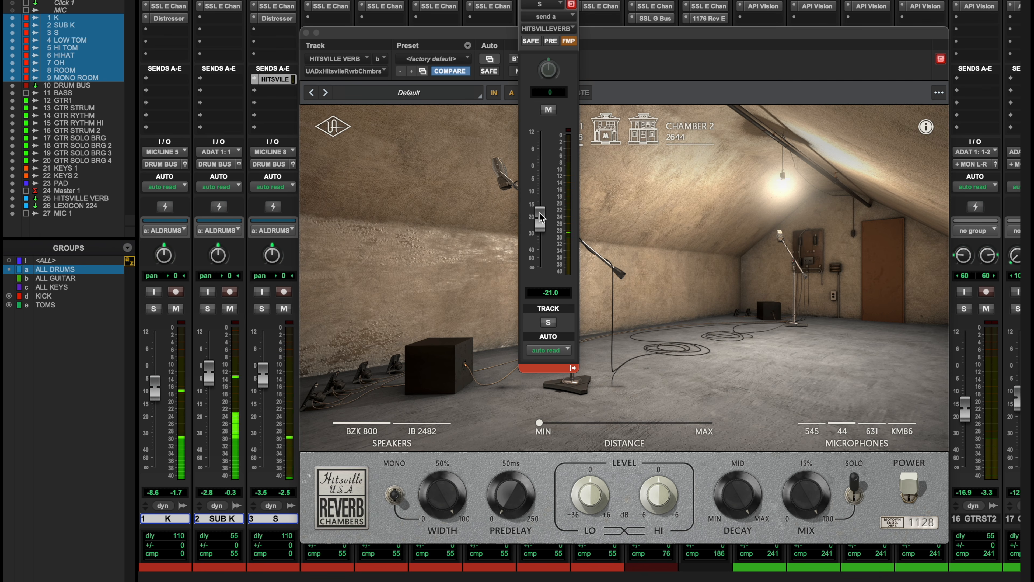
alt+click(540, 217)
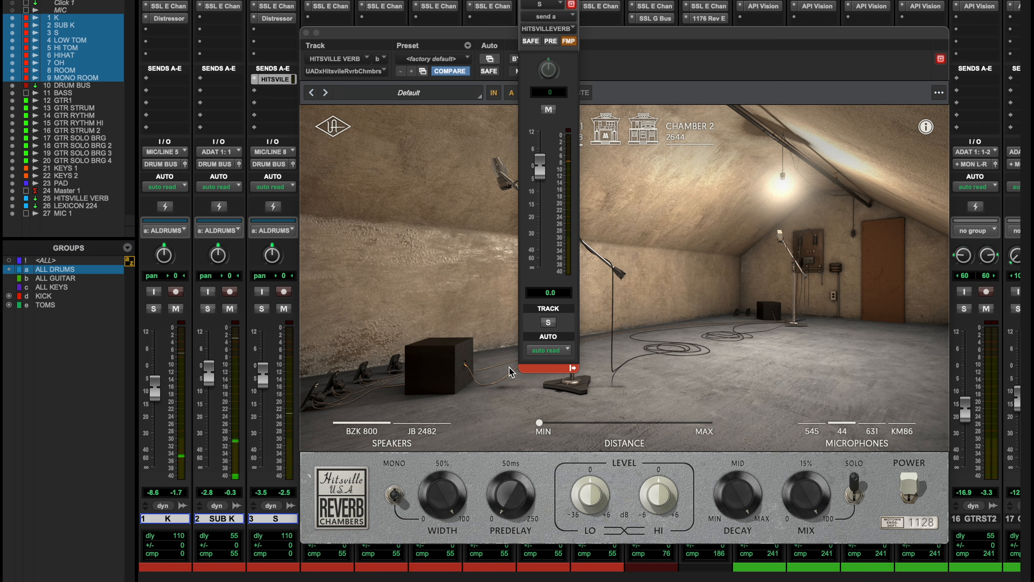
drag(541, 181, 548, 232)
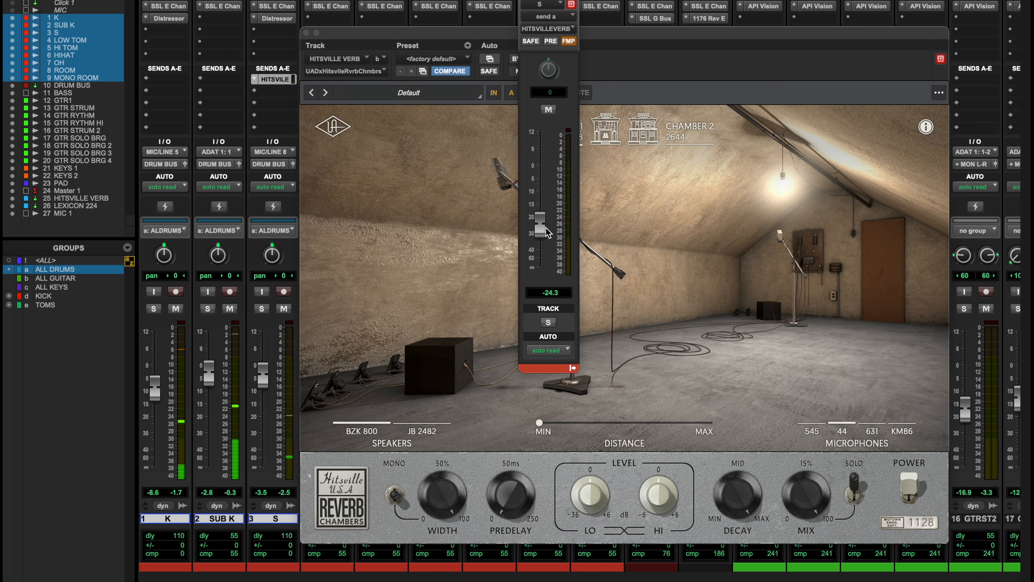
click(525, 0)
click(306, 33)
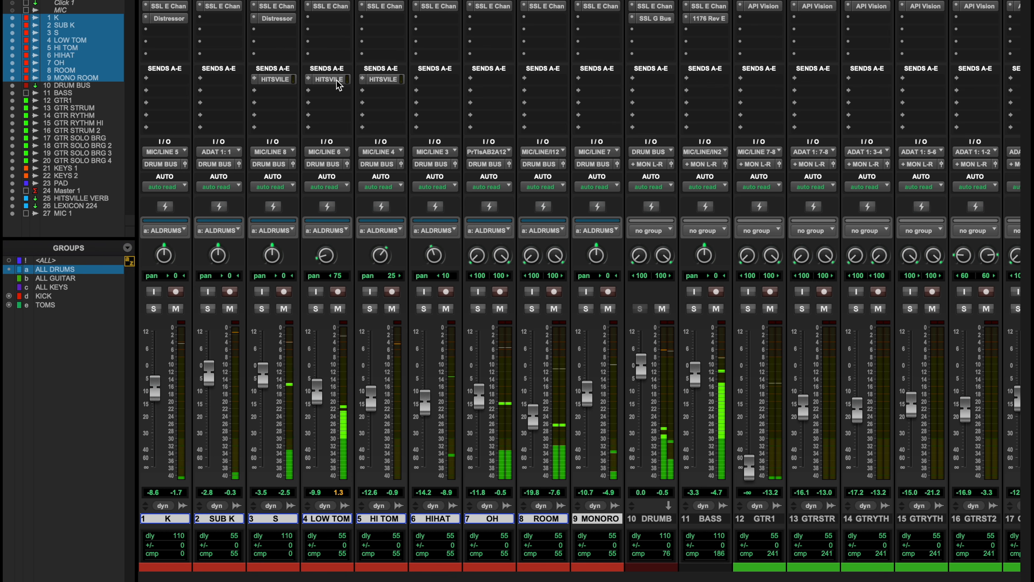
- Try the LOW TOM Hitsville send at 0.0 dB
click(329, 80)
alt+click(545, 229)
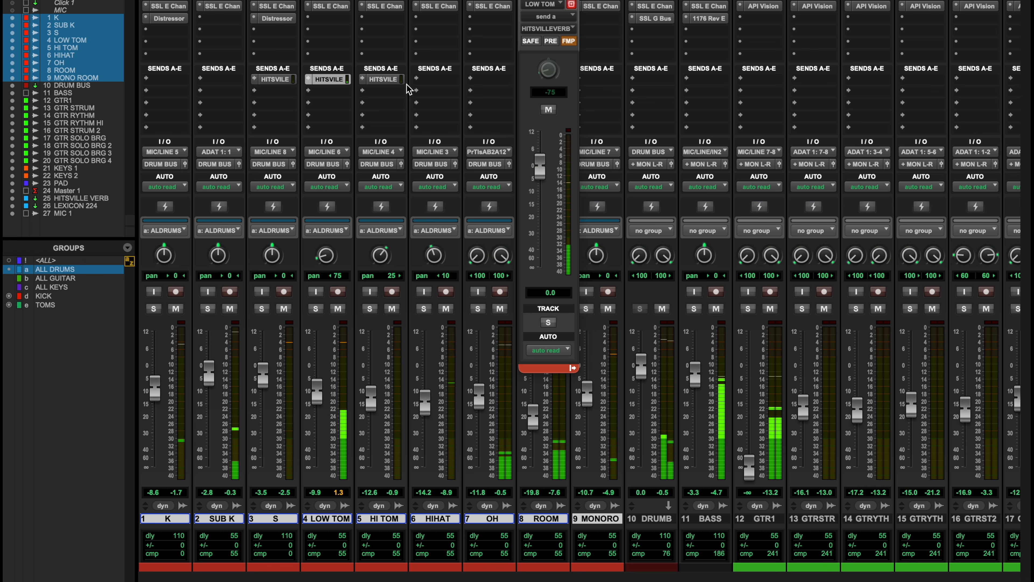
click(385, 79)
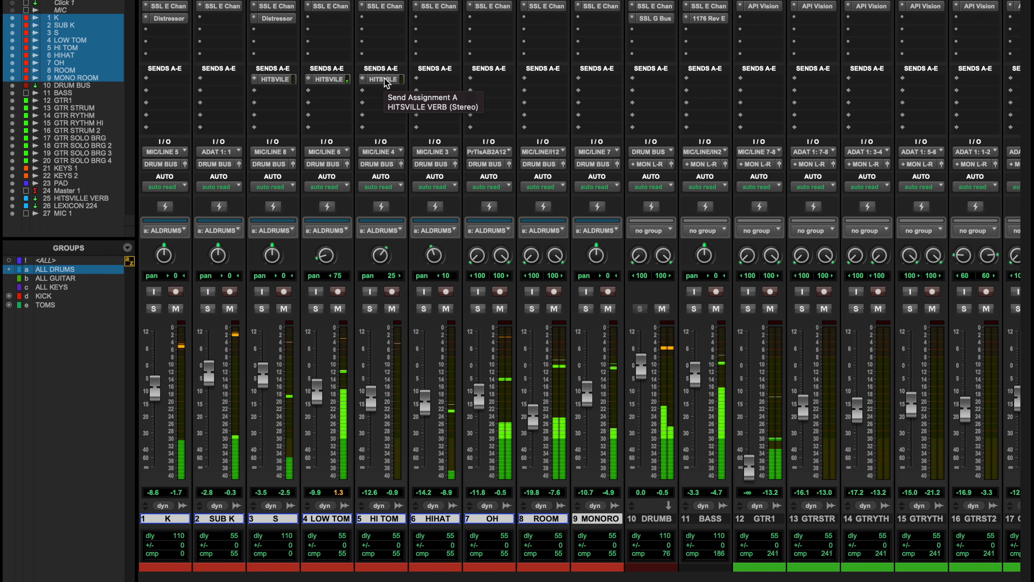
- Remove the Hitsville sends from HI TOM and LOW TOM, and check the S track's send level
click(384, 81)
click(413, 40)
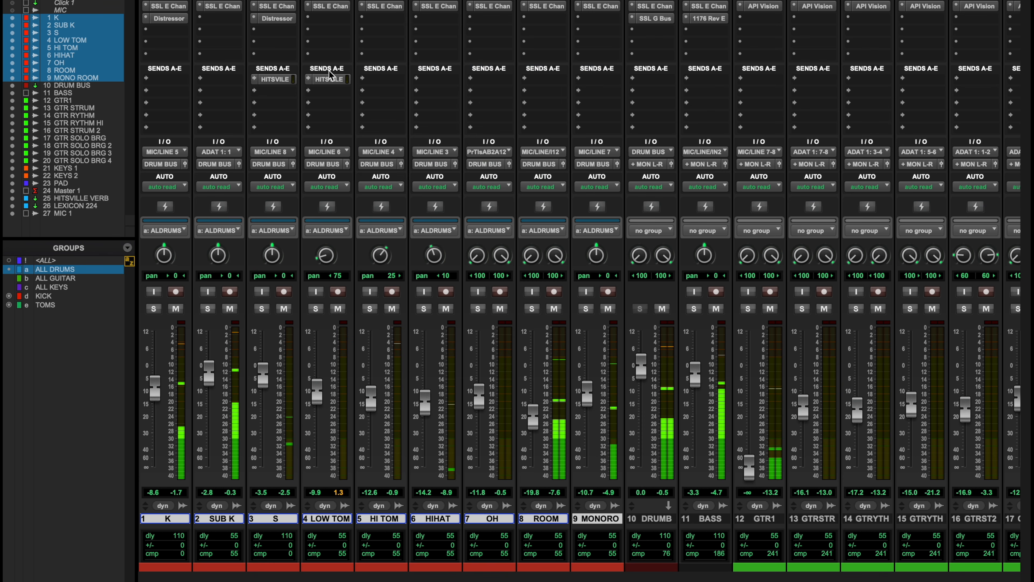
click(329, 79)
click(336, 35)
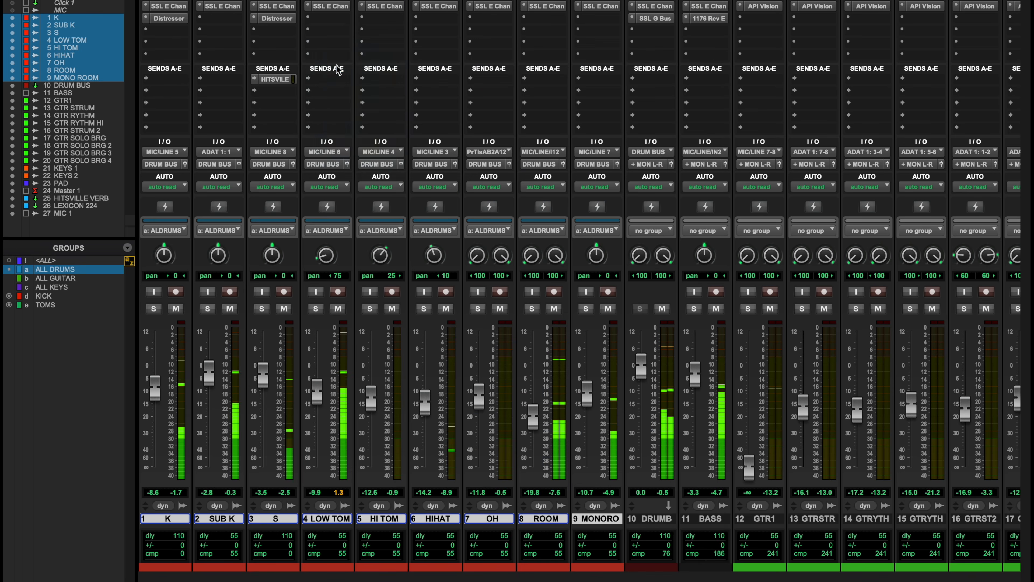
click(279, 80)
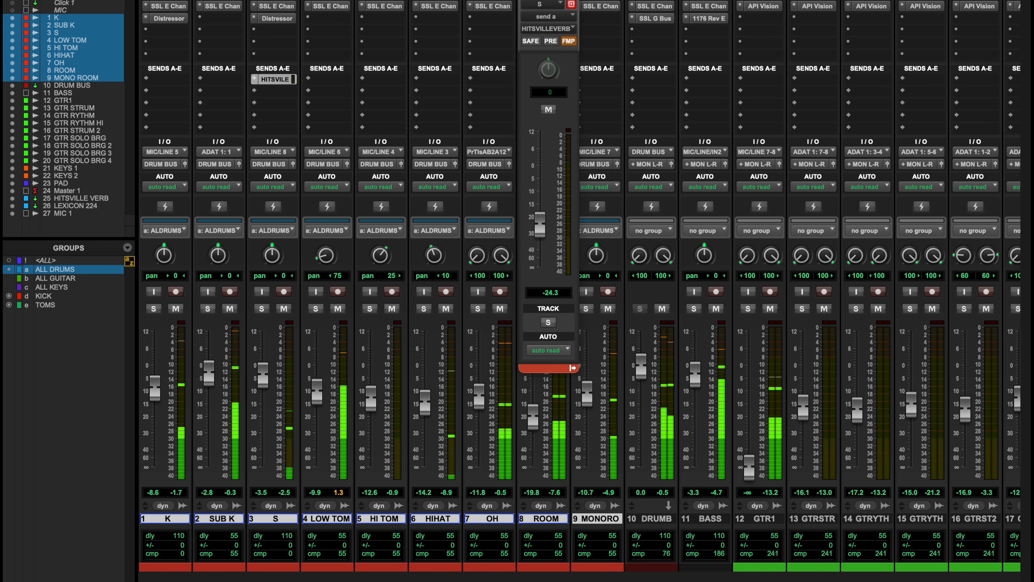
click(524, 3)
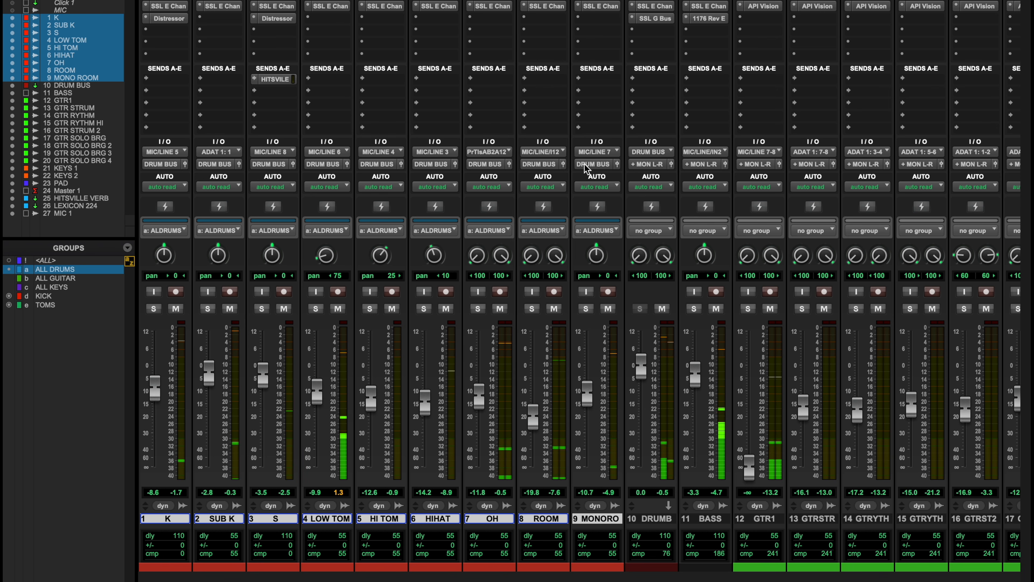
- Assign the Lexicon 224 reverb to send B of LOW TOM and HI TOM, and open the Lexicon 224 plug-in
click(335, 95)
text(24)
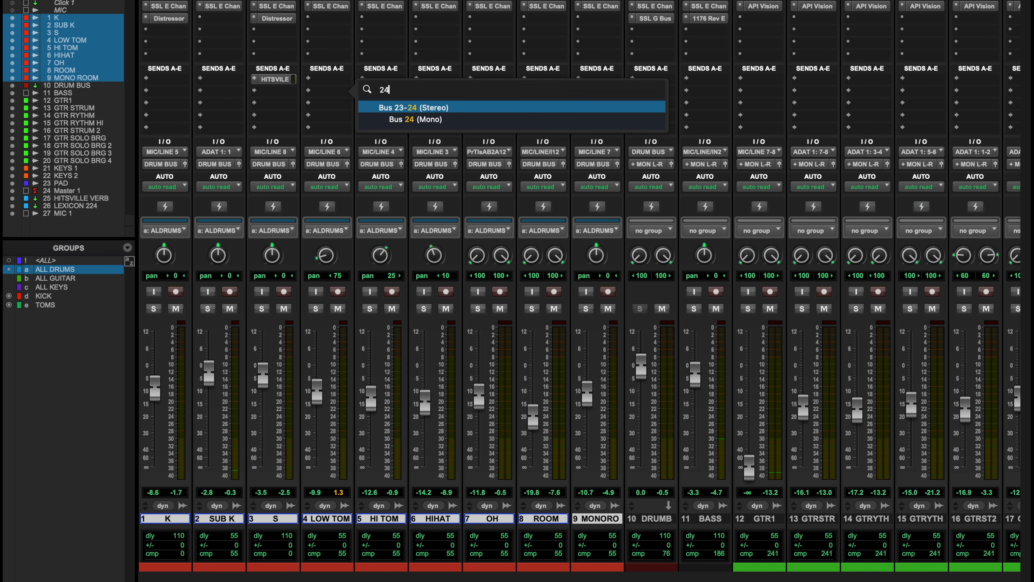
key(BackSpace)
key(BackSpace)
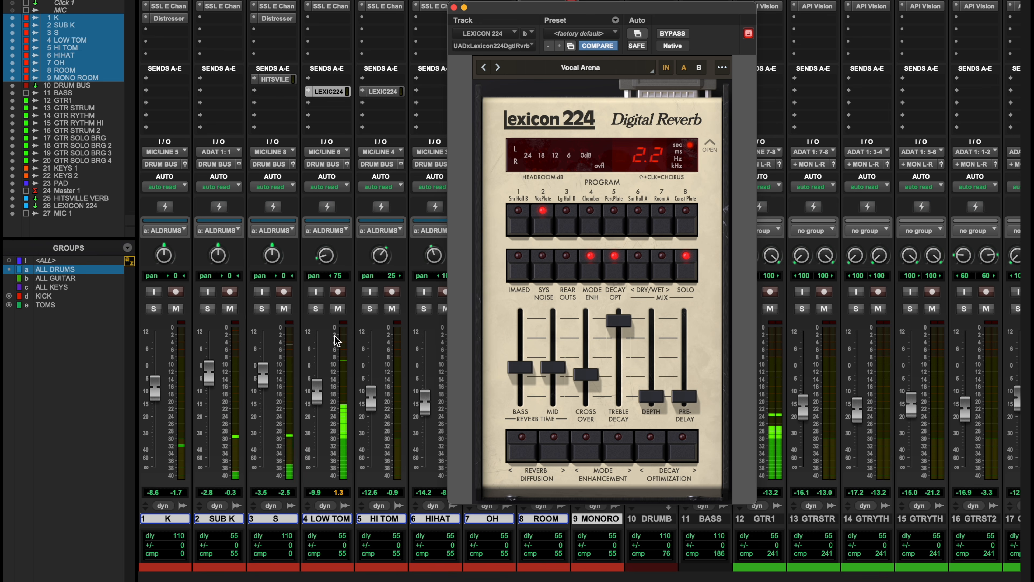
- Solo LOW TOM and HI TOM, and view the Lexicon 224 preset list
click(318, 309)
click(372, 308)
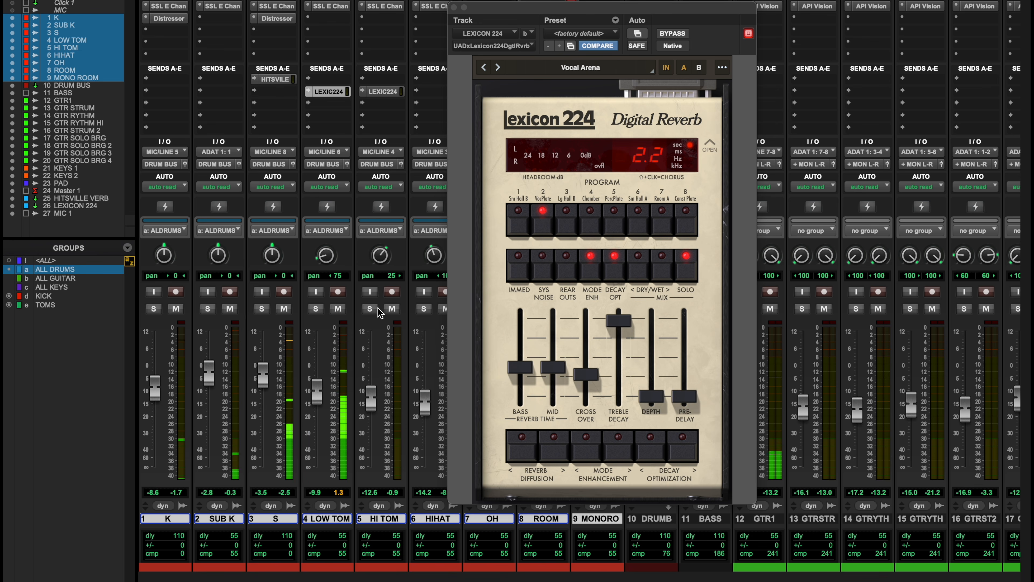
ctrl+click(319, 308)
ctrl+click(371, 308)
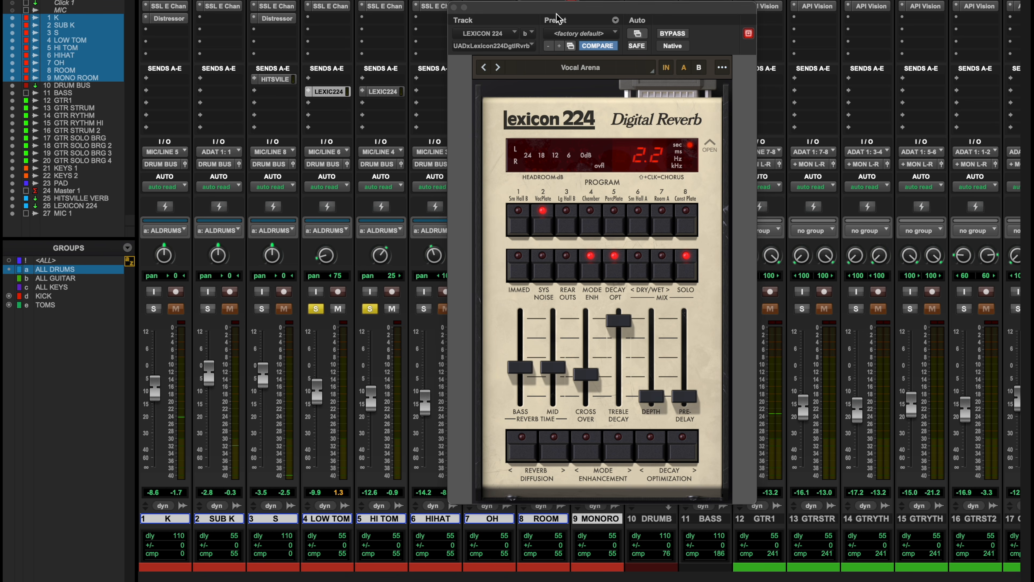
drag(549, 5, 531, 5)
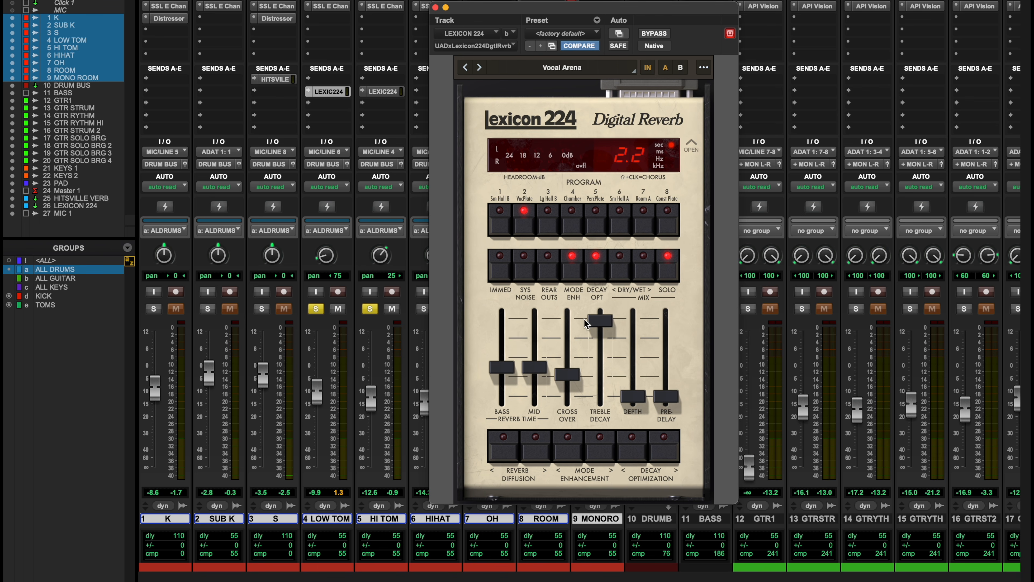
click(528, 74)
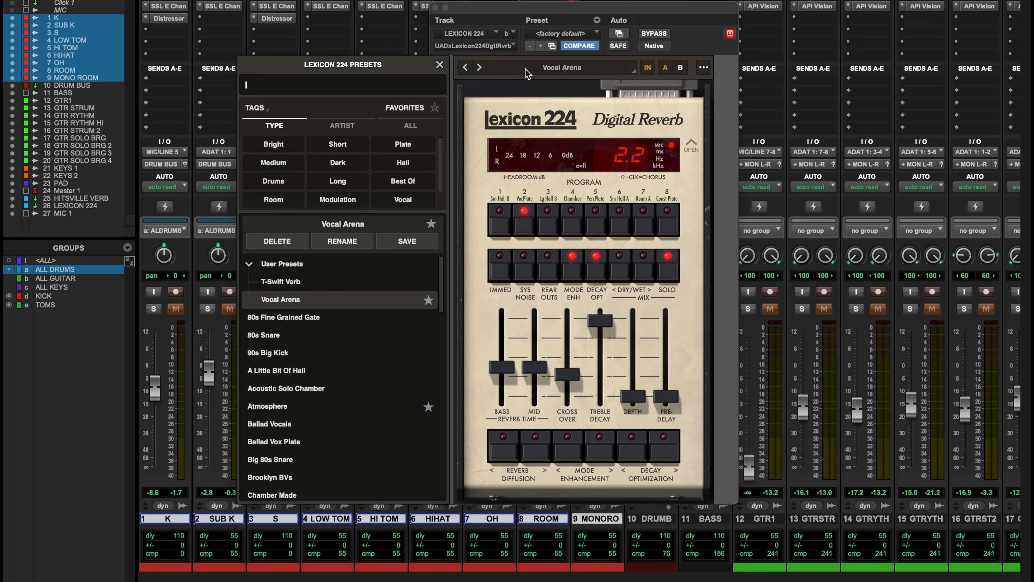
click(527, 74)
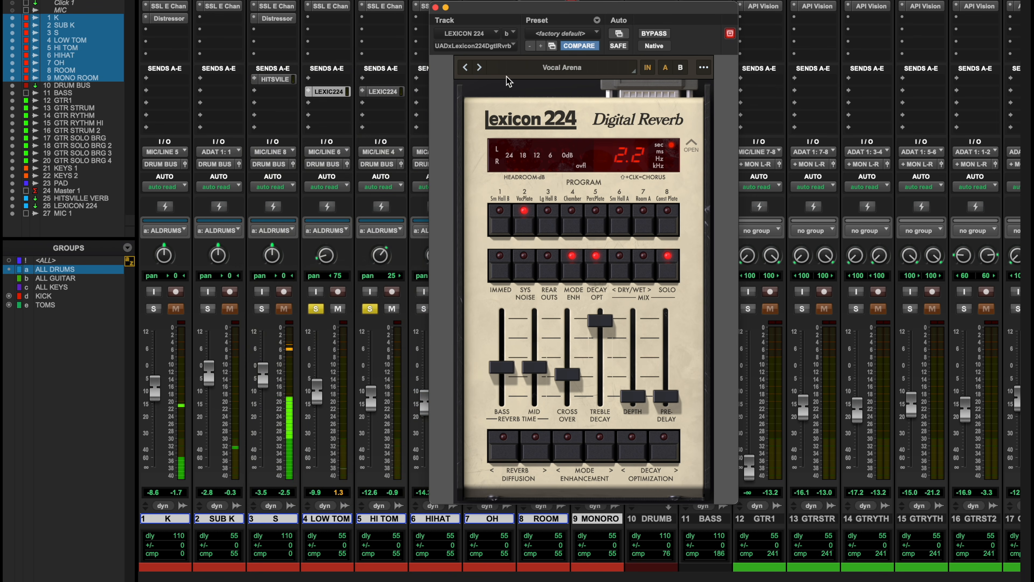
- Set the Lexicon 224 sends on LOW TOM and HI TOM to 0.0 dB and unsolo both toms
drag(469, 7, 580, 52)
click(531, 112)
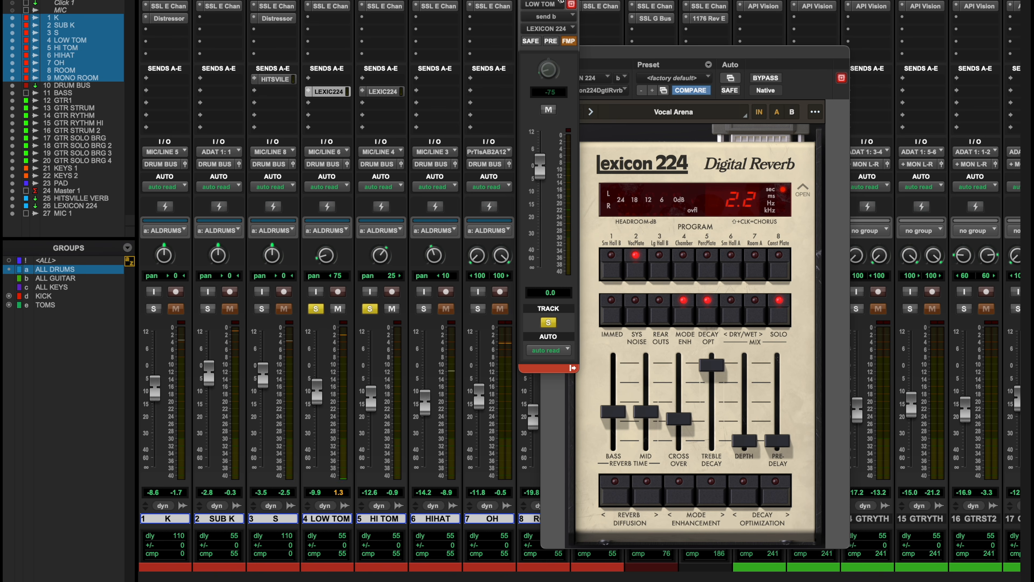
drag(547, 0, 481, 8)
click(382, 93)
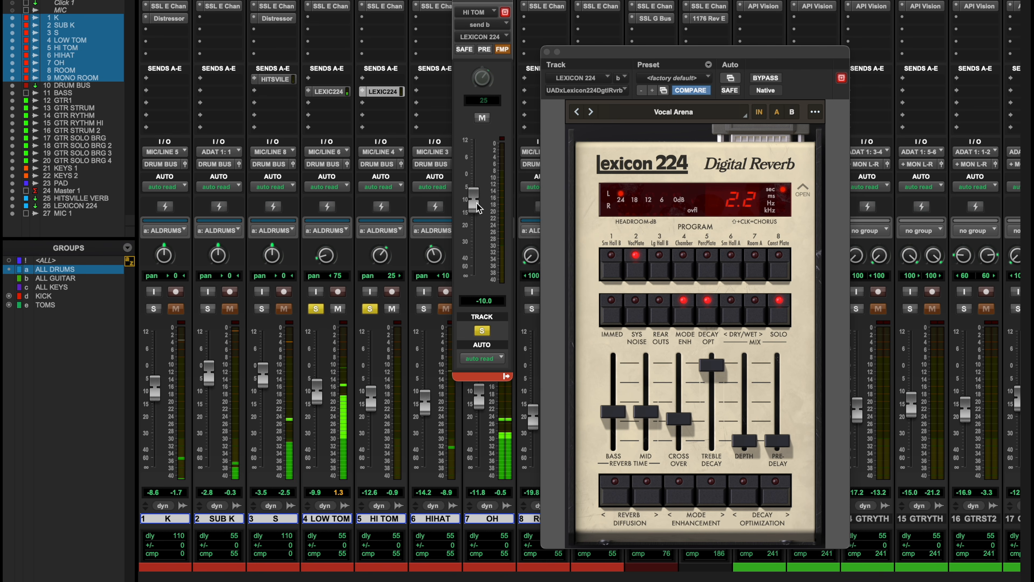
alt+click(473, 199)
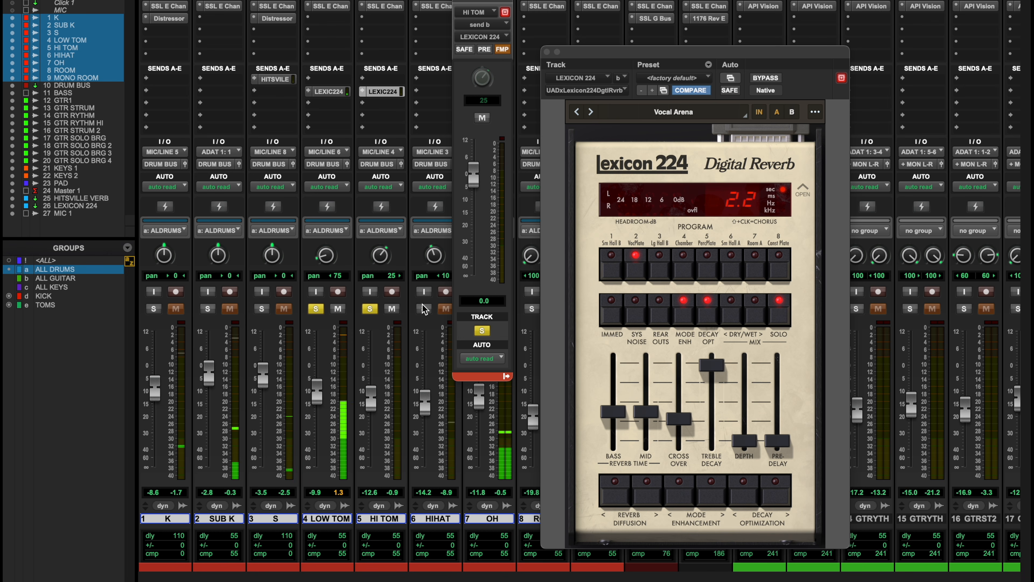
click(371, 309)
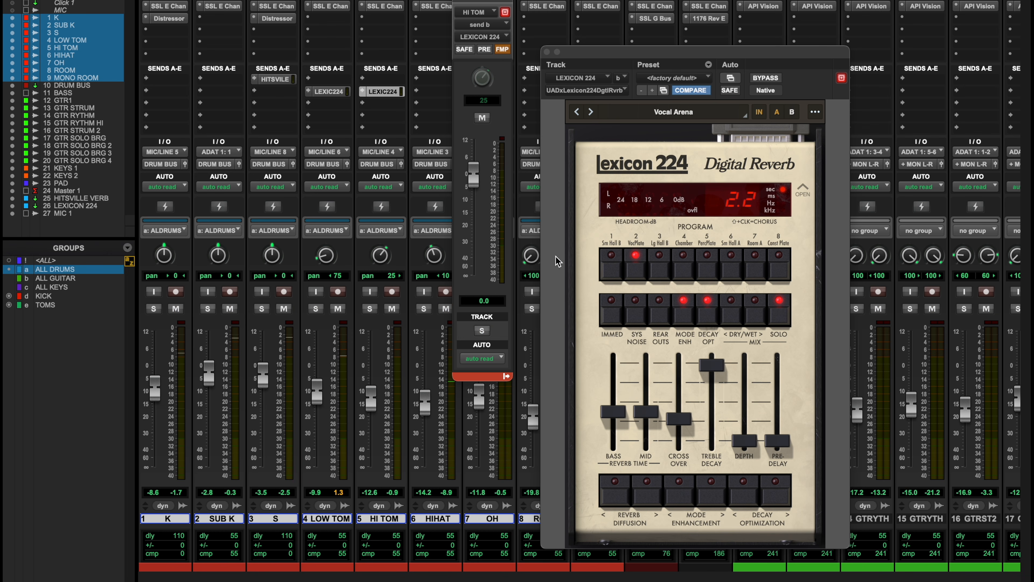
- Load the Snare Plate preset in the Lexicon 224 reverb
click(640, 115)
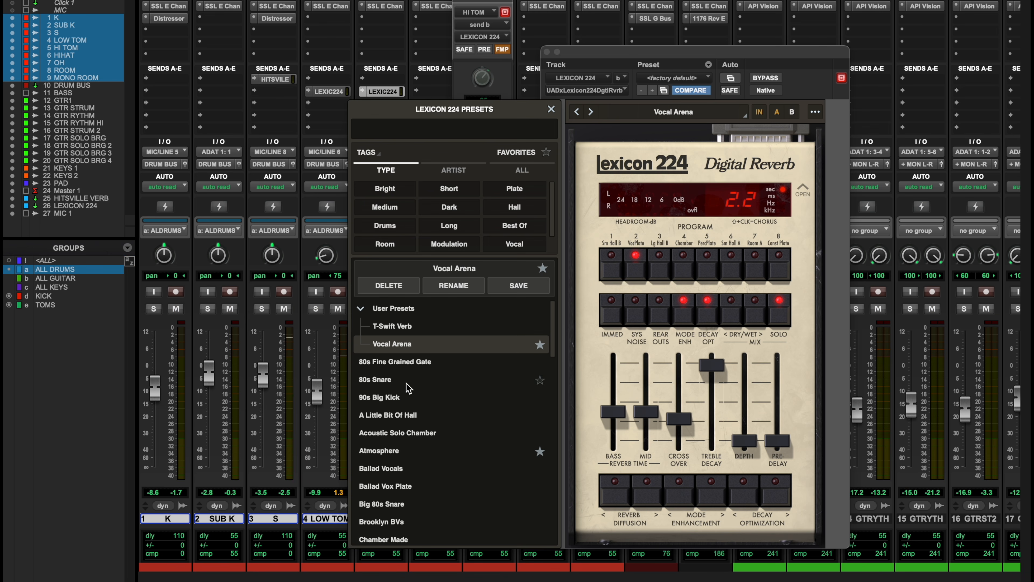
scroll(408, 388, down, 12)
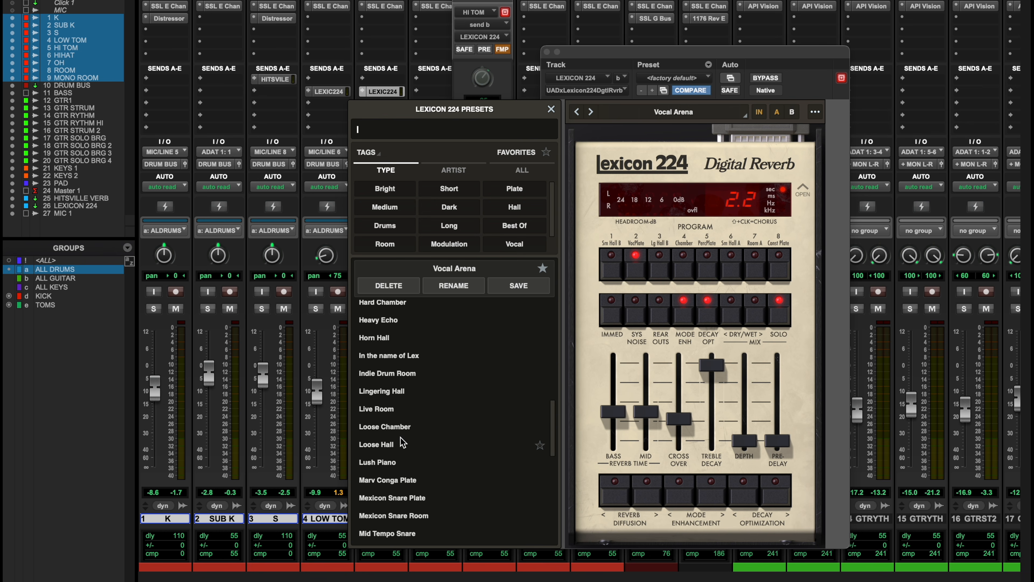
scroll(402, 442, down, 10)
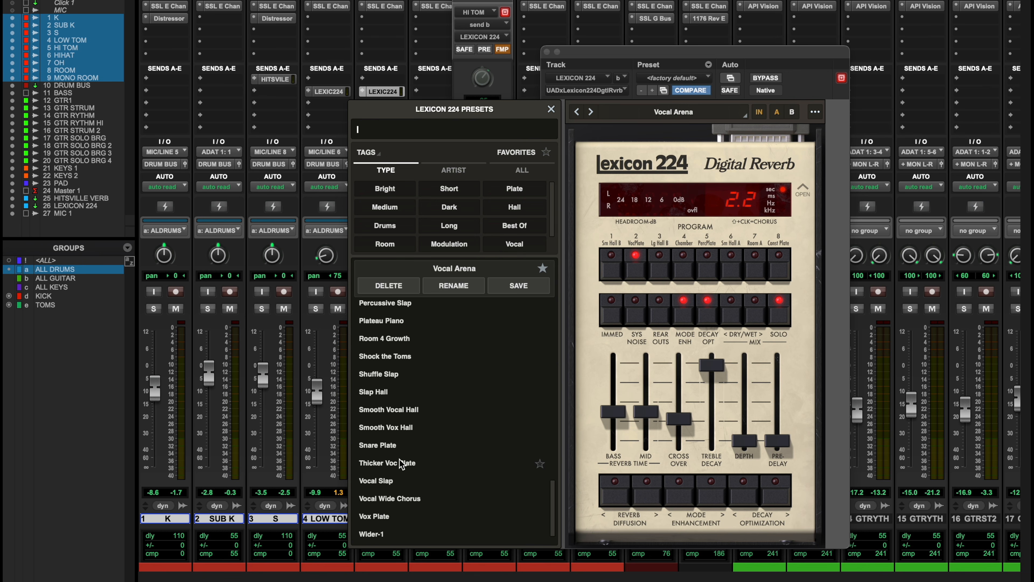
click(395, 450)
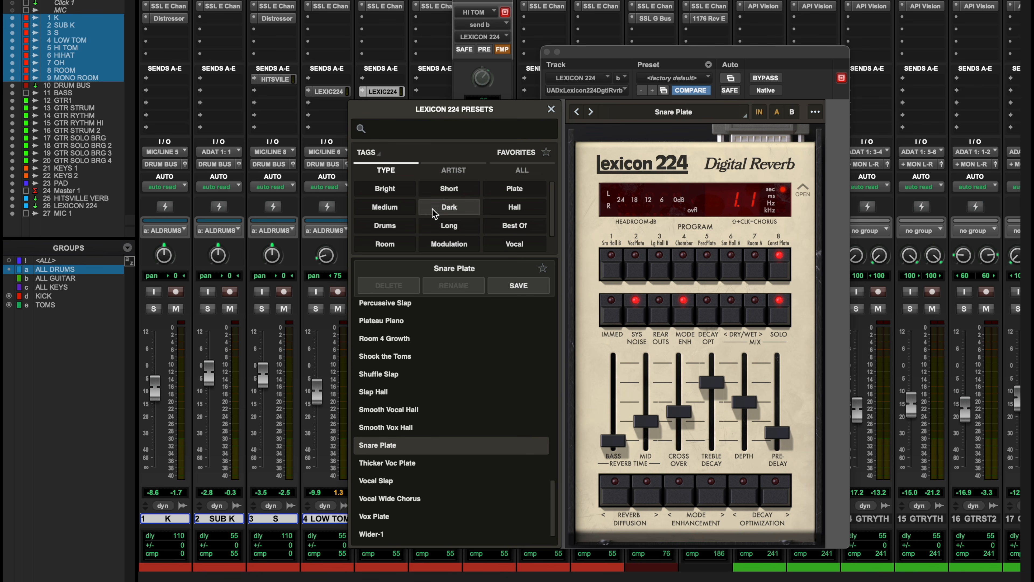
- Lower the Lexicon 224 send to -18.2 dB on LOW TOM and -15.3 dB on HI TOM while soloing the toms, and close the plug-in
drag(440, 108, 696, 130)
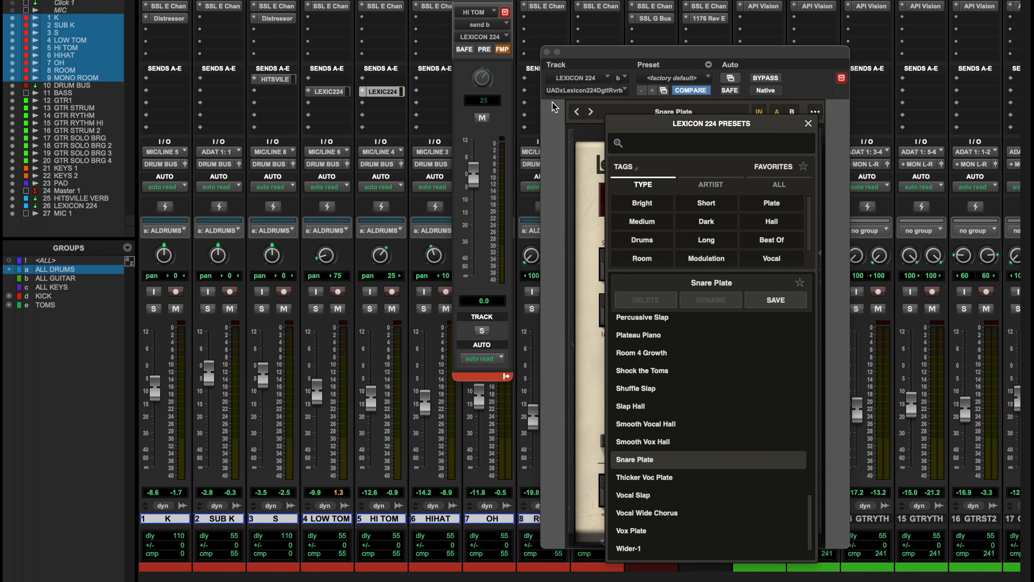
click(808, 123)
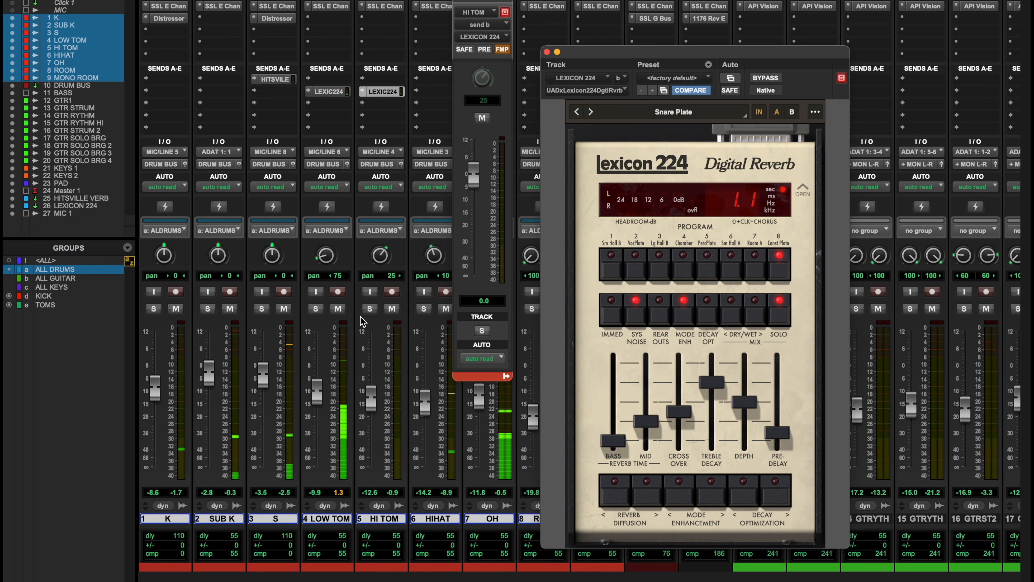
click(314, 308)
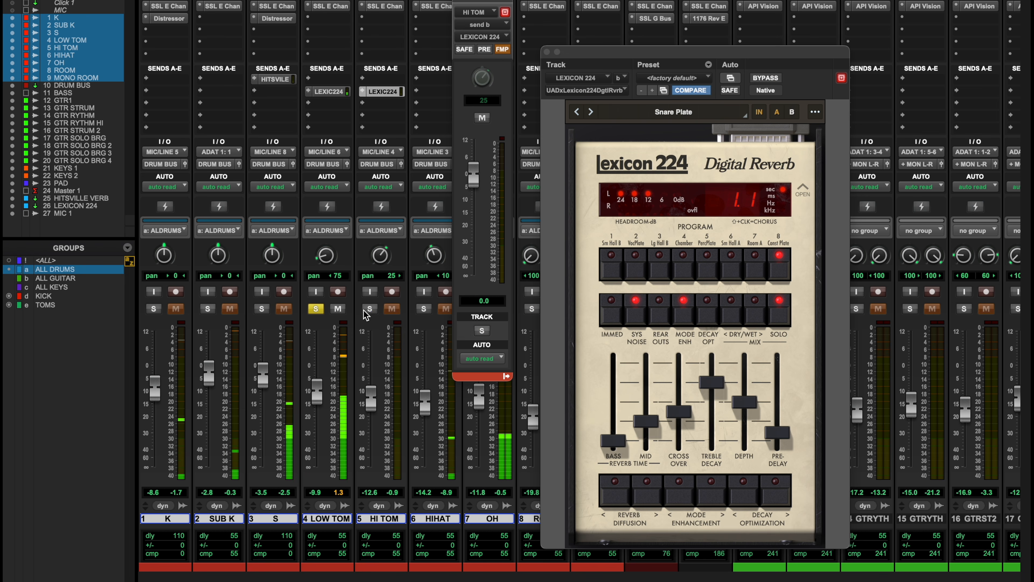
click(369, 309)
click(329, 92)
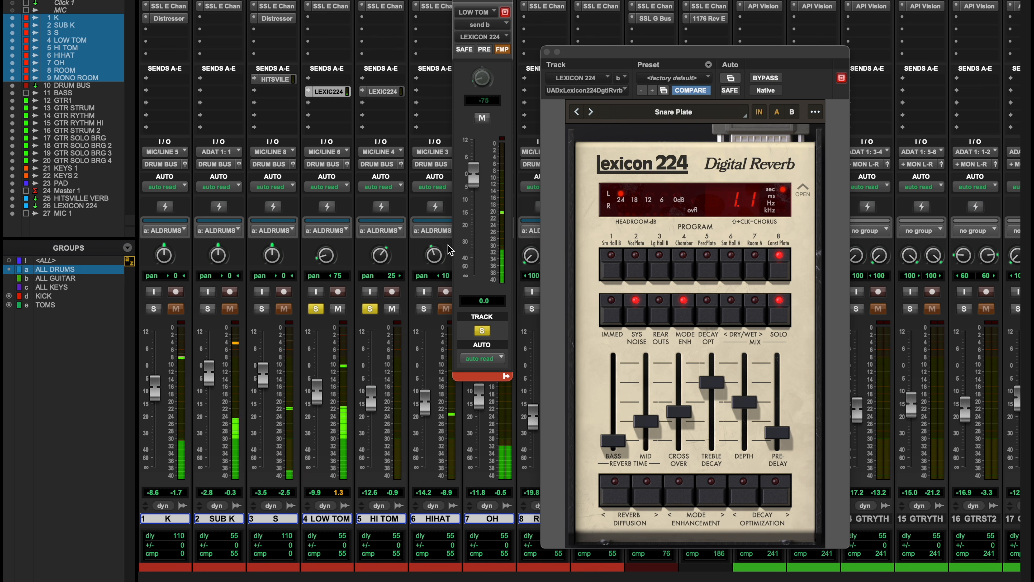
drag(477, 186, 478, 216)
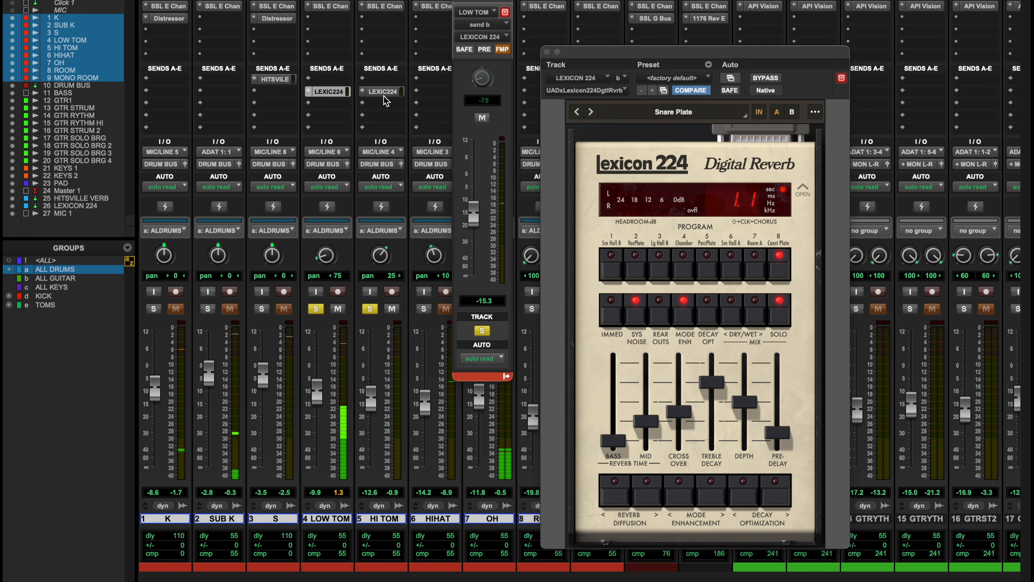
click(369, 312)
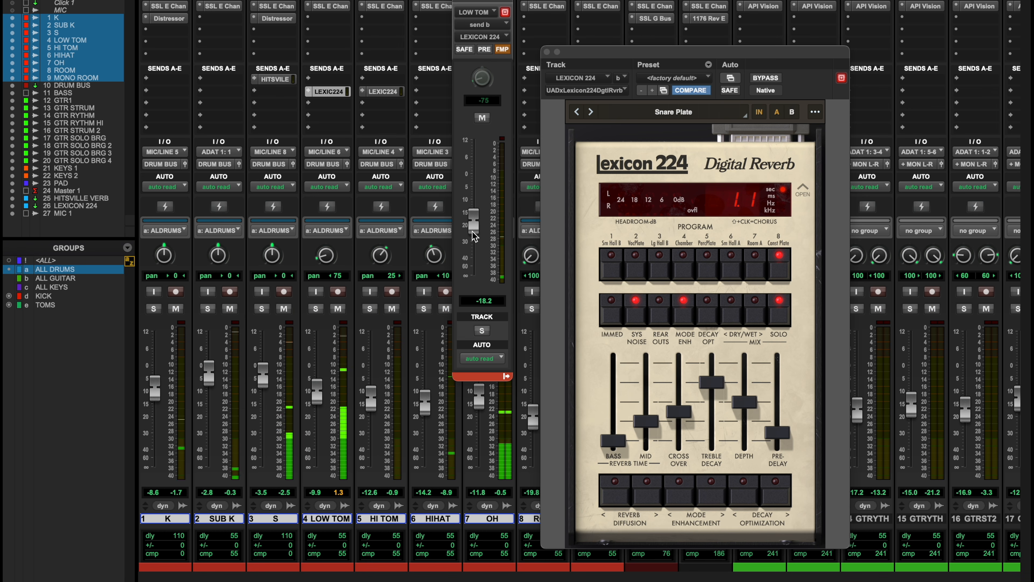
click(382, 91)
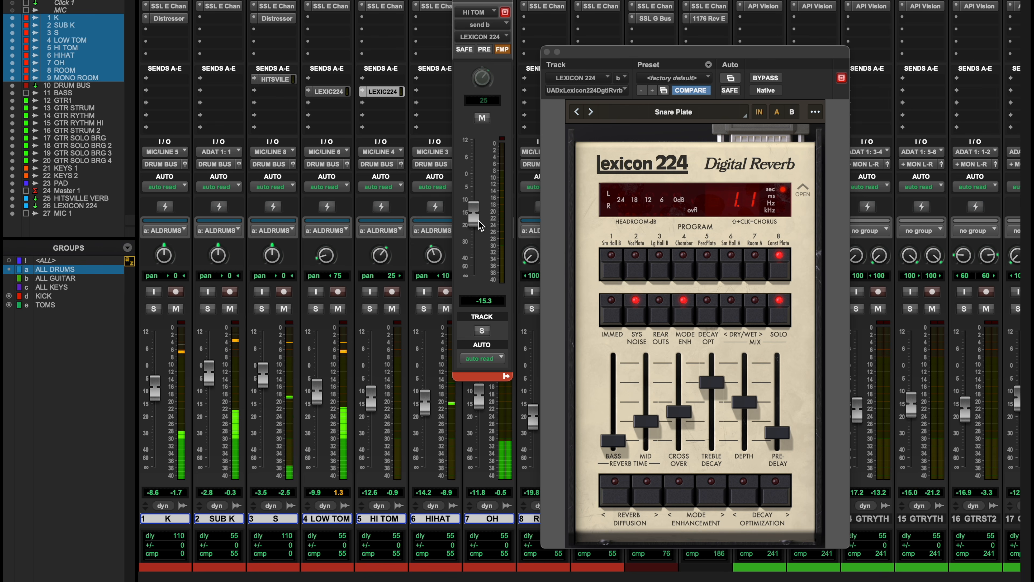
click(546, 51)
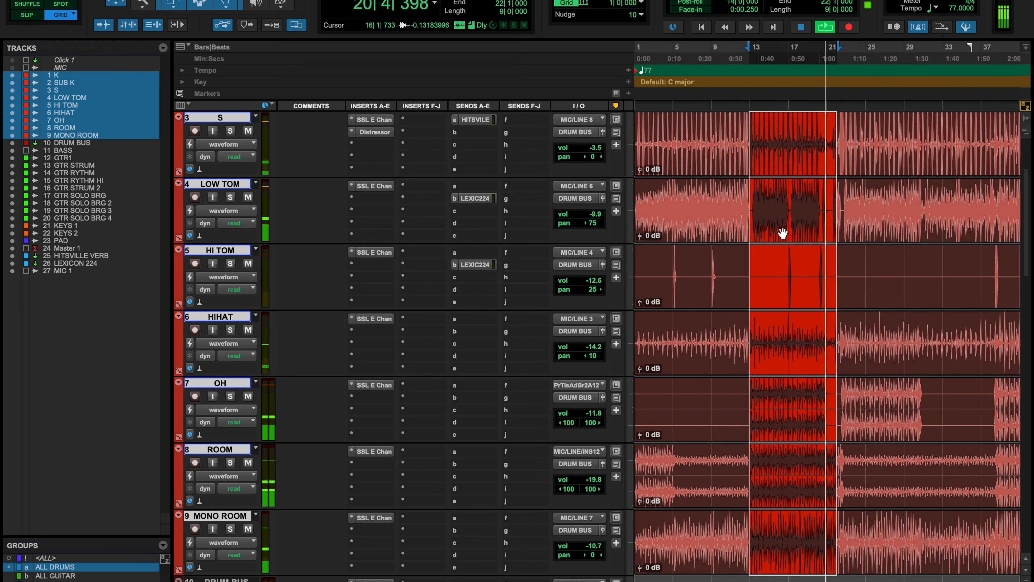
- Select the tom fill around bars 46 to 47 across the drum tracks and play it in a loop
scroll(782, 233, right, 2)
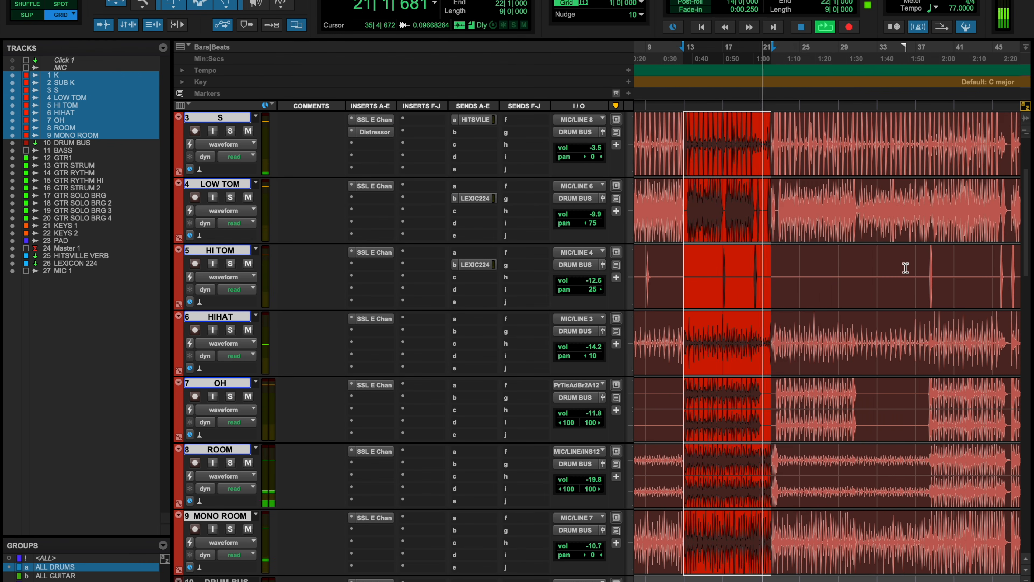
scroll(905, 266, right, 3)
key(space)
drag(902, 273, 919, 277)
key(space)
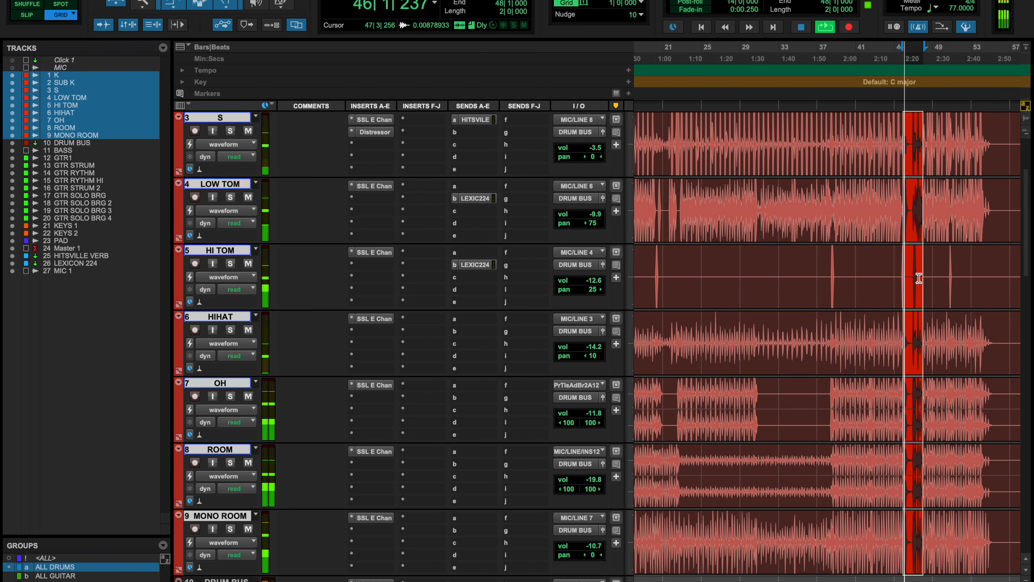
key(t)
key(t)
drag(817, 273, 879, 285)
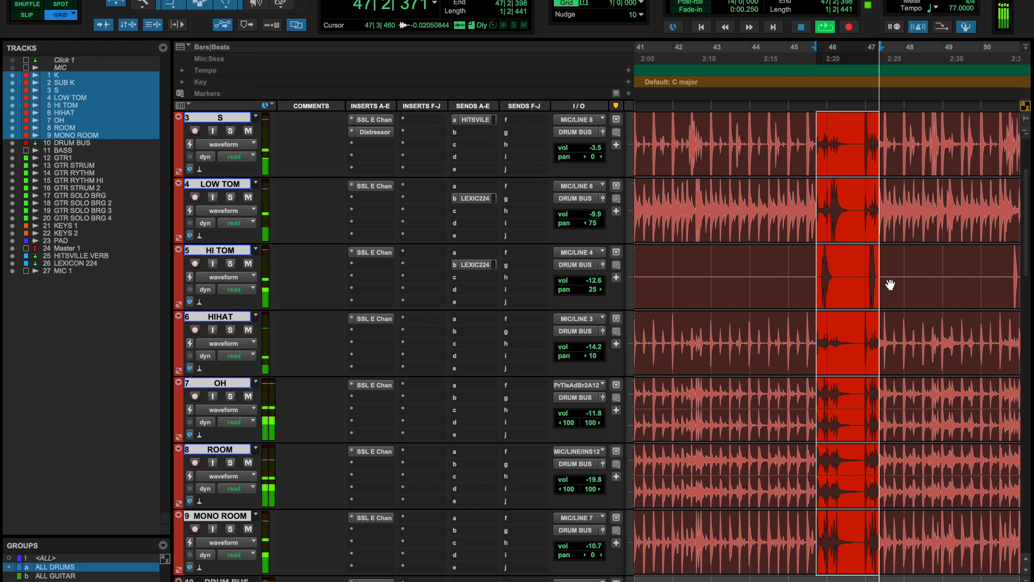
- Remove the Lexicon 224 sends from LOW TOM and HI TOM
key(super+equal)
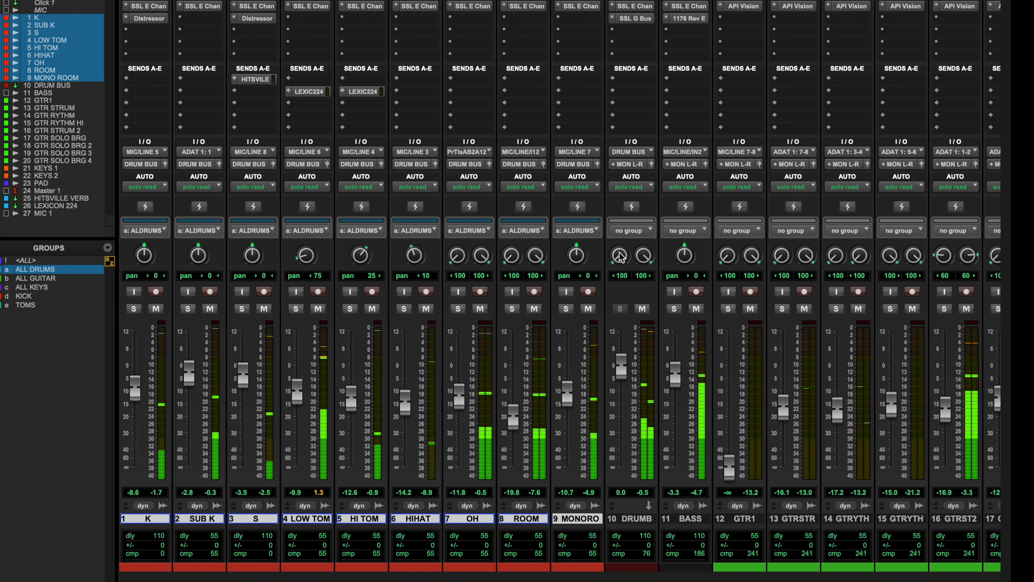
click(316, 92)
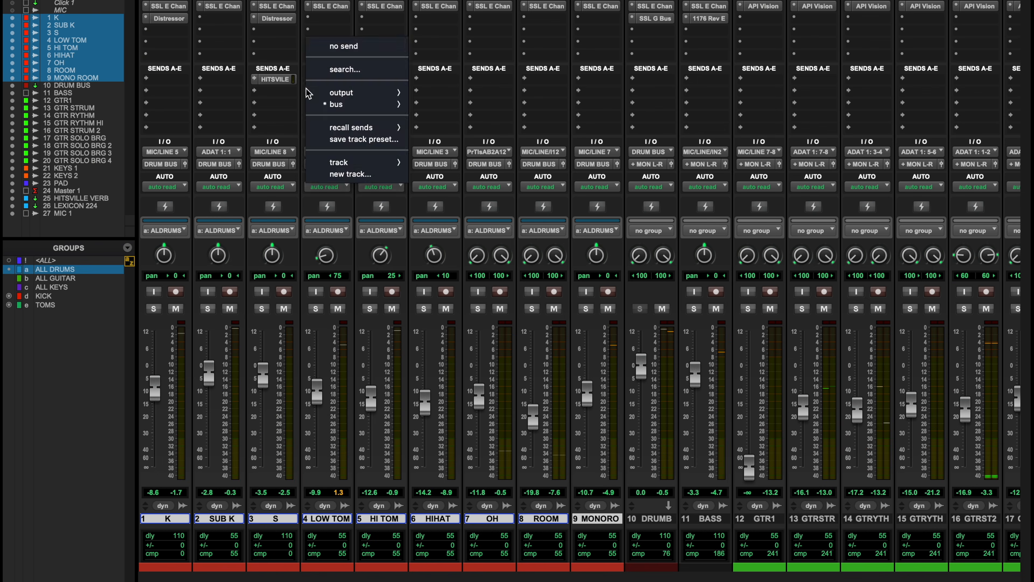
click(342, 42)
click(364, 92)
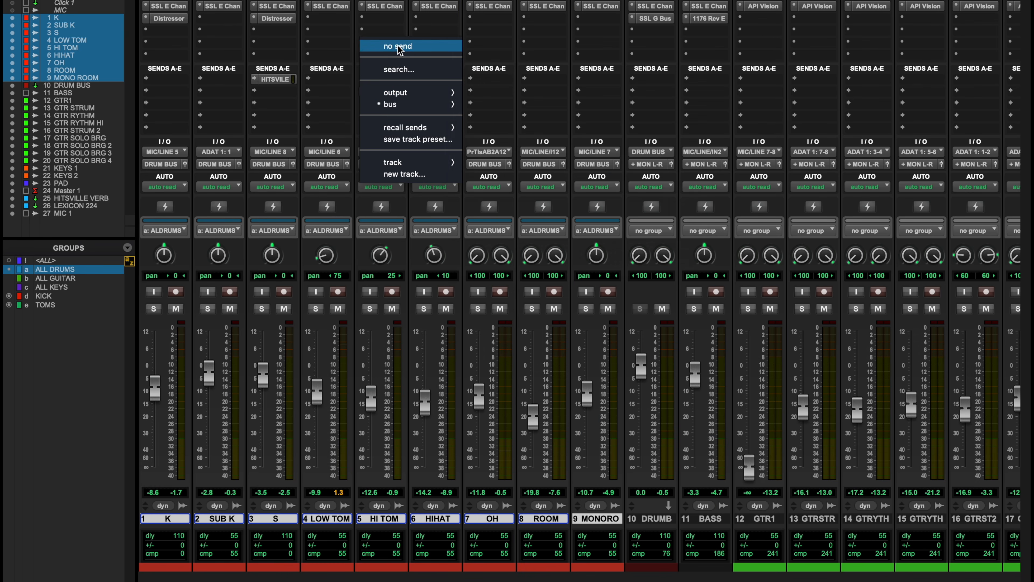
click(399, 46)
- Find the GTR SOLO BRG track in the edit window and audition its guitar part from bar 47
scroll(709, 126, right, 10)
key(super+equal)
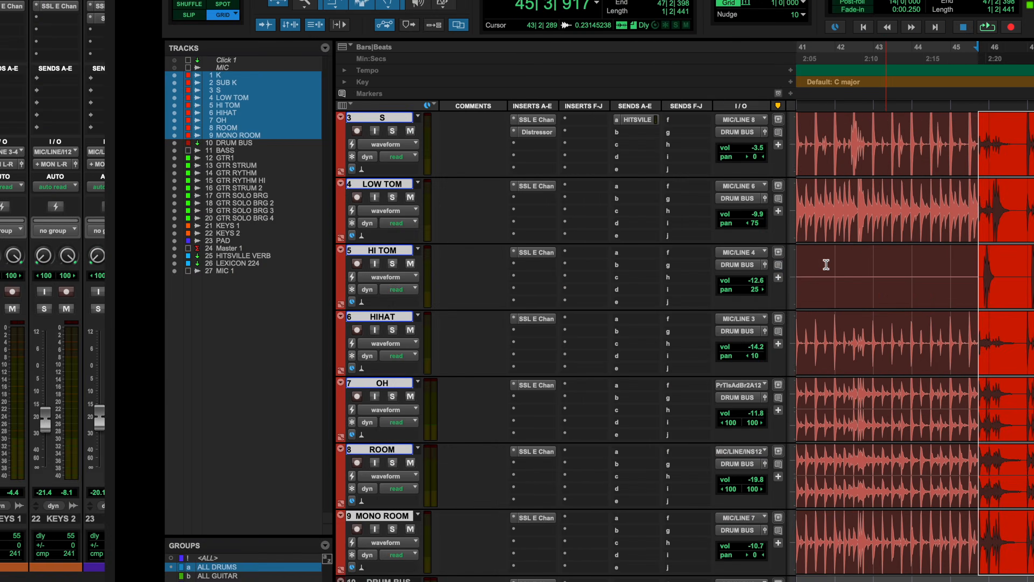
scroll(826, 264, down, 10)
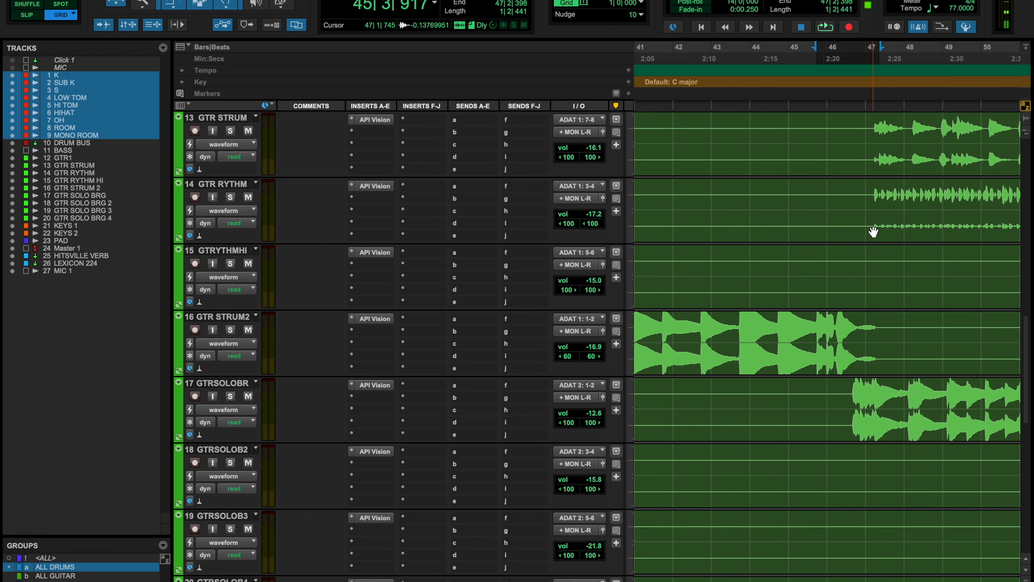
scroll(873, 232, down, 1)
click(866, 314)
key(space)
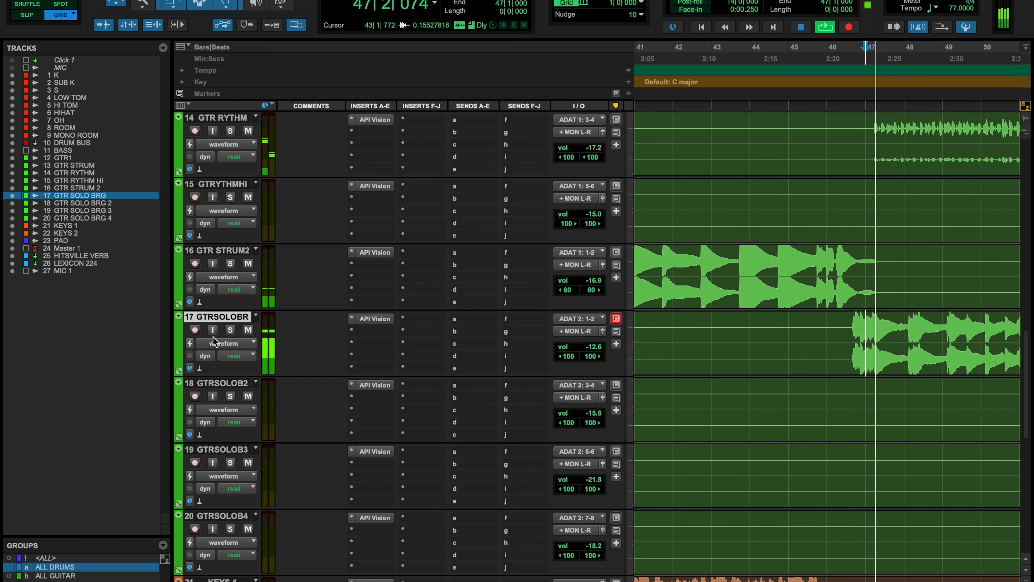
click(231, 331)
key(space)
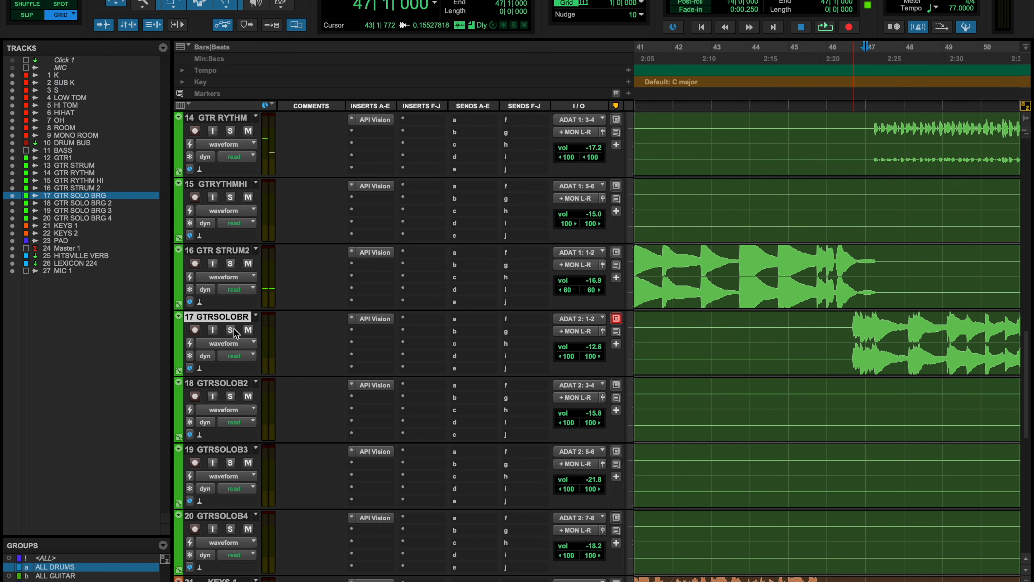
- Assign the Lexicon 224 reverb to send A of GTR SOLO BRG
click(469, 330)
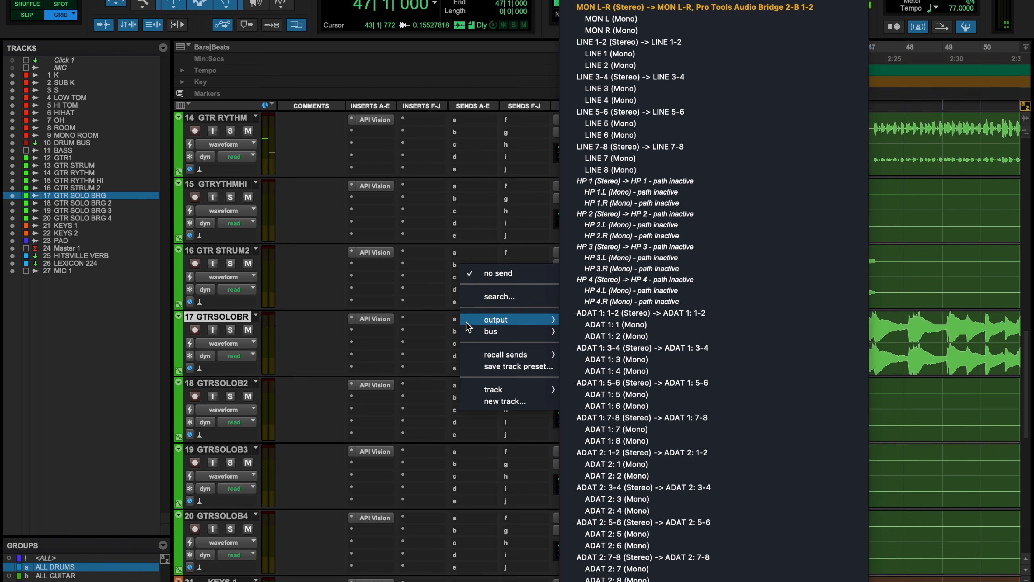
click(499, 297)
text(lex)
key(Return)
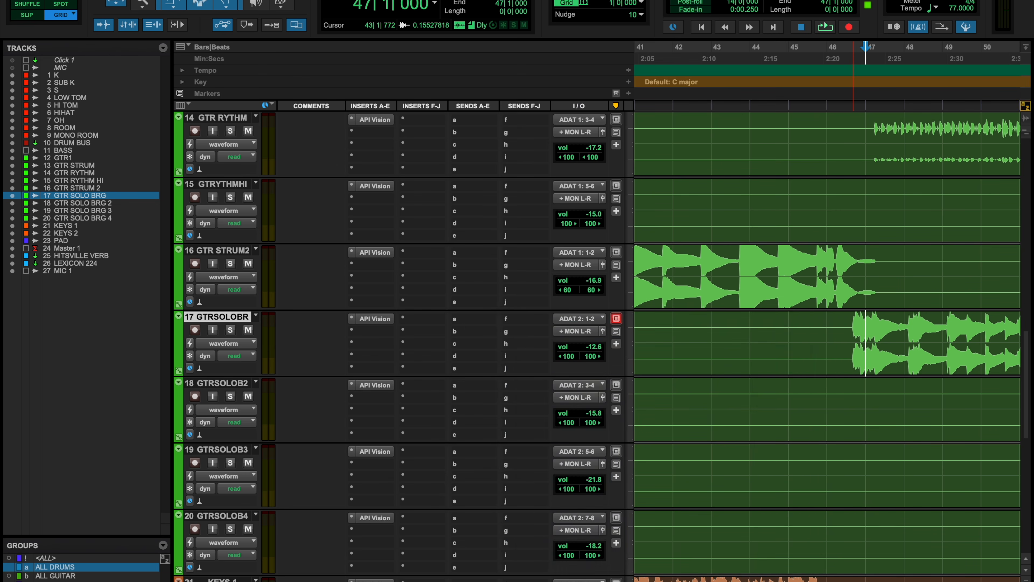
- Select the guitar solo on GTR SOLO BRG from about bar 46 to 52 and play it soloed
scroll(911, 242, up, 7)
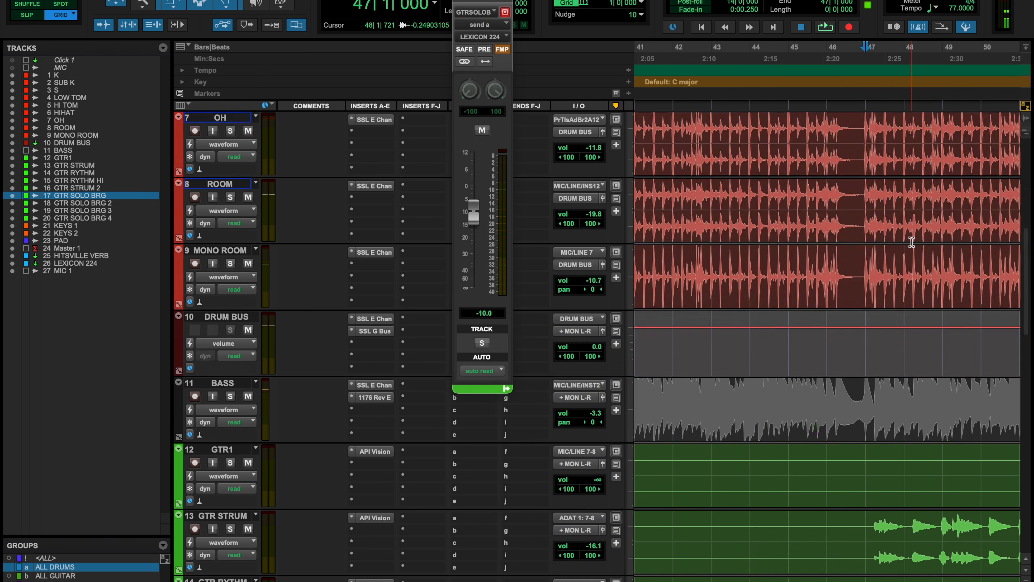
scroll(911, 241, up, 6)
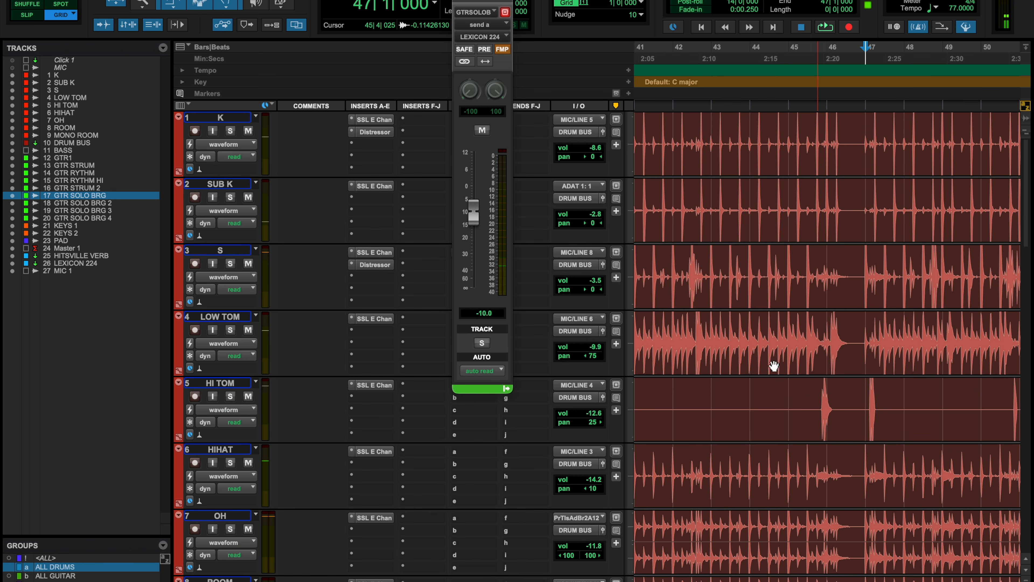
scroll(821, 395, down, 12)
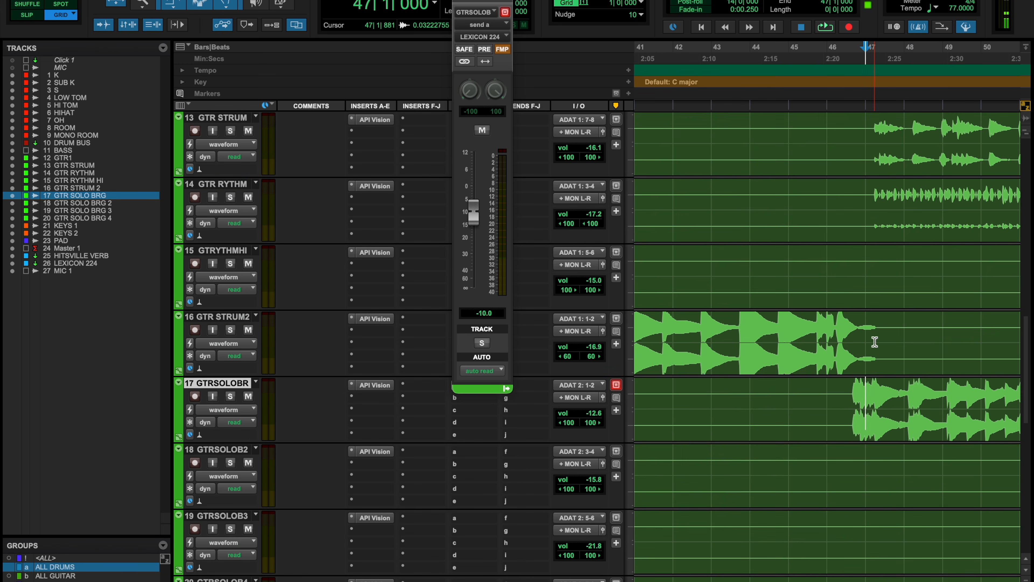
key(r)
key(r)
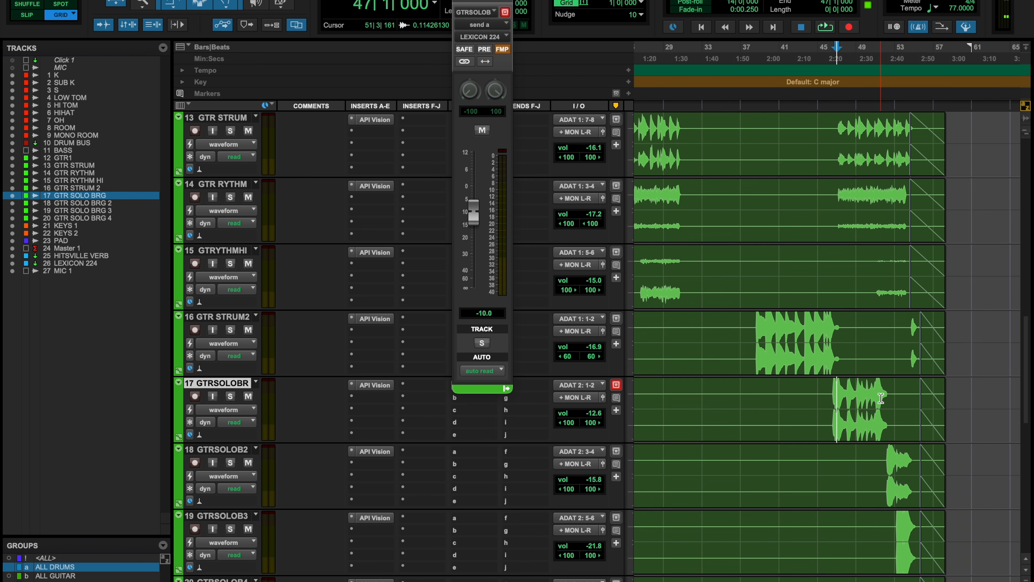
drag(832, 392, 894, 400)
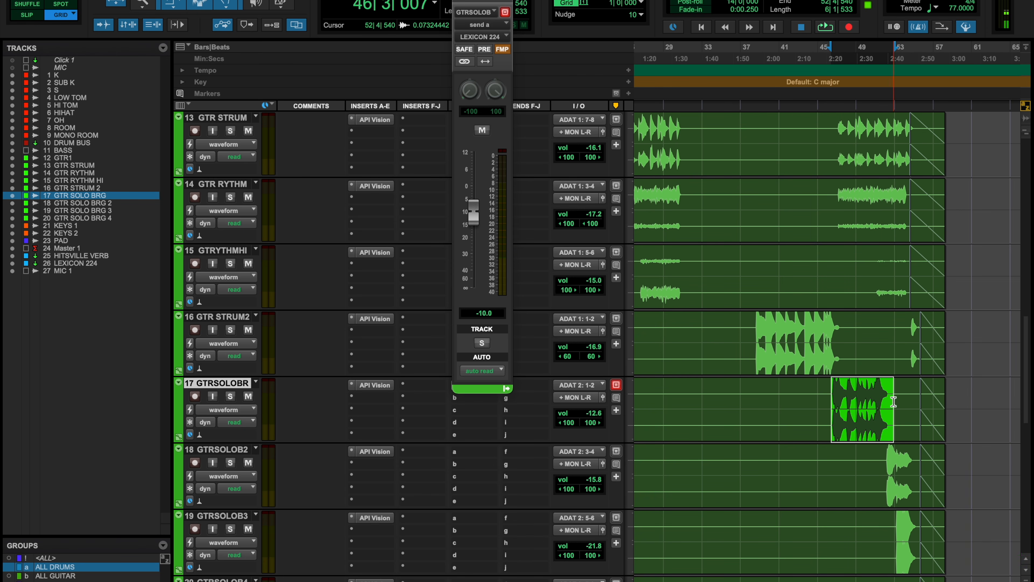
key(space)
click(230, 396)
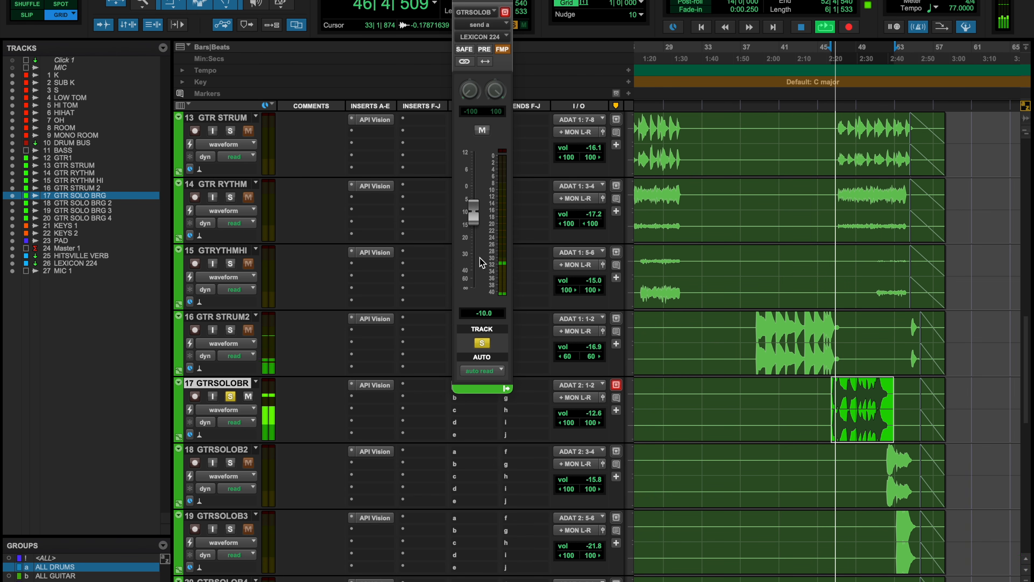
- Audition the GTR SOLO BRG Lexicon 224 send at 0.0 dB, and set it to -13.7 dB with the track soloed
alt+click(474, 219)
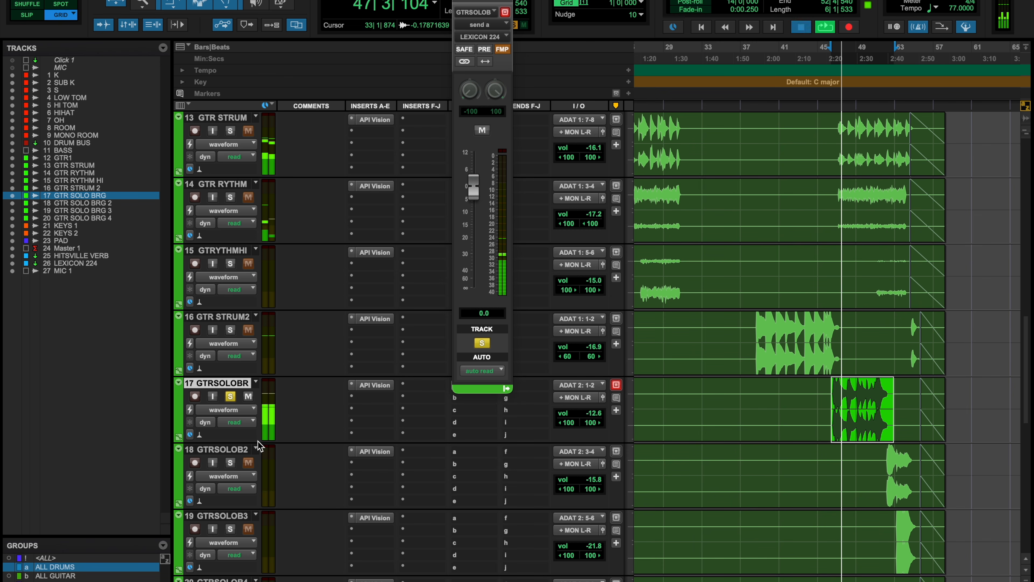
key(space)
key(space)
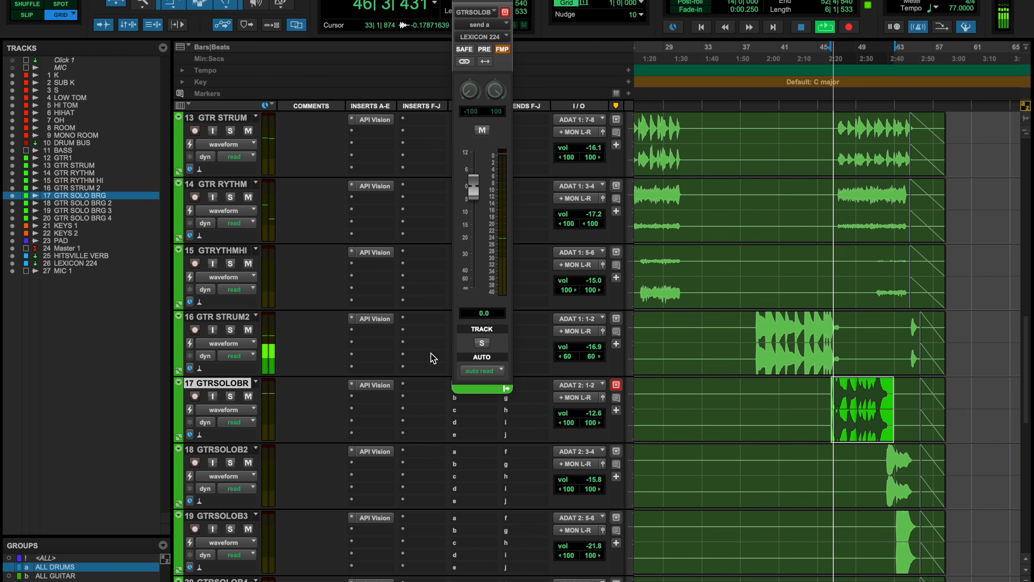
drag(472, 193, 469, 233)
key(shift+s)
- Load the Vocal Arena user preset in the Lexicon 224 reverb and play the guitar solo through it
scroll(370, 253, down, 10)
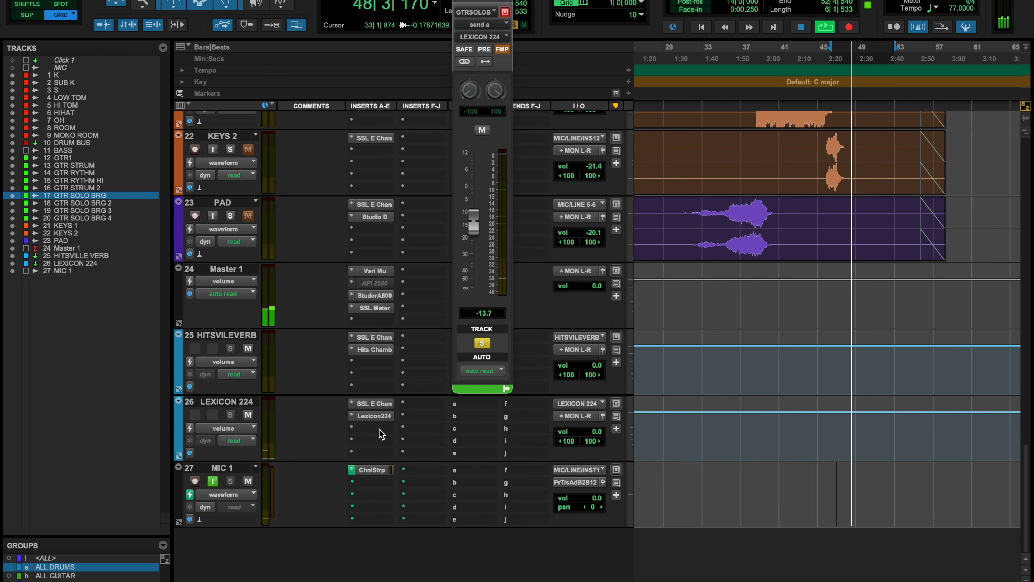
key(space)
click(378, 416)
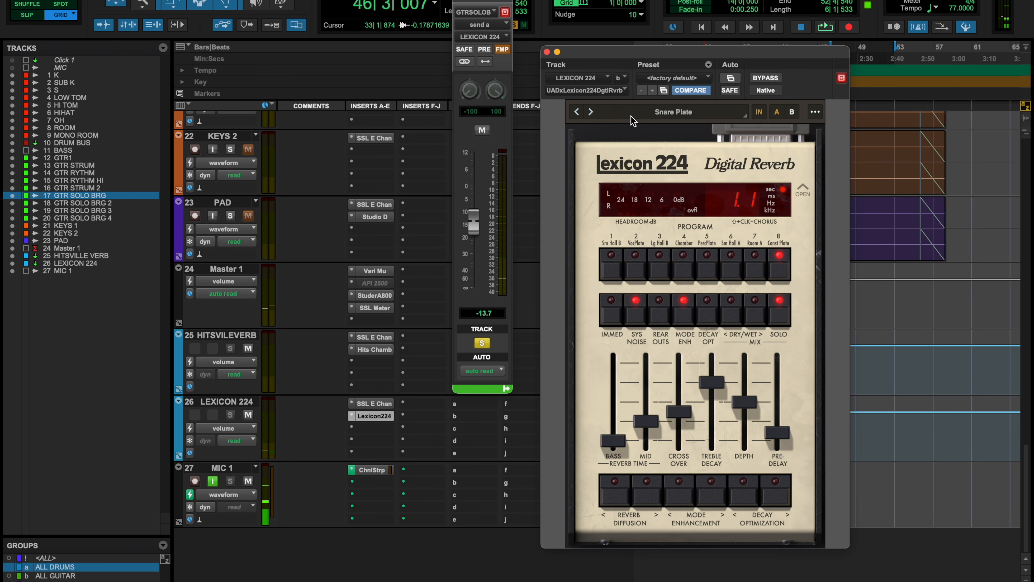
click(632, 116)
click(401, 339)
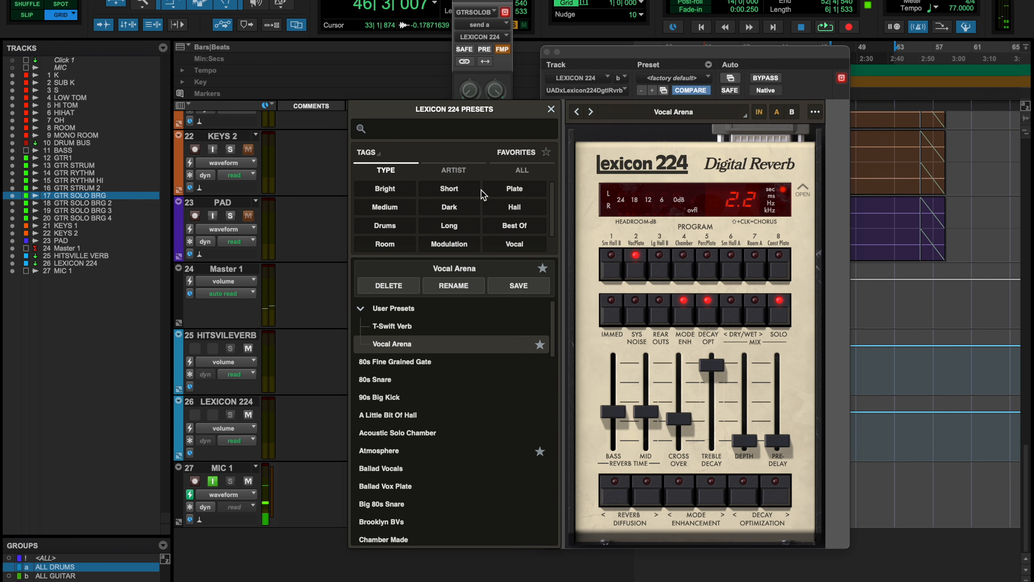
click(543, 110)
key(space)
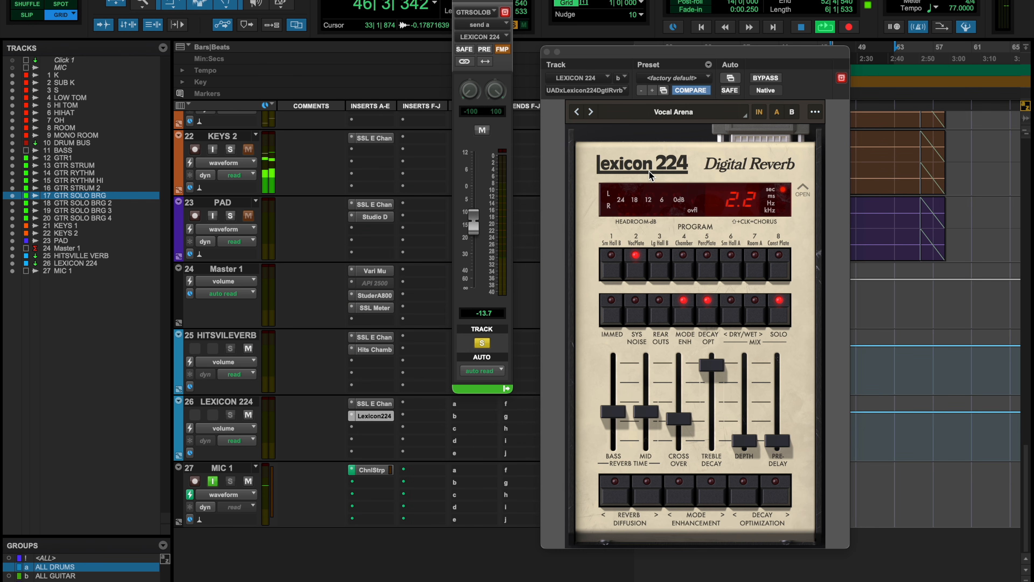
- Try the Atmosphere preset in the Lexicon 224 reverb, and return to Vocal Arena
click(652, 116)
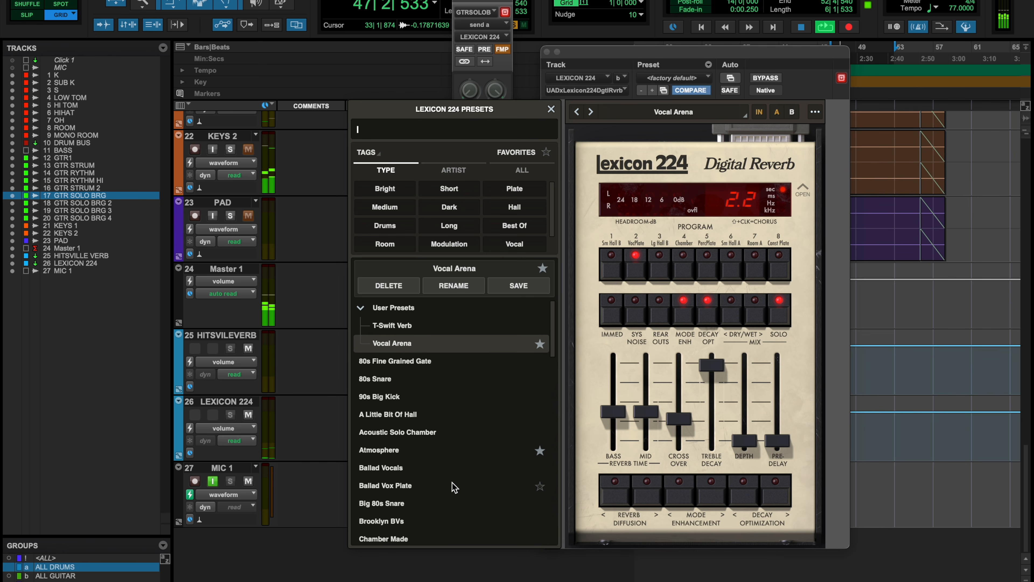
click(422, 453)
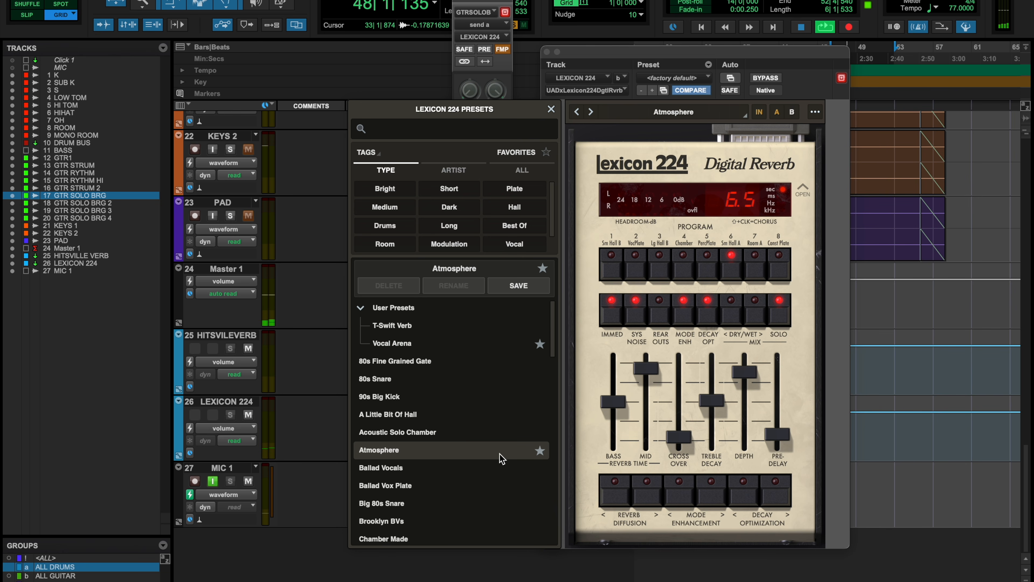
click(413, 343)
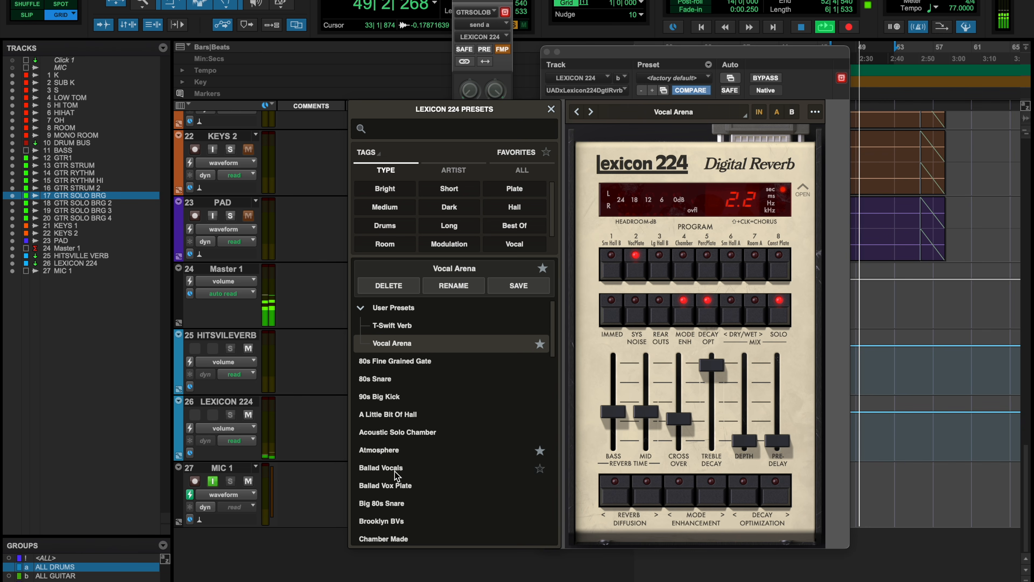
- Load the Atmosphere preset in the Lexicon 224 reverb and unsolo the GTR SOLO BRG track
click(397, 451)
click(302, 353)
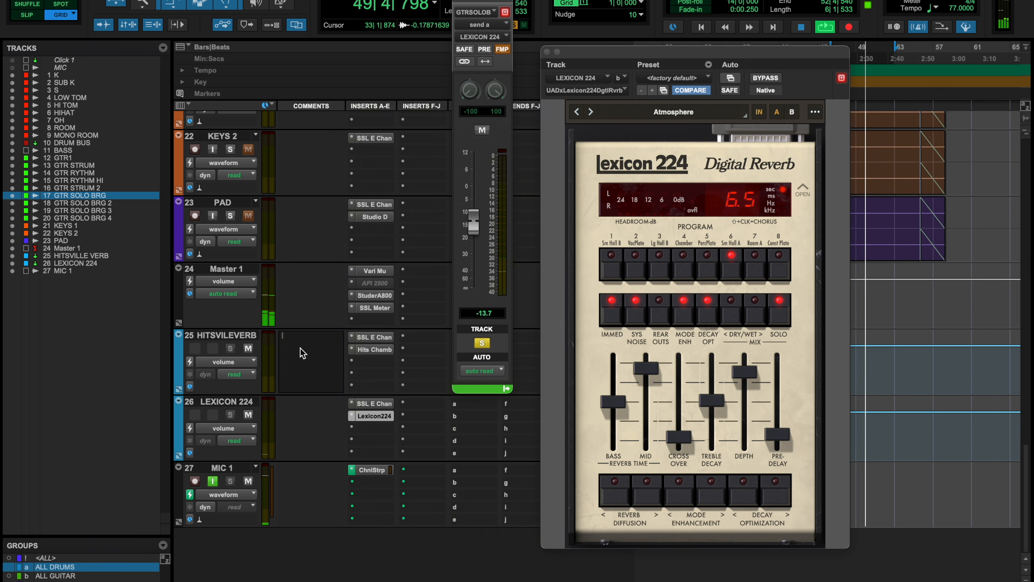
scroll(307, 311, up, 13)
scroll(264, 321, down, 3)
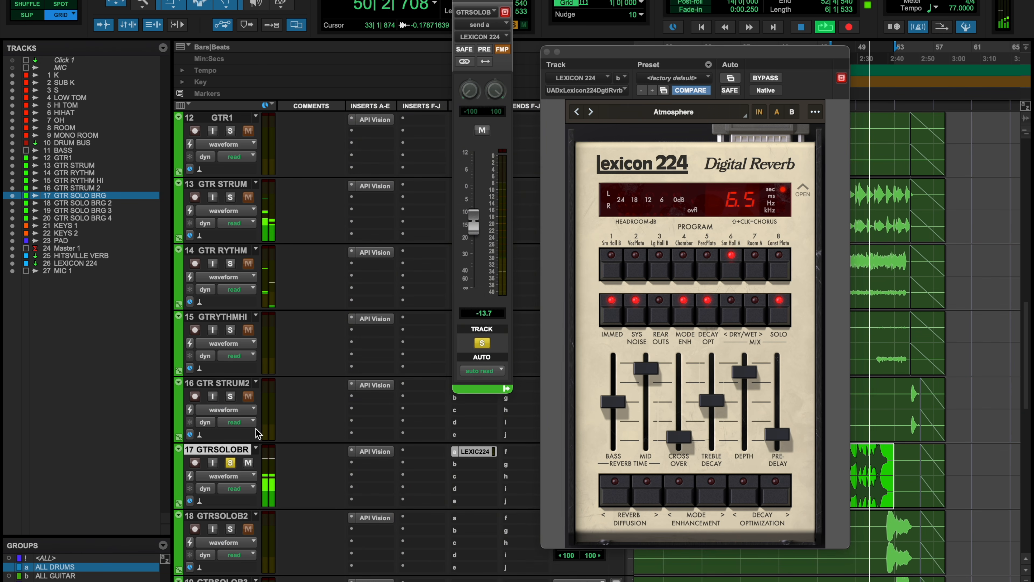
click(230, 463)
scroll(285, 424, down, 3)
click(652, 114)
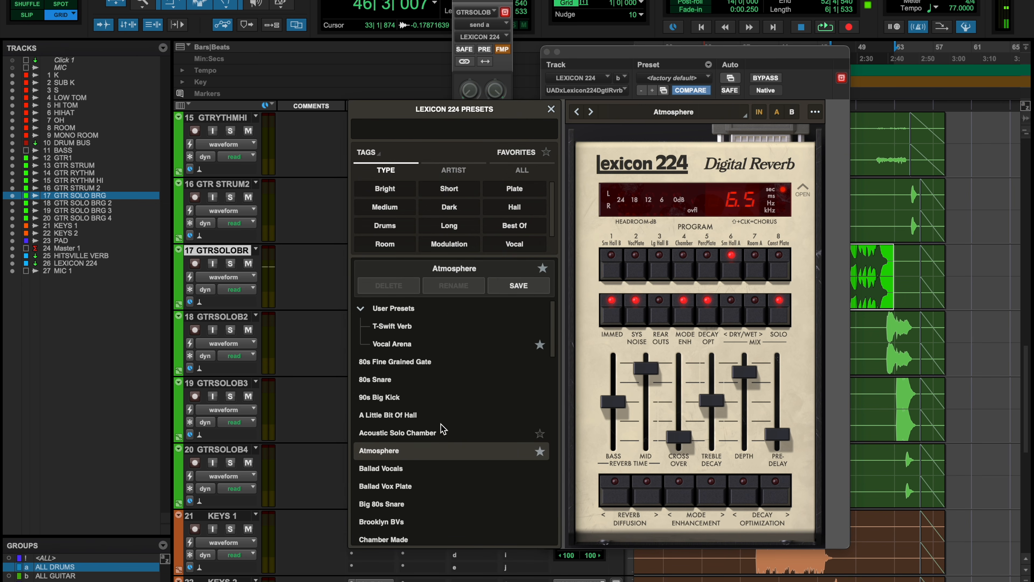
click(551, 109)
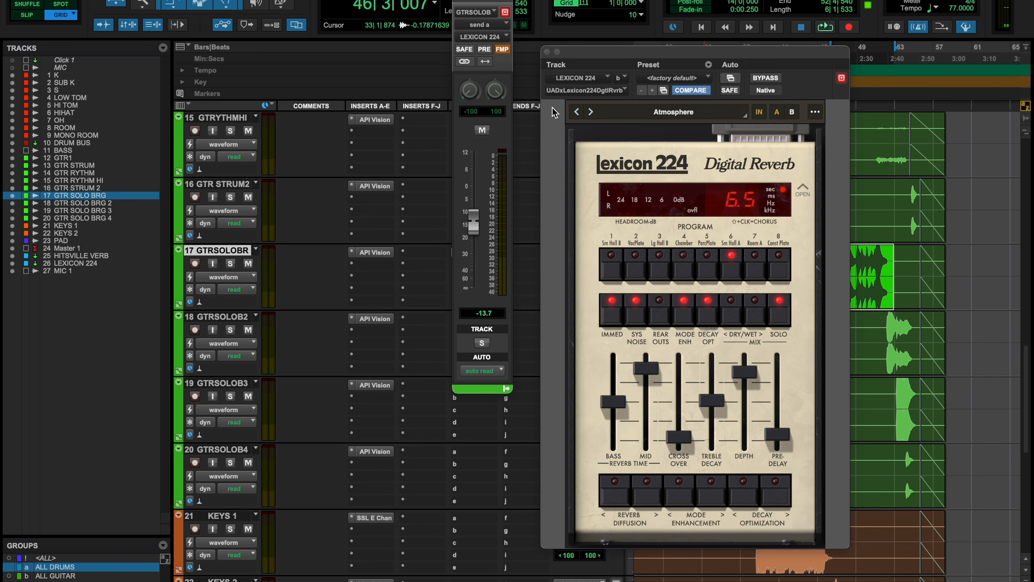
- Audition the GTR SOLO BRG Lexicon 224 send at 0.0 dB in the full mix, and set it to -19.5 dB
key(space)
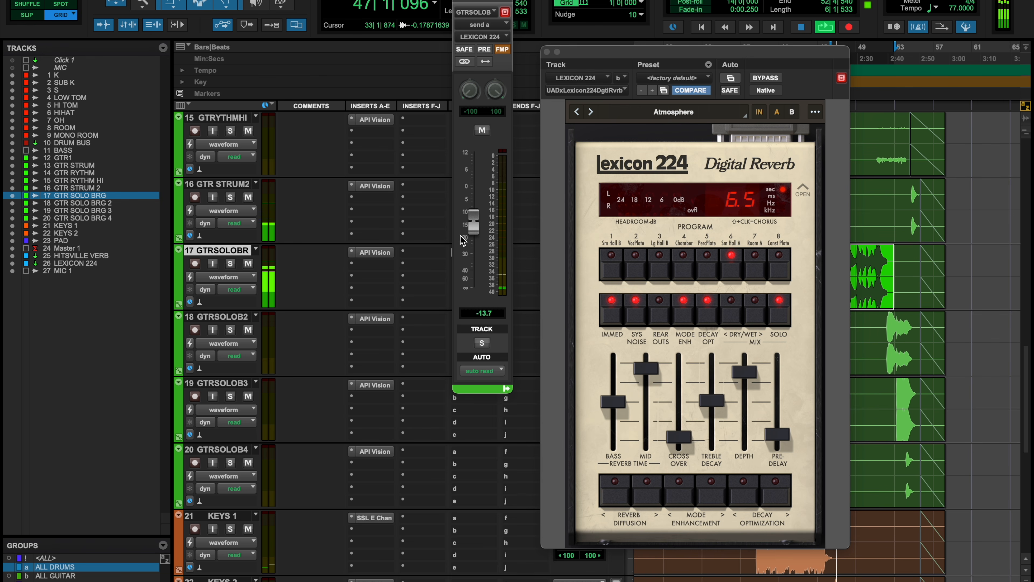
alt+click(474, 228)
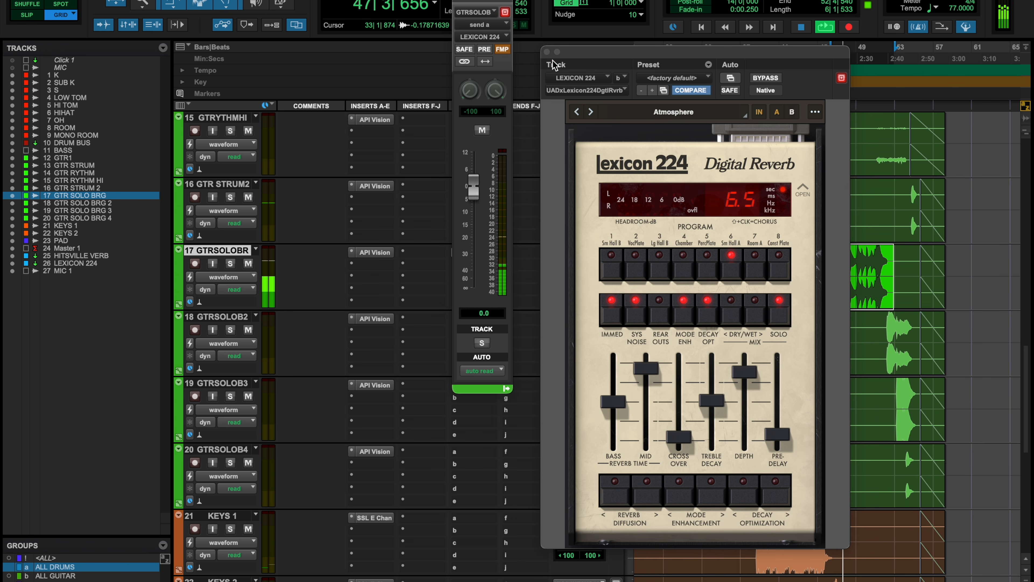
click(548, 51)
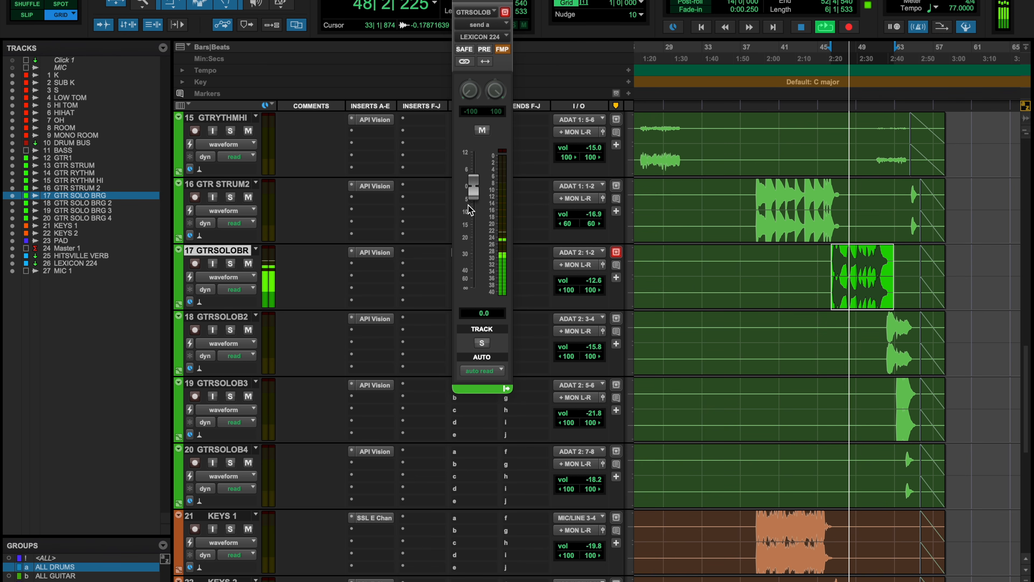
drag(474, 200, 471, 248)
key(space)
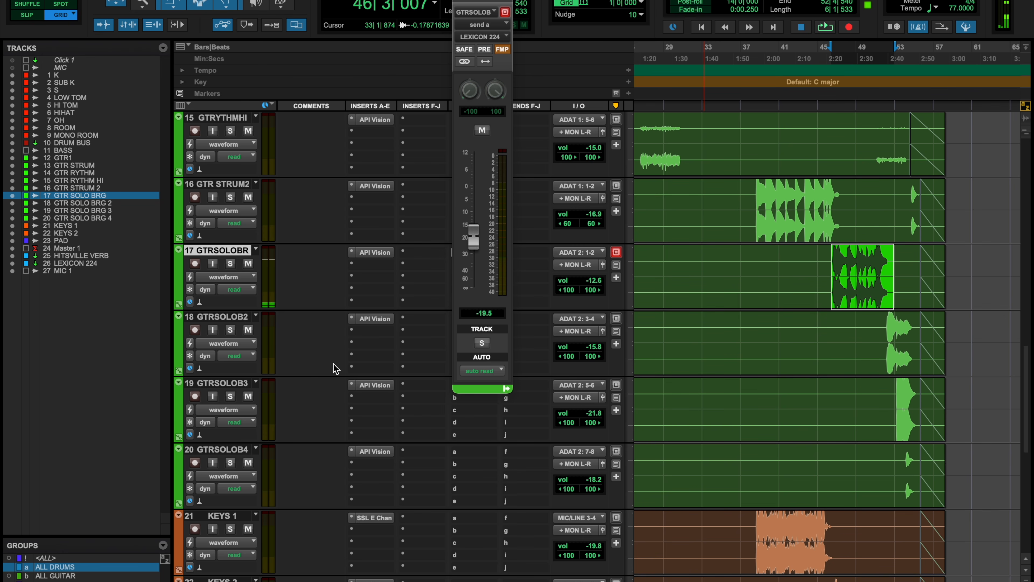
- Reopen the Lexicon 224 reverb beside the send fader and try the Vocal Arena preset on the solo during playback
scroll(334, 367, down, 5)
click(378, 416)
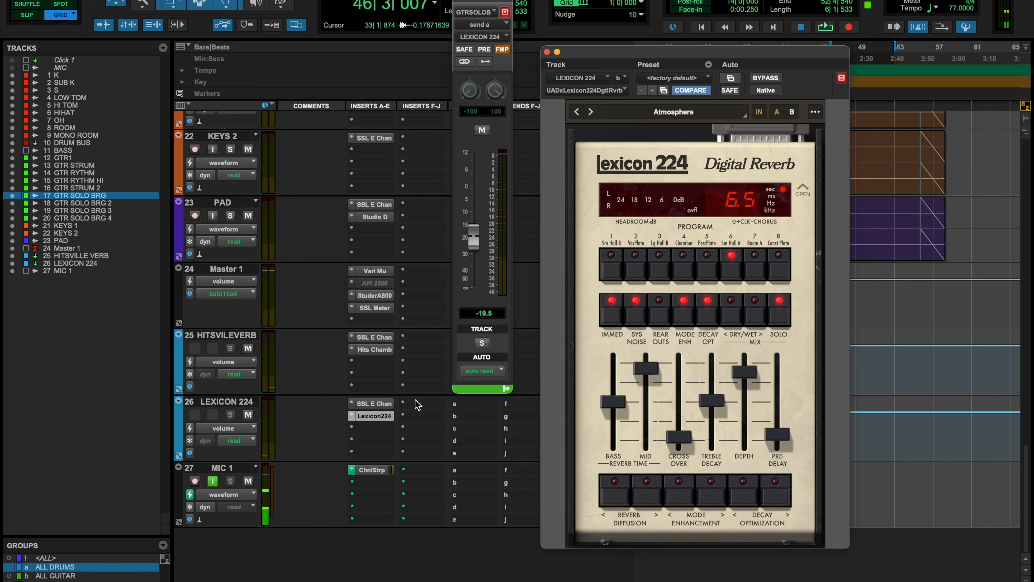
scroll(450, 143, up, 8)
drag(491, 6, 410, 35)
key(space)
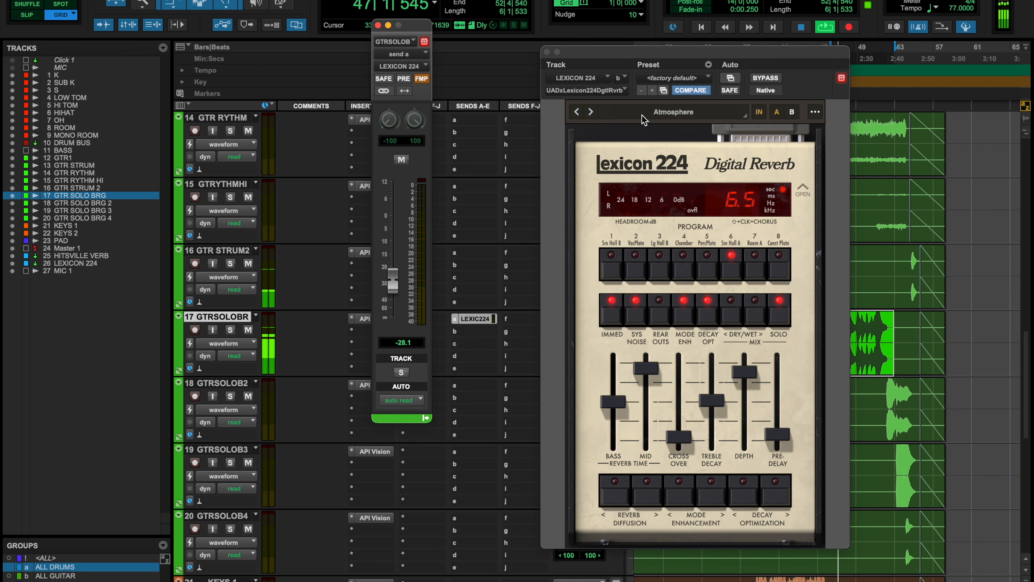
click(633, 115)
click(409, 343)
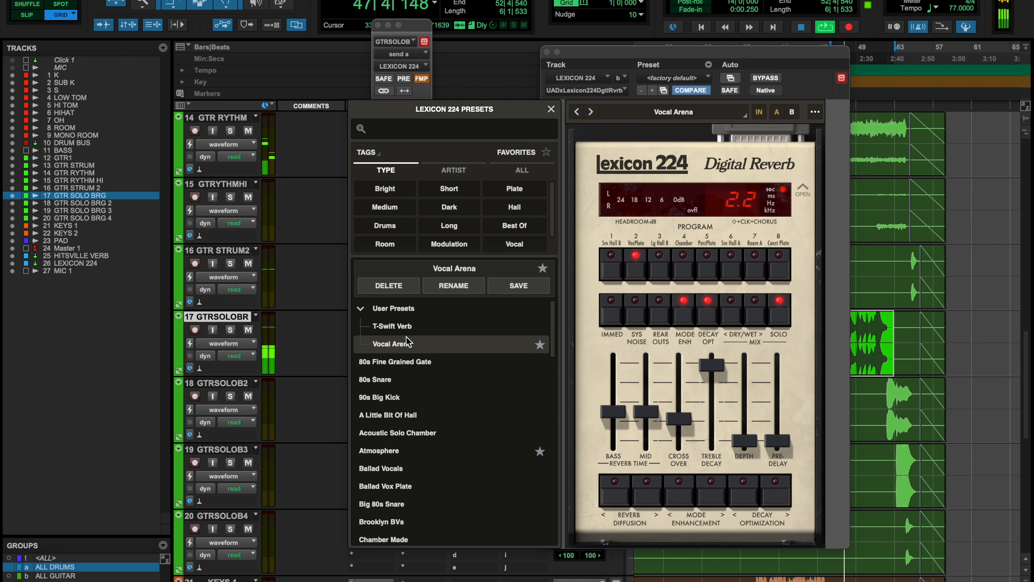
click(550, 109)
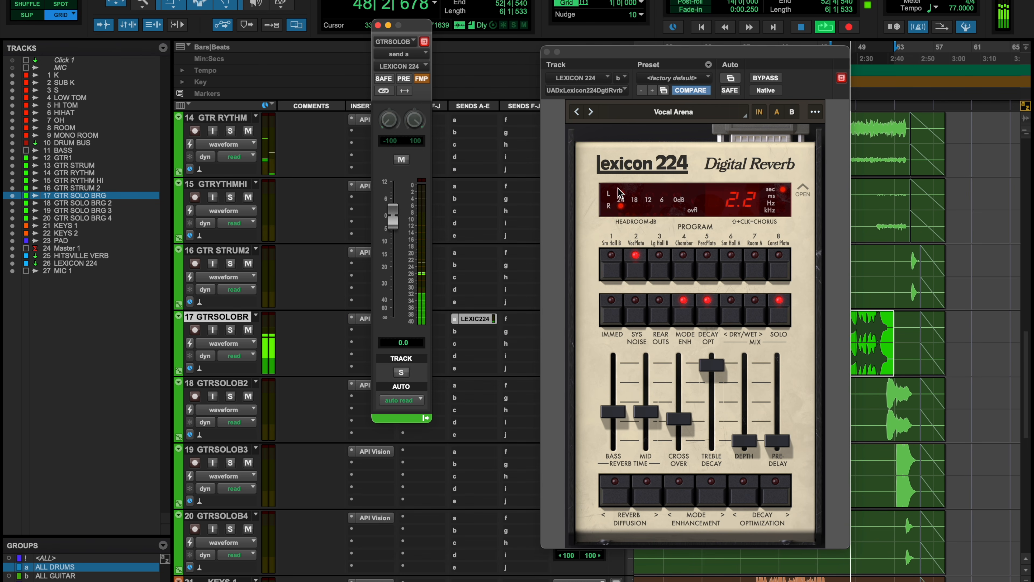
- Load the T-Swift Verb preset in the Lexicon 224 reverb, and set the GTR SOLO BRG send to -17.9 dB
click(663, 114)
click(418, 334)
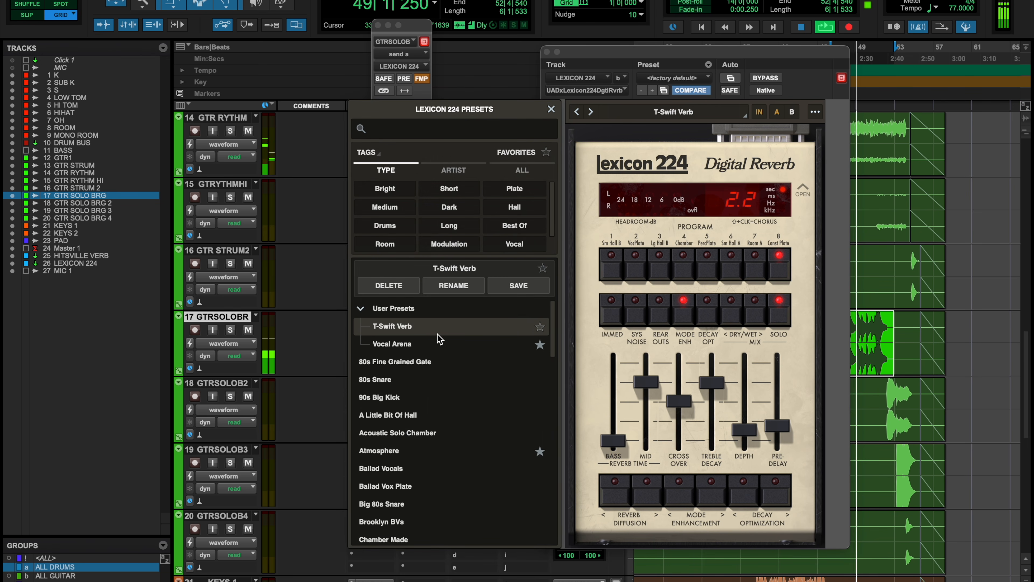
click(549, 111)
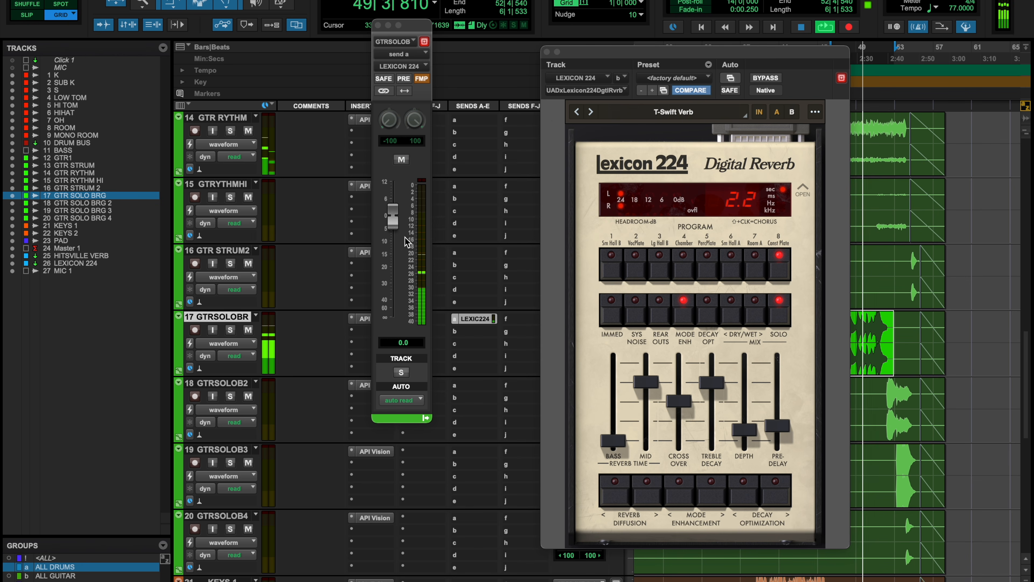
drag(390, 261, 391, 268)
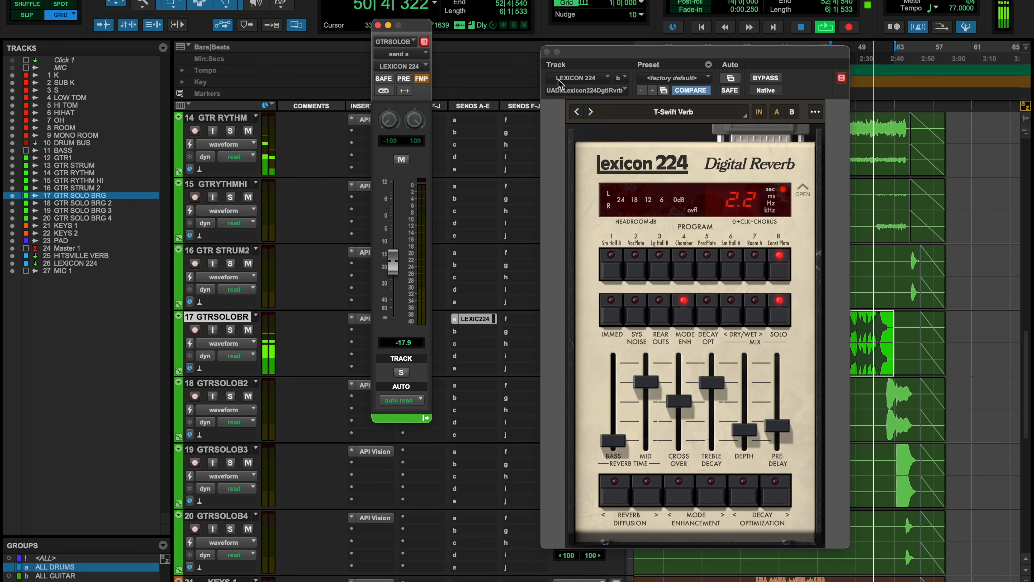
click(547, 51)
click(377, 25)
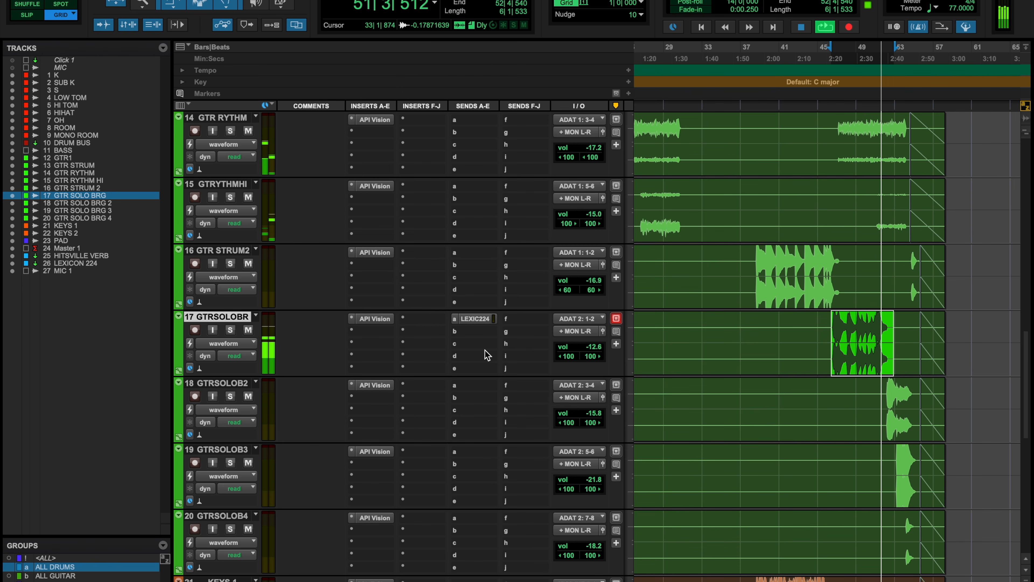
- Set GTR SOLO BRG to -8.6 dB and GTR SOLO BRG 2 to -9.2 dB, and copy the Lexicon 224 send to GTR SOLO BRG 2
drag(592, 346, 593, 355)
drag(598, 413, 598, 405)
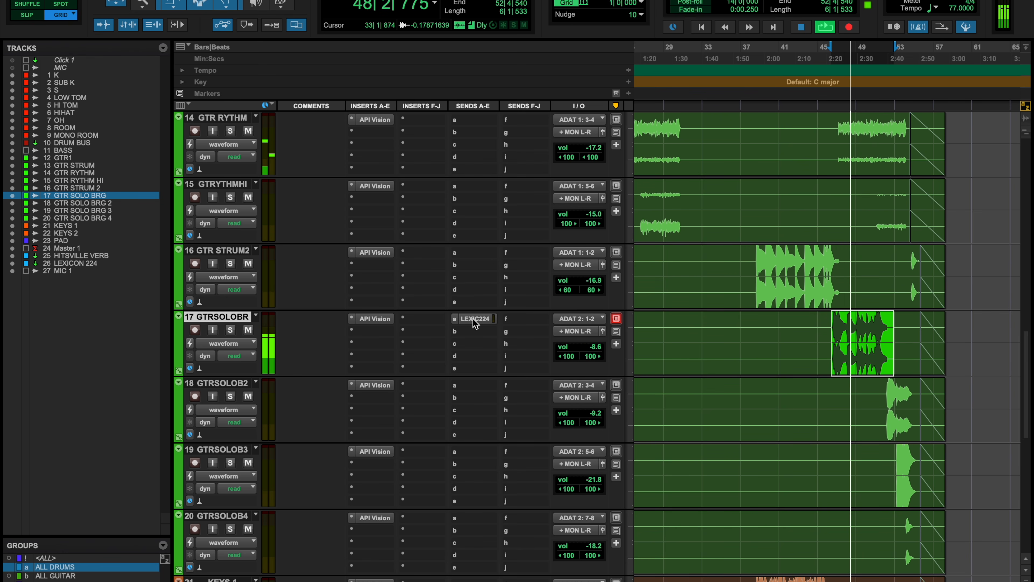
drag(473, 318, 474, 387)
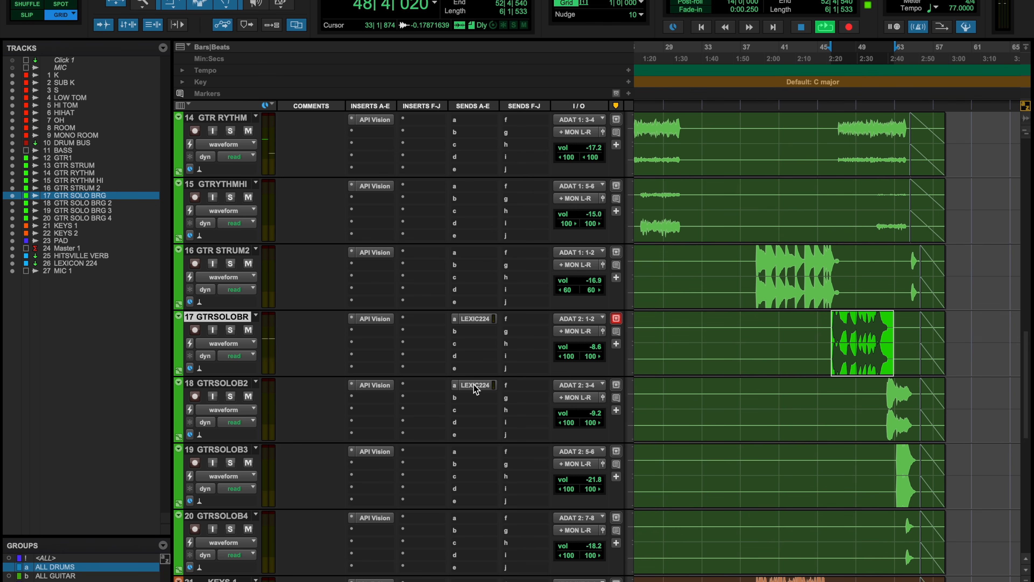
- Play the song from bar 52 and set the GTR SOLO BRG 2 volume to -9.8 dB
key(space)
click(888, 388)
key(space)
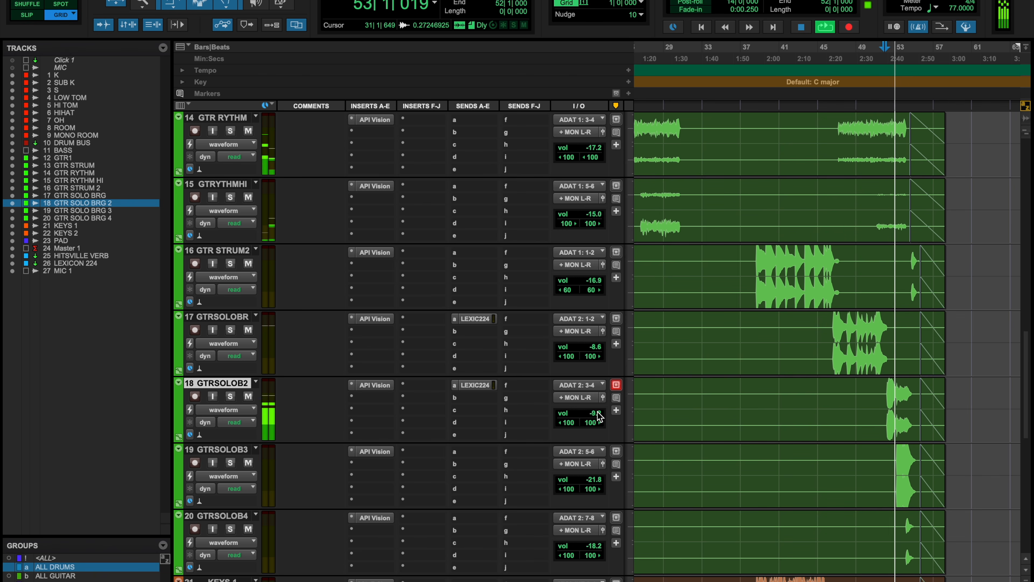
drag(596, 413, 596, 416)
- Review the inserts, sends and levels of all tracks in the Mix window and the Edit window
key(ctrl+equal)
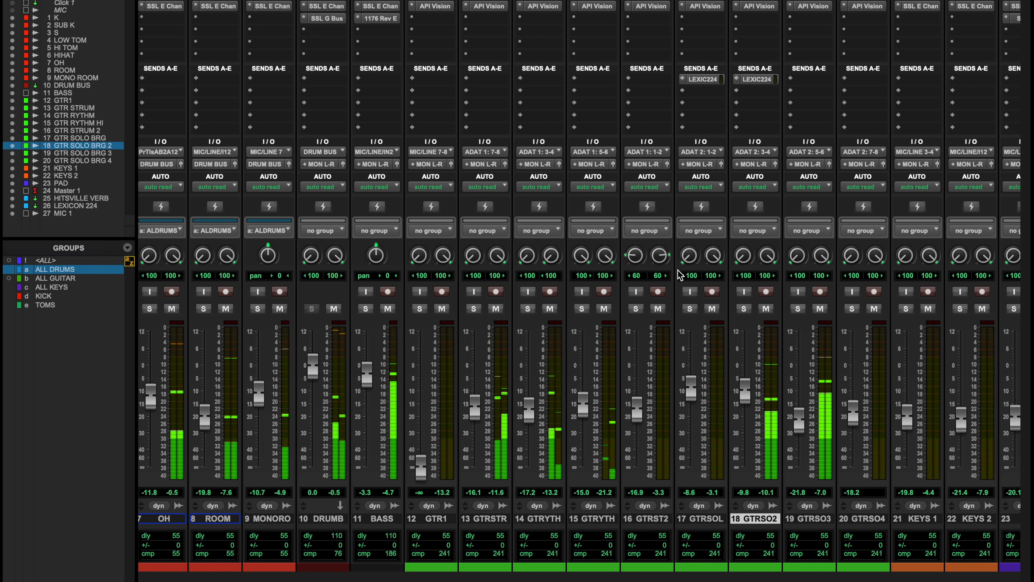
scroll(740, 205, right, 10)
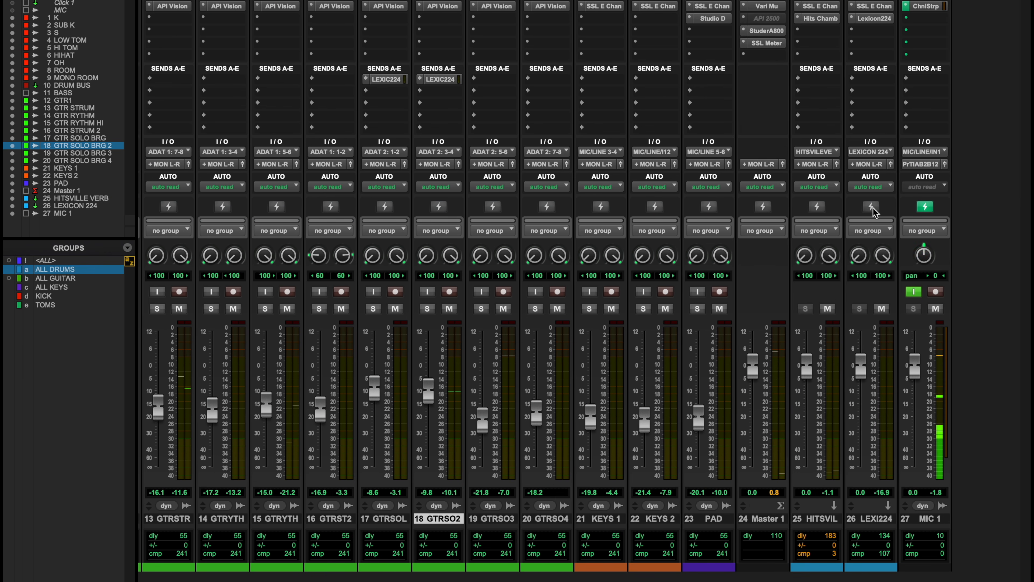
scroll(779, 136, left, 5)
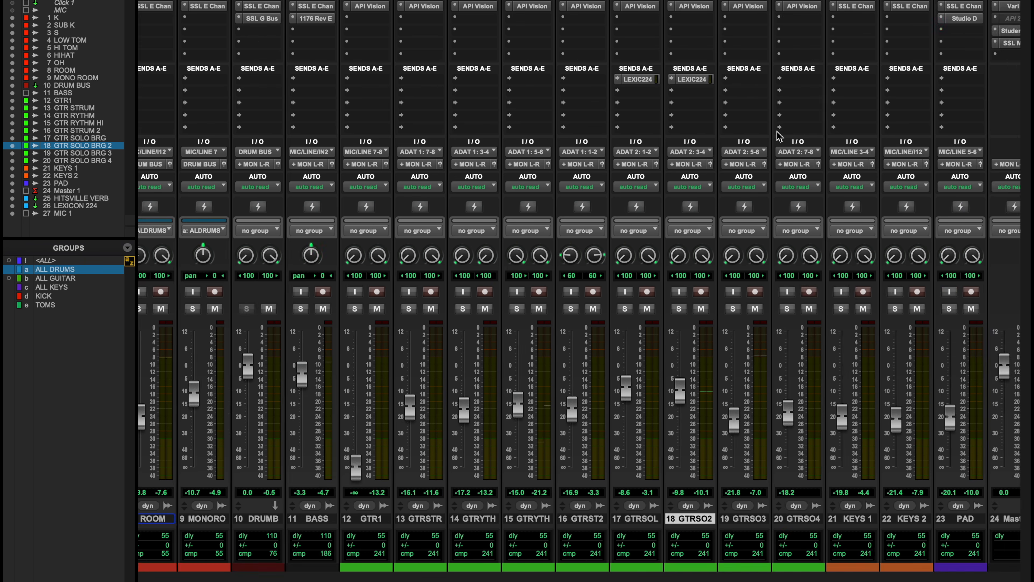
scroll(785, 127, right, 5)
scroll(822, 99, left, 10)
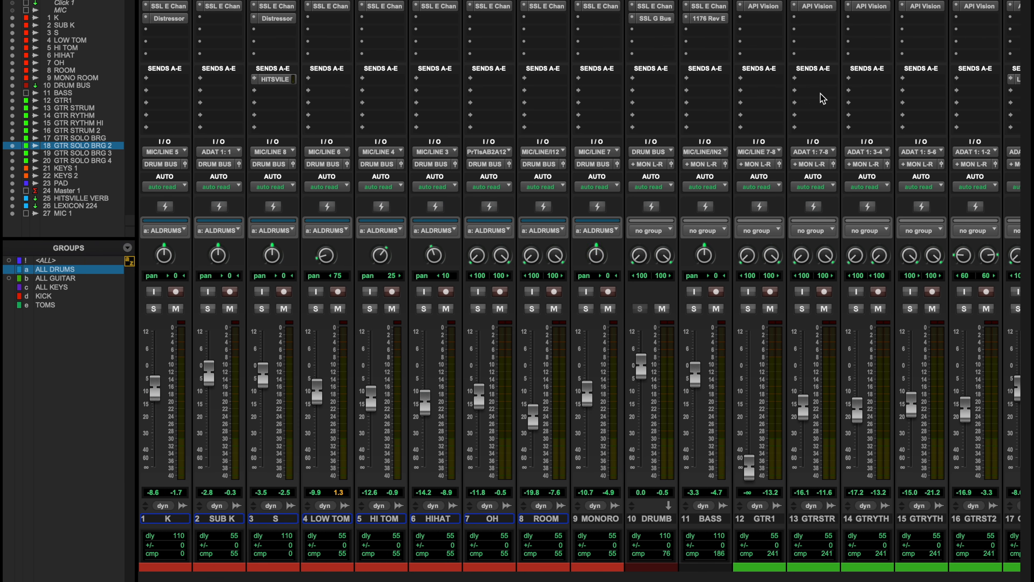
key(ctrl+equal)
scroll(615, 232, up, 15)
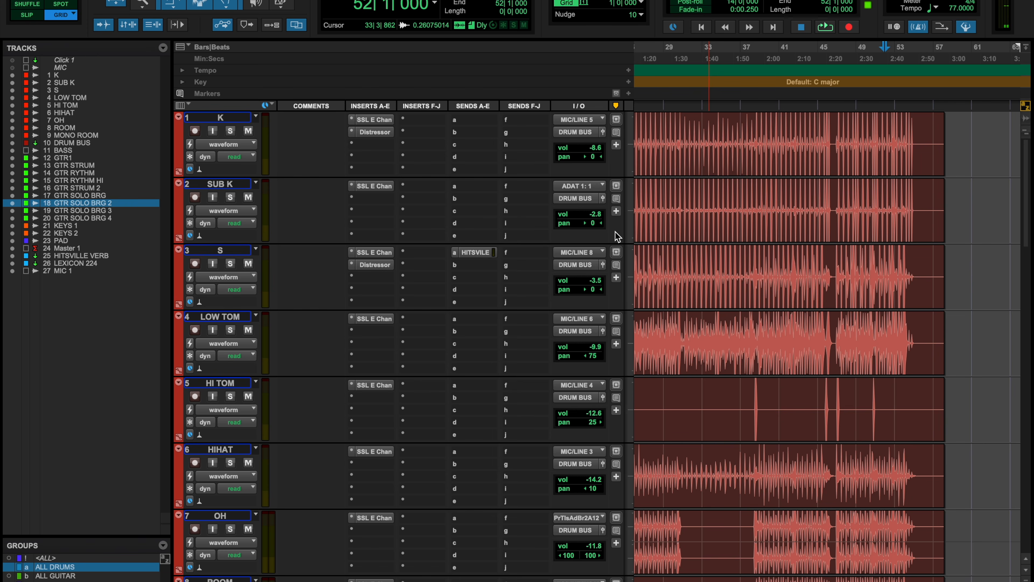
scroll(454, 287, down, 5)
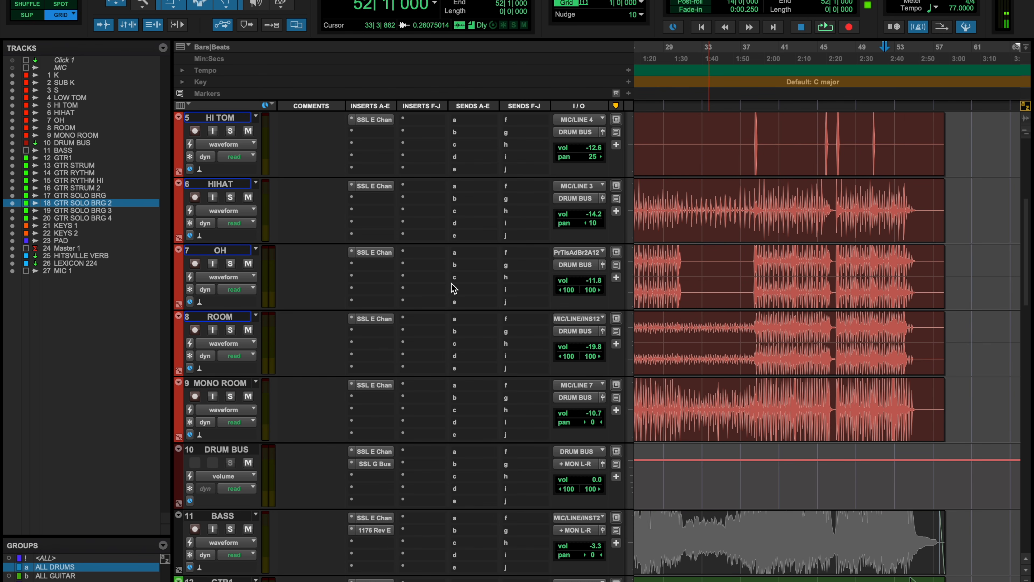
scroll(434, 347, down, 15)
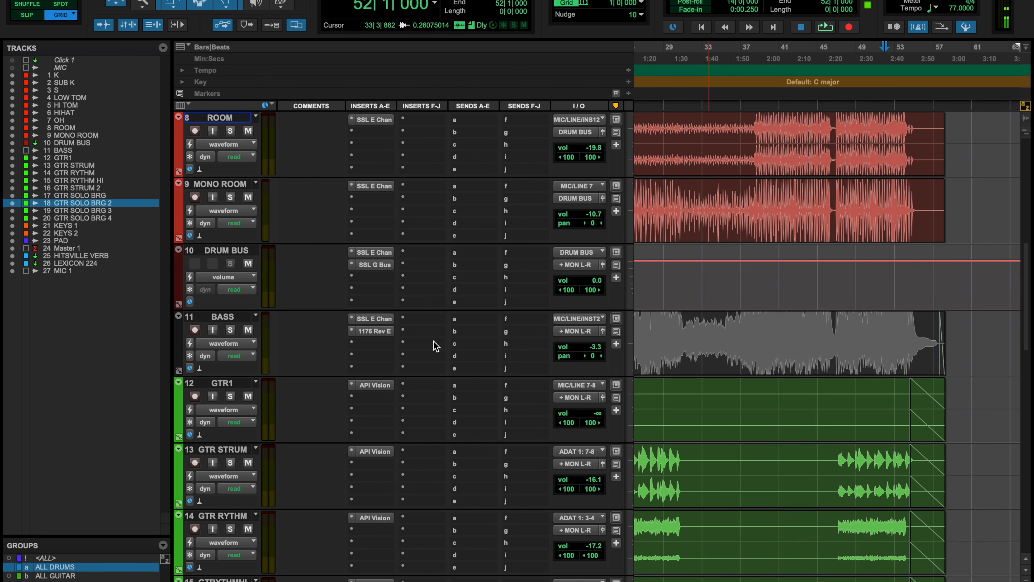
scroll(480, 318, up, 10)
scroll(481, 319, up, 10)
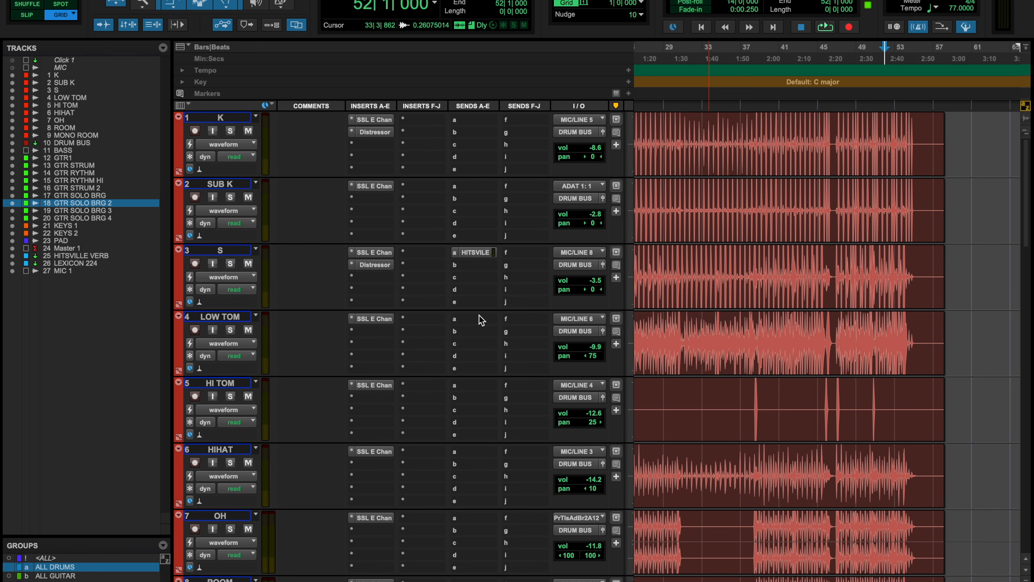
- Inspect the SSL E Channel strip on LOW TOM and the Distressor on the snare track
click(372, 320)
click(372, 319)
click(374, 313)
click(374, 313)
click(383, 264)
click(350, 53)
- Inspect the SSL G Bus compressor on DRUM BUS, the 1176 Rev E on BASS and the API Vision strip on GTR1
scroll(417, 226, down, 10)
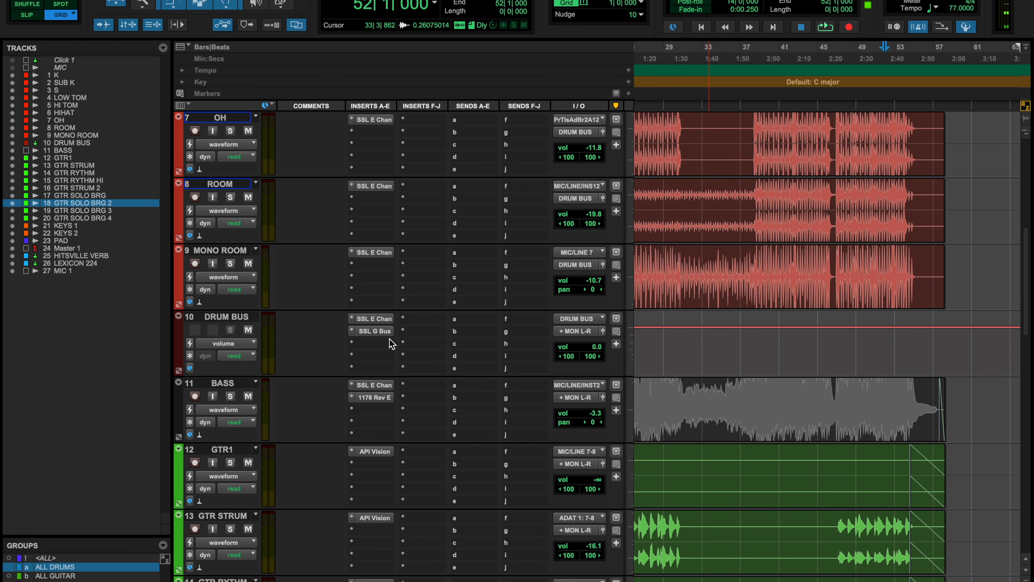
click(376, 332)
click(352, 57)
click(376, 398)
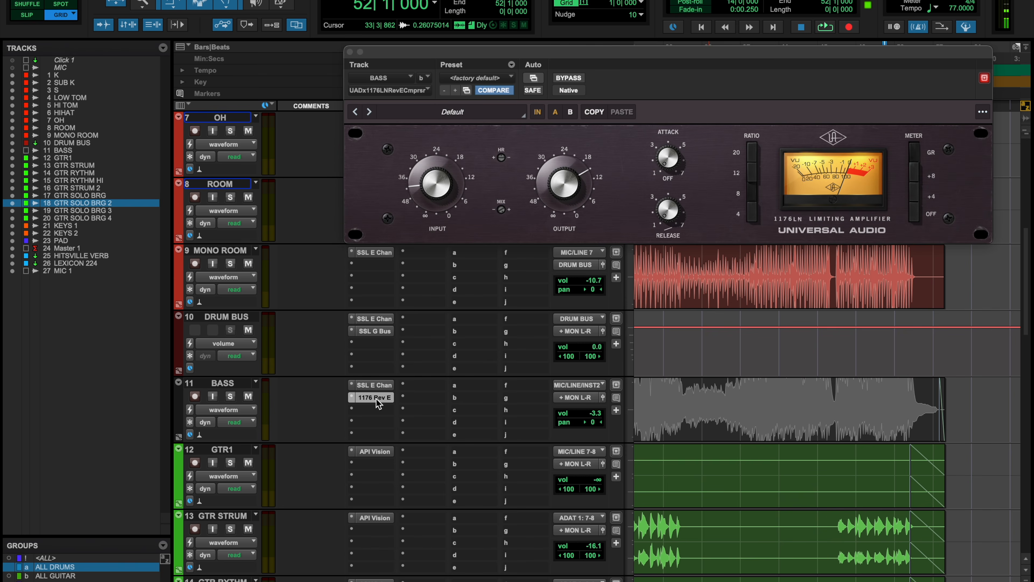
click(376, 398)
click(375, 452)
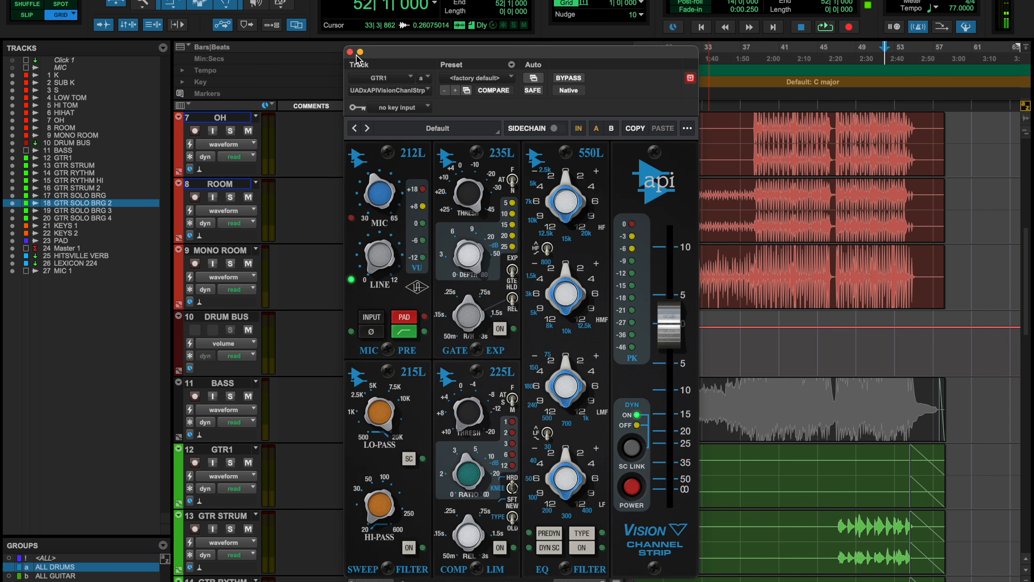
click(350, 52)
- Inspect the Studio D chorus on PAD and the Manley Variable Mu compressor on Master 1
scroll(392, 302, down, 15)
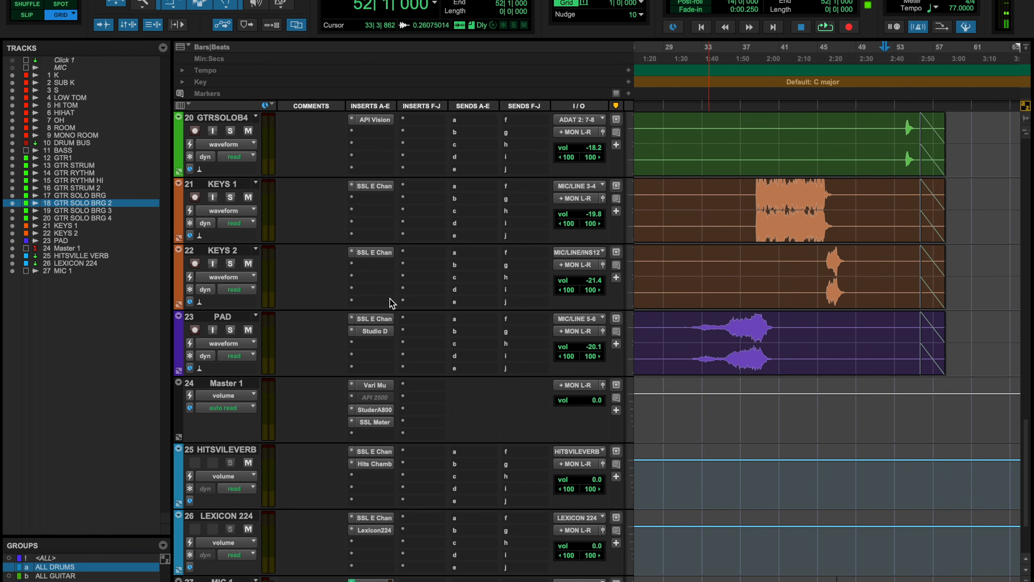
click(383, 331)
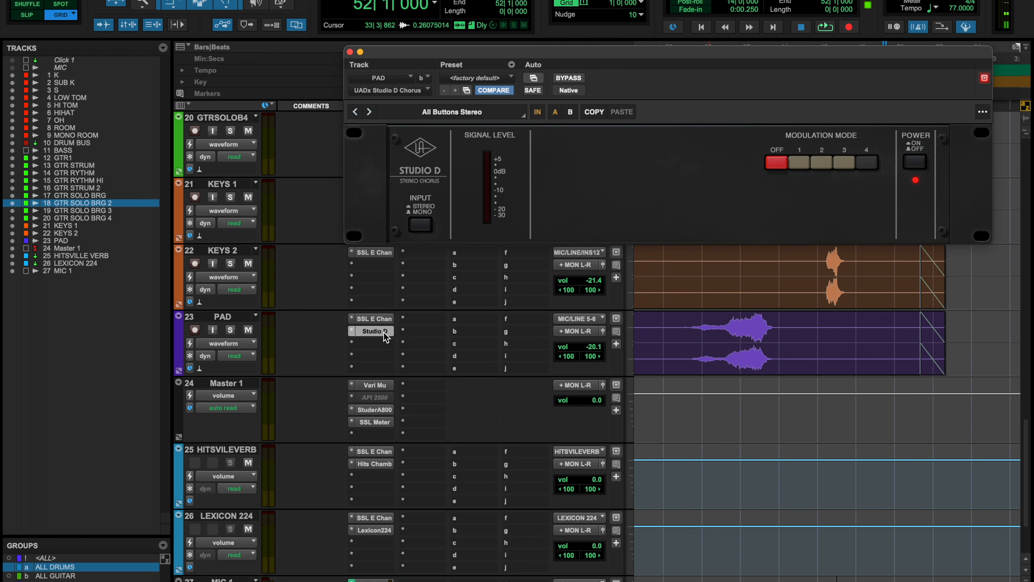
click(384, 333)
click(375, 385)
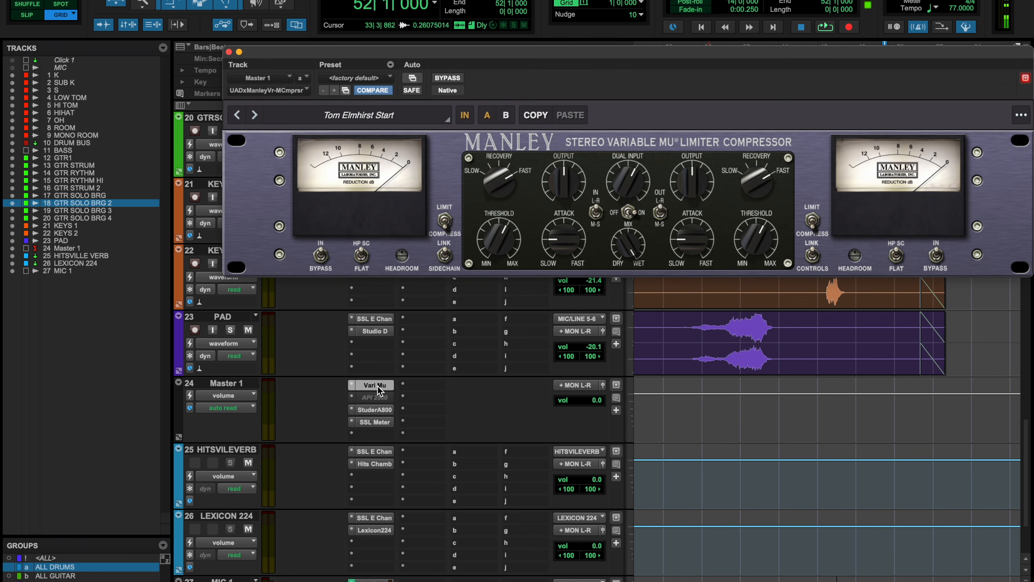
click(378, 387)
scroll(379, 392, down, 3)
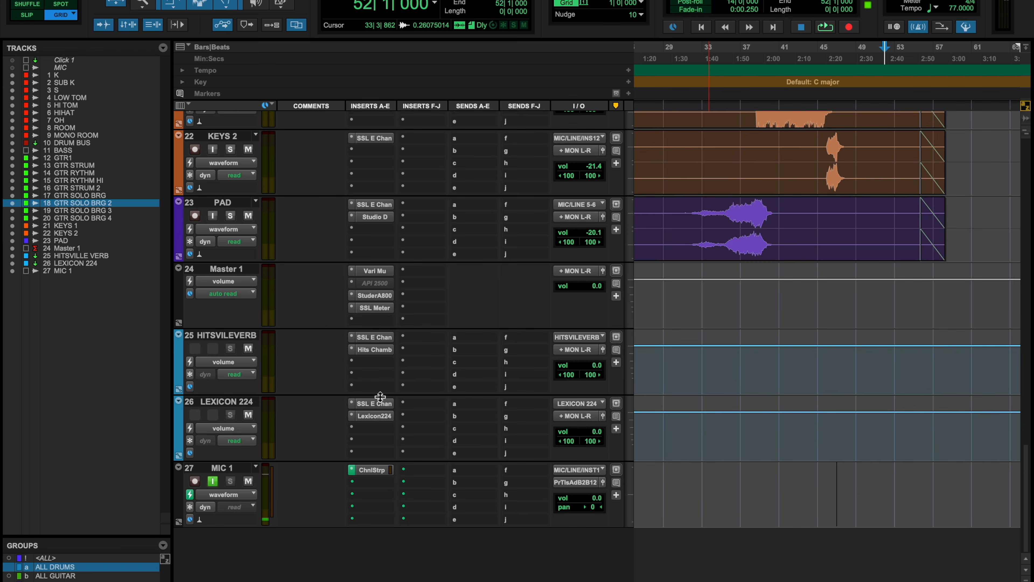
- Activate the API 2500 compressor insert on Master 1
right_click(382, 287)
click(387, 298)
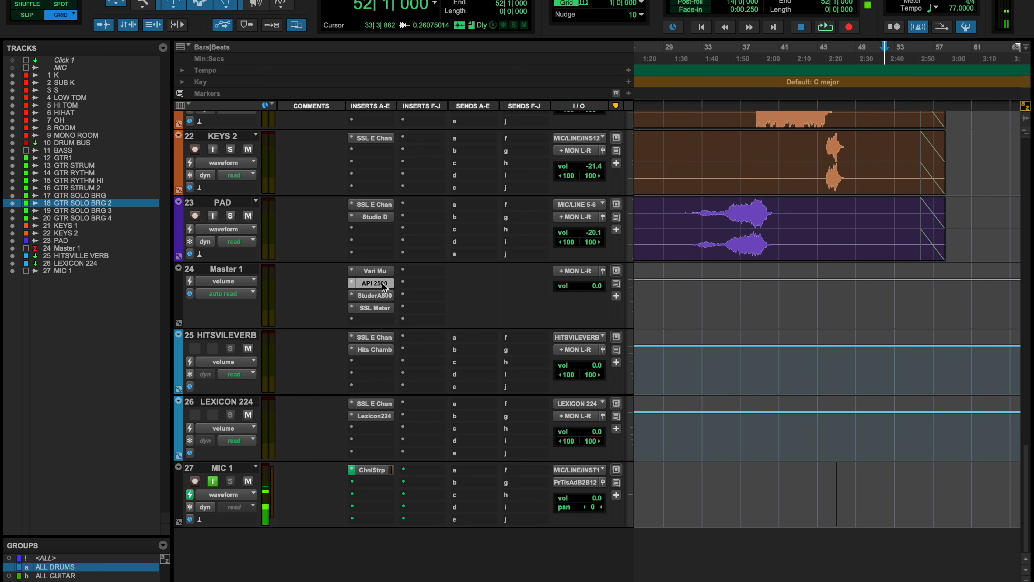
- Inspect the API 2500 compressor and the Studer A800 tape plug-in on Master 1
click(383, 283)
click(229, 50)
click(378, 296)
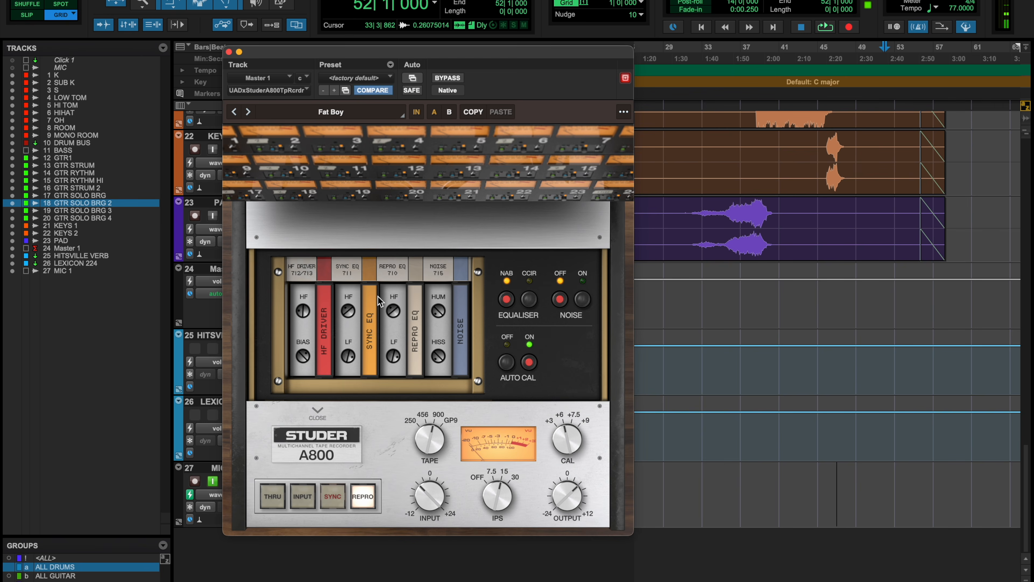
click(229, 51)
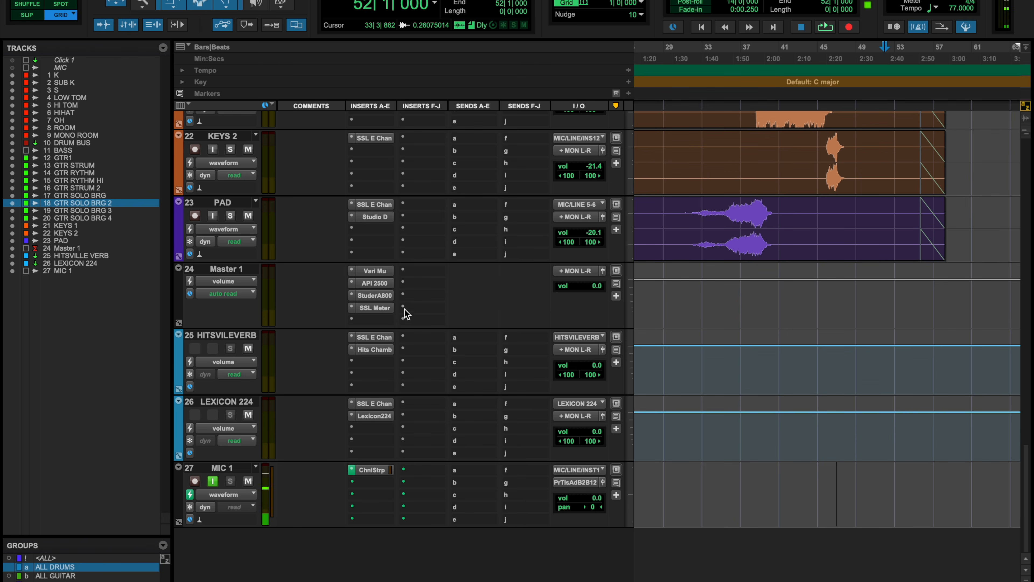
- Inspect the Hitsville Reverb Chambers plug-in on HITSVILLE VERB and the Lexicon 224 reverb on its aux track
click(376, 349)
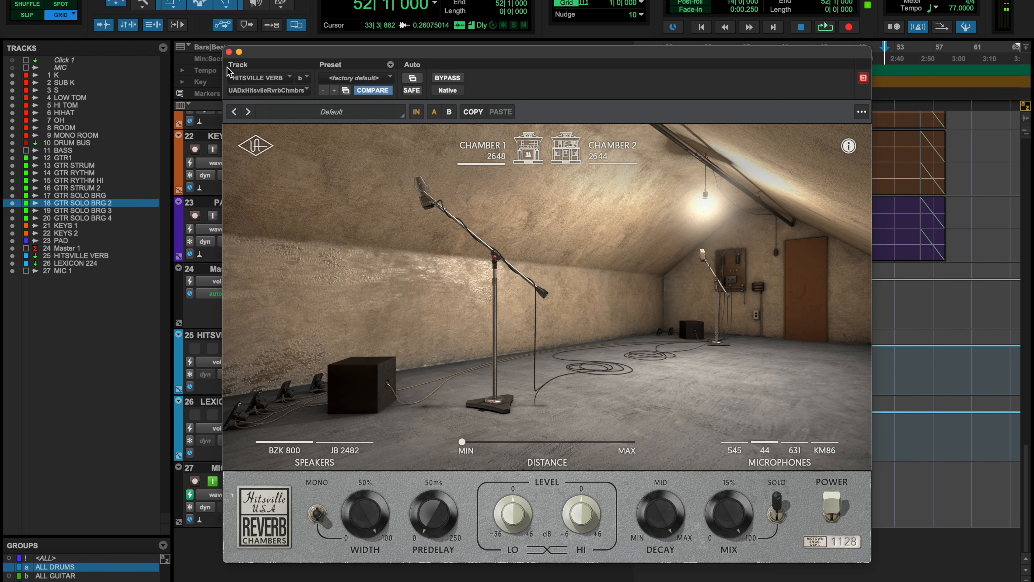
click(229, 52)
click(374, 416)
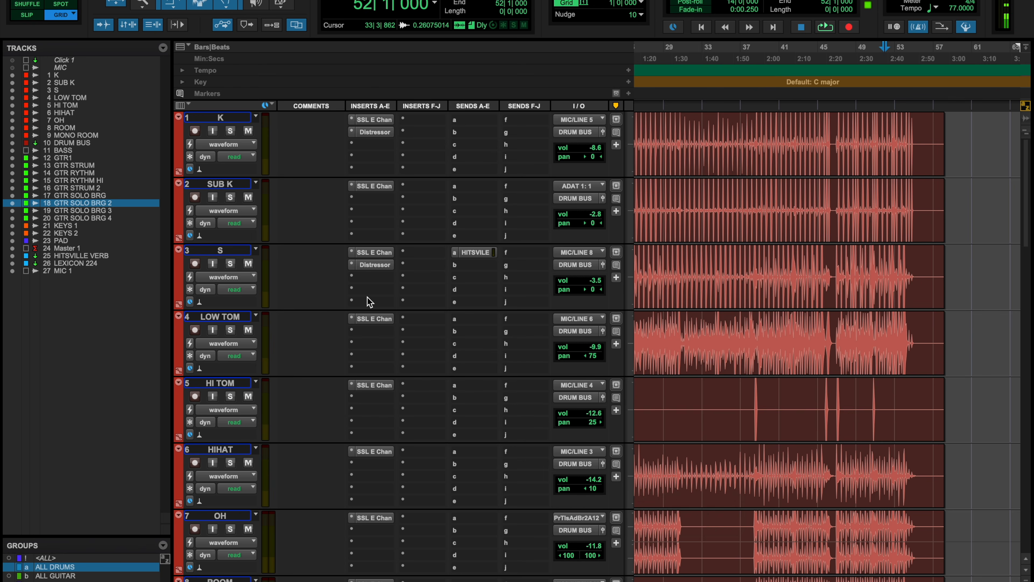
- Review the inserts and reverb sends across all tracks and place the edit cursor at bar 45 on the MIC 1 track
scroll(368, 300, down, 10)
scroll(368, 301, down, 4)
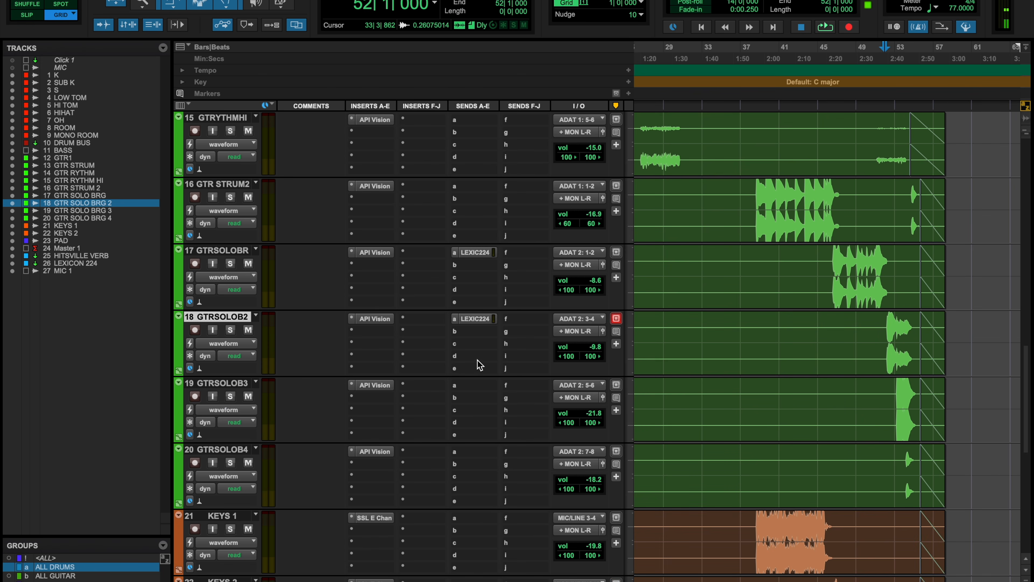
scroll(480, 365, down, 7)
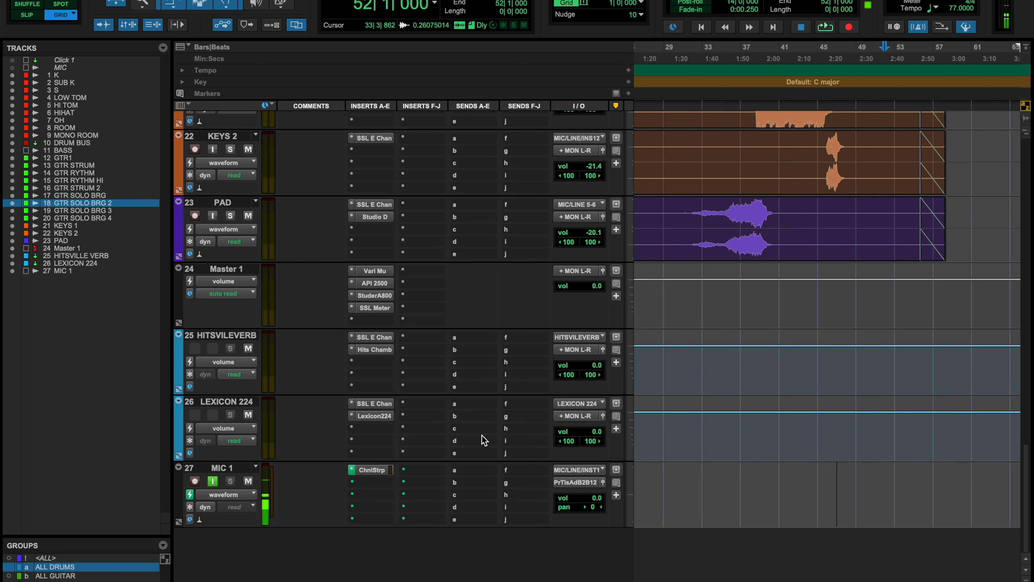
drag(815, 477, 919, 476)
click(832, 474)
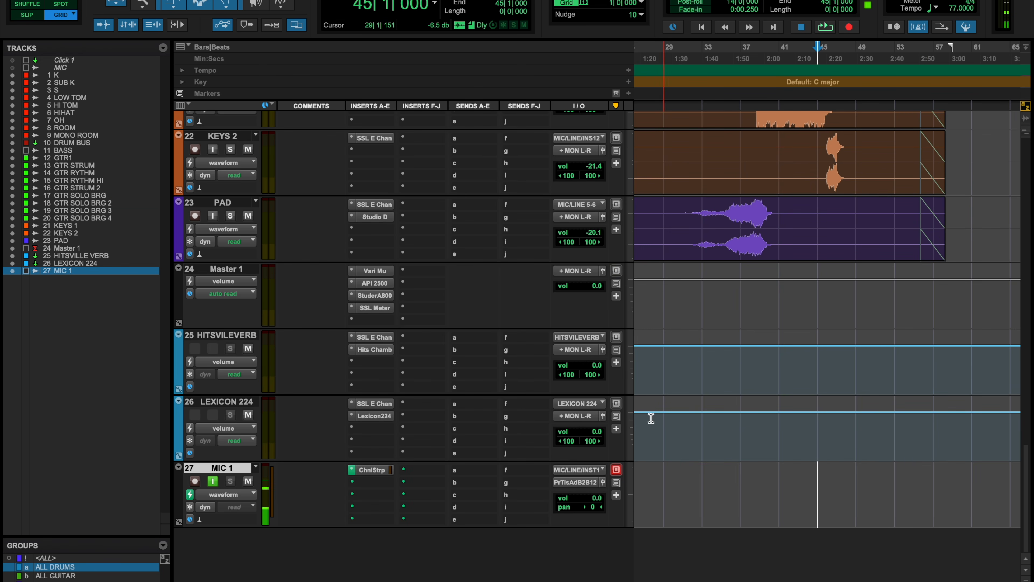